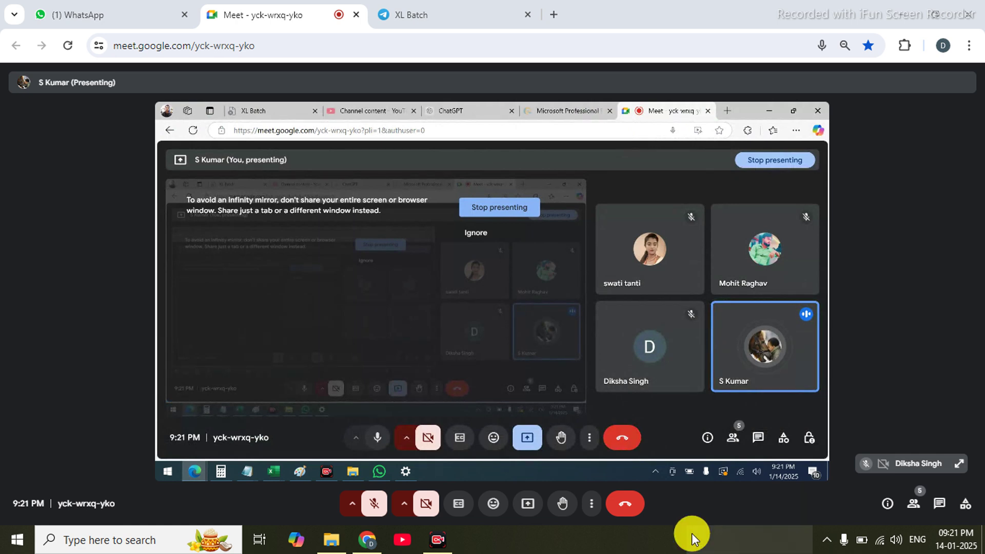
Unmute the microphone briefly, mute it again, and display the meeting in full screen.
{"action": "left_click", "coordinate": [379, 505]}
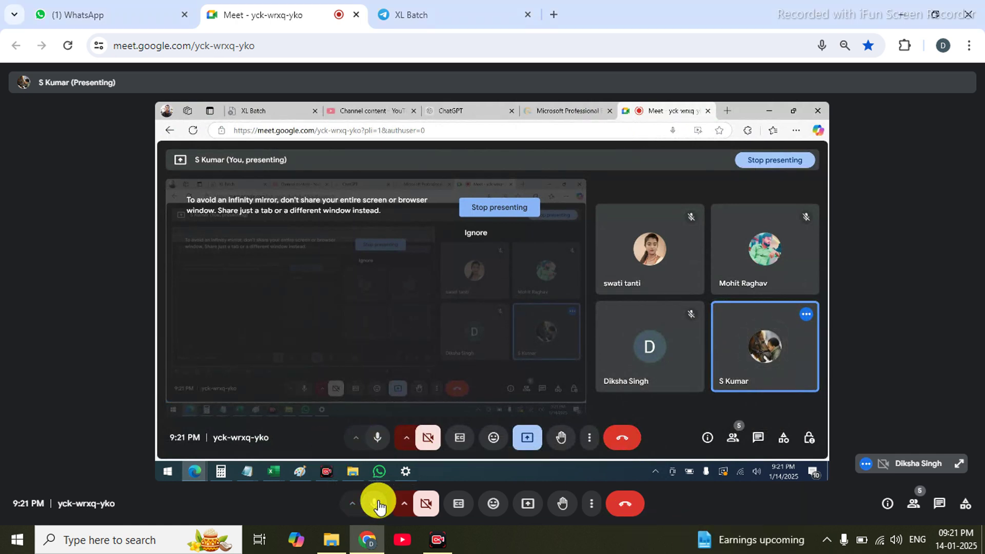
{"action": "left_click", "coordinate": [379, 505]}
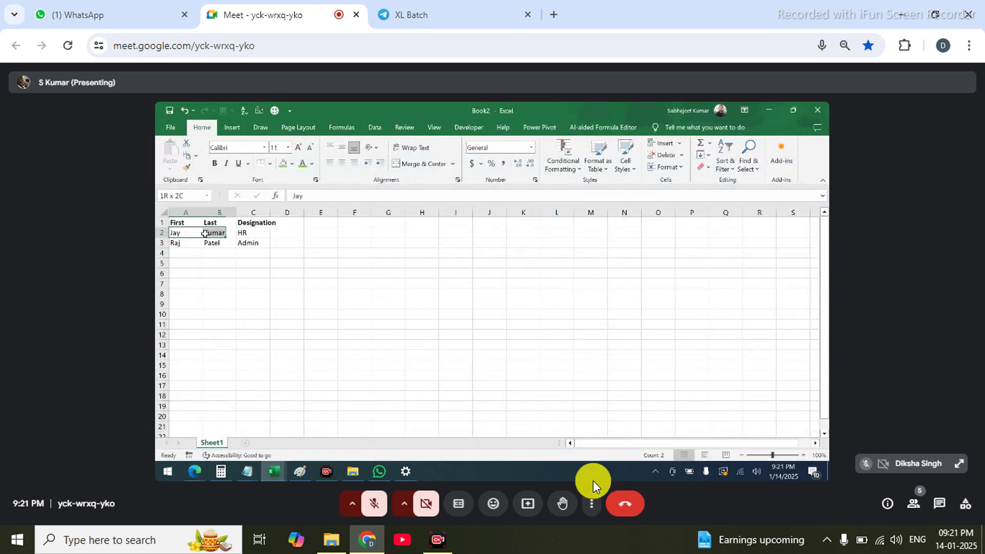
{"action": "left_click", "coordinate": [592, 505]}
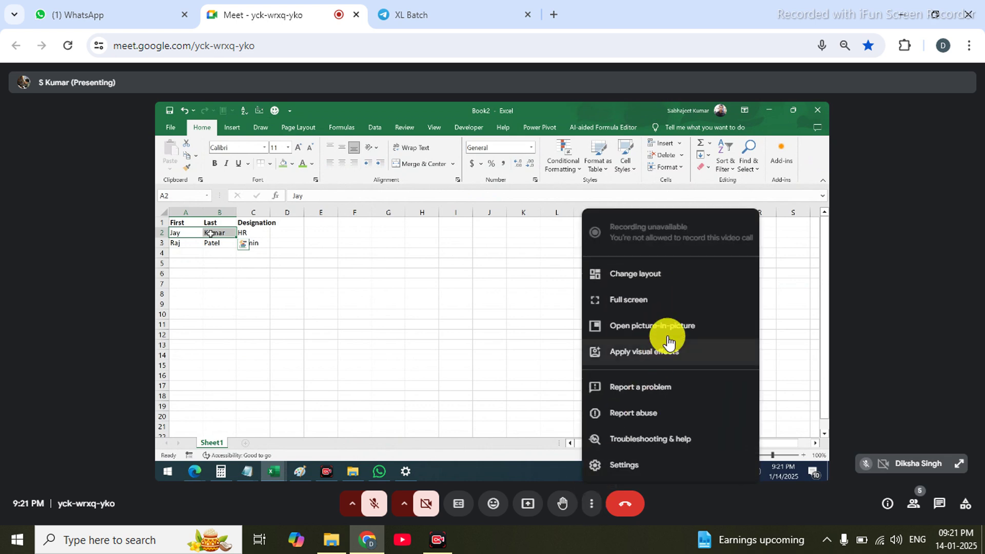
{"action": "left_click", "coordinate": [678, 298]}
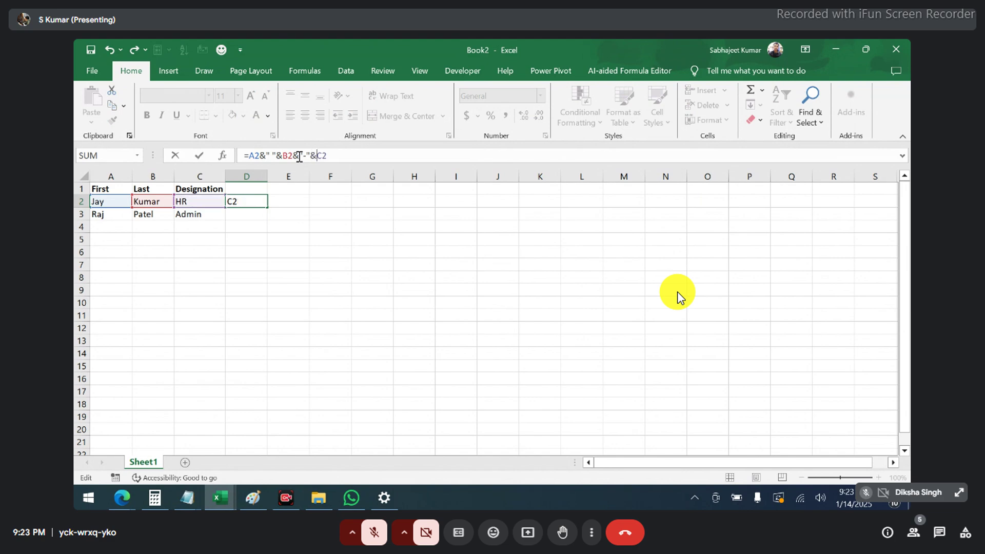
Confirm the formula =A2&" "&B2&"-"&C2 in D2 and fill it down to D3.
{"action": "left_click_drag", "start_coordinate": [300, 157], "coordinate": [301, 157]}
{"action": "left_click_drag", "start_coordinate": [328, 156], "coordinate": [300, 155]}
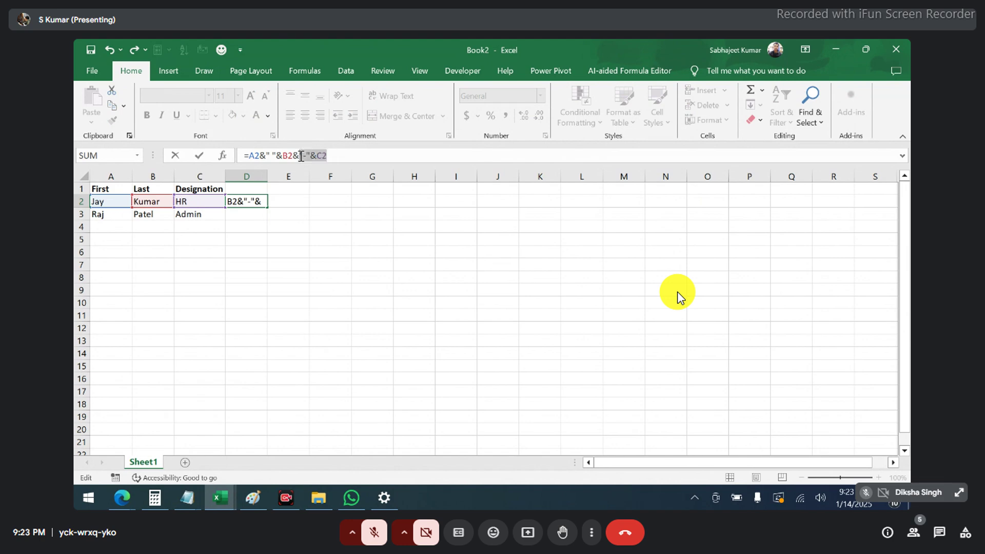
{"action": "left_click", "coordinate": [337, 156]}
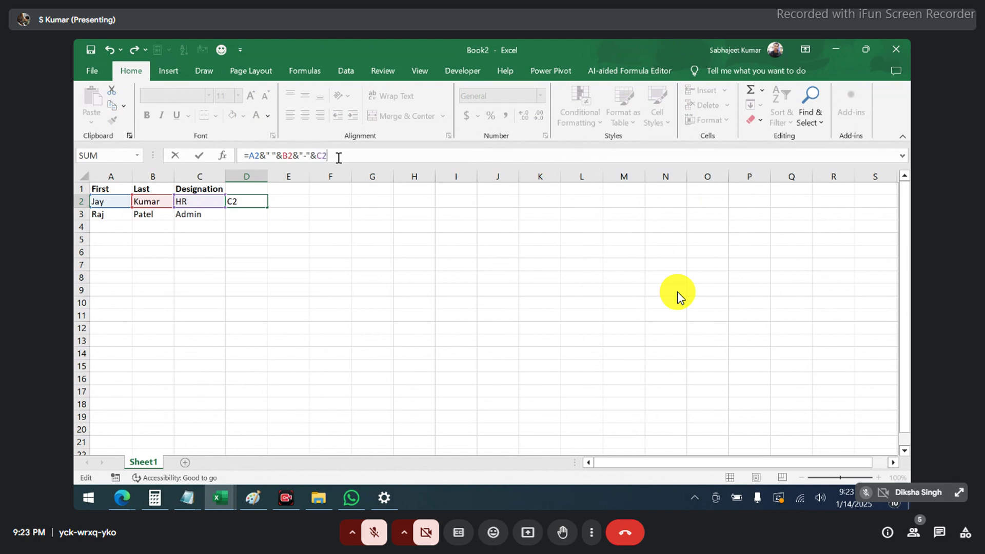
{"action": "key", "text": "Return"}
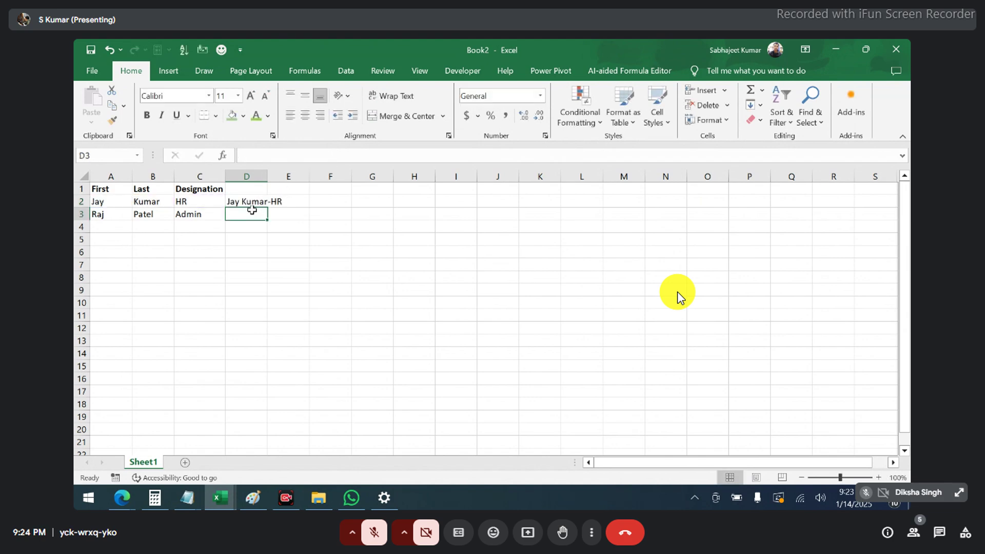
{"action": "key", "text": "ctrl+d"}
{"action": "left_click", "coordinate": [354, 234]}
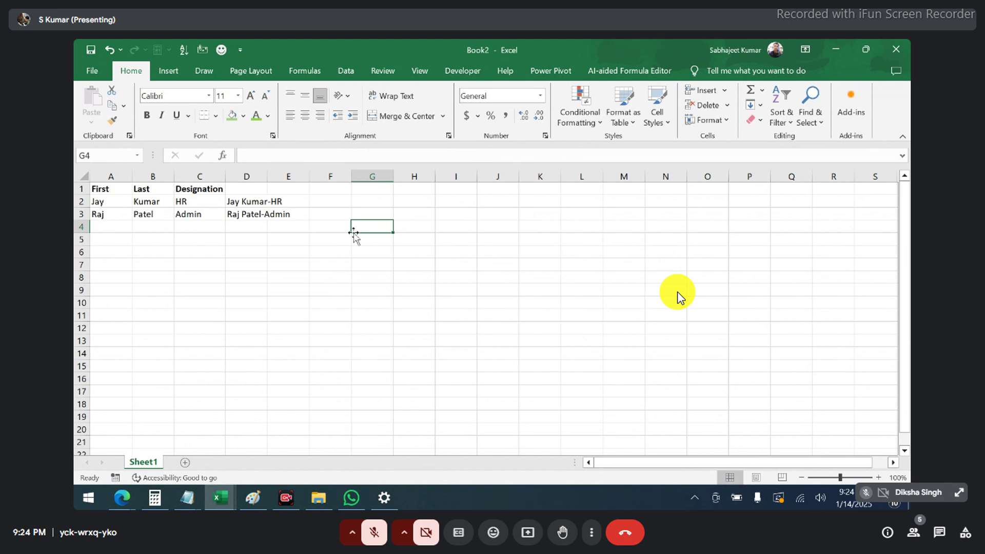
{"action": "left_click", "coordinate": [338, 206]}
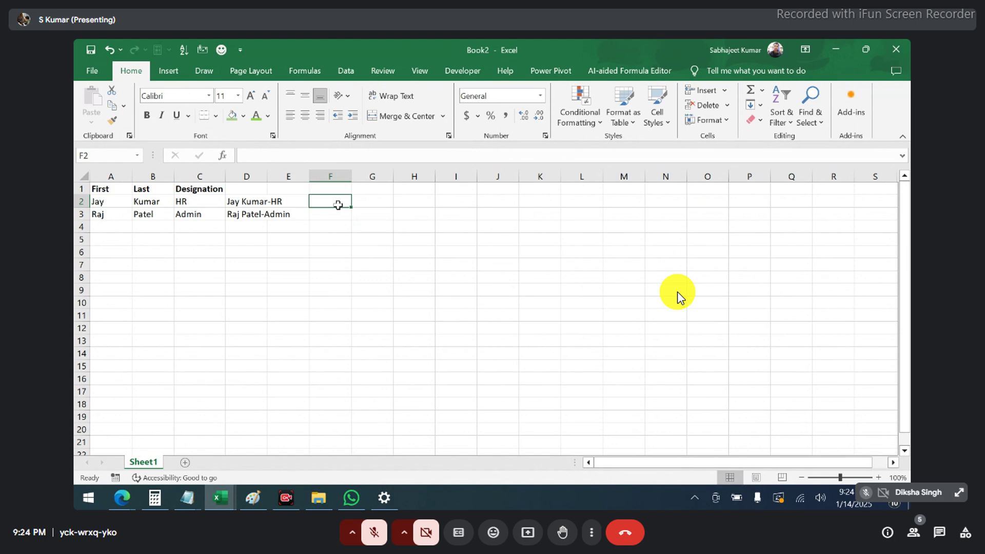
{"action": "type", "text": "=con"}
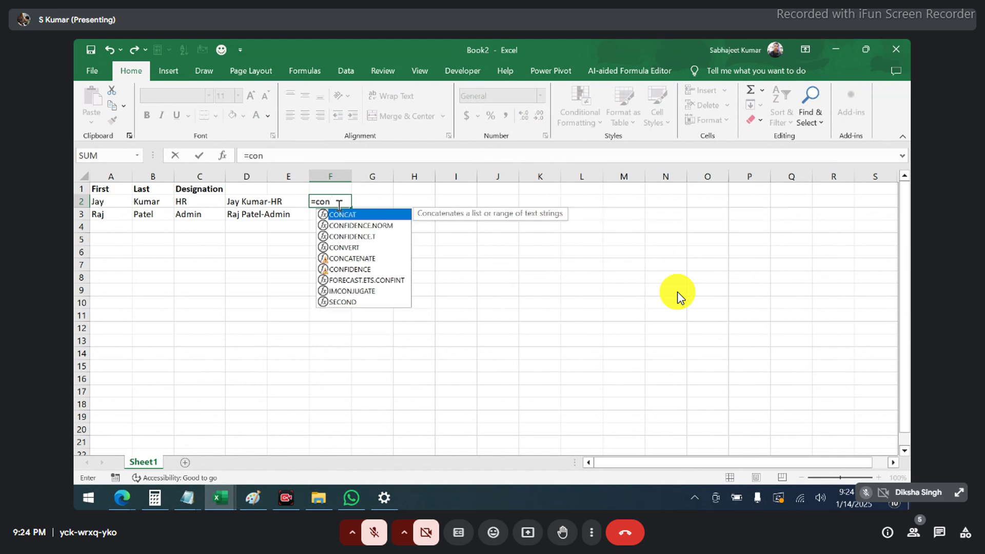
{"action": "key", "text": "Down"}
{"action": "key", "text": "Down"}
{"action": "key", "text": "Down"}
{"action": "key", "text": "Down"}
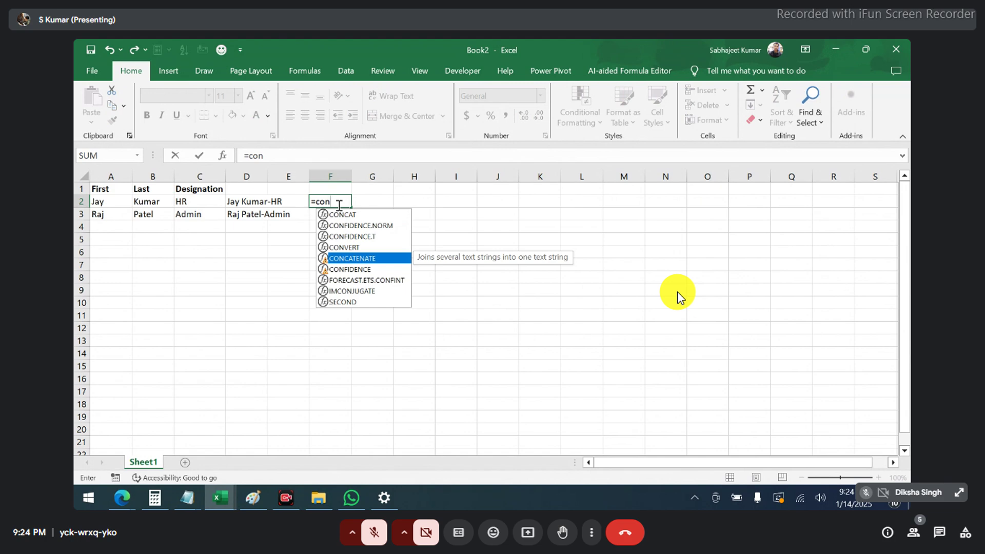
{"action": "key", "text": "Up"}
{"action": "key", "text": "Up"}
{"action": "key", "text": "Up"}
{"action": "key", "text": "Up"}
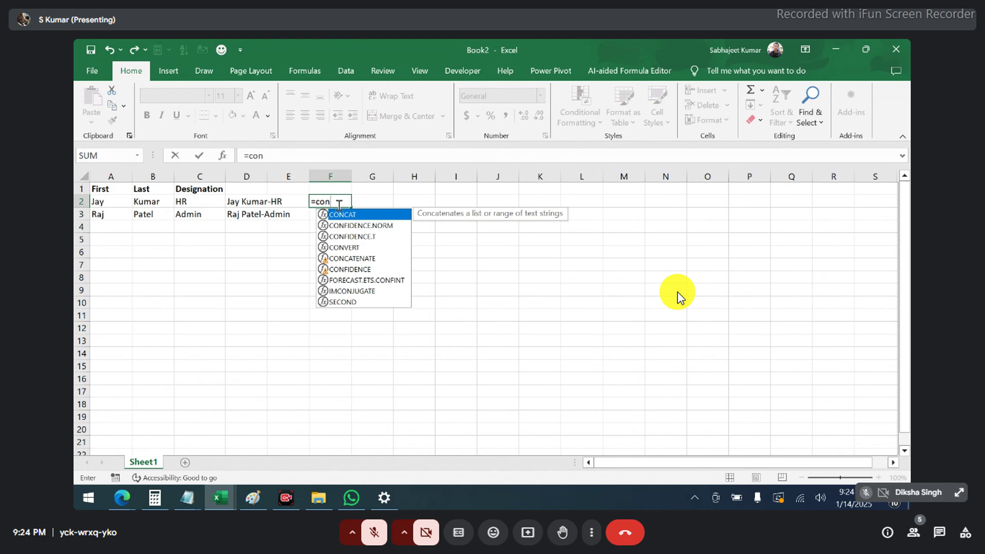
{"action": "key", "text": "Down"}
{"action": "key", "text": "Down"}
{"action": "key", "text": "Down"}
{"action": "key", "text": "Down"}
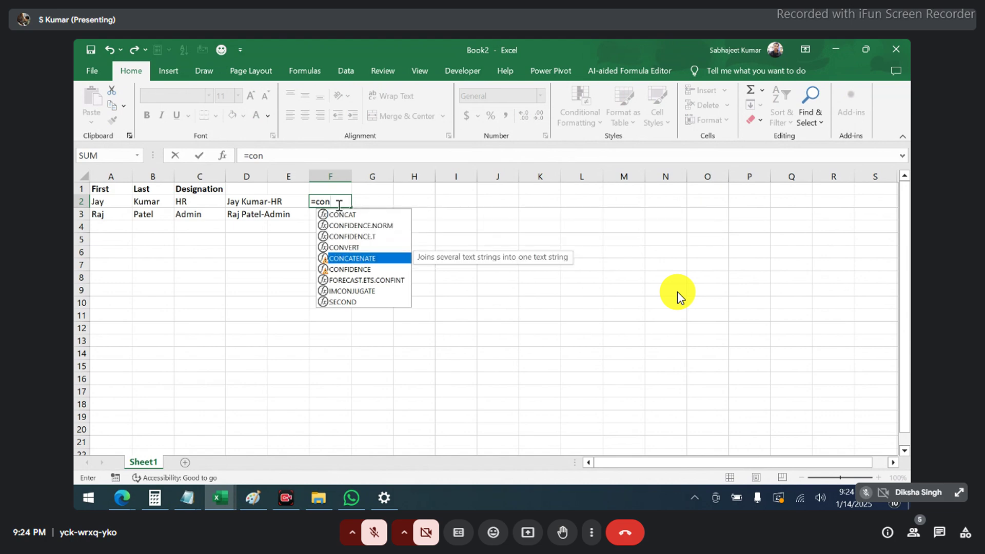
{"action": "key", "text": "Up"}
{"action": "key", "text": "Up"}
{"action": "key", "text": "Up"}
{"action": "key", "text": "Up"}
{"action": "key", "text": "Tab"}
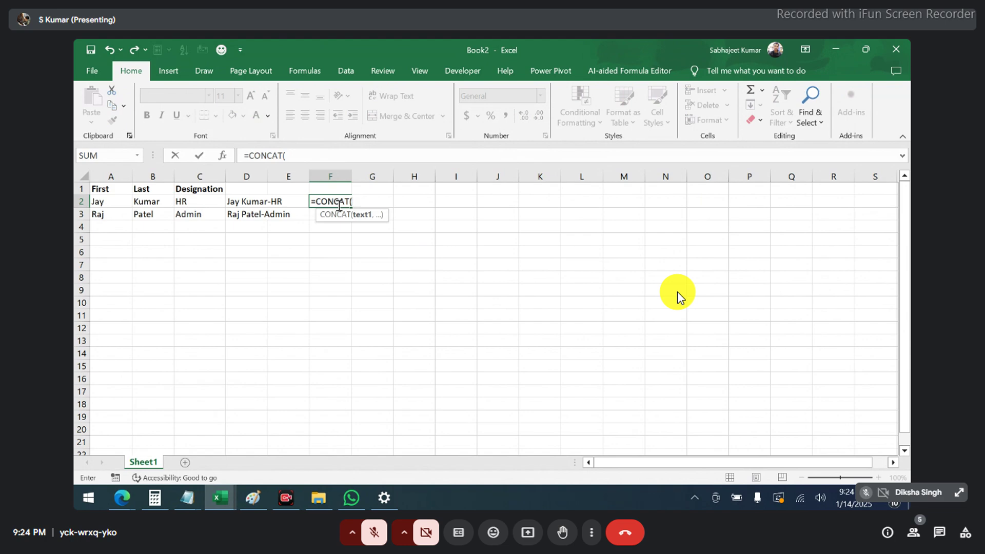
{"action": "key", "text": "Escape"}
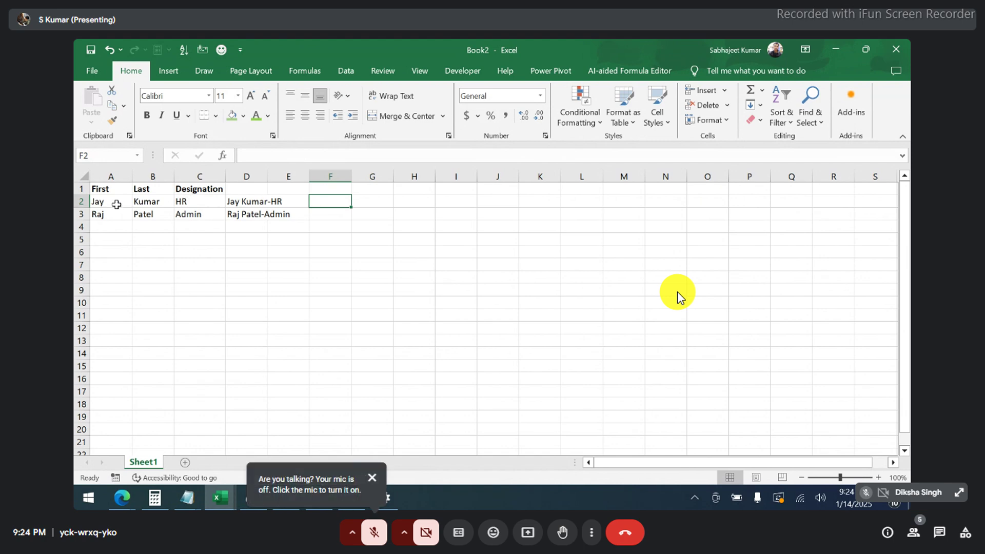
Try the formula =CONCATENATE(A2:C2,"-") in F2 and clear the cell.
{"action": "type", "text": "=con"}
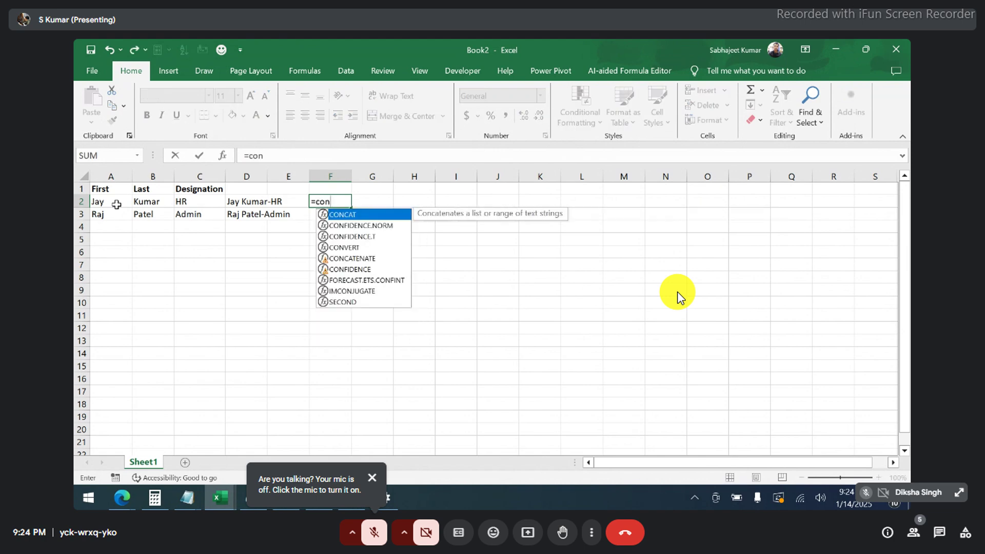
{"action": "key", "text": "Down"}
{"action": "key", "text": "Down"}
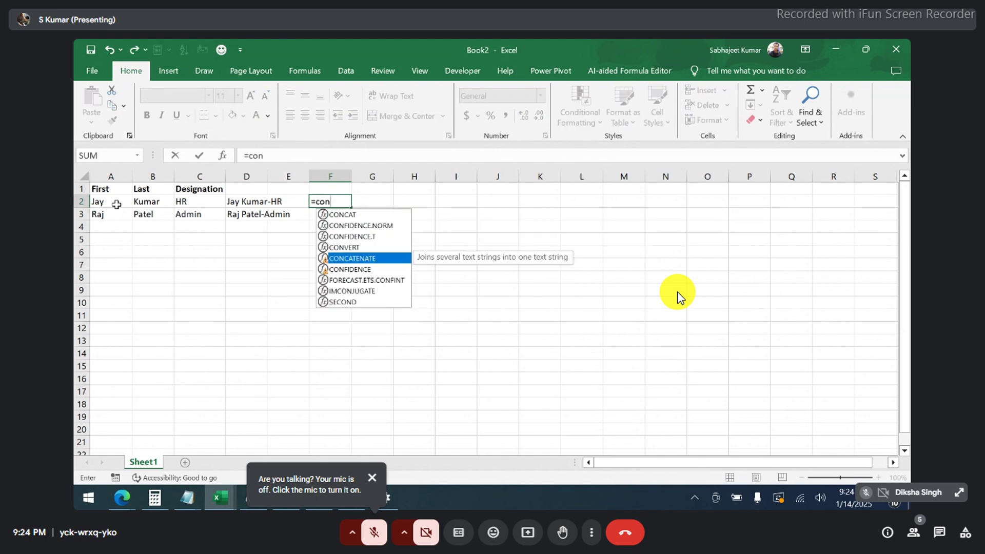
{"action": "key", "text": "Tab"}
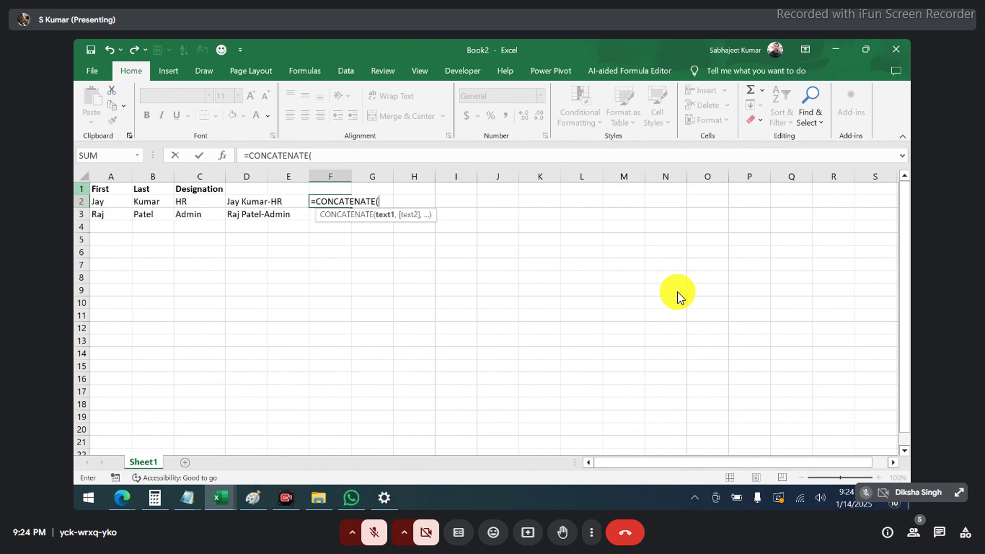
{"action": "left_click_drag", "start_coordinate": [98, 204], "coordinate": [191, 203]}
{"action": "type", "text": ",\","}
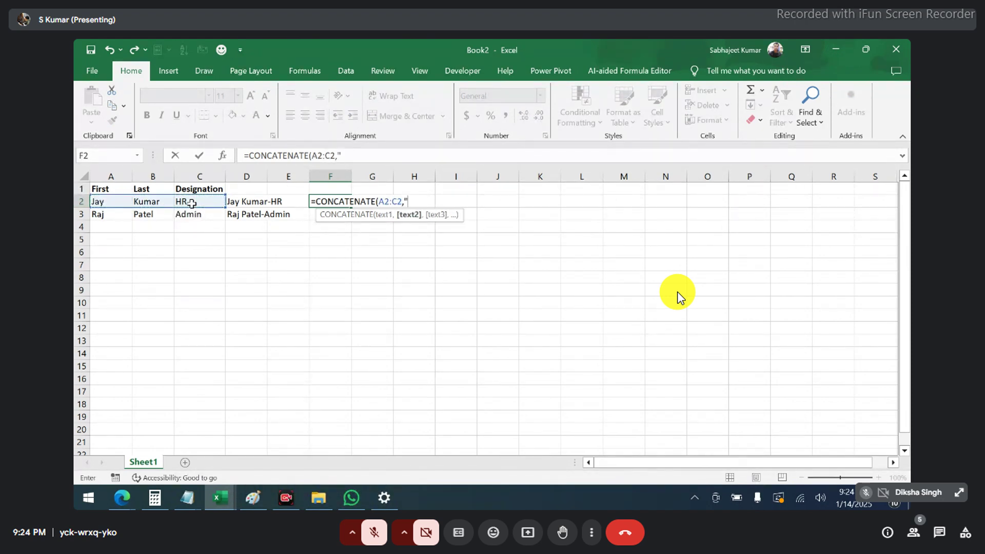
{"action": "type", "text": "-\")"}
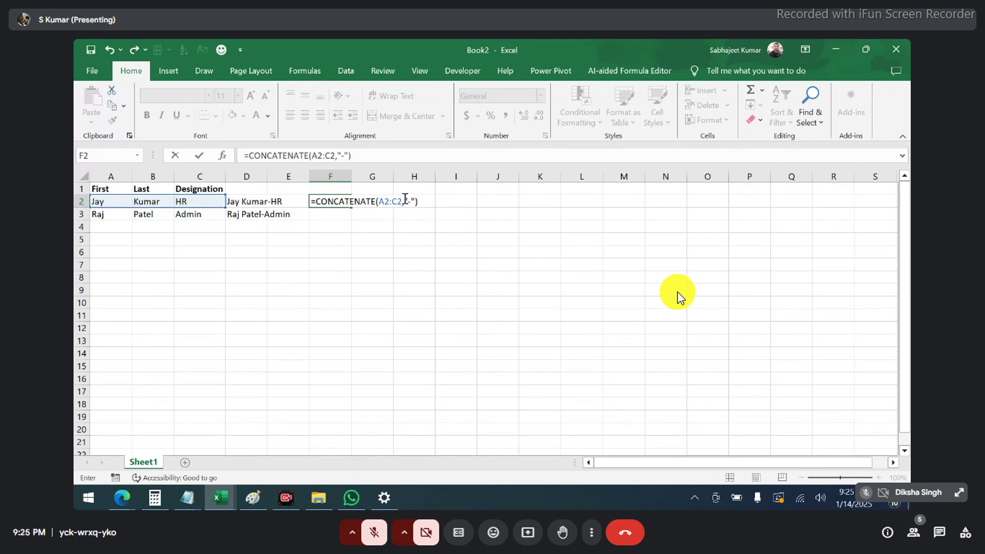
{"action": "left_click_drag", "start_coordinate": [405, 200], "coordinate": [417, 201]}
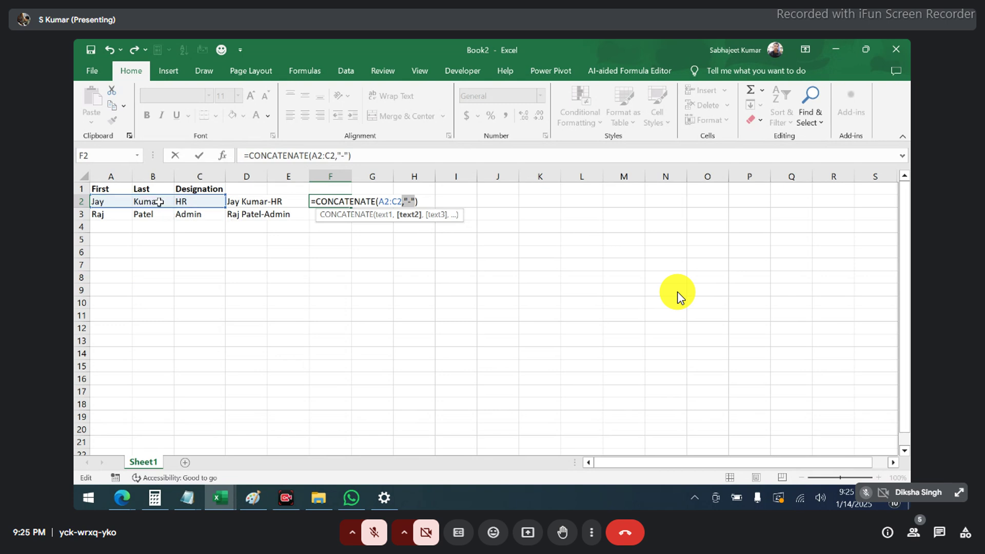
{"action": "key", "text": "Return"}
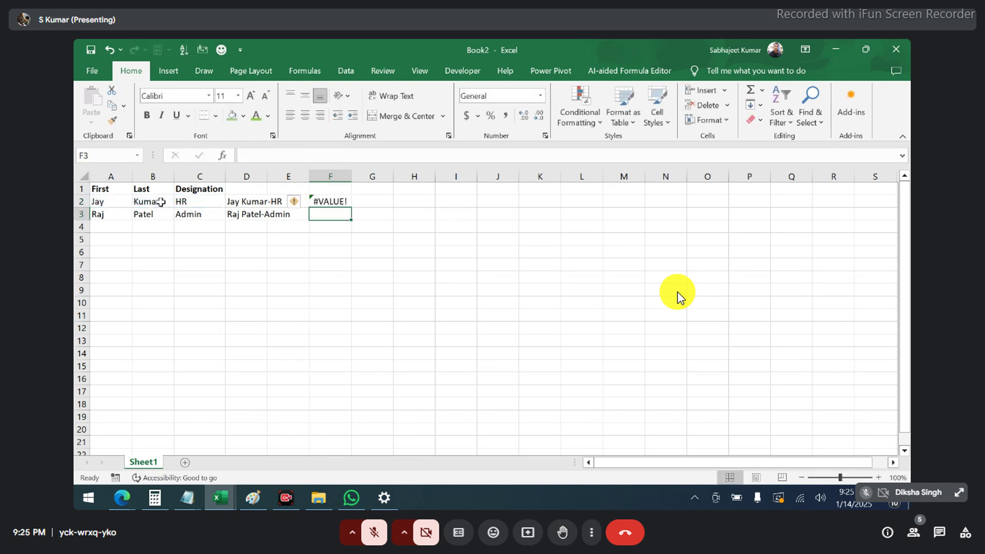
{"action": "key", "text": "Up"}
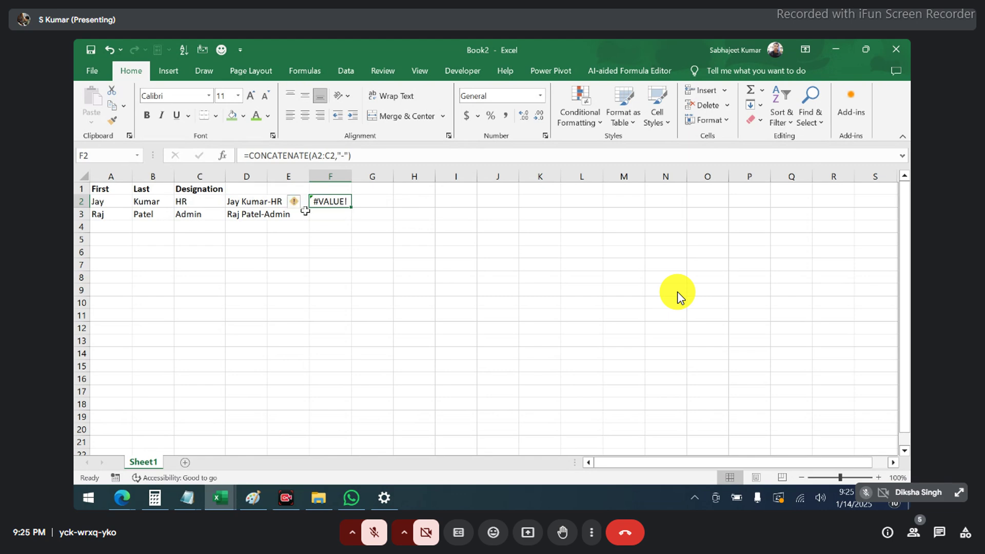
{"action": "key", "text": "Delete"}
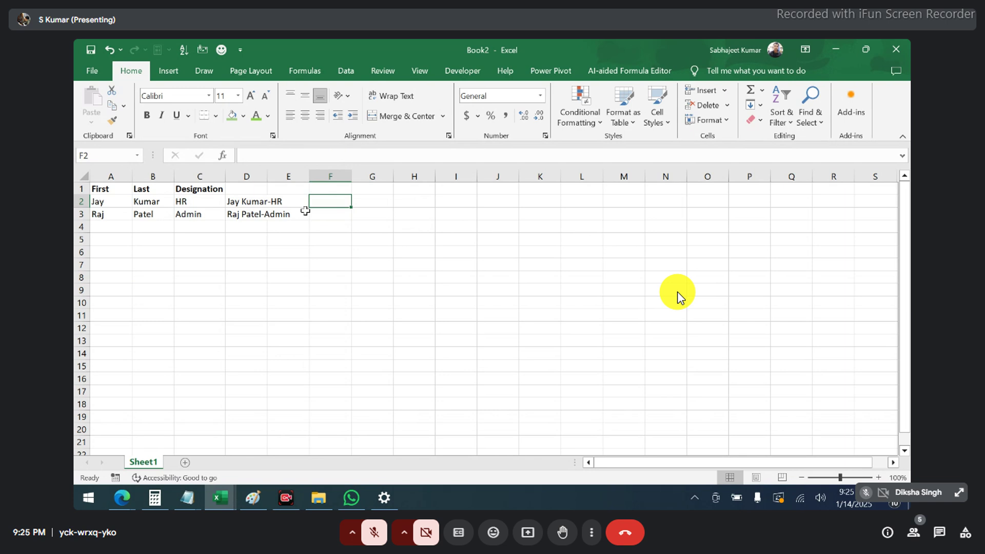
Switch to File Explorer, try to open Book2.xlsx from the Downloads folder, and cancel its password request.
{"action": "mouse_move", "coordinate": [124, 503]}
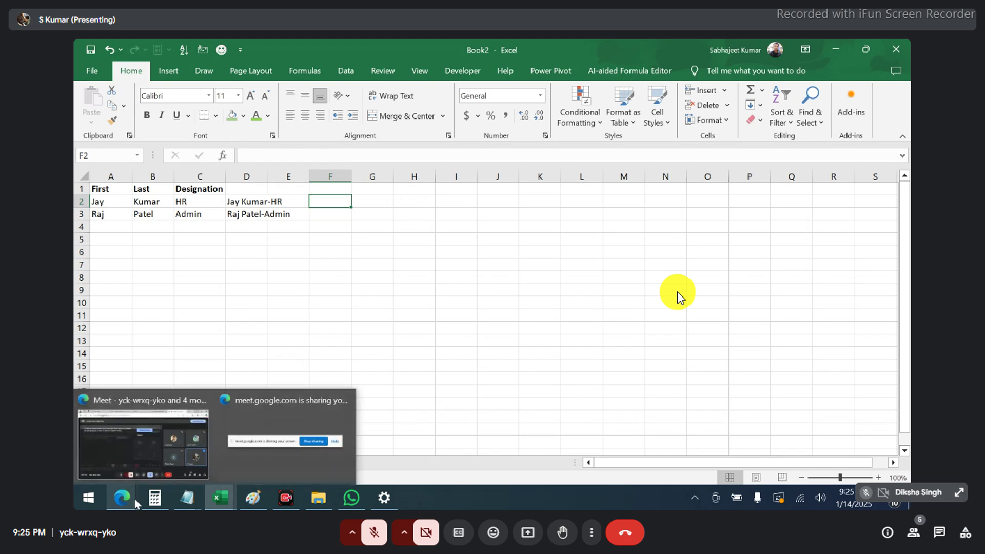
{"action": "left_click", "coordinate": [310, 497]}
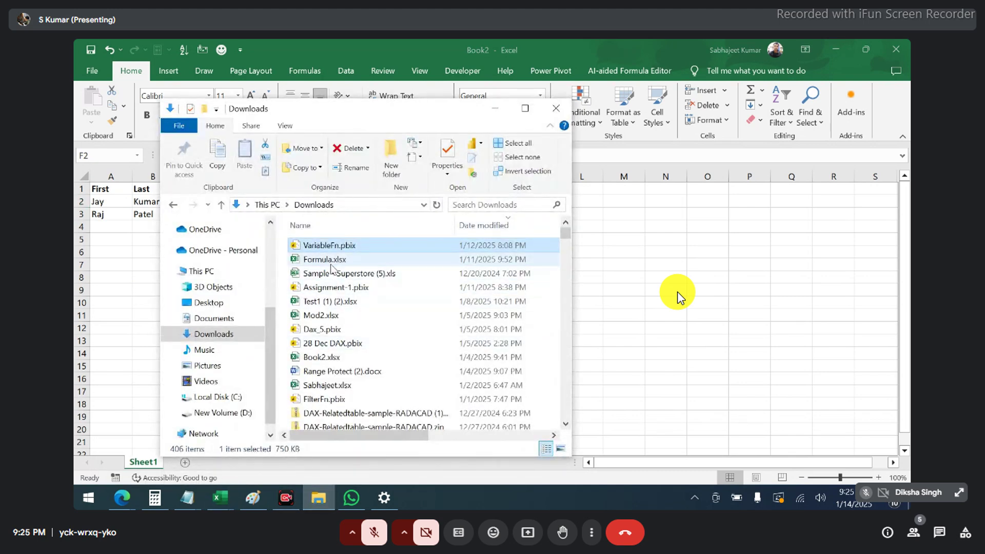
{"action": "left_click", "coordinate": [322, 315]}
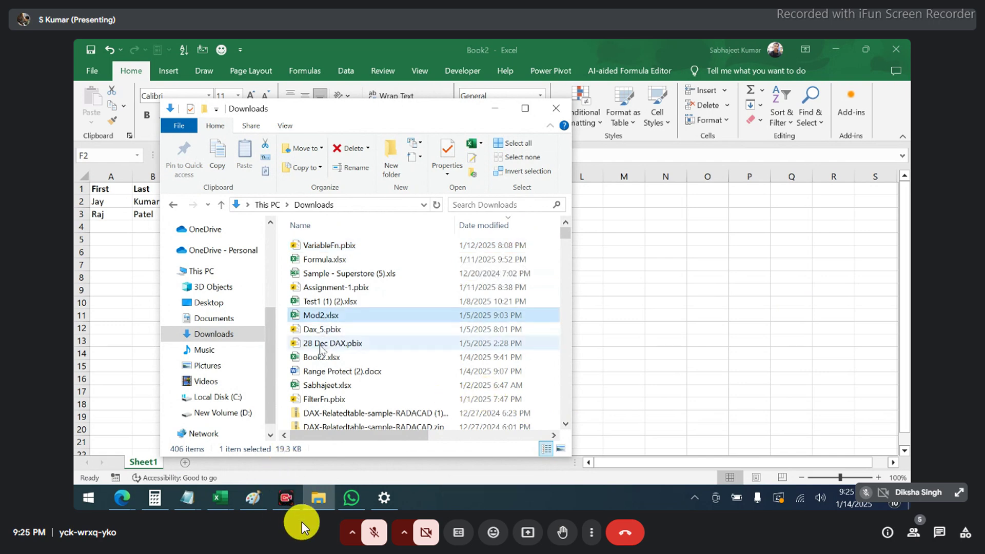
{"action": "left_click", "coordinate": [317, 359]}
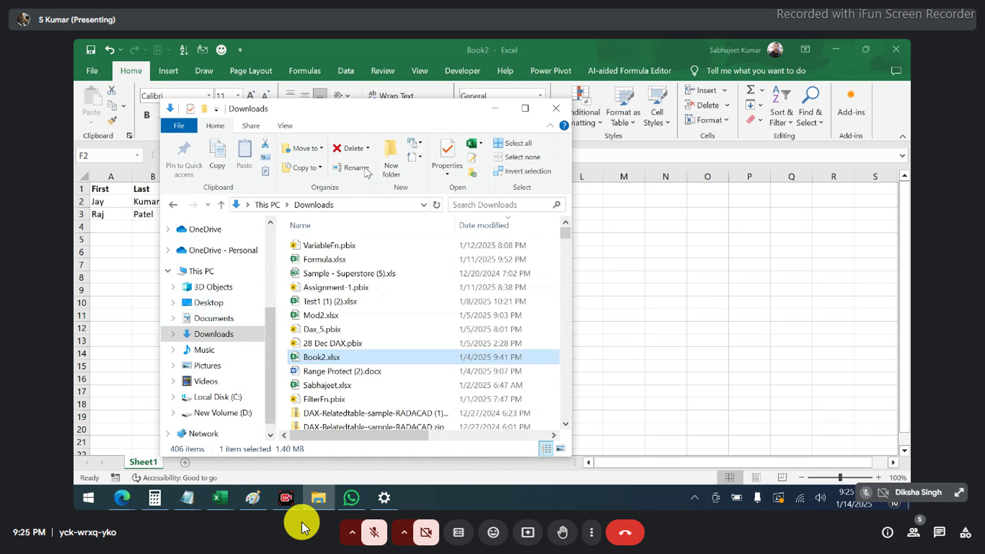
{"action": "left_click_drag", "start_coordinate": [354, 109], "coordinate": [573, 110]}
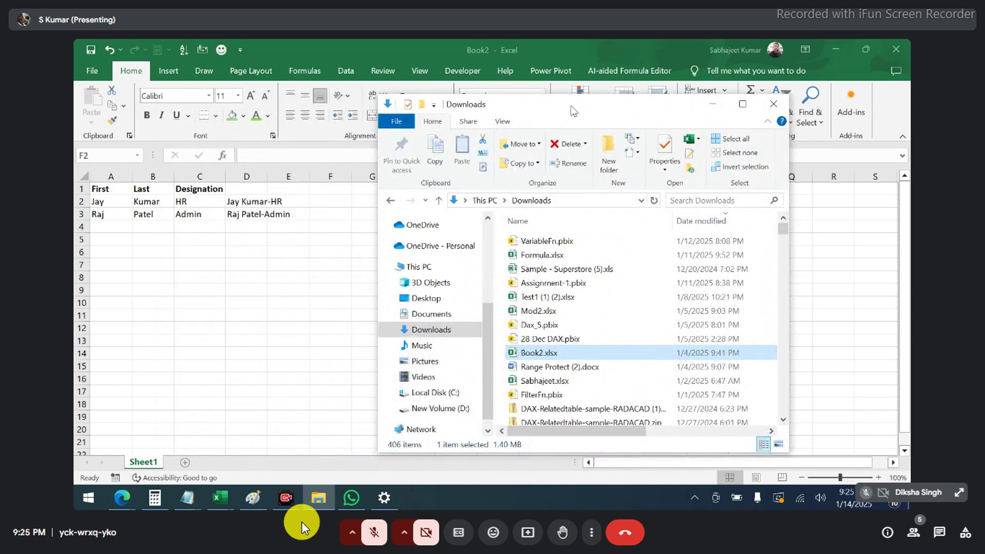
{"action": "double_click", "coordinate": [544, 355]}
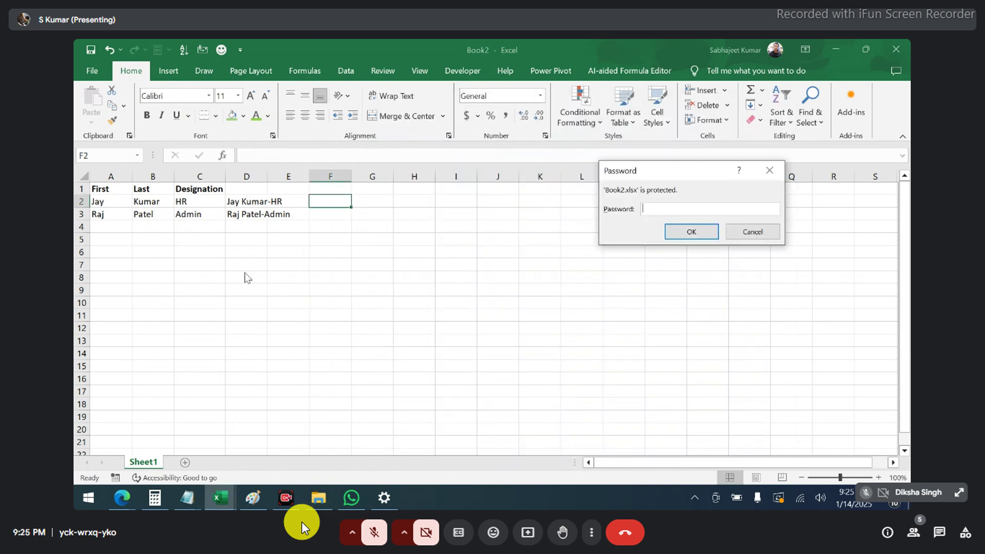
{"action": "left_click", "coordinate": [753, 232]}
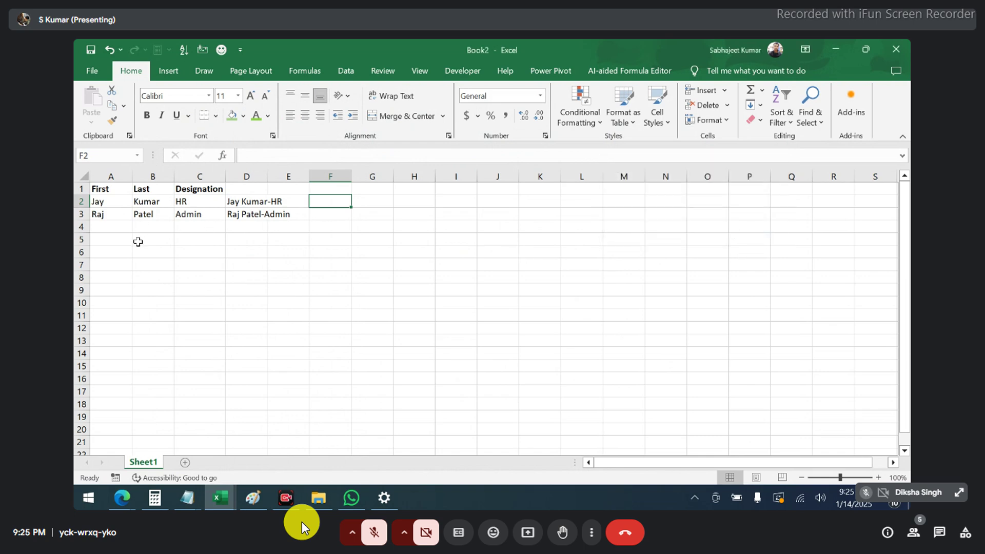
Enter the value 25.68 in cell B5.
{"action": "left_click", "coordinate": [138, 242]}
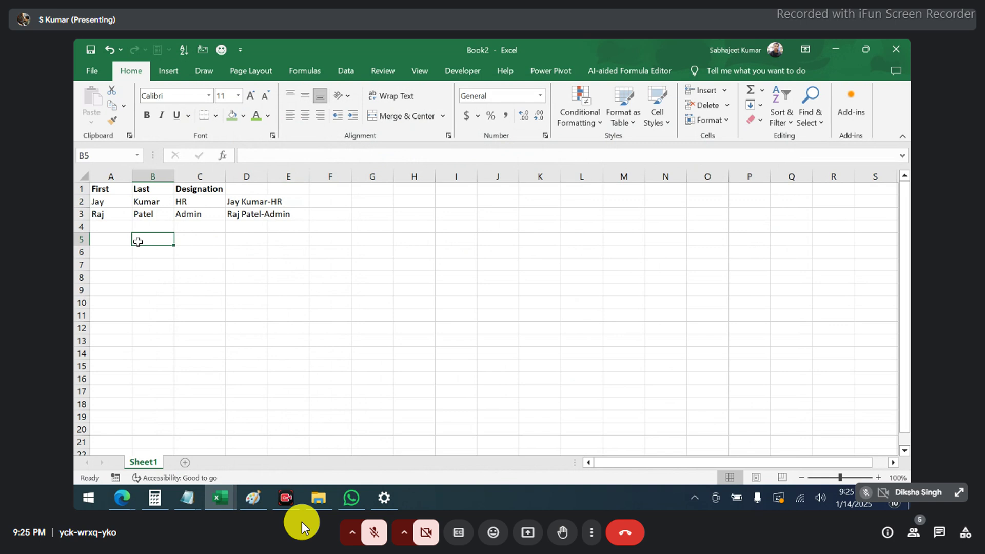
{"action": "type", "text": "25."}
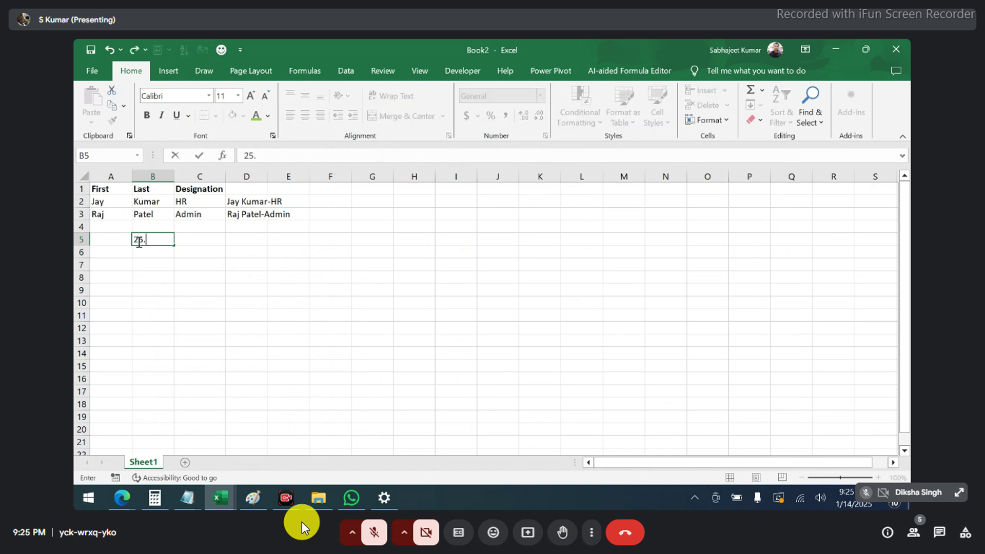
{"action": "type", "text": "68"}
{"action": "key", "text": "Return"}
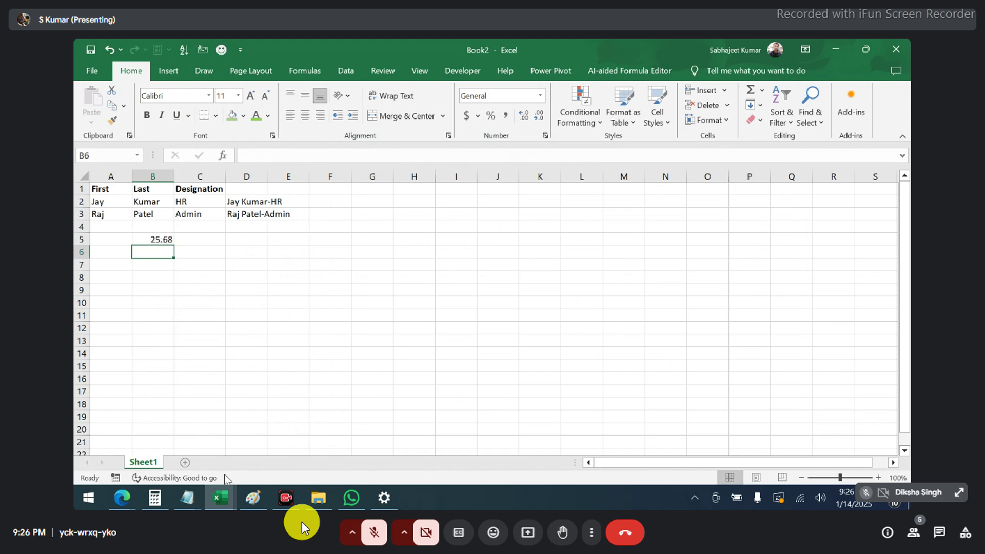
Switch to File Explorer, open Formula.xlsx from the Downloads folder, and display its Sheet1.
{"action": "left_click", "coordinate": [311, 497]}
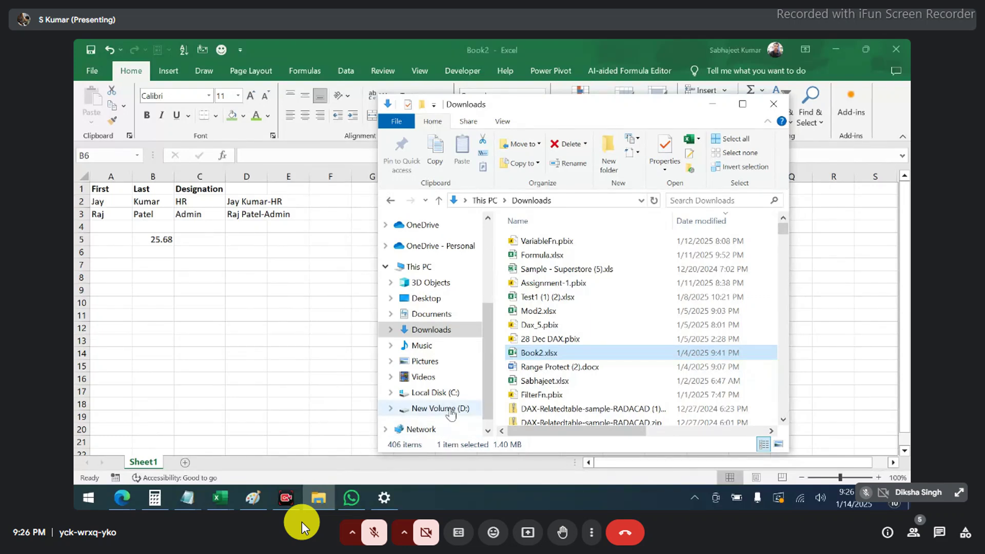
{"action": "left_click", "coordinate": [553, 259]}
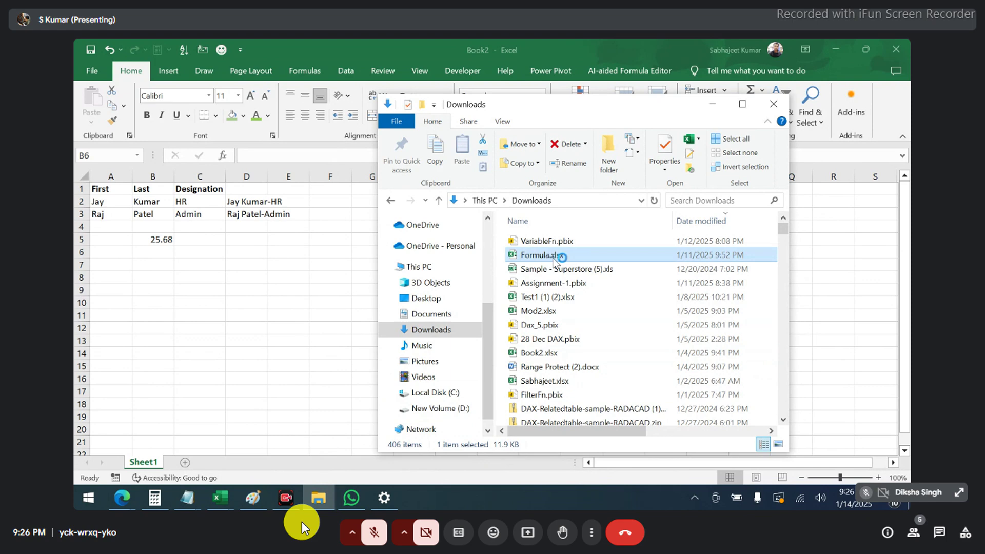
{"action": "key", "text": "alt+Tab"}
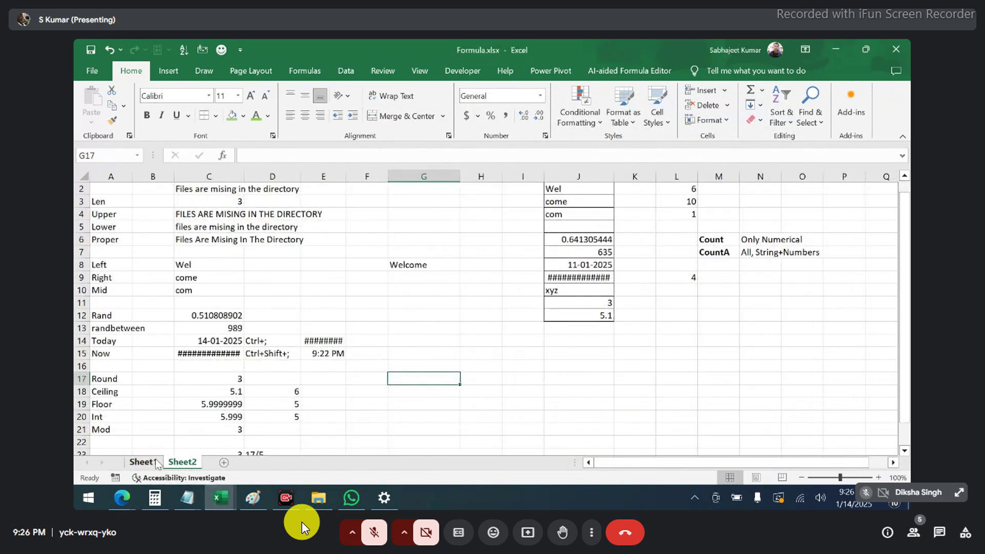
{"action": "left_click", "coordinate": [145, 464]}
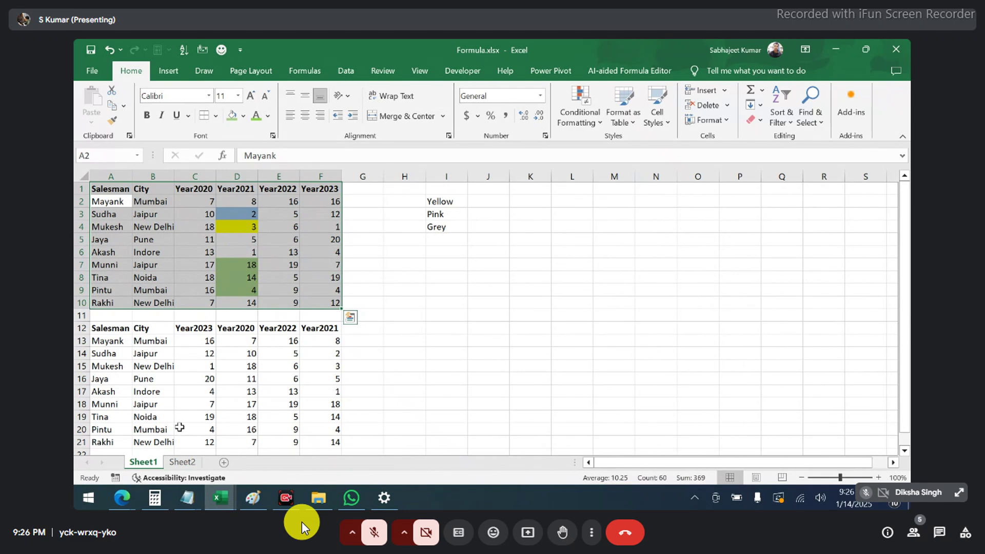
Copy the Salesman, City and Year2023 columns of the lower table, range A12:C21, in Sheet1 of Formula.xlsx.
{"action": "scroll", "coordinate": [179, 428], "scroll_direction": "down", "scroll_amount": 2}
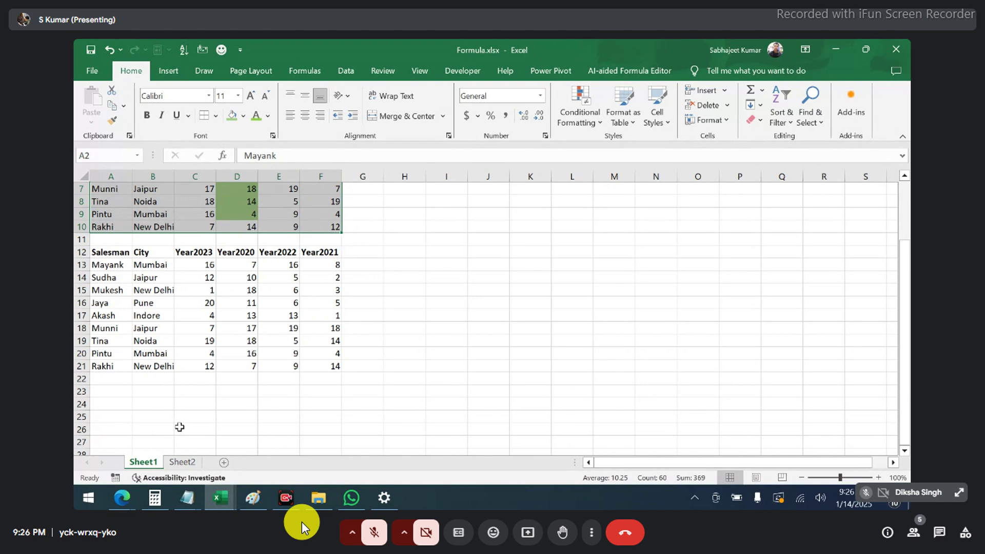
{"action": "scroll", "coordinate": [179, 428], "scroll_direction": "up", "scroll_amount": 2}
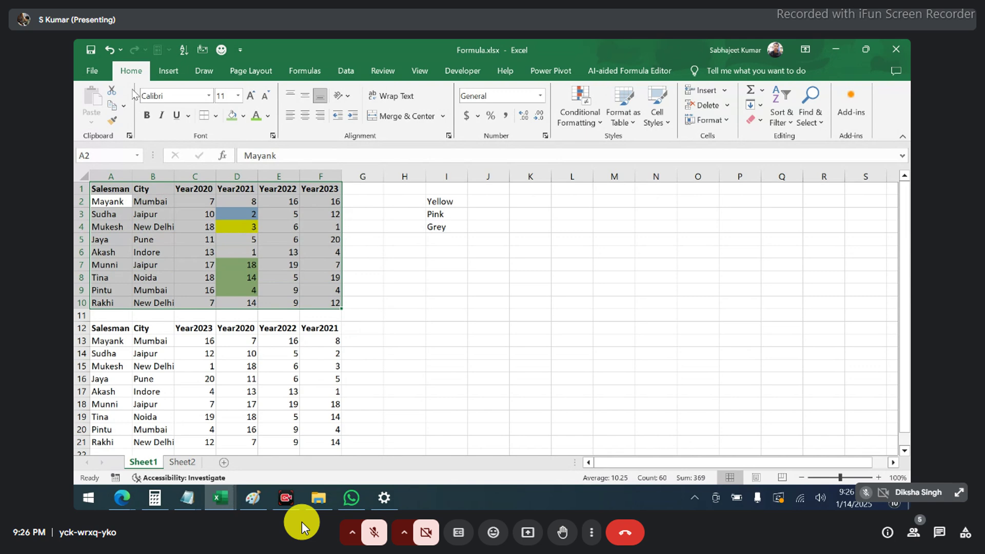
{"action": "double_click", "coordinate": [131, 72]}
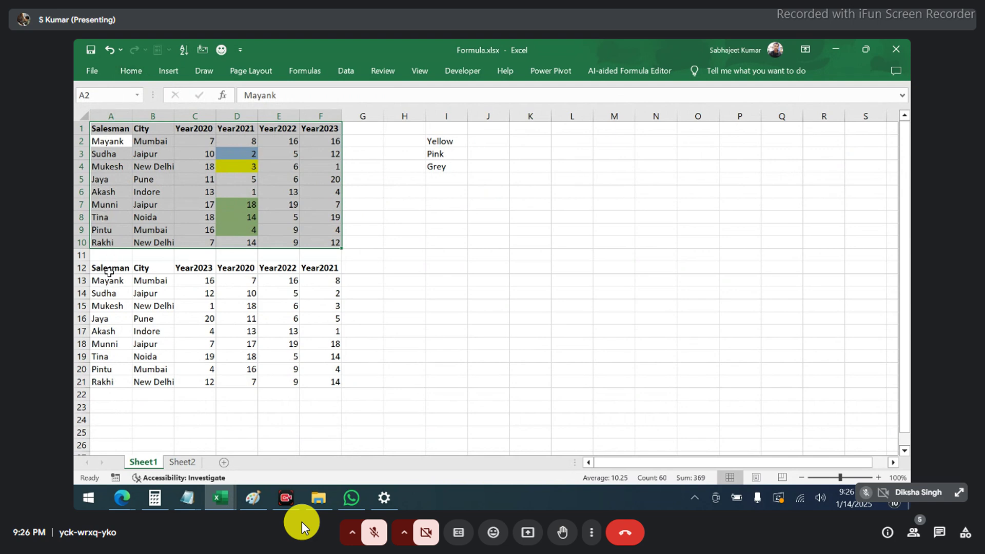
{"action": "left_click_drag", "start_coordinate": [108, 272], "coordinate": [195, 382]}
{"action": "key", "text": "ctrl+c"}
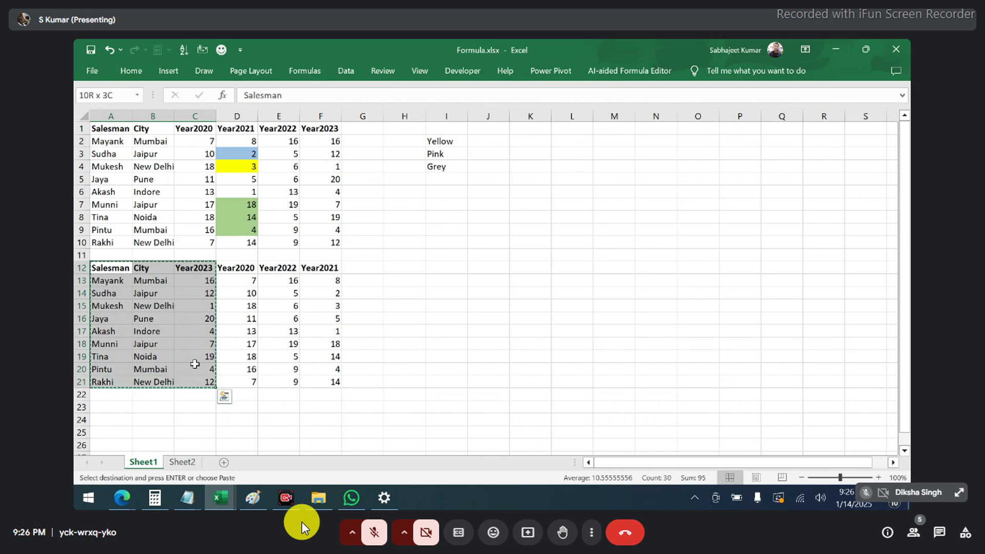
Switch to the Book2 workbook, paste the copied table starting at G1, and turn on the meeting microphone.
{"action": "key", "text": "alt+Tab"}
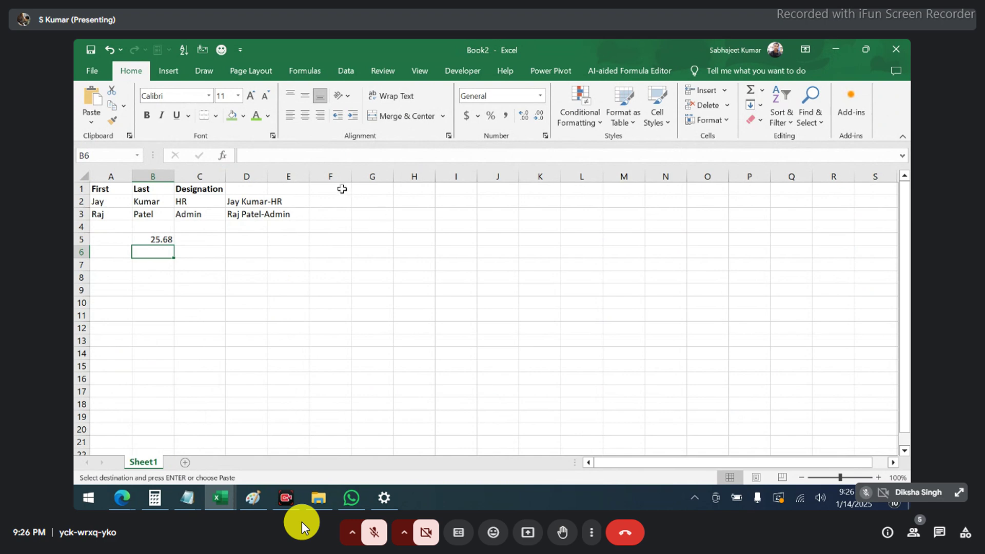
{"action": "left_click", "coordinate": [342, 189]}
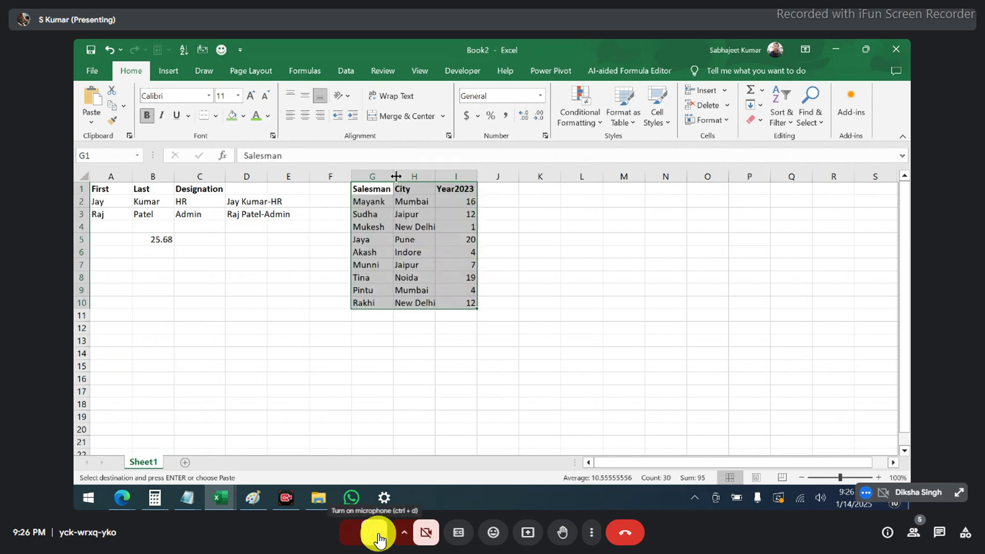
{"action": "left_click", "coordinate": [379, 538]}
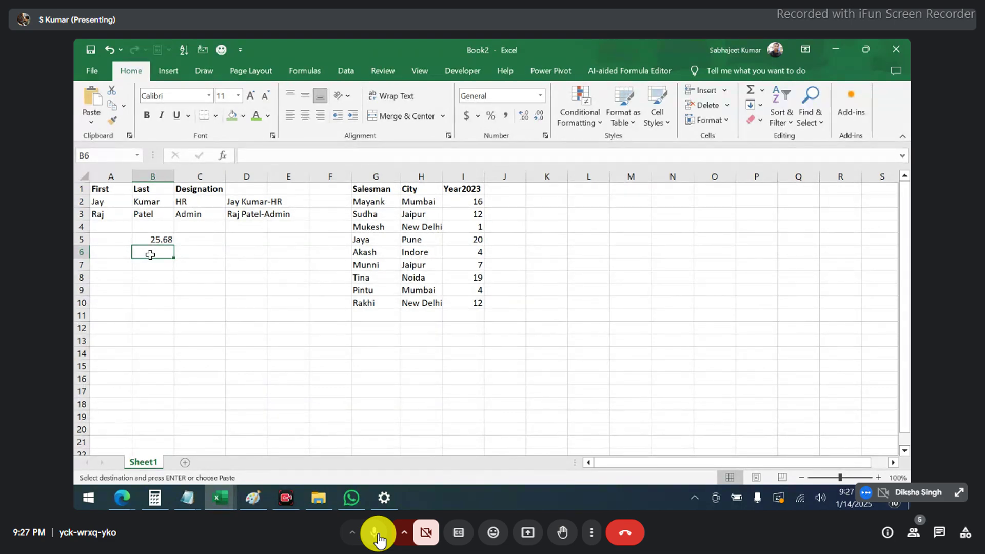
Enter the value 256.1234 in cell B6.
{"action": "type", "text": "25"}
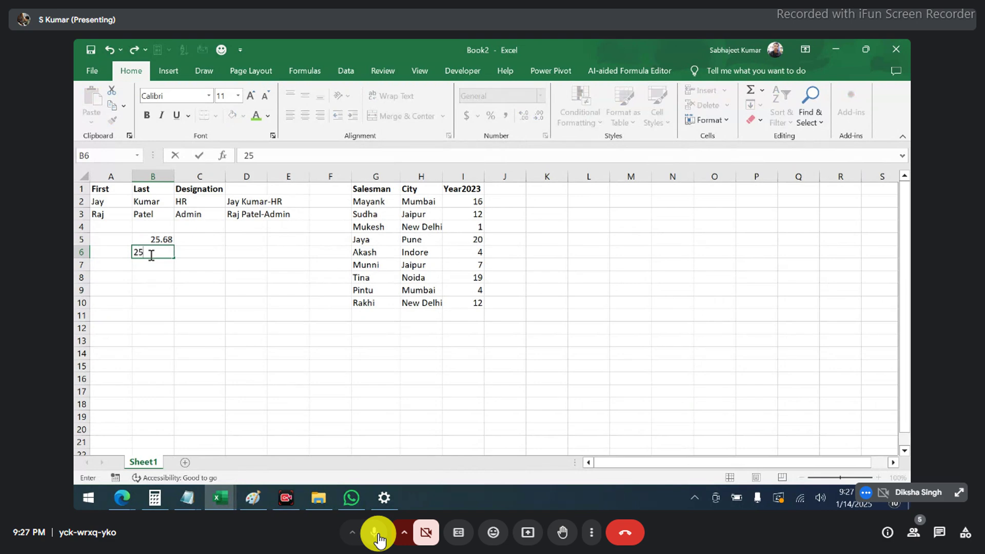
{"action": "type", "text": "6.1234"}
{"action": "key", "text": "Return"}
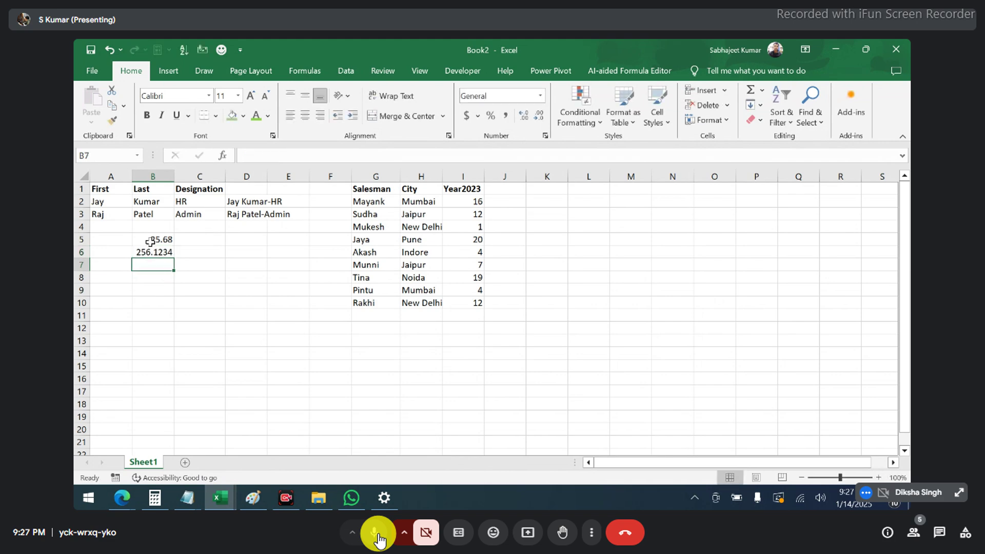
Inspect the decimal values in B5 and B6, and mute the meeting microphone.
{"action": "left_click", "coordinate": [149, 240]}
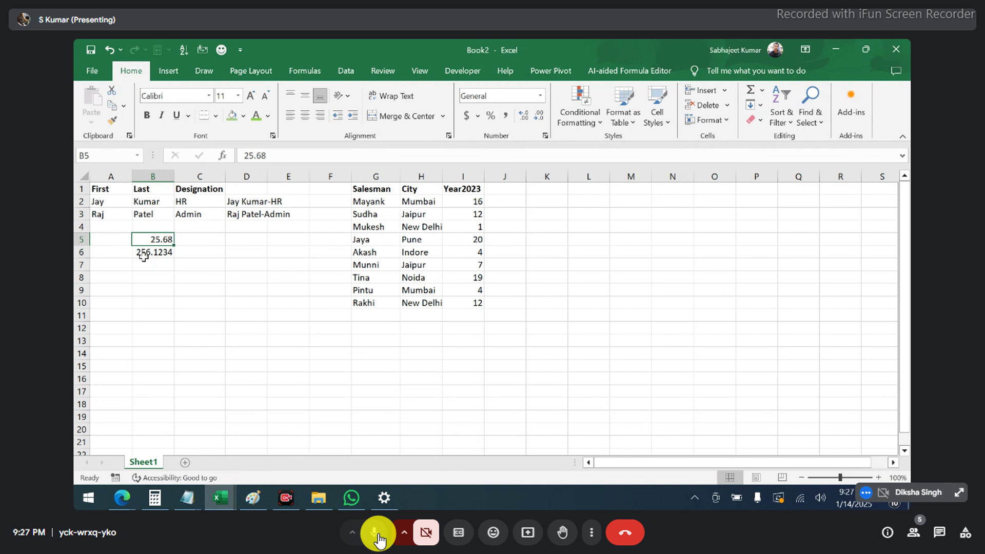
{"action": "left_click", "coordinate": [145, 255]}
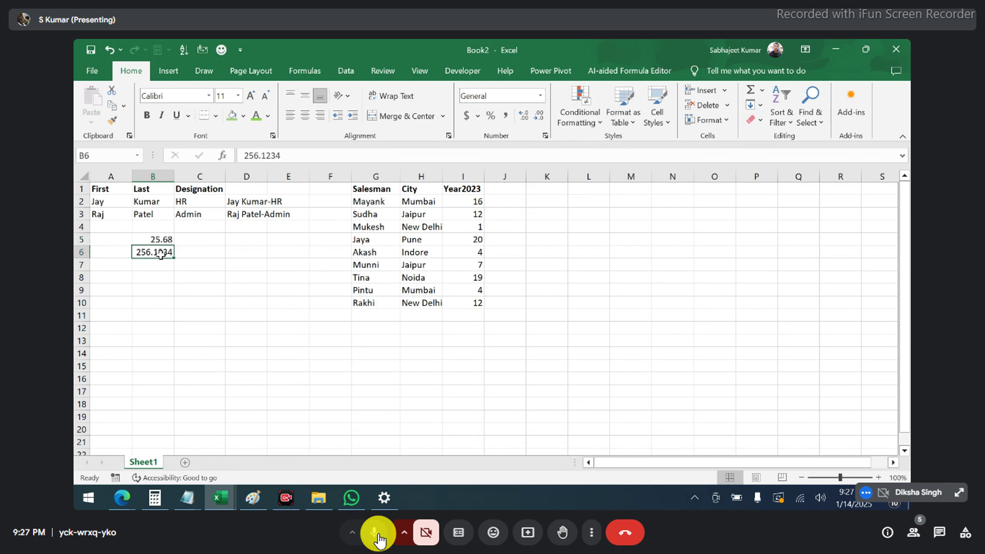
{"action": "left_click_drag", "start_coordinate": [186, 242], "coordinate": [183, 304]}
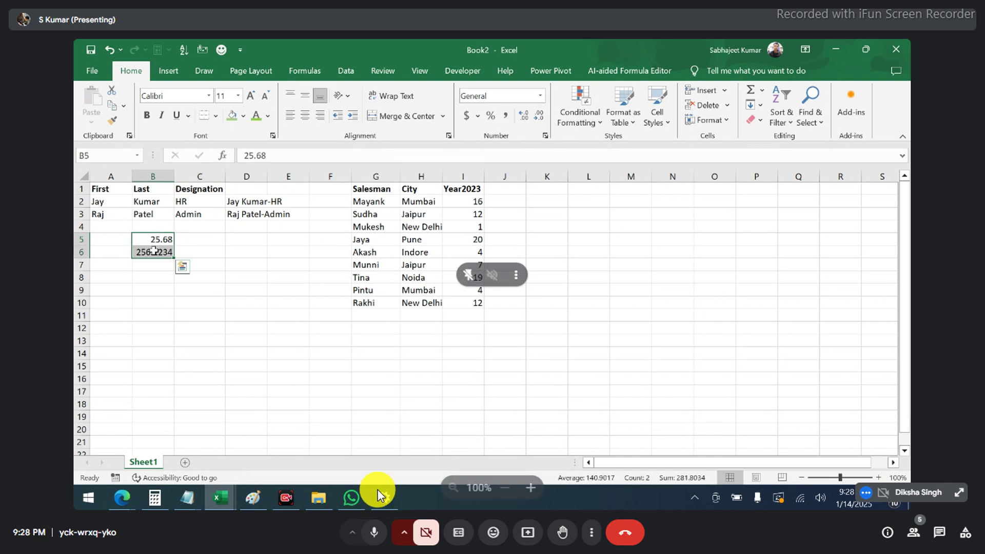
{"action": "left_click", "coordinate": [379, 539]}
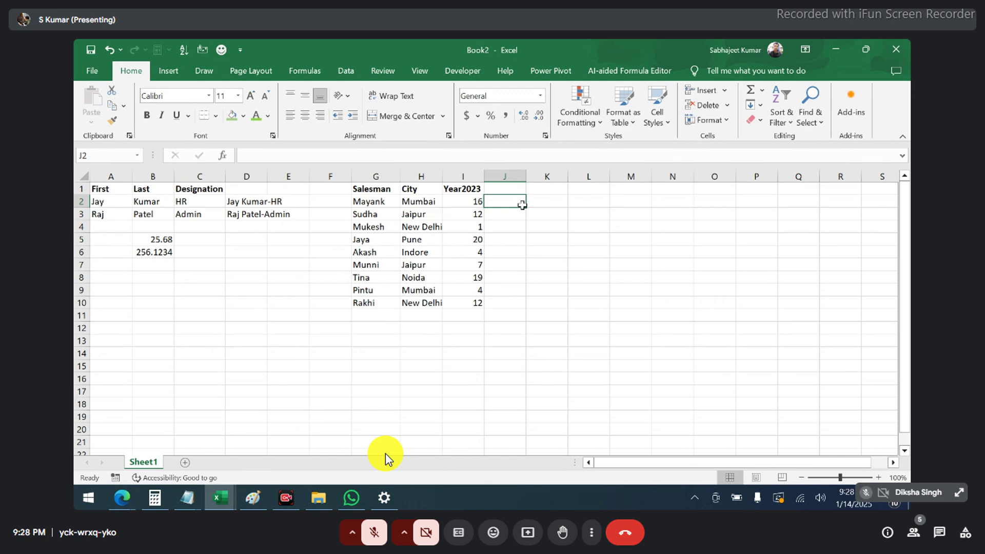
Enter the labels Countif in L1 and CountifS in L2, making the L2 label bold.
{"action": "left_click", "coordinate": [584, 192]}
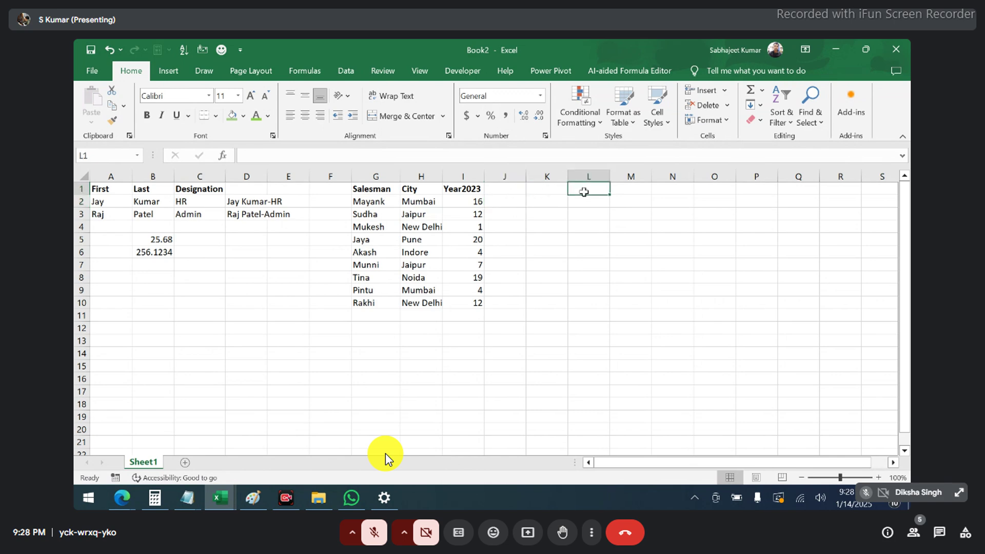
{"action": "type", "text": "Countif"}
{"action": "key", "text": "Return"}
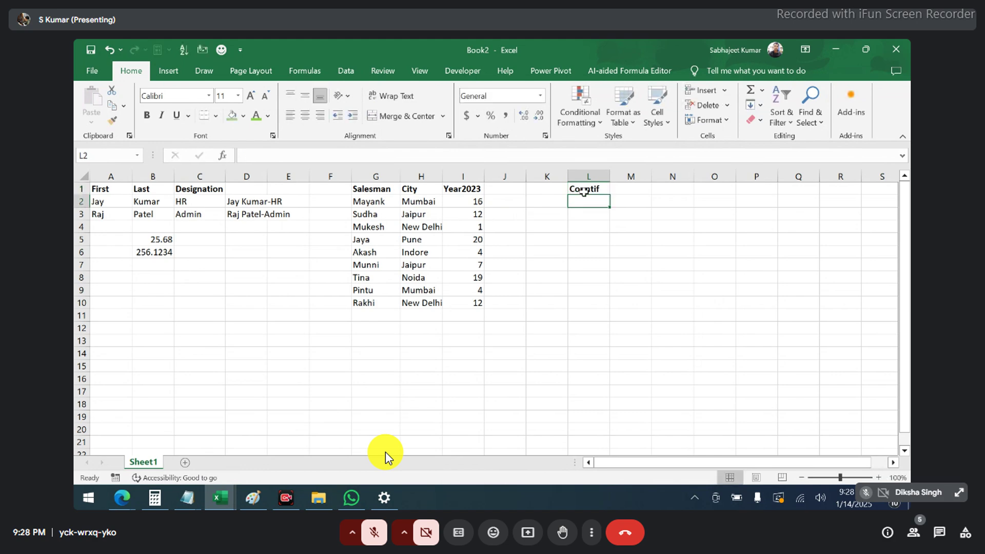
{"action": "type", "text": "Countif"}
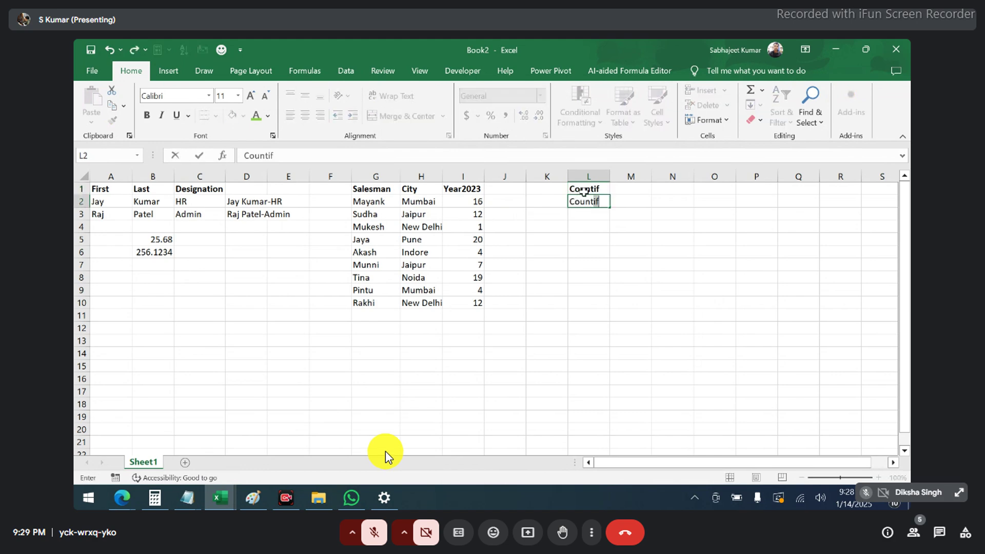
{"action": "type", "text": "S"}
{"action": "key", "text": "Return"}
{"action": "key", "text": "Up"}
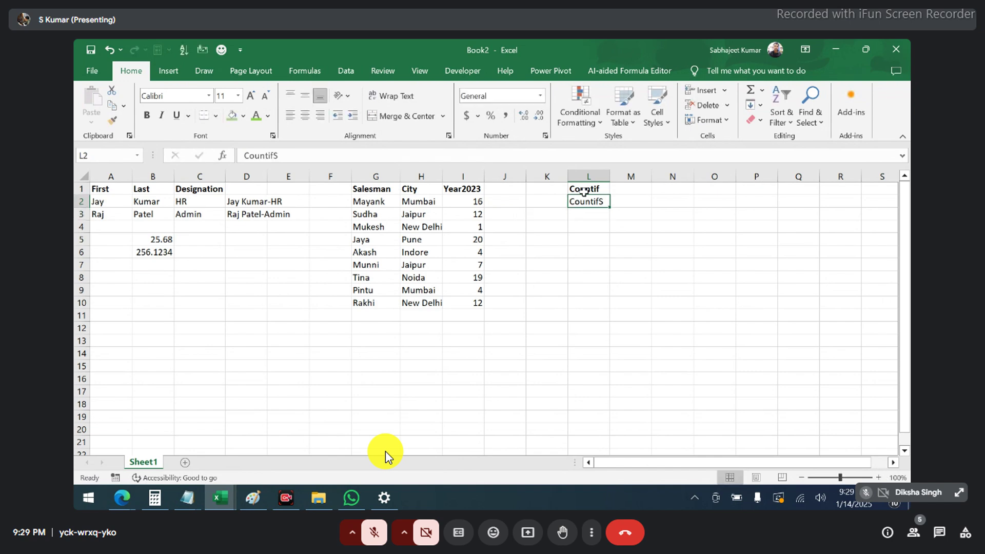
{"action": "key", "text": "ctrl+b"}
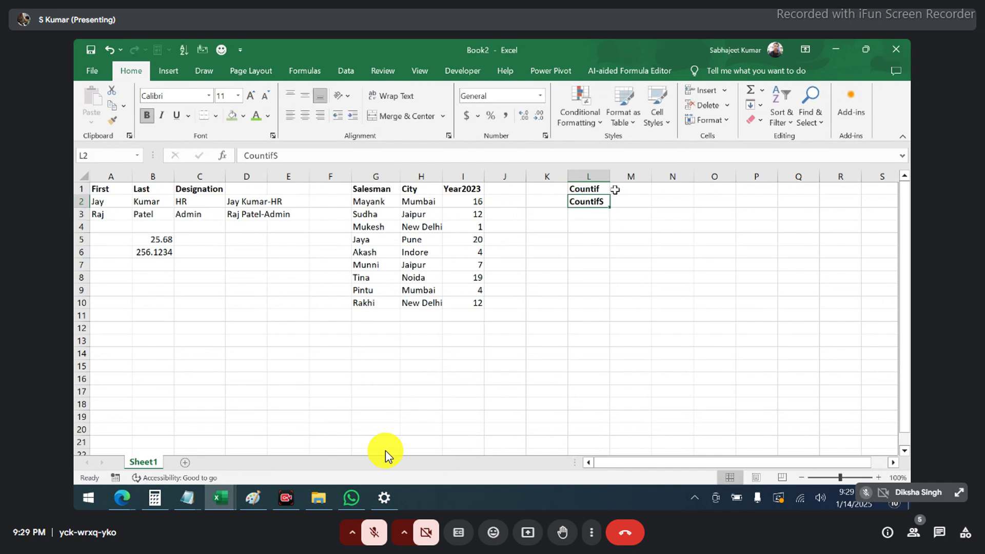
{"action": "left_click_drag", "start_coordinate": [589, 188], "coordinate": [594, 203]}
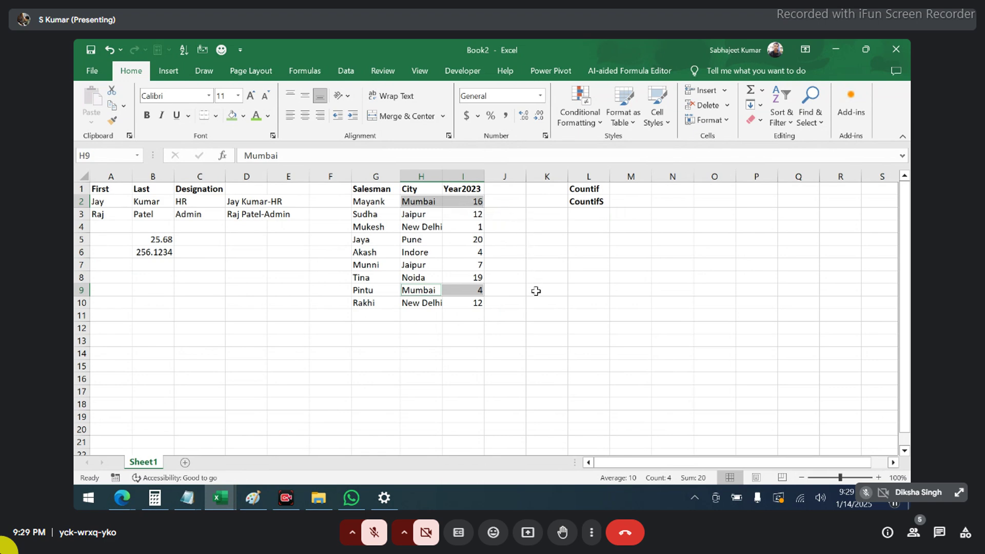
Enter the exercise text "find the No# of transation againt Mumbai" in cell L8.
{"action": "left_click", "coordinate": [579, 280]}
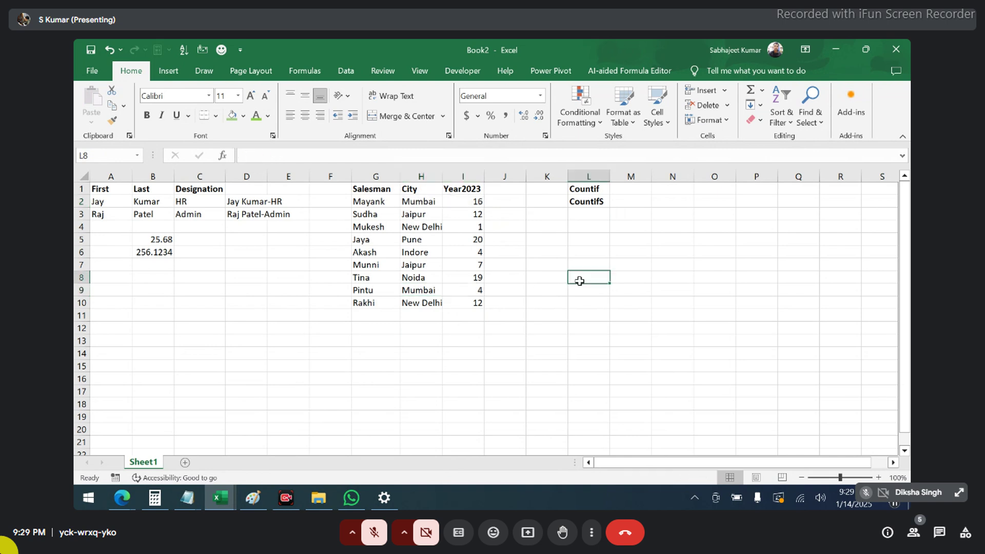
{"action": "type", "text": "Mu"}
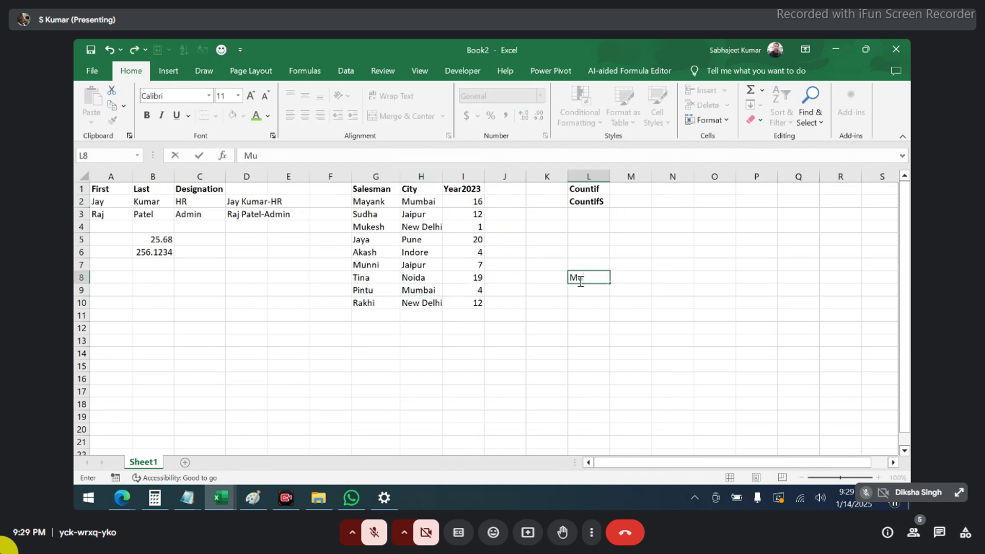
{"action": "key", "text": "BackSpace"}
{"action": "key", "text": "BackSpace"}
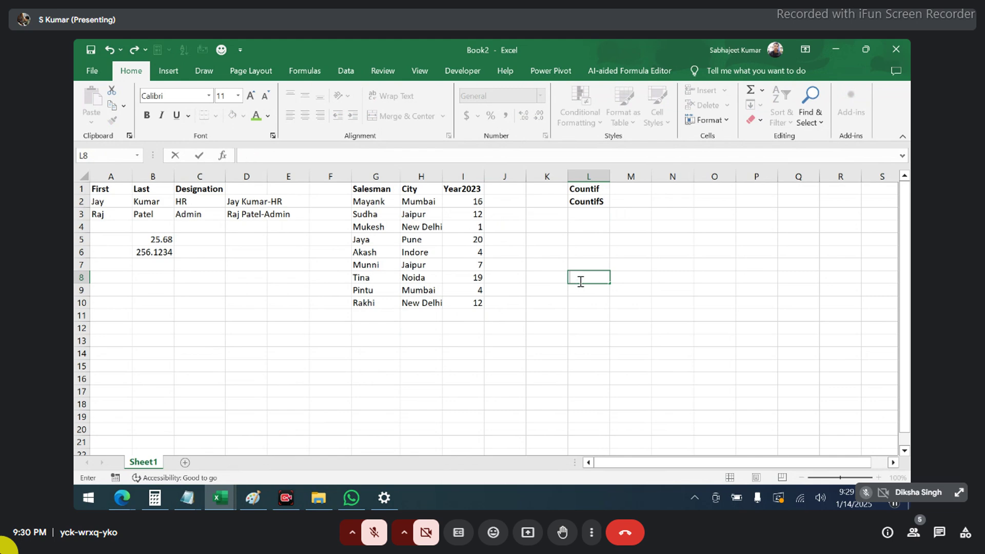
{"action": "type", "text": "find the No# of tr"}
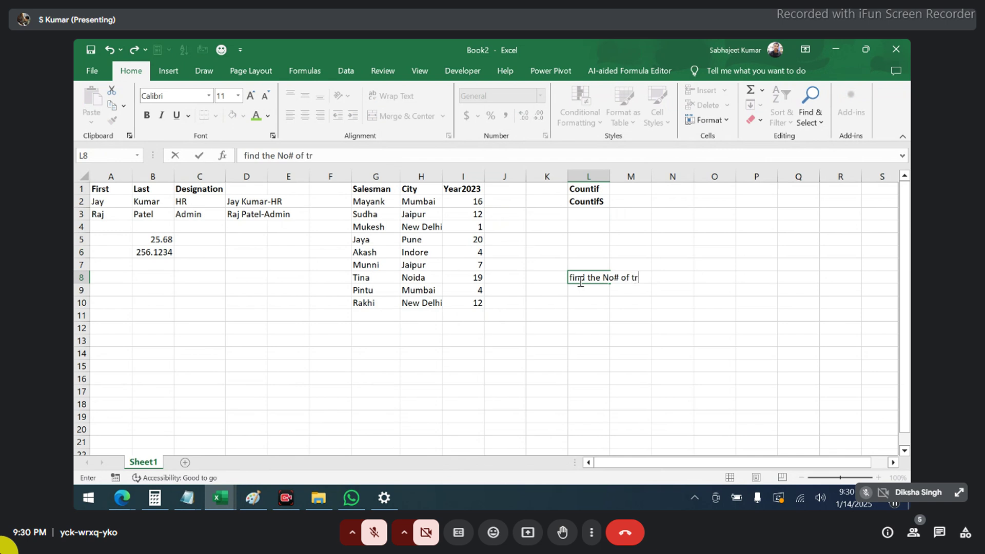
{"action": "type", "text": "ansationo "}
{"action": "type", "text": "app"}
{"action": "key", "text": "BackSpace"}
{"action": "key", "text": "BackSpace"}
{"action": "key", "text": "BackSpace"}
{"action": "key", "text": "BackSpace"}
{"action": "key", "text": "BackSpace"}
{"action": "type", "text": "gai"}
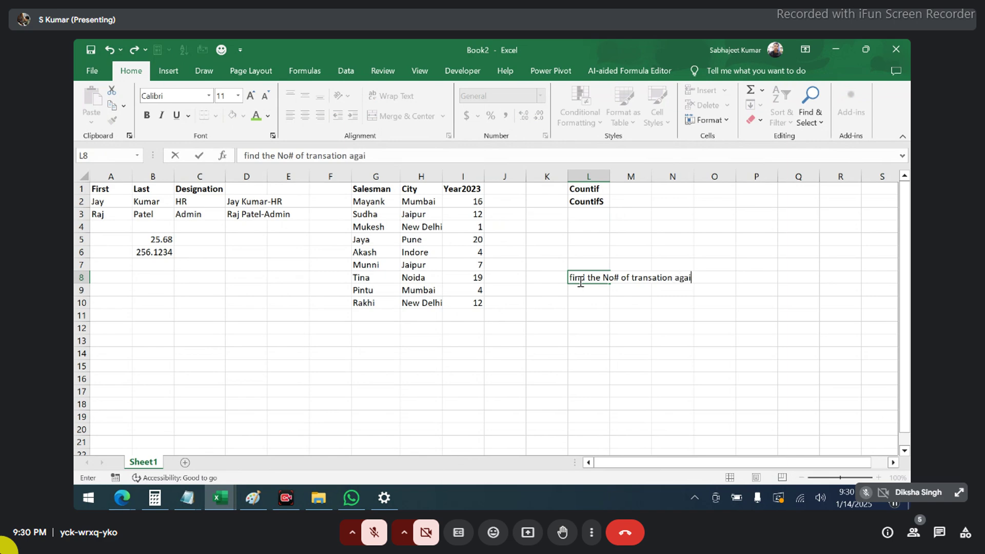
{"action": "type", "text": "nt Mumbai"}
{"action": "key", "text": "Return"}
Enter the formula =COUNTIF(H2:H10,"Mumbai") in cell L10 to count the Mumbai entries in the City column.
{"action": "key", "text": "Return"}
{"action": "type", "text": "="}
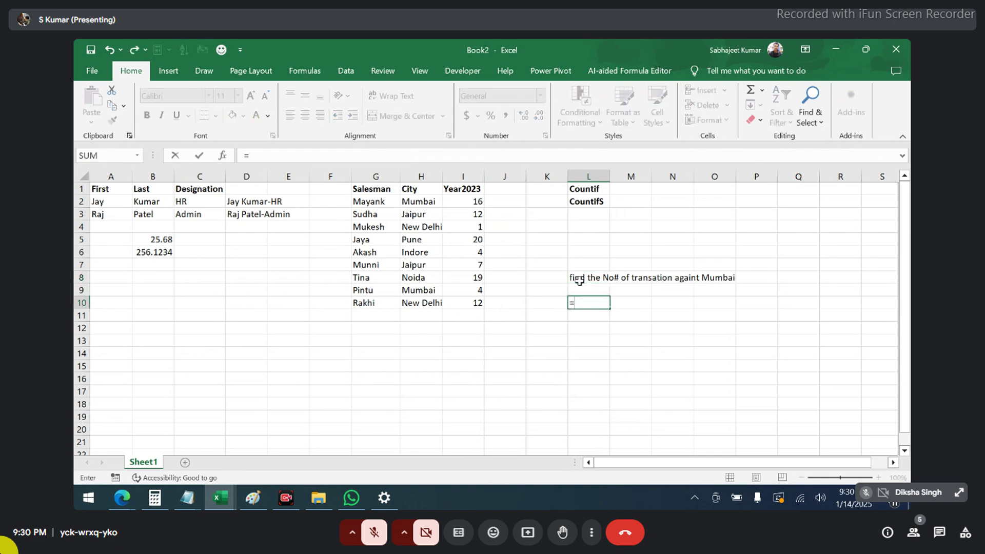
{"action": "type", "text": "coun"}
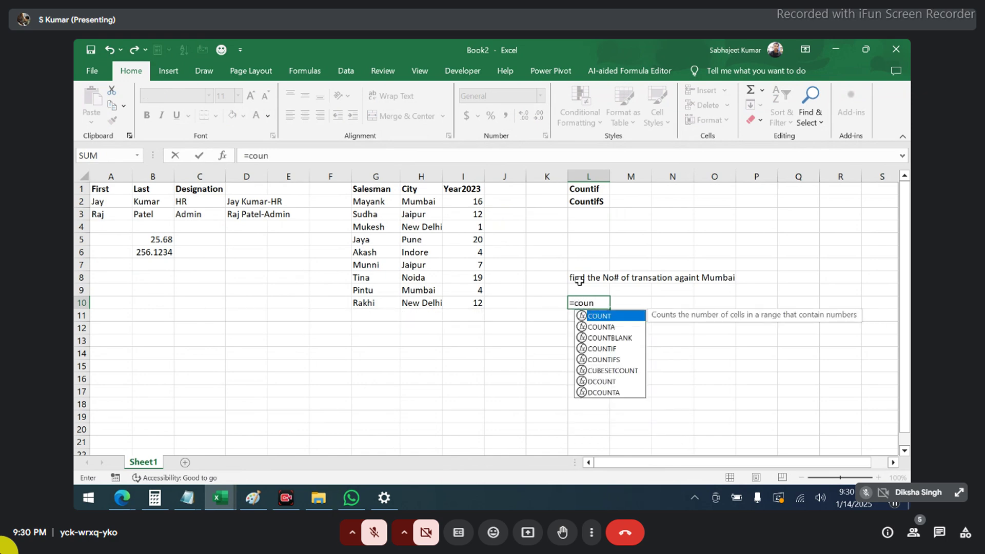
{"action": "type", "text": "if"}
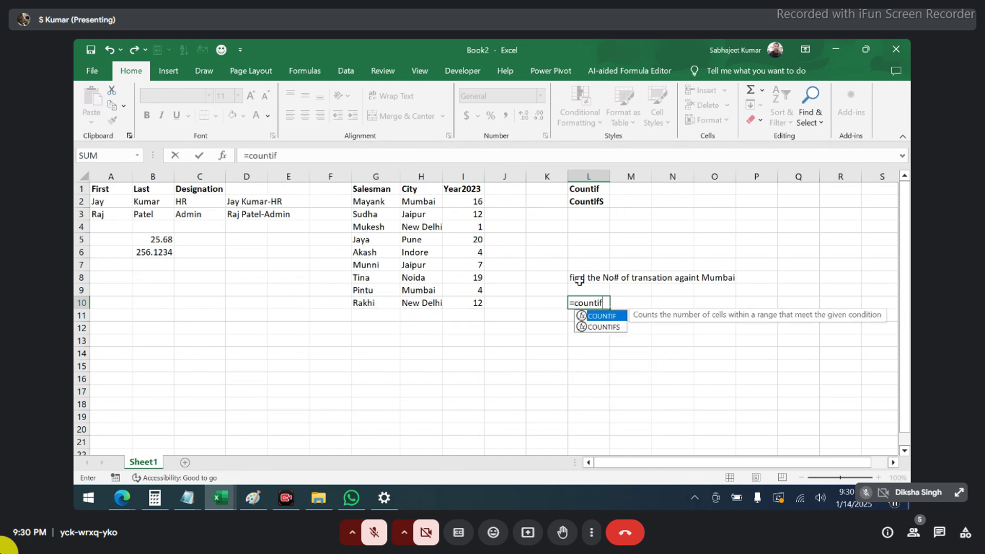
{"action": "key", "text": "Tab"}
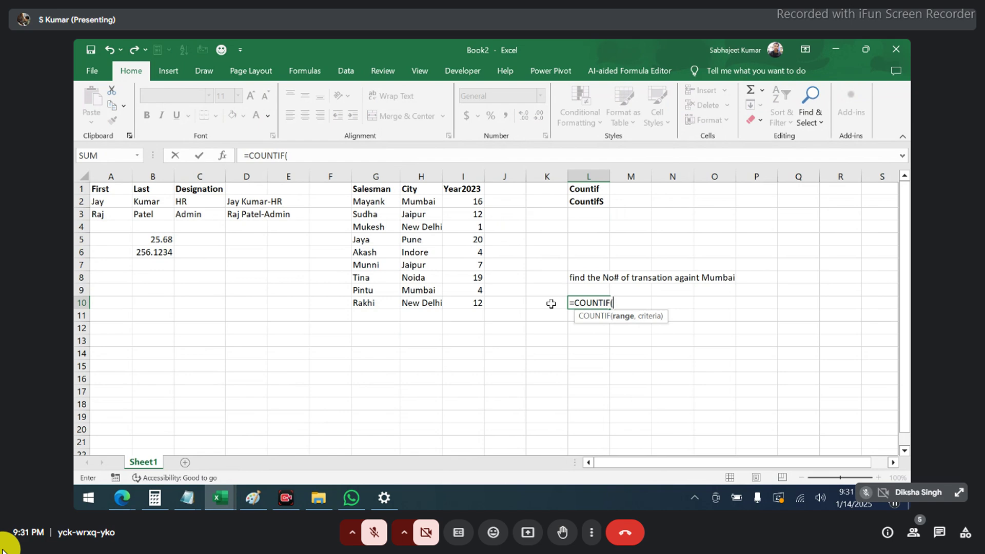
{"action": "left_click_drag", "start_coordinate": [422, 202], "coordinate": [425, 302]}
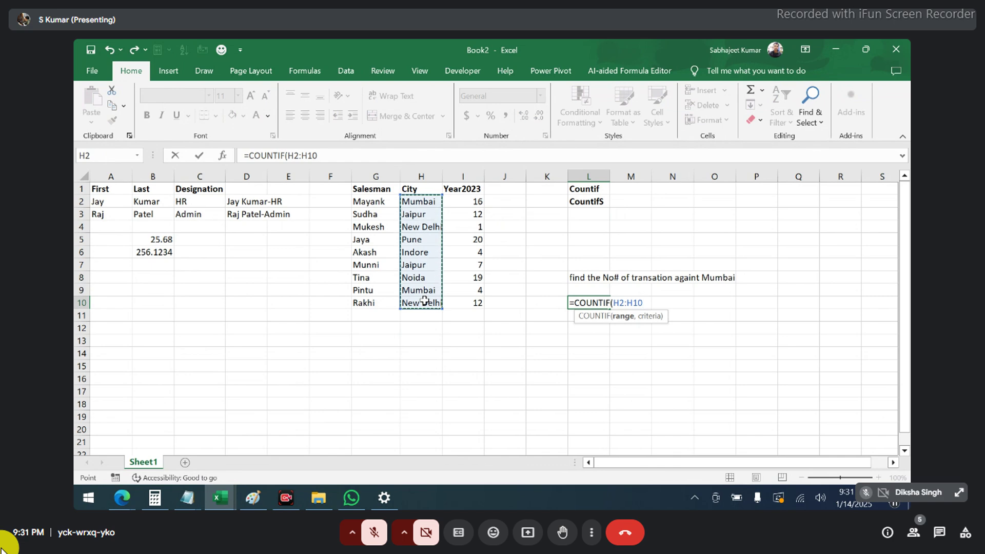
{"action": "type", "text": ",\""}
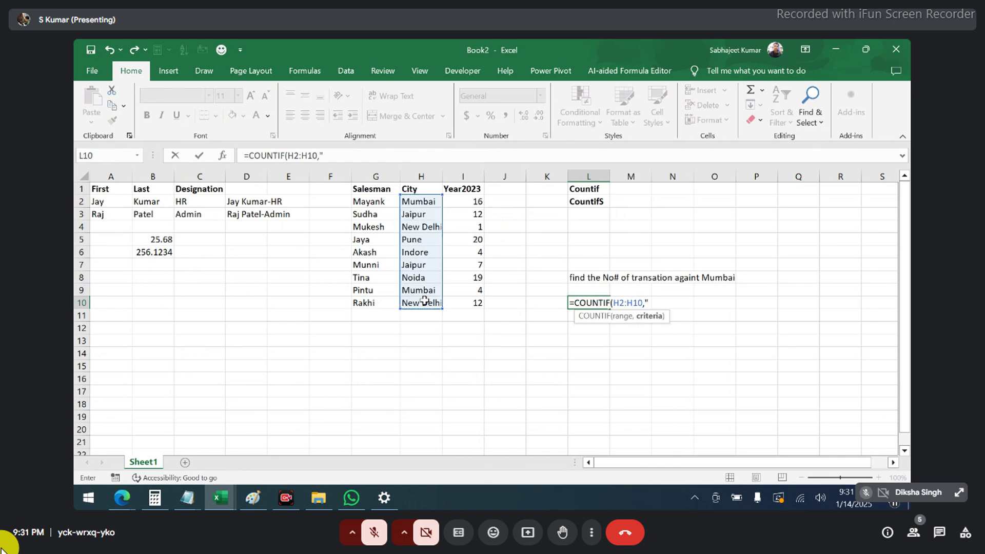
{"action": "type", "text": "Mumbai\""}
{"action": "key", "text": "Return"}
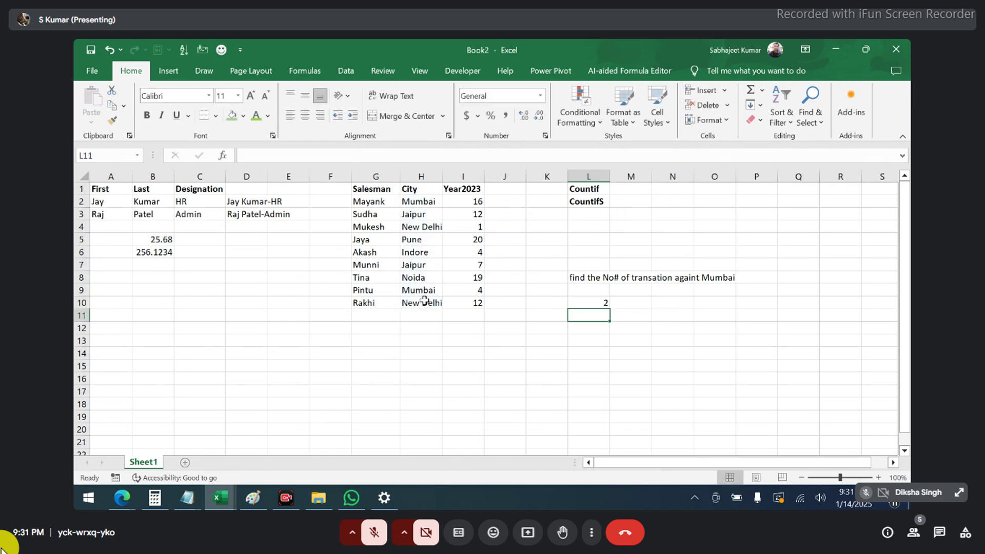
Enter Mumbai as a criteria value in cell N10, two columns over from the count formula.
{"action": "key", "text": "Up"}
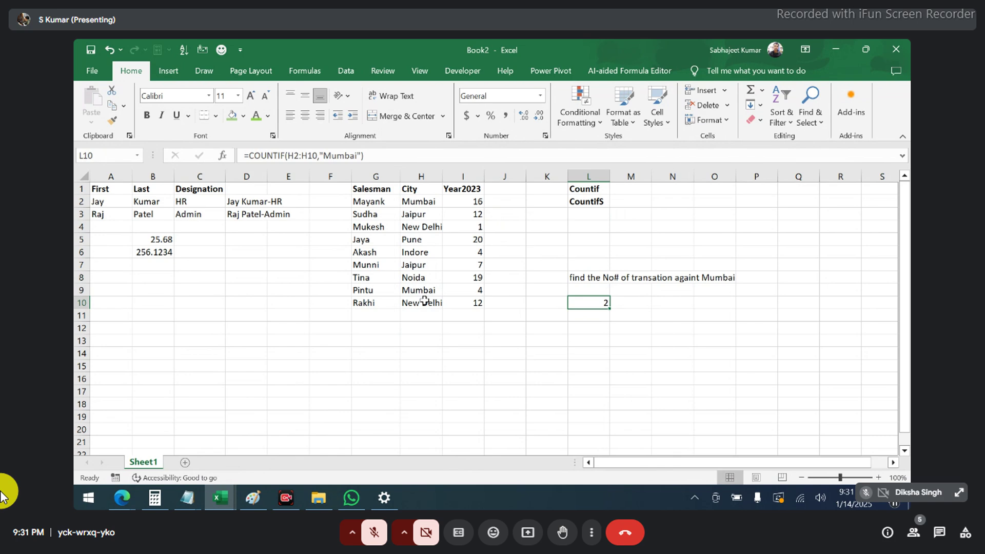
{"action": "key", "text": "Right"}
{"action": "key", "text": "Right"}
{"action": "type", "text": "Mumbai"}
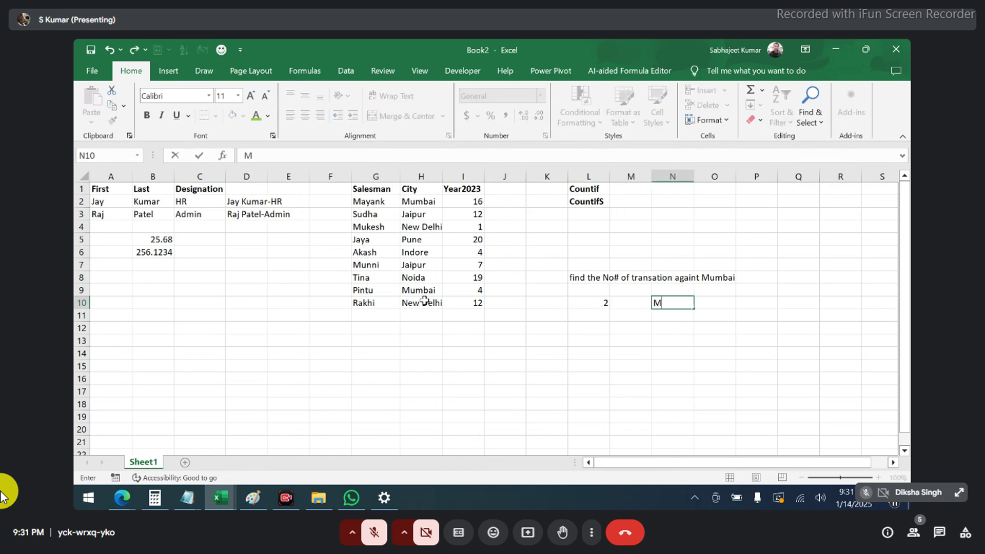
{"action": "key", "text": "Return"}
Change the formula in L10 to =COUNTIF(H2:H10,N10) so the criteria comes from a cell reference.
{"action": "key", "text": "Up"}
{"action": "key", "text": "Left"}
{"action": "key", "text": "Left"}
{"action": "key", "text": "F2"}
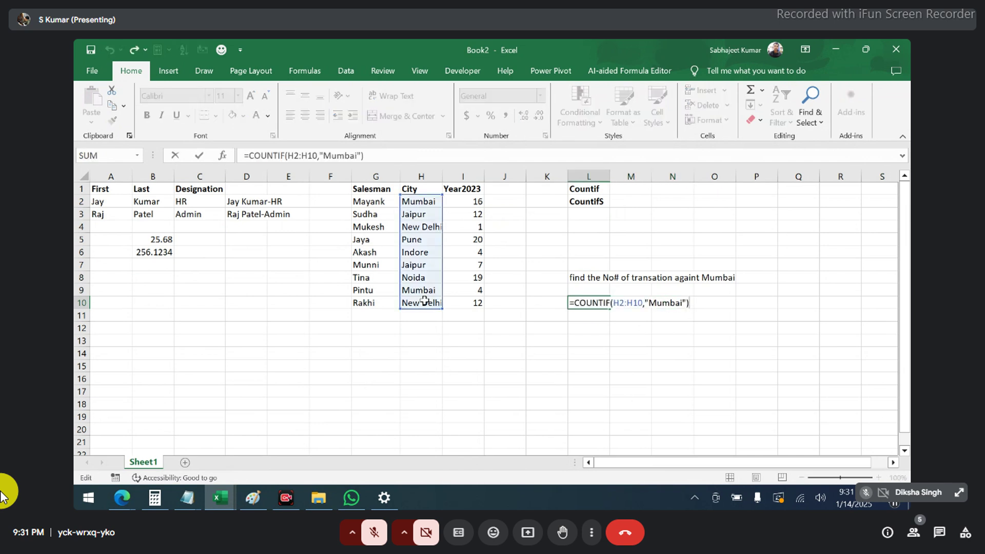
{"action": "key", "text": "BackSpace"}
{"action": "key", "text": "BackSpace"}
{"action": "key", "text": "BackSpace"}
{"action": "key", "text": "BackSpace"}
{"action": "key", "text": "BackSpace"}
{"action": "key", "text": "BackSpace"}
{"action": "key", "text": "BackSpace"}
{"action": "key", "text": "BackSpace"}
{"action": "key", "text": "BackSpace"}
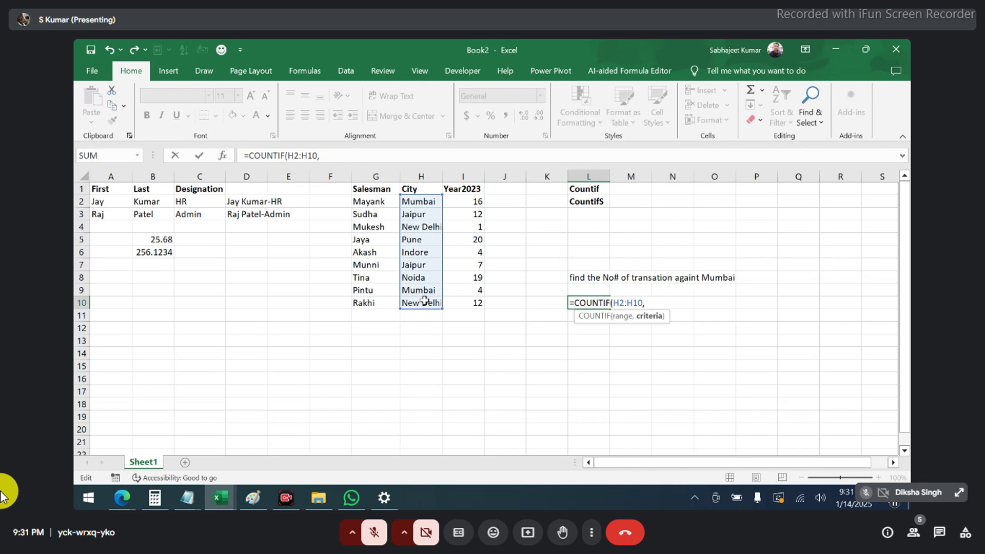
{"action": "type", "text": "n10"}
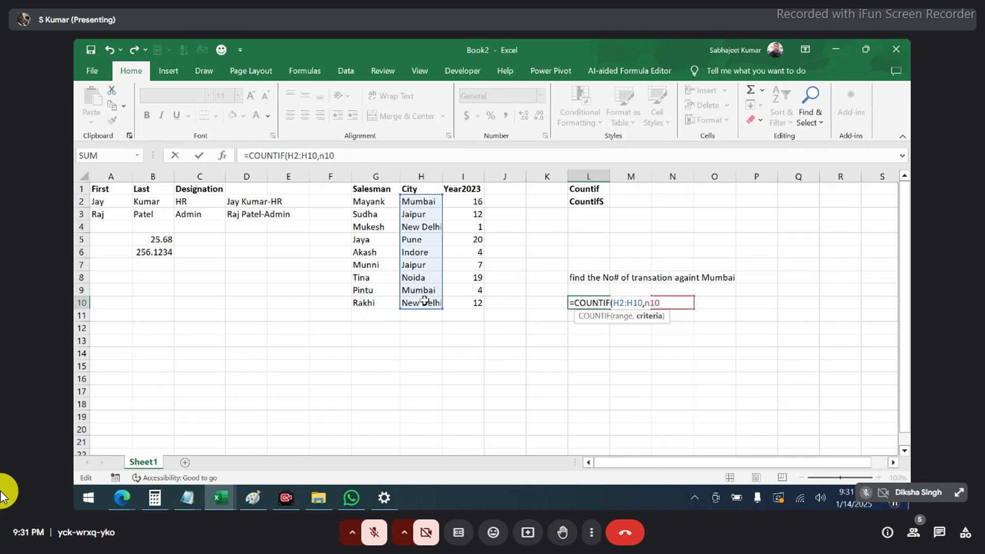
{"action": "key", "text": "Return"}
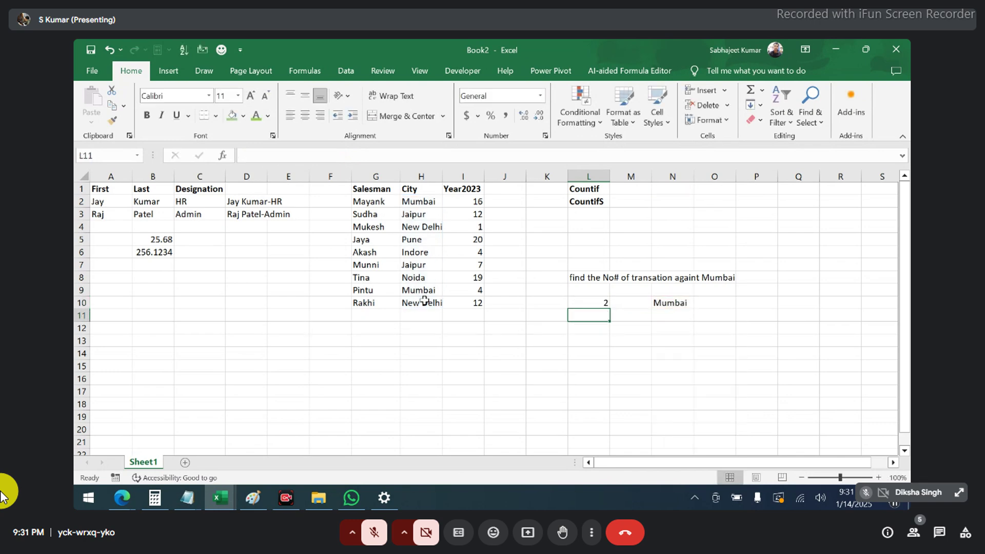
{"action": "key", "text": "Up"}
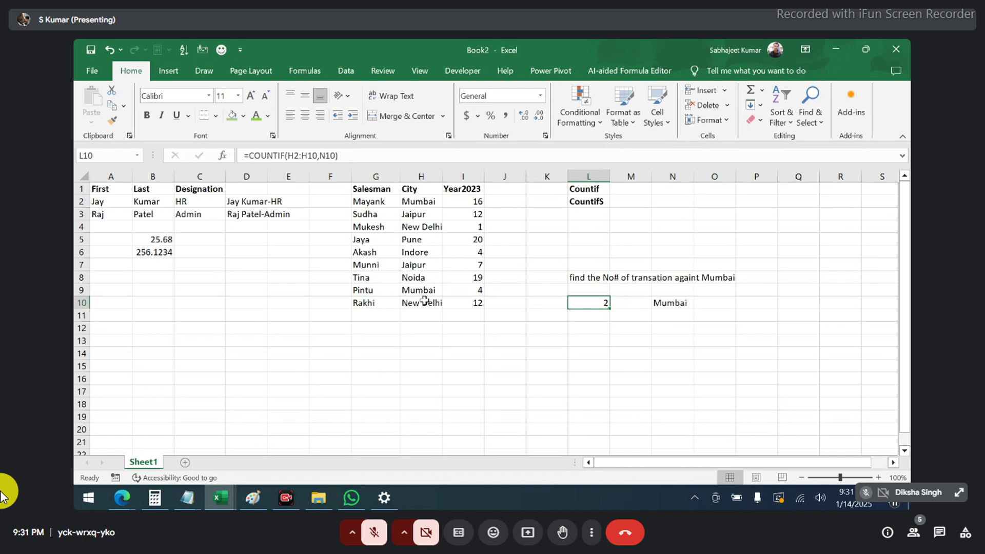
Enter the criterion >10 in L12 in bold, with the label Sales beside it in K12.
{"action": "left_click", "coordinate": [592, 330]}
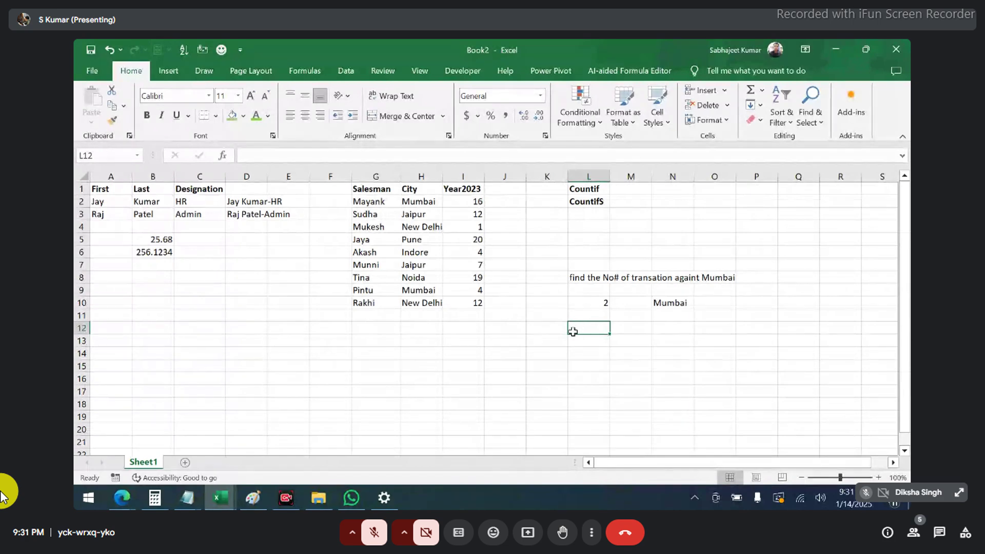
{"action": "type", "text": ">10"}
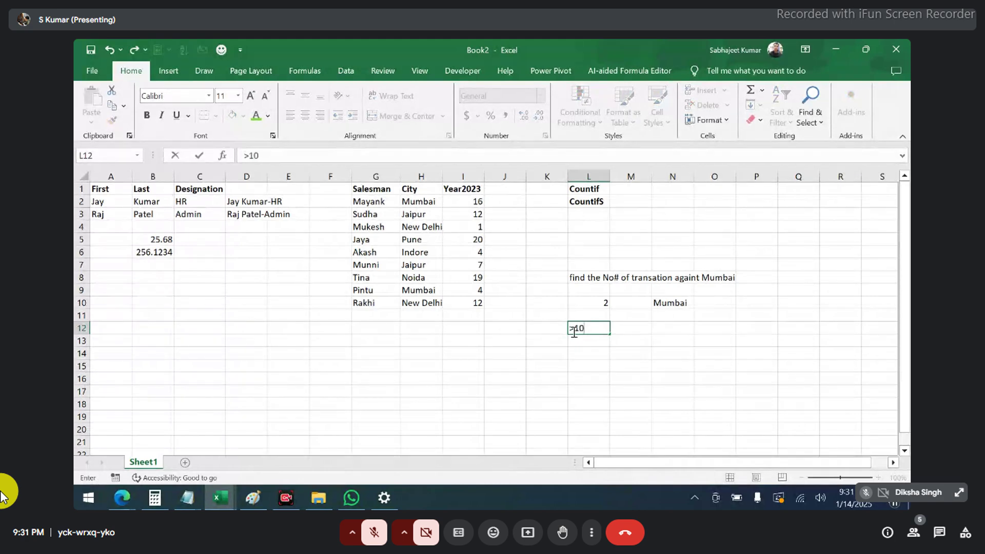
{"action": "key", "text": "Left"}
{"action": "type", "text": "S"}
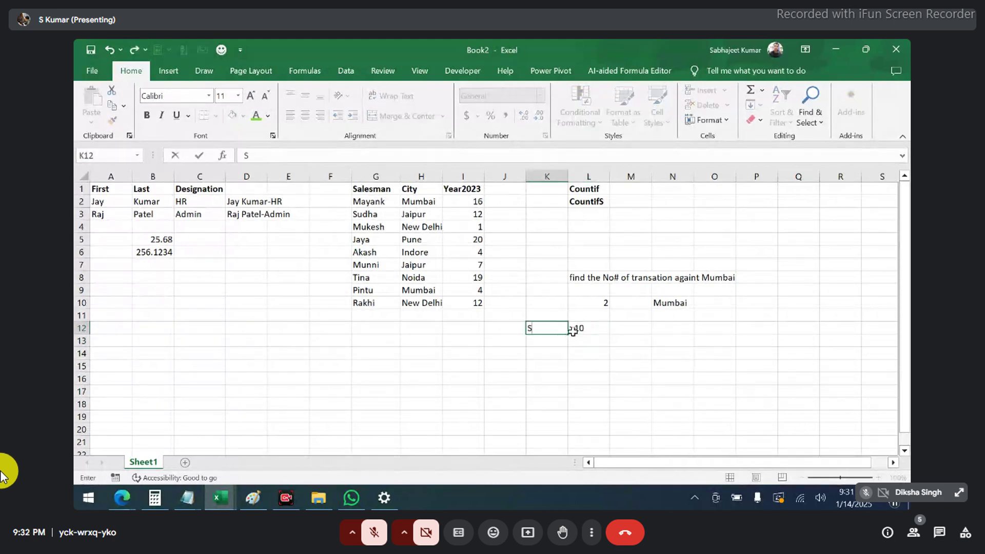
{"action": "type", "text": "ales"}
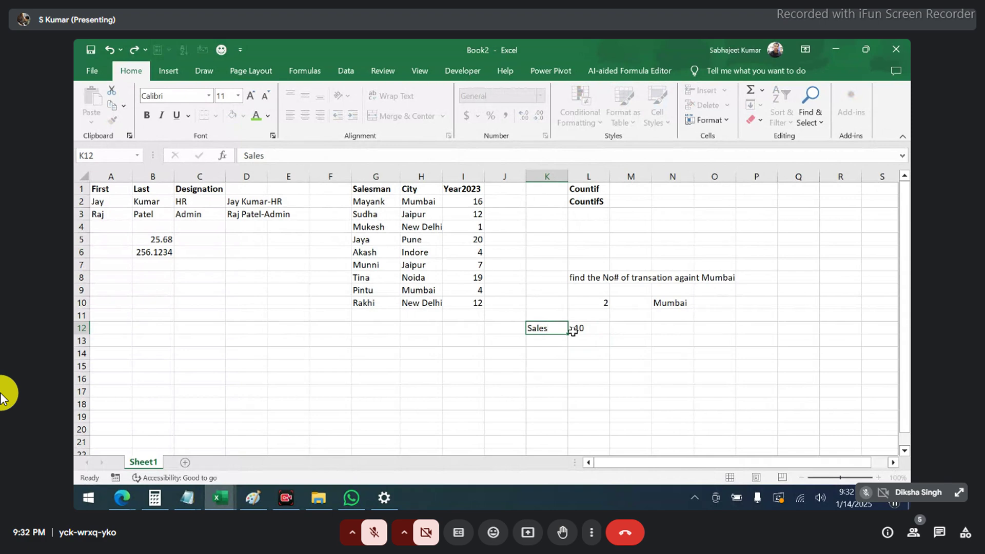
{"action": "key", "text": "Right"}
Enter the formula =COUNTIF(I2:I10,L12) in cell N12 to count the Year2023 values meeting the criterion.
{"action": "key", "text": "Right"}
{"action": "key", "text": "Right"}
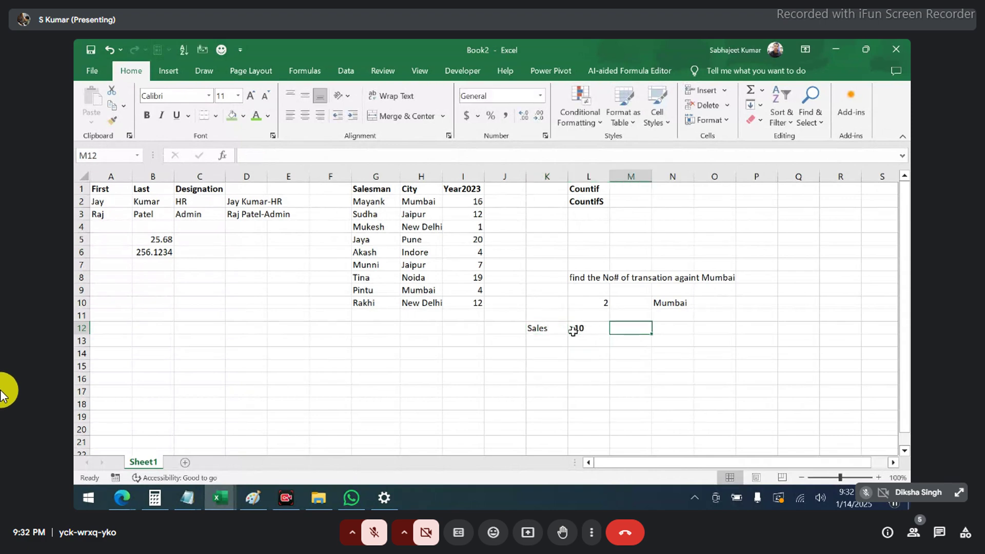
{"action": "type", "text": "=cou"}
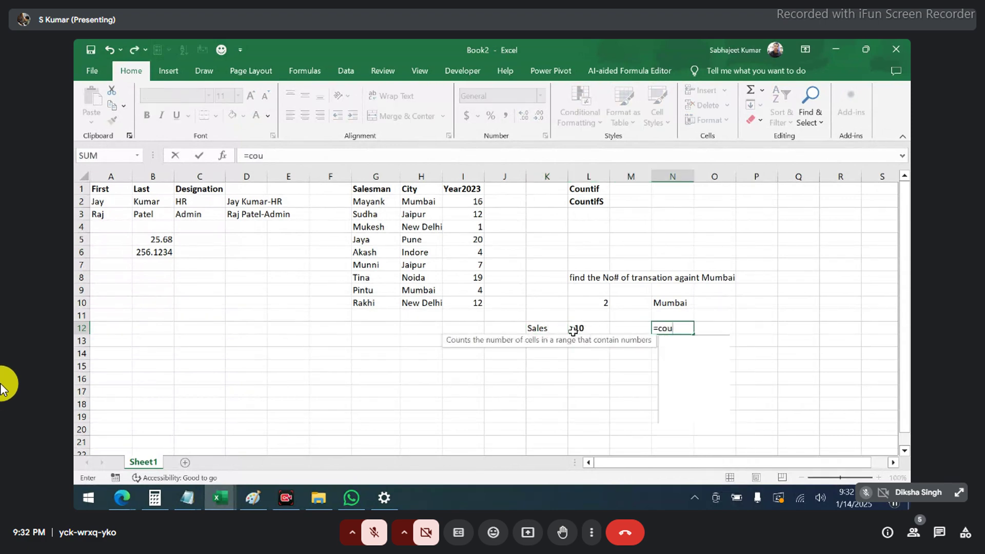
{"action": "type", "text": "ntif"}
{"action": "key", "text": "Tab"}
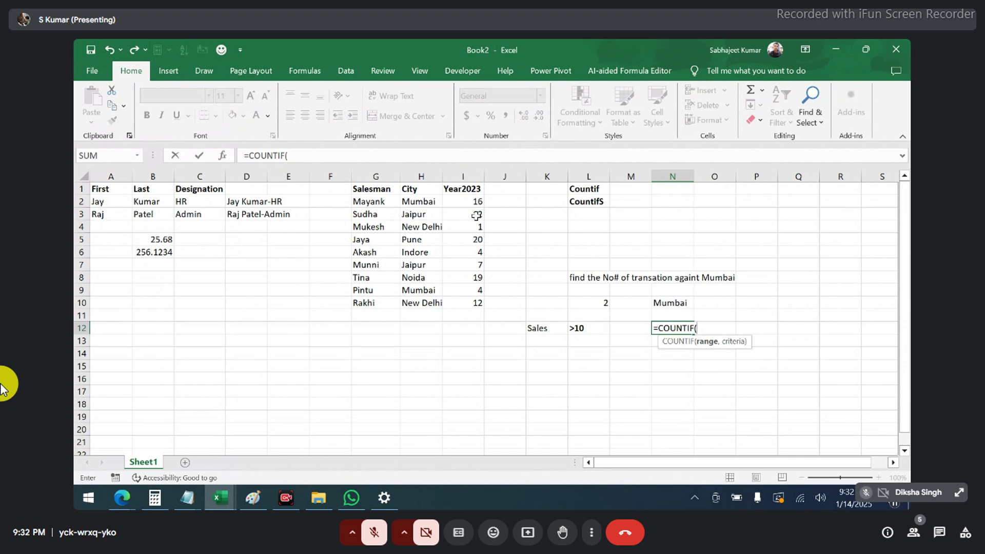
{"action": "left_click_drag", "start_coordinate": [472, 200], "coordinate": [467, 301]}
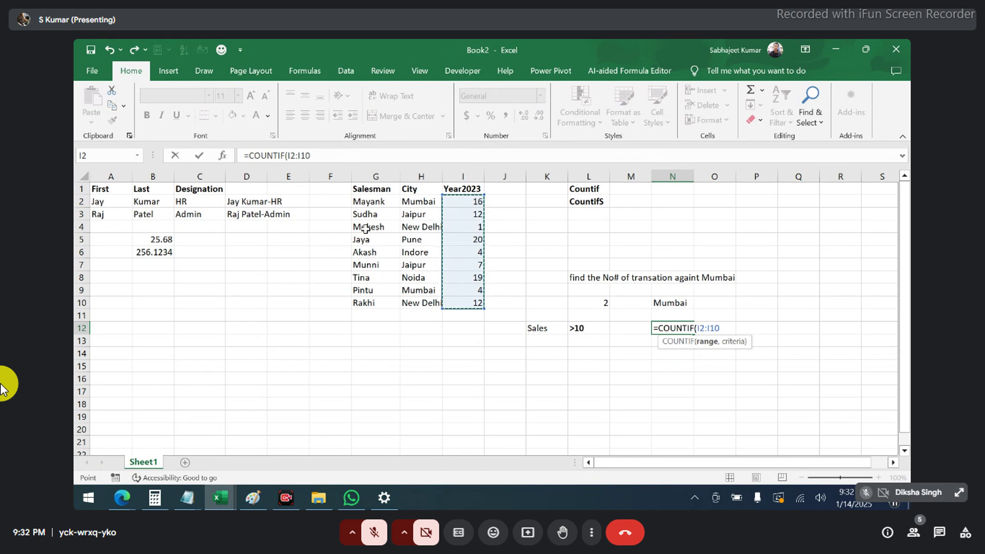
{"action": "type", "text": ","}
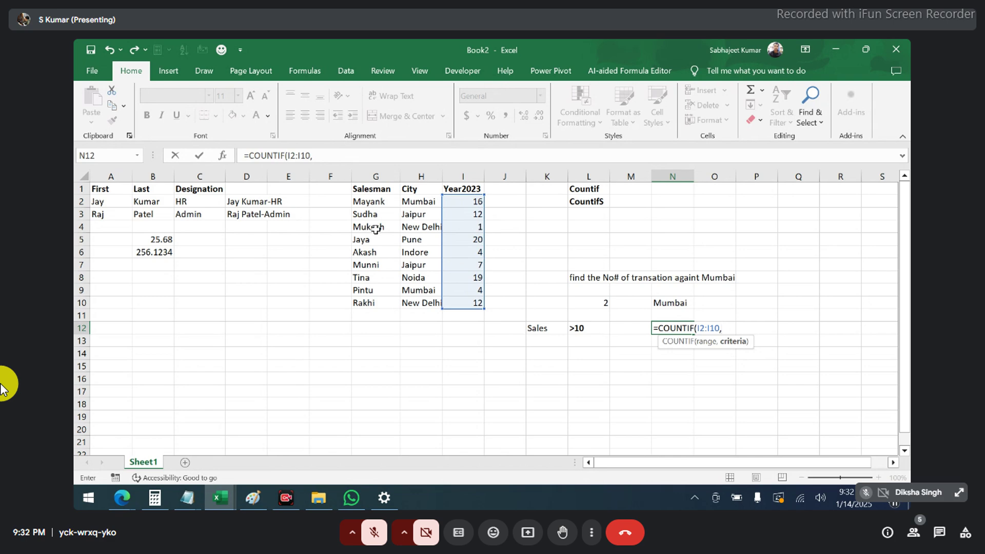
{"action": "left_click", "coordinate": [585, 327]}
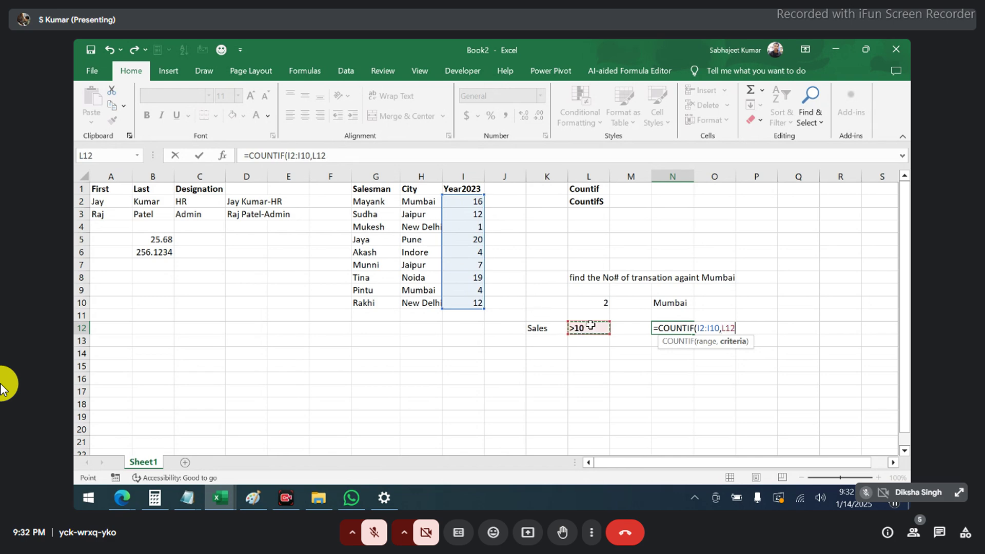
{"action": "key", "text": "Return"}
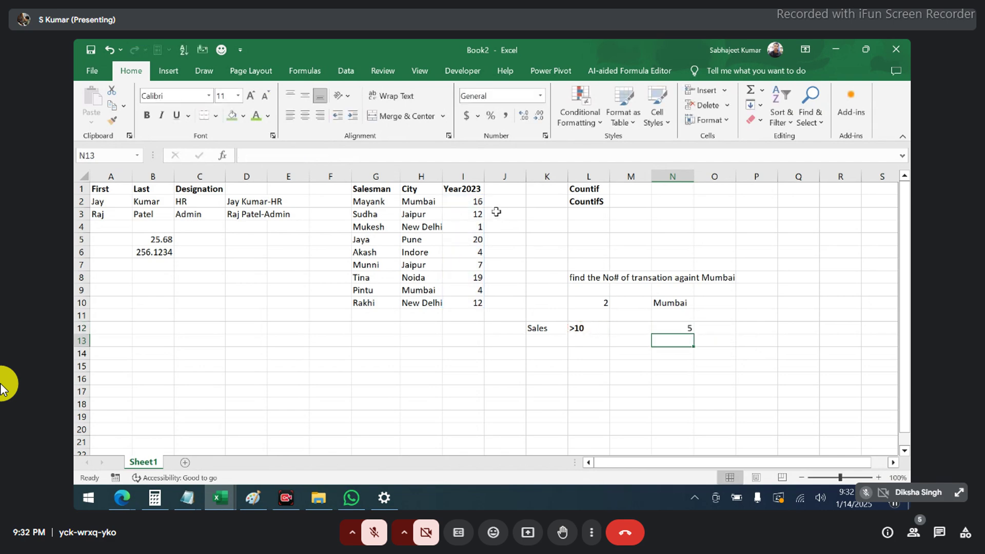
Select all Year2023 values greater than 10 together to check the COUNTIF result.
{"action": "left_click_drag", "start_coordinate": [480, 215], "coordinate": [479, 201]}
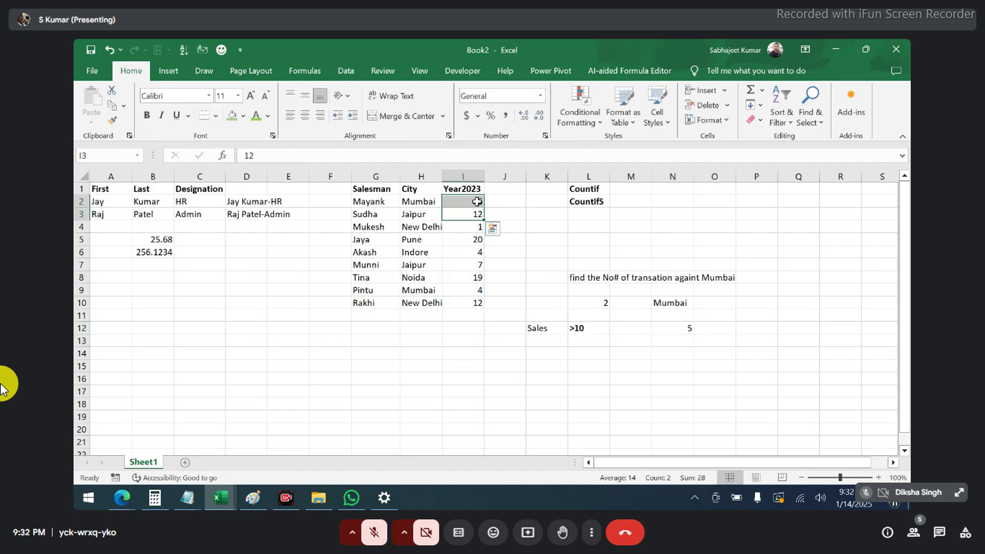
{"action": "left_click", "coordinate": [467, 237], "text": "ctrl"}
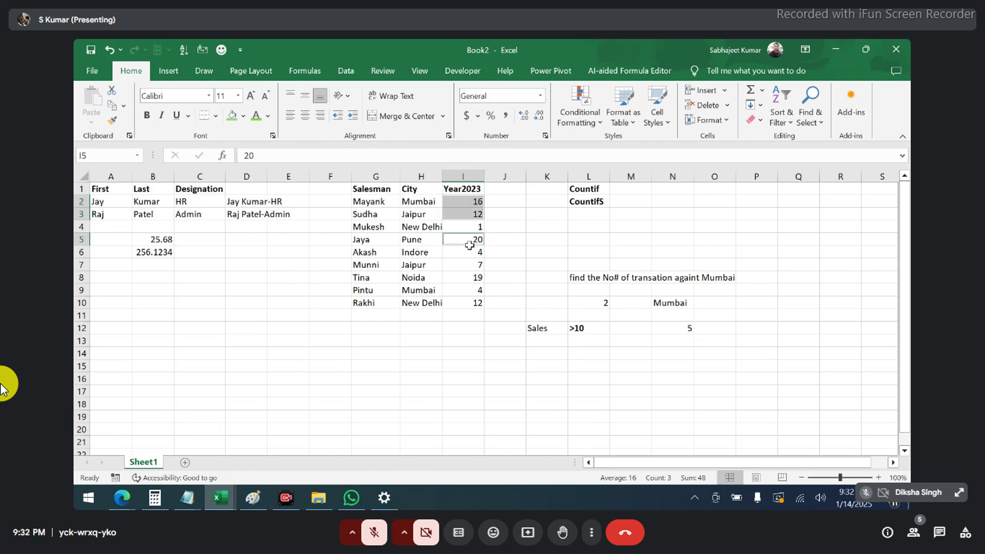
{"action": "left_click", "coordinate": [466, 275], "text": "ctrl"}
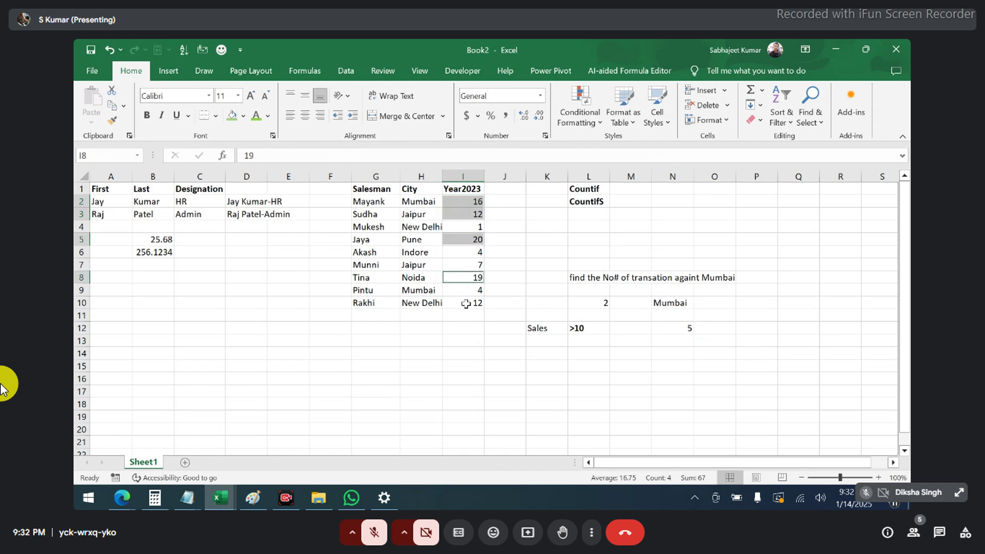
{"action": "left_click", "coordinate": [466, 304], "text": "ctrl"}
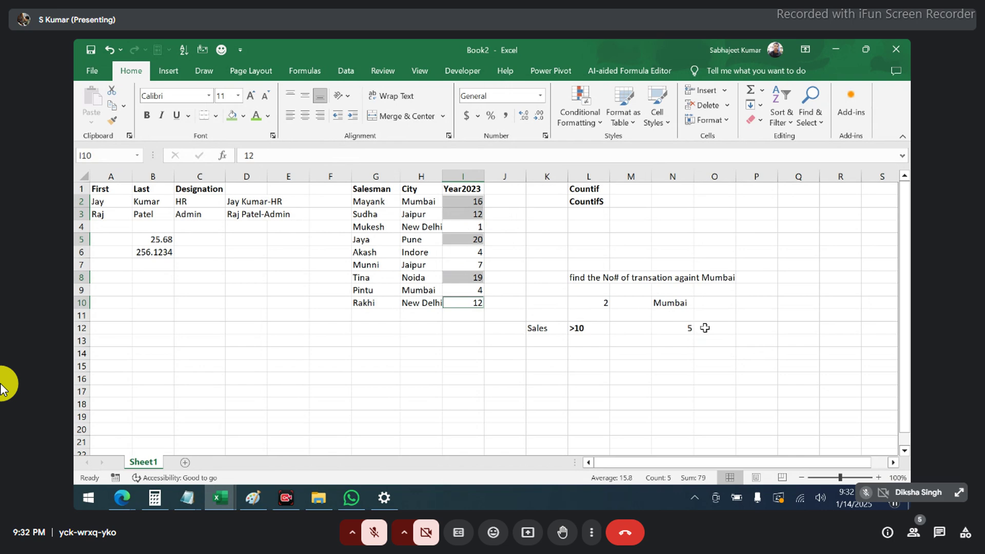
Replace the criterion in L12 with the plain number 10, without the greater-than sign.
{"action": "left_click", "coordinate": [585, 332]}
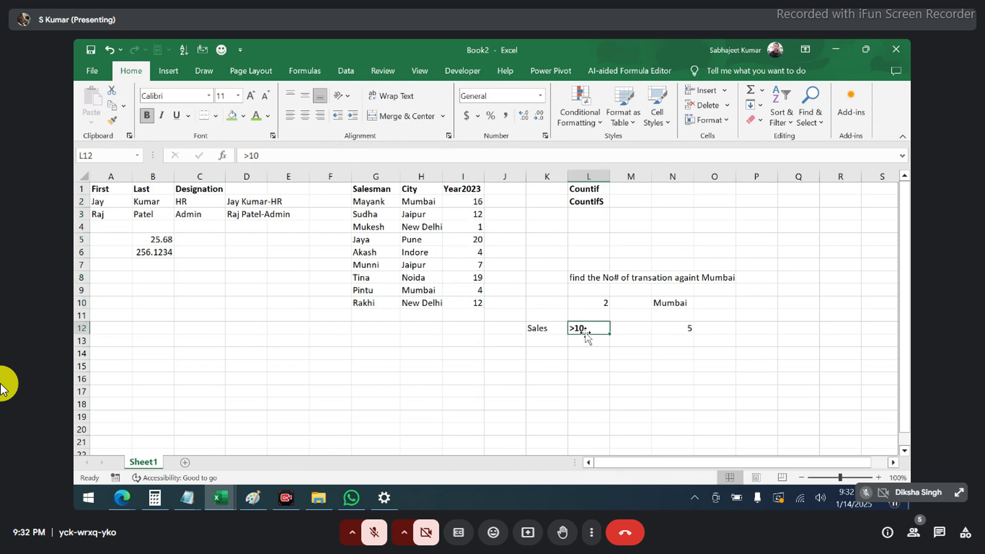
{"action": "double_click", "coordinate": [585, 332]}
{"action": "key", "text": "Home"}
{"action": "key", "text": "Delete"}
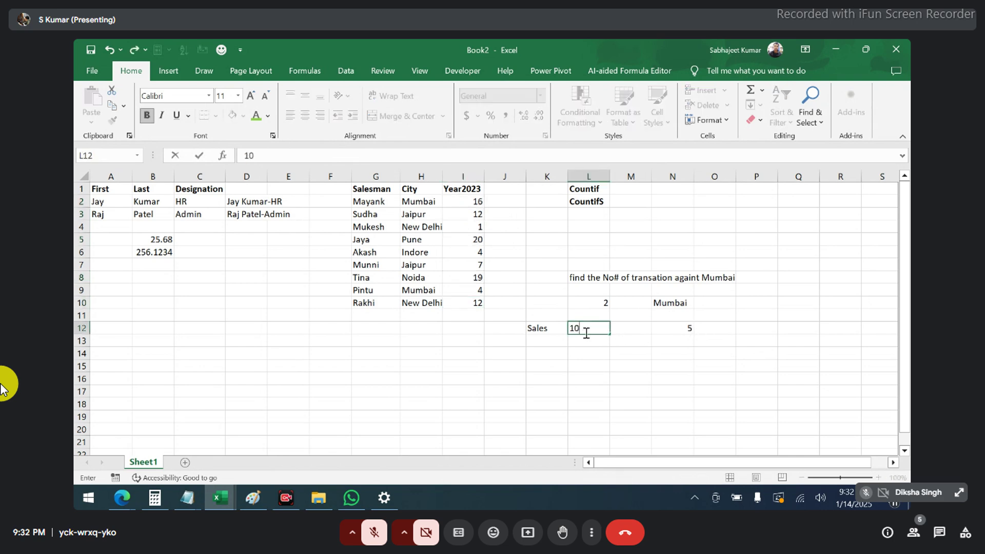
{"action": "key", "text": "ctrl+Return"}
{"action": "key", "text": "Up"}
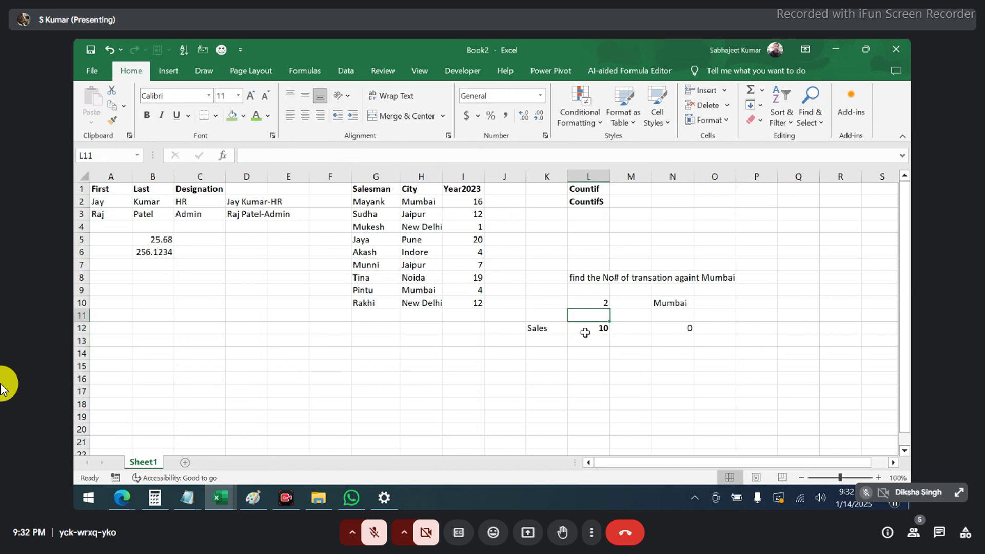
Change the label in K12 to "Sales >".
{"action": "key", "text": "Left"}
{"action": "key", "text": "Down"}
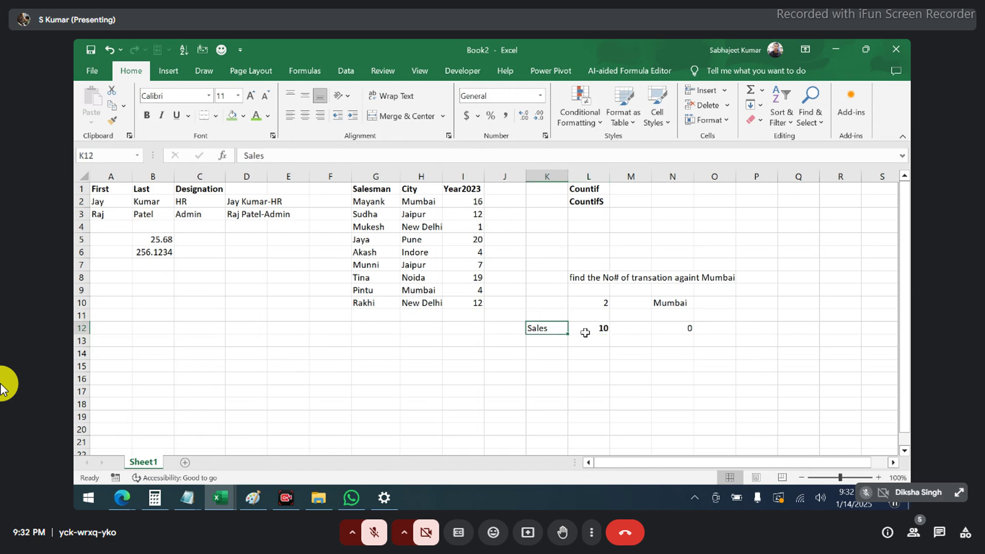
{"action": "key", "text": "F2"}
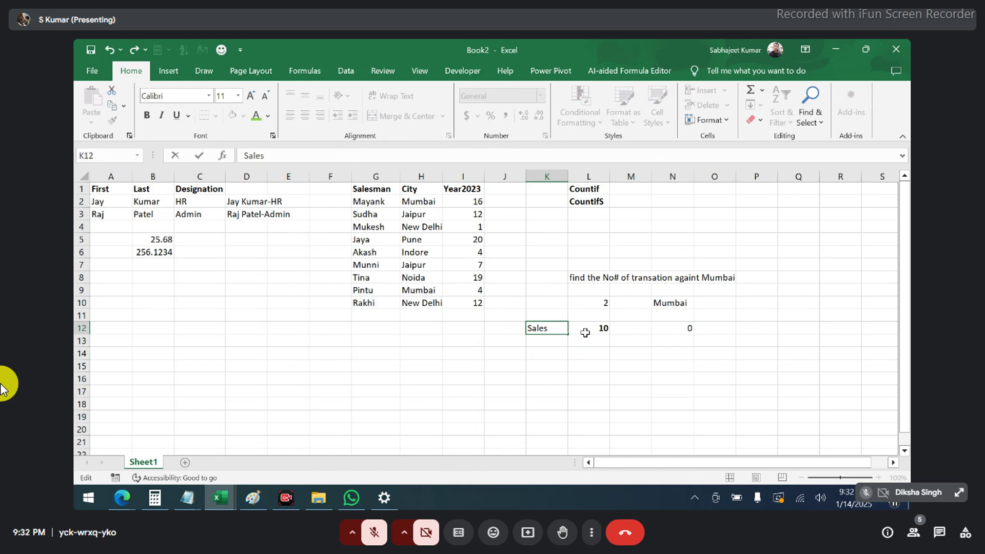
{"action": "type", "text": ">"}
{"action": "key", "text": "Tab"}
Examine the criteria reference in the N12 formula and the Year2023 values it counts.
{"action": "key", "text": "Right"}
{"action": "key", "text": "Right"}
{"action": "key", "text": "F2"}
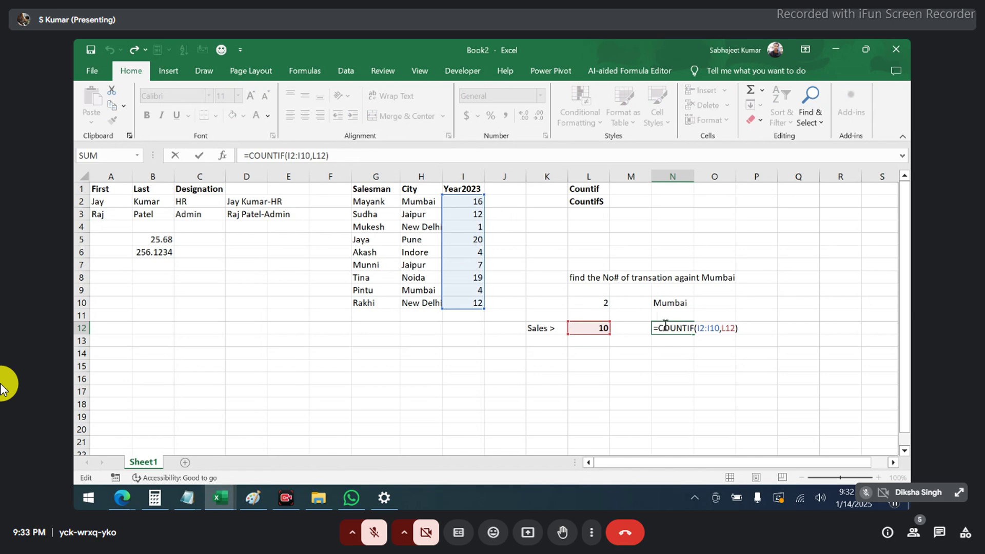
{"action": "left_click_drag", "start_coordinate": [723, 330], "coordinate": [735, 331]}
{"action": "key", "text": "Return"}
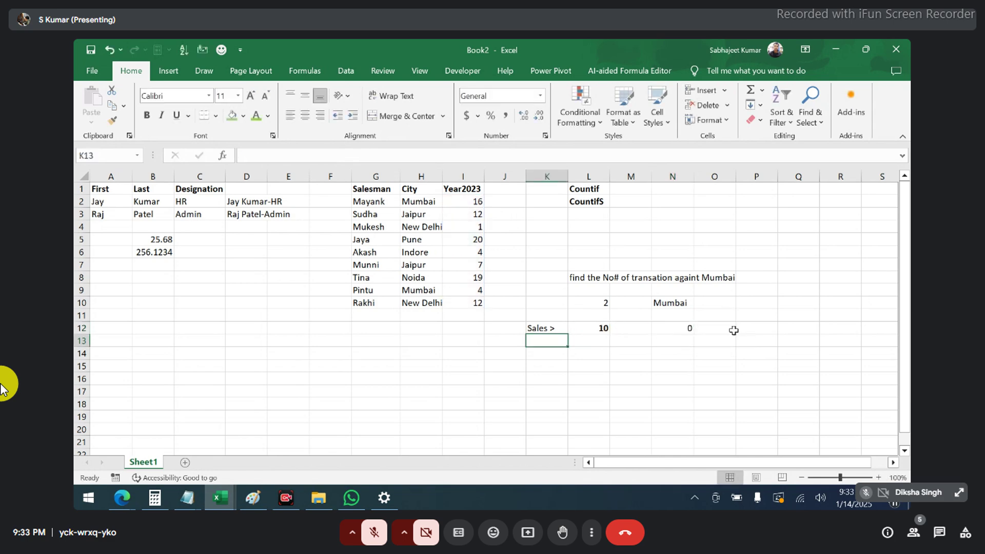
{"action": "left_click_drag", "start_coordinate": [471, 198], "coordinate": [465, 318]}
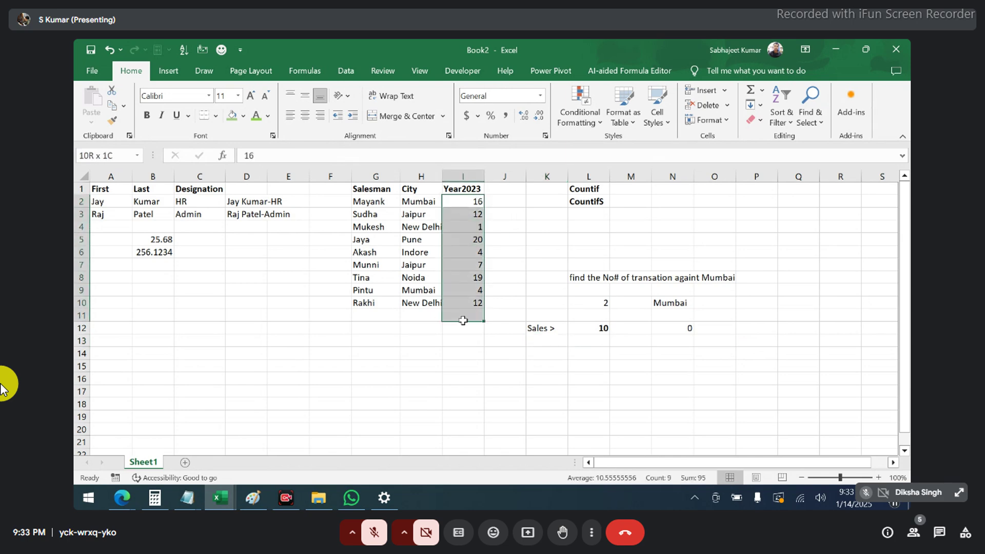
Change the N12 formula to =COUNTIF(I2:I10,">" & L12) and preview its combined criterion.
{"action": "double_click", "coordinate": [668, 330]}
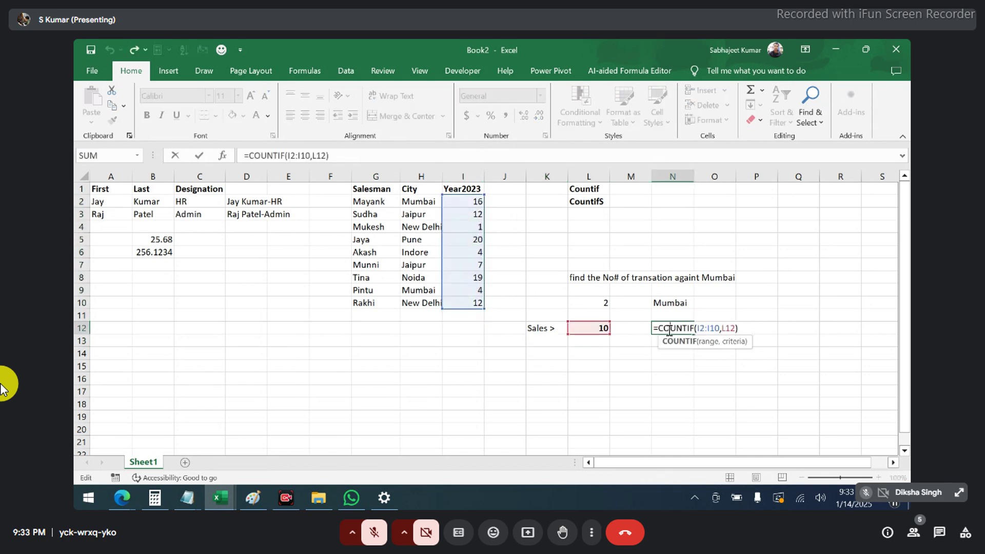
{"action": "left_click", "coordinate": [722, 328]}
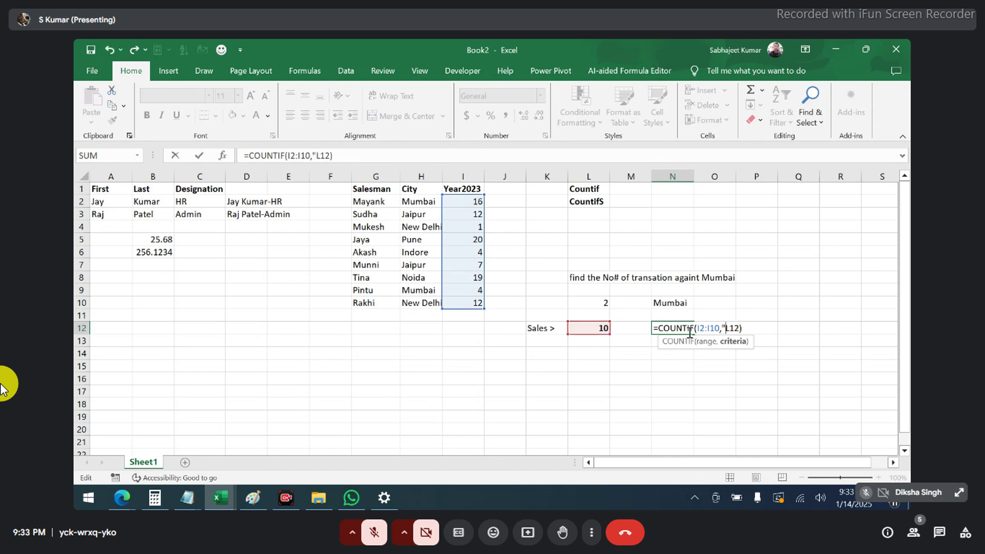
{"action": "type", "text": "\">\""}
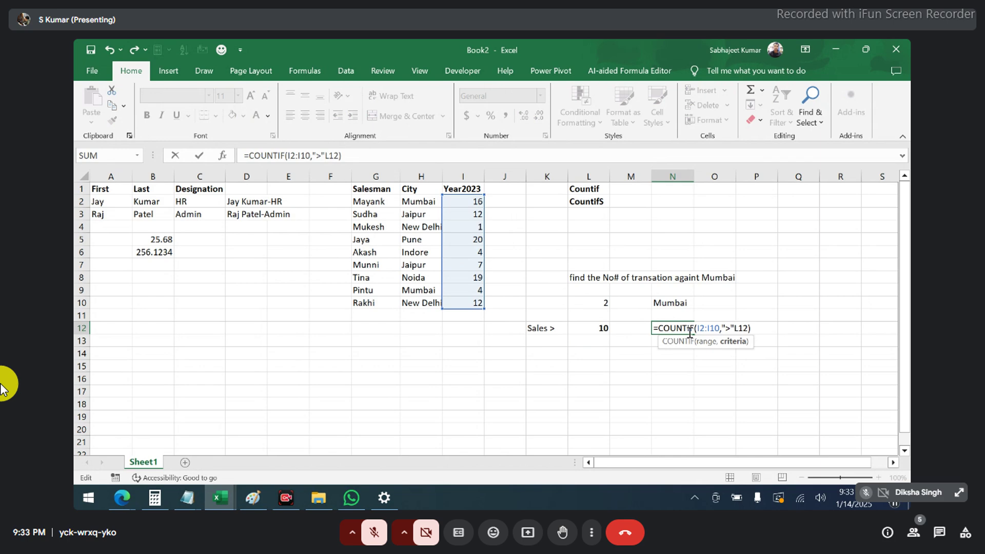
{"action": "key", "text": "BackSpace"}
{"action": "type", "text": "\""}
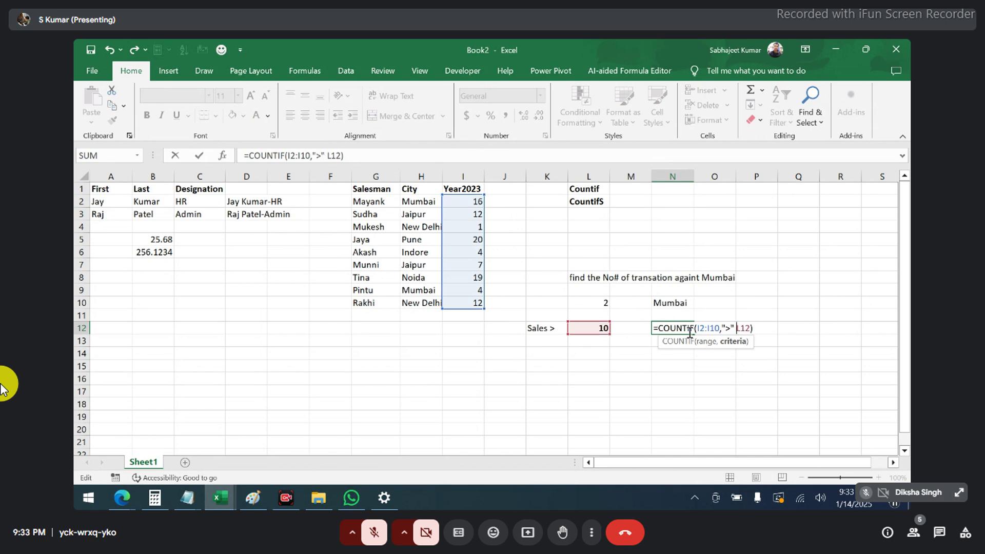
{"action": "type", "text": " &"}
{"action": "left_click_drag", "start_coordinate": [721, 327], "coordinate": [743, 327]}
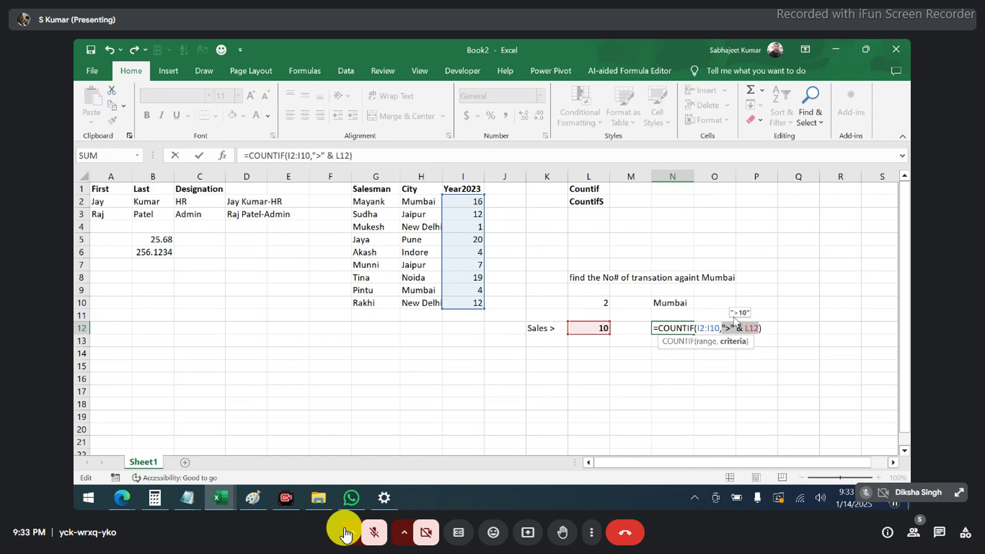
Unmute the microphone in the video call, and mute it again.
{"action": "left_click", "coordinate": [369, 534]}
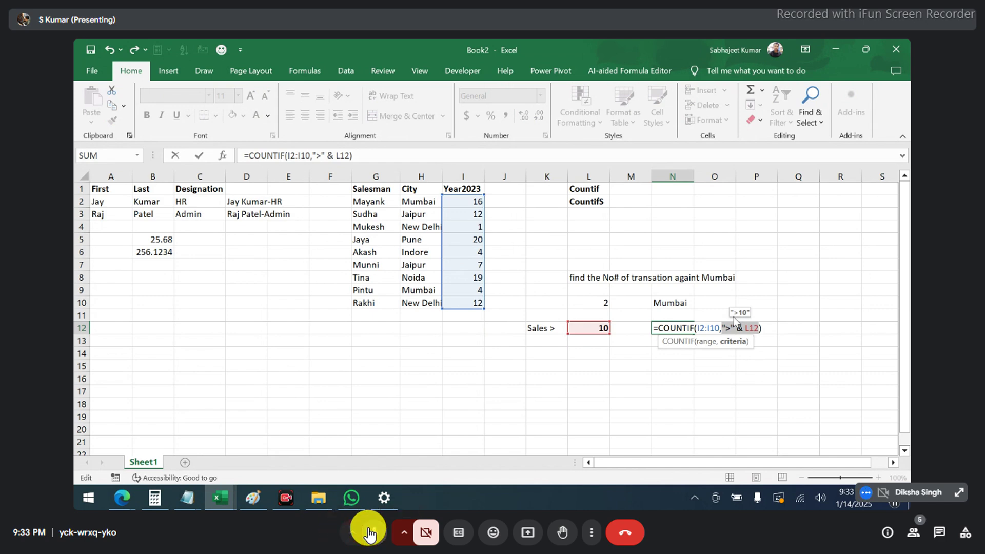
{"action": "left_click", "coordinate": [370, 534]}
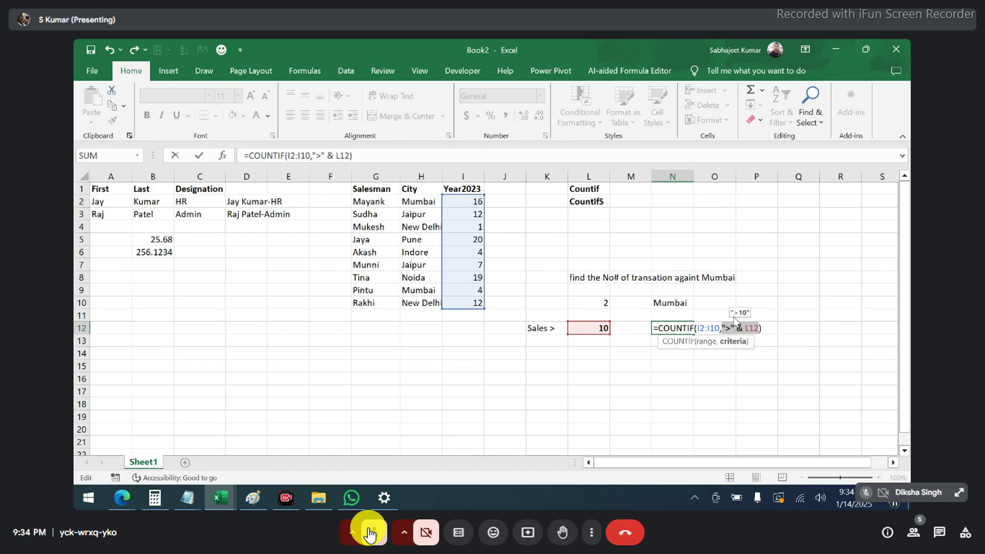
Check the ">" text and the L12 reference within the N12 criterion, and confirm the formula.
{"action": "double_click", "coordinate": [314, 154]}
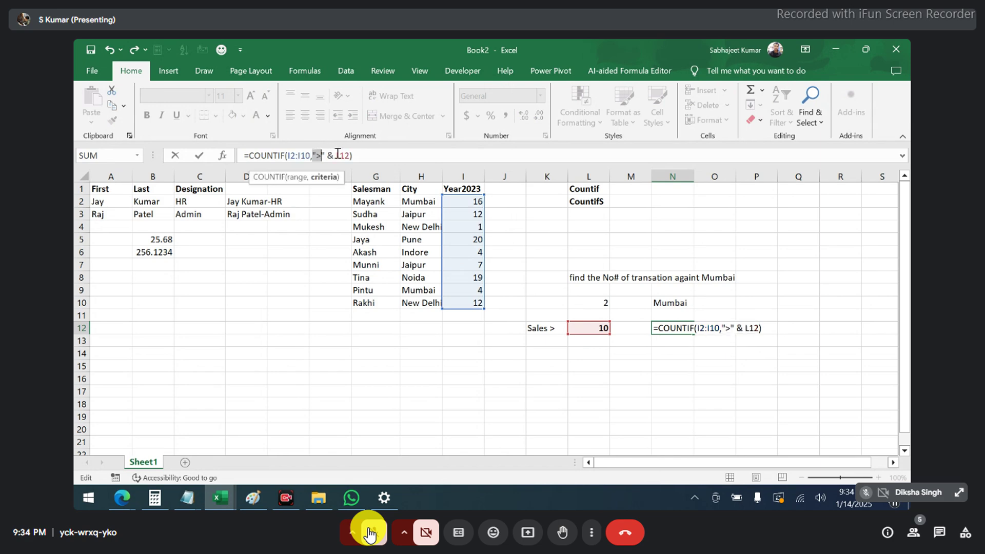
{"action": "left_click_drag", "start_coordinate": [336, 155], "coordinate": [349, 155]}
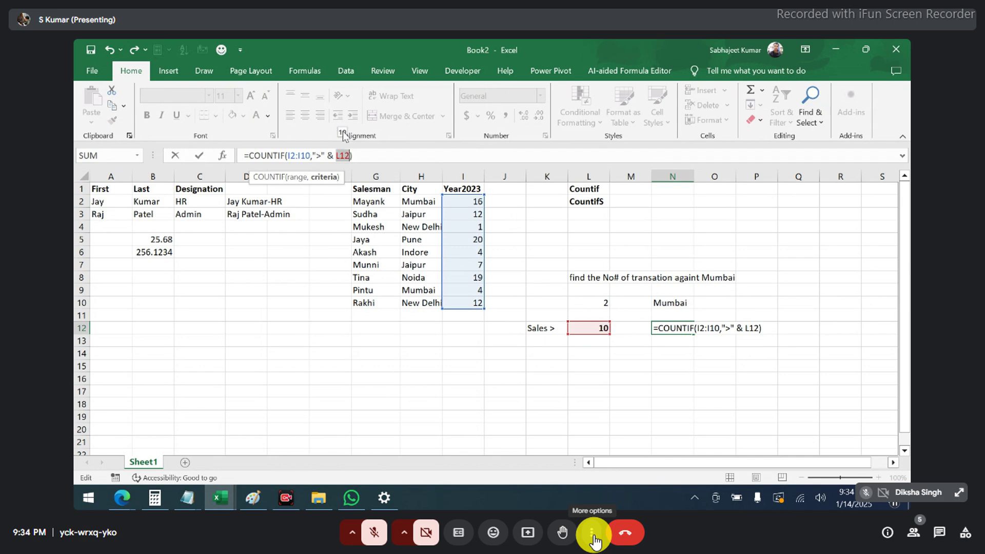
{"action": "key", "text": "XF86MonBrightnessDown"}
{"action": "key", "text": "XF86MonBrightnessDown"}
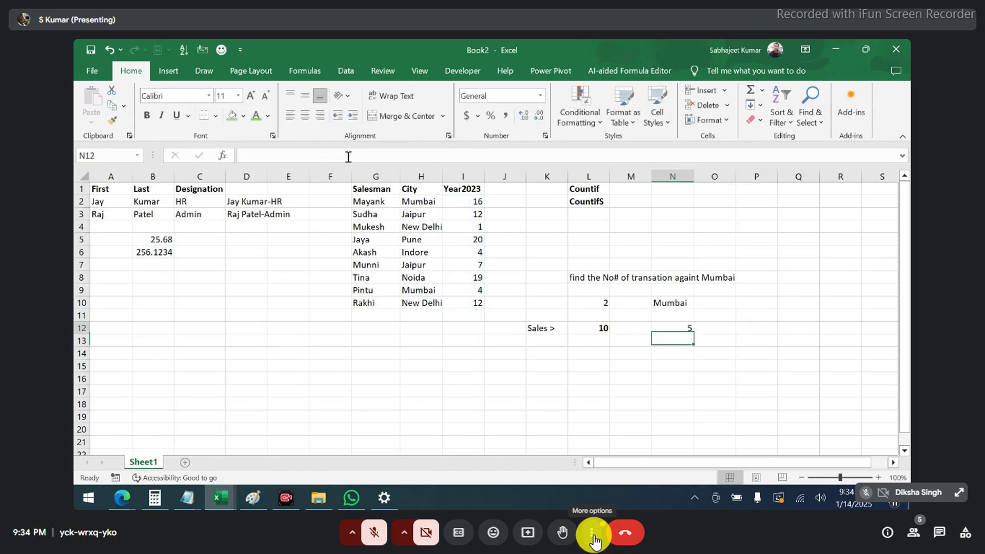
{"action": "key", "text": "Up"}
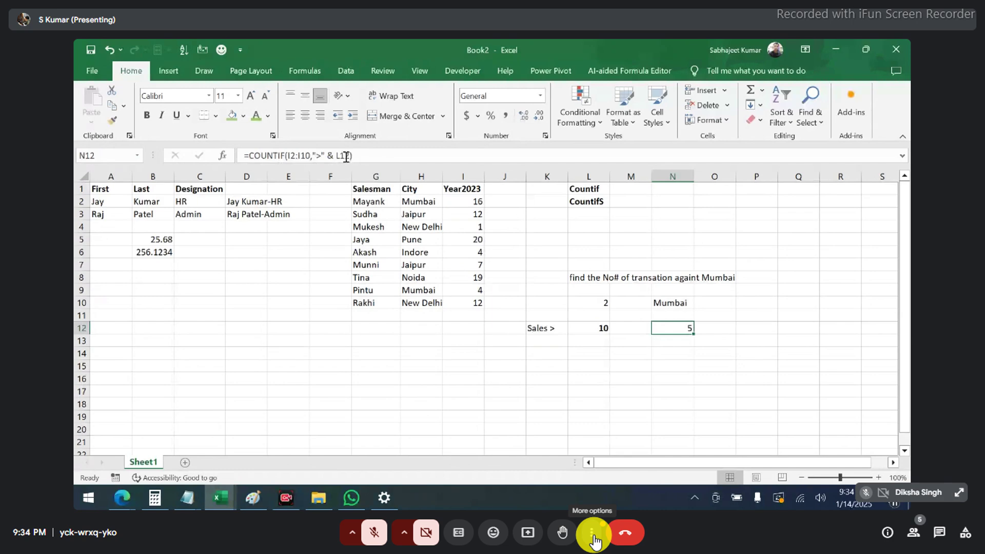
Copy the N12 COUNTIF formula into N13, replacing the L12 reference with 10: =COUNTIF(I2:I10,">" & 10).
{"action": "left_click_drag", "start_coordinate": [248, 155], "coordinate": [420, 152]}
{"action": "key", "text": "ctrl+c"}
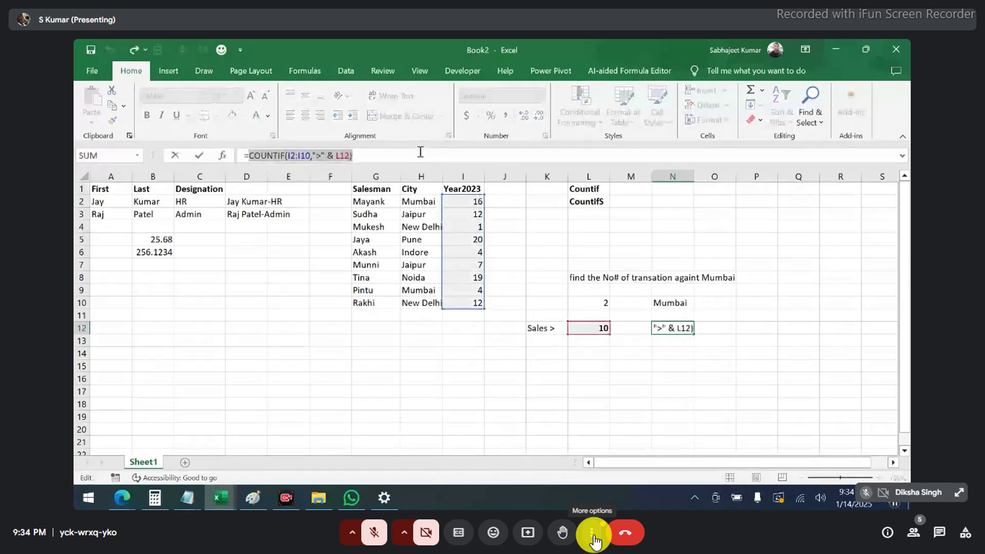
{"action": "key", "text": "Escape"}
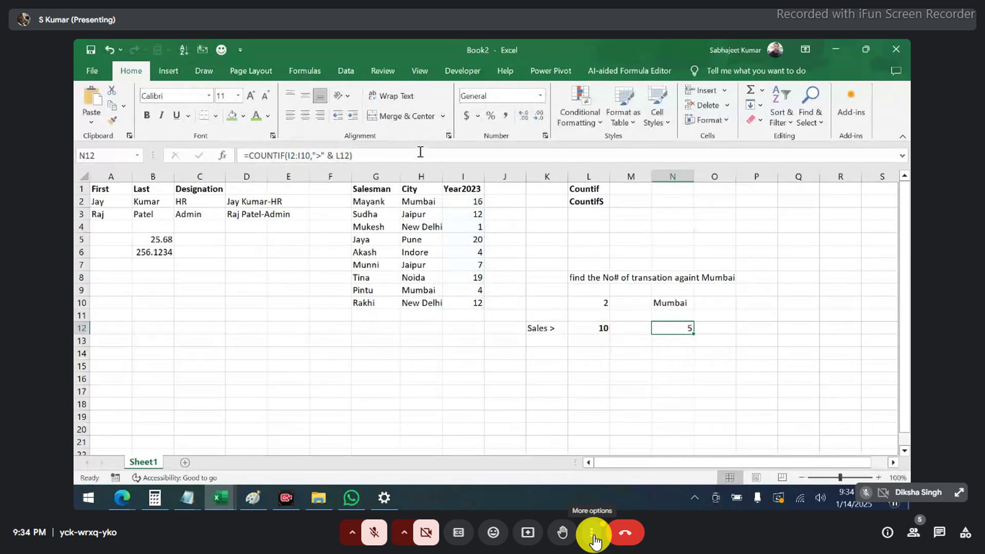
{"action": "key", "text": "Down"}
{"action": "type", "text": "="}
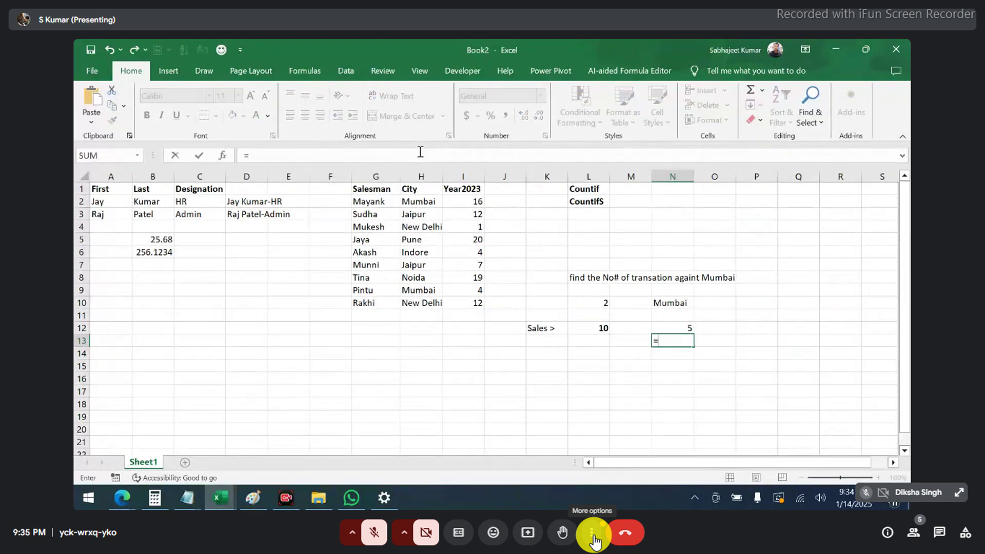
{"action": "key", "text": "ctrl+v"}
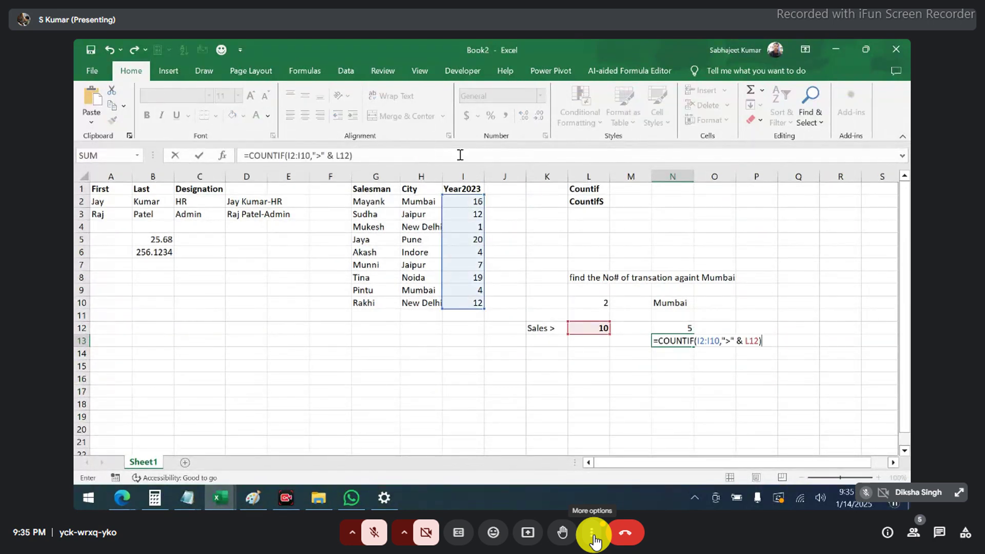
{"action": "double_click", "coordinate": [752, 341]}
{"action": "type", "text": "10"}
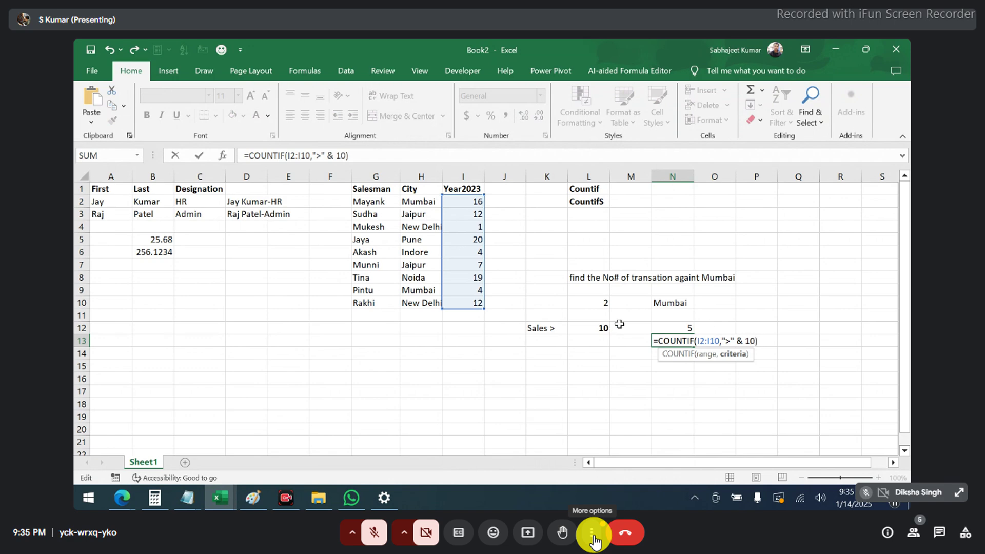
{"action": "key", "text": "Return"}
{"action": "key", "text": "Up"}
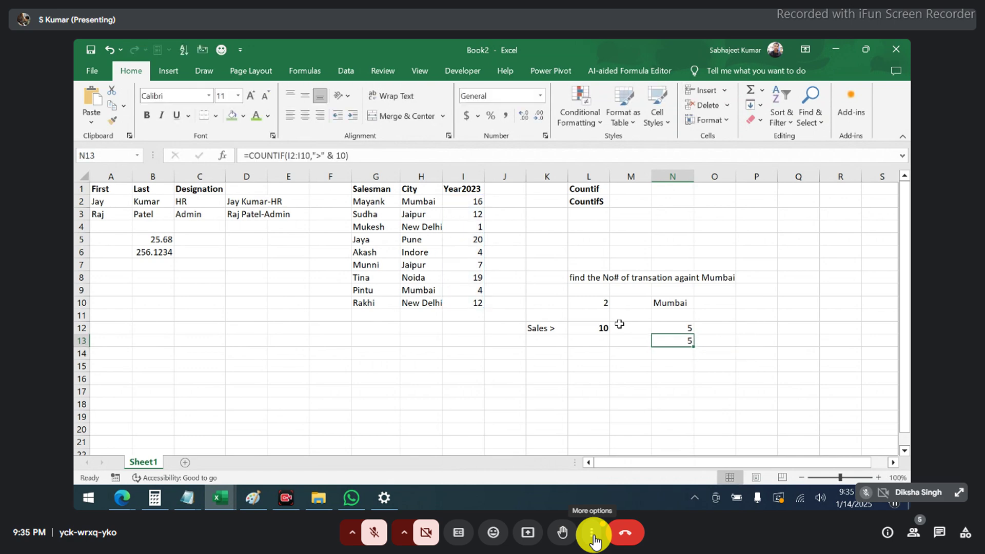
Simplify the N13 criterion to a single quoted text: =COUNTIF(I2:I10,">10").
{"action": "key", "text": "F2"}
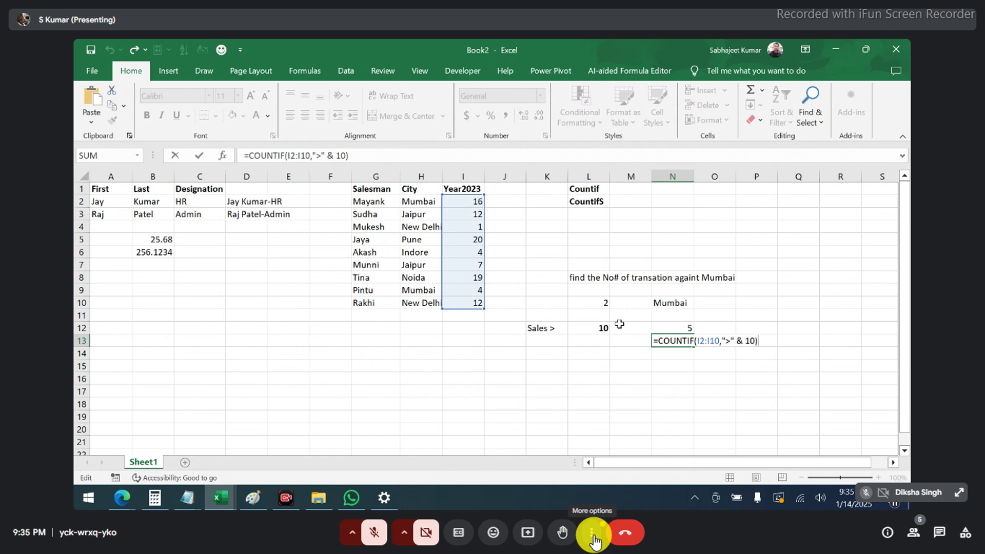
{"action": "key", "text": "Left"}
{"action": "key", "text": "Left"}
{"action": "key", "text": "Left"}
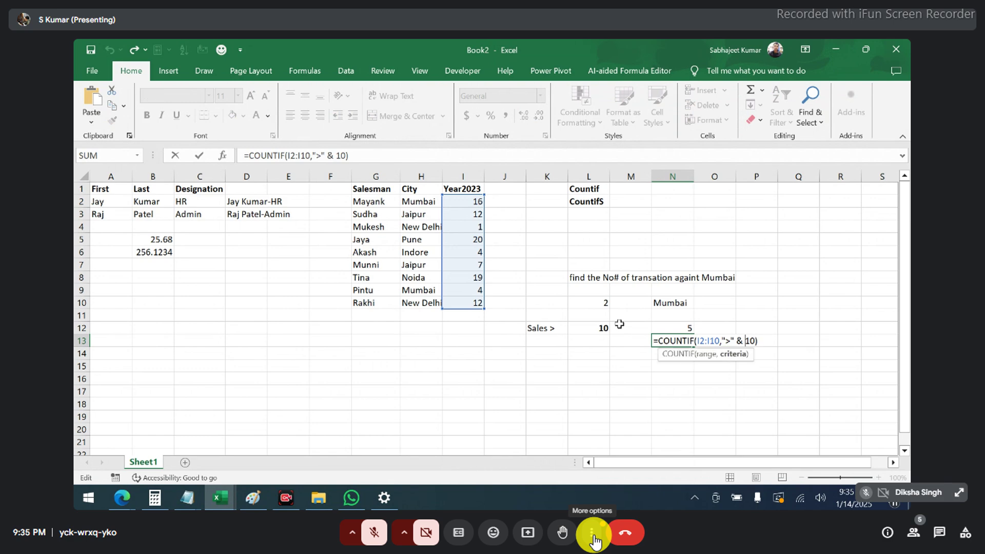
{"action": "key", "text": "BackSpace"}
{"action": "key", "text": "BackSpace"}
{"action": "key", "text": "BackSpace"}
{"action": "key", "text": "BackSpace"}
{"action": "type", "text": "\""}
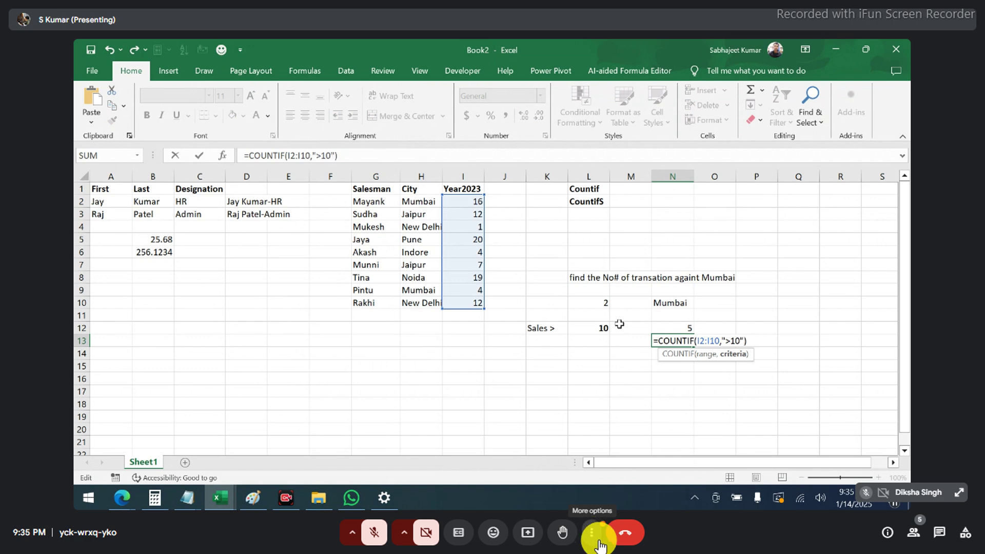
Briefly unmute the video call microphone to speak, and mute it again.
{"action": "left_click", "coordinate": [593, 536]}
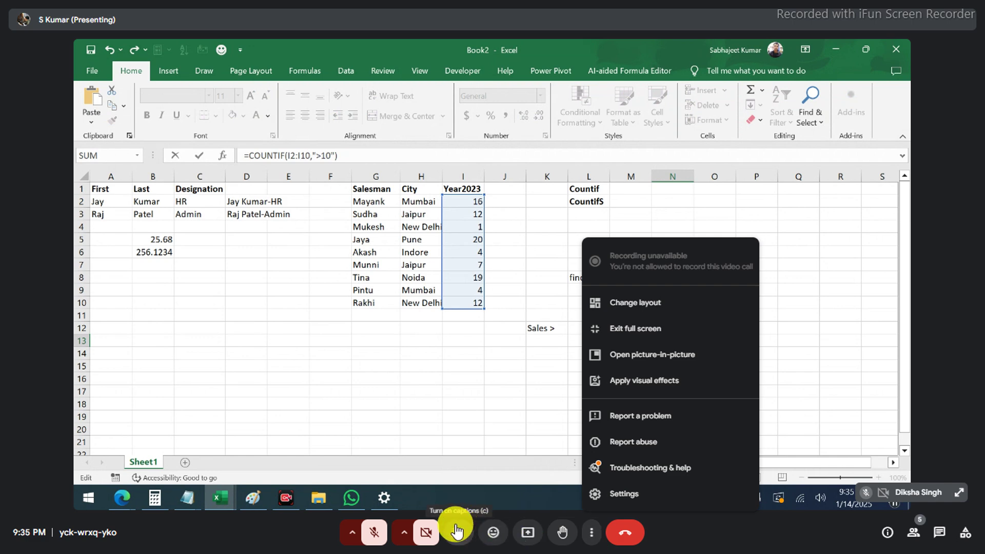
{"action": "left_click", "coordinate": [383, 539]}
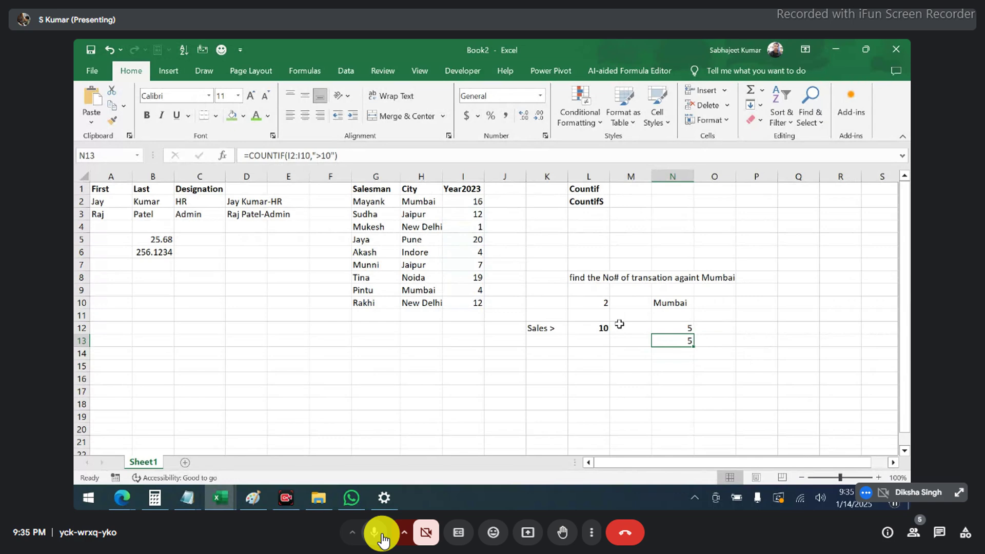
{"action": "left_click", "coordinate": [382, 539]}
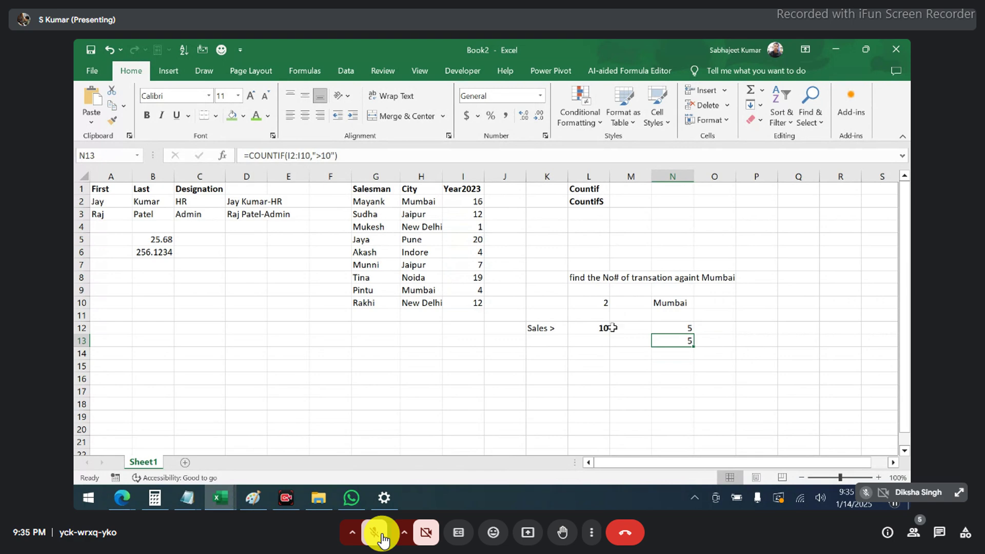
Enter the label "End salesman with SH" in K14.
{"action": "left_click", "coordinate": [541, 356]}
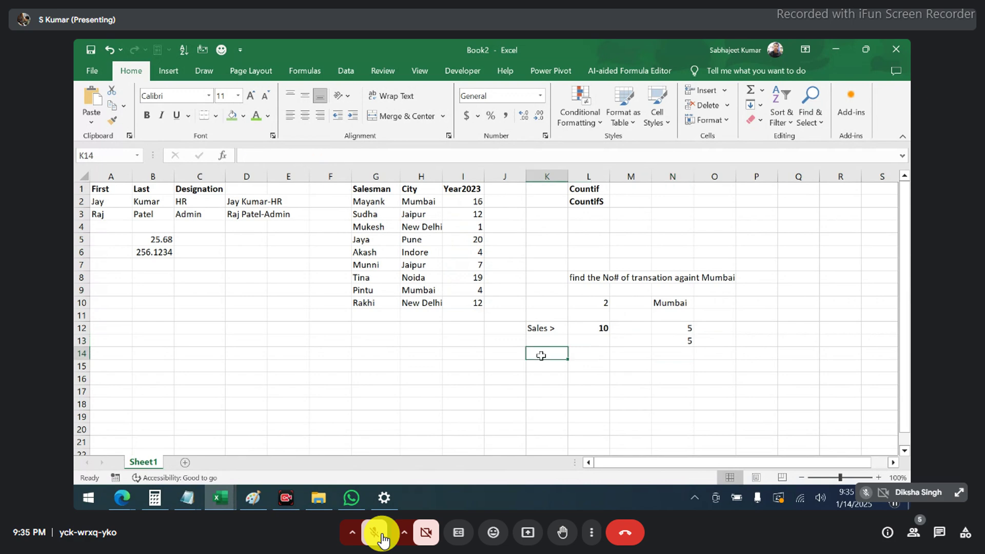
{"action": "type", "text": "En"}
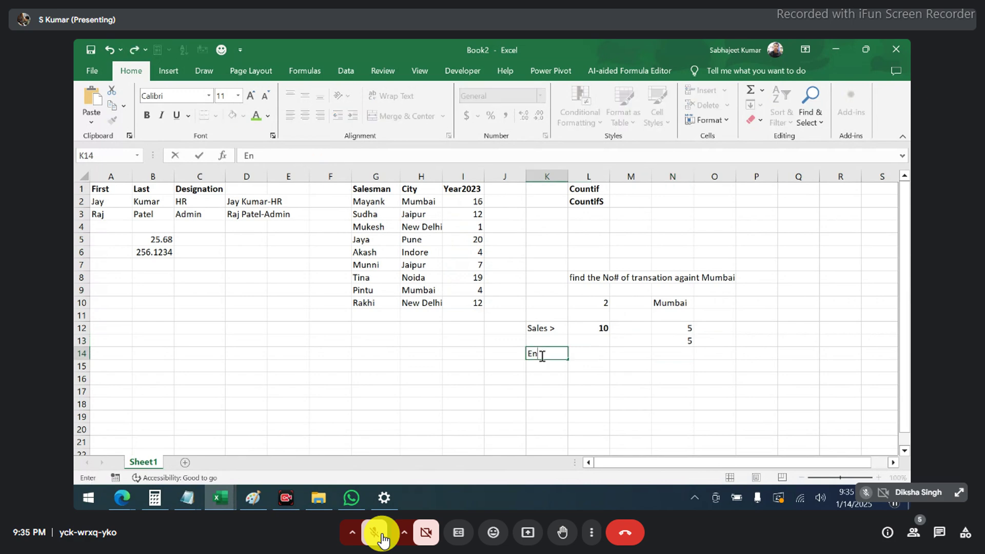
{"action": "type", "text": "d salesman with"}
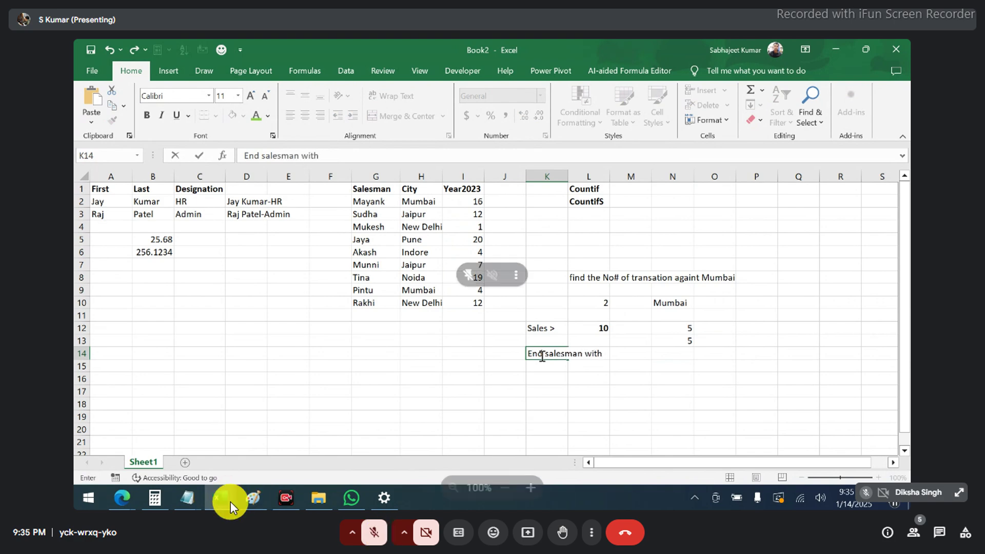
{"action": "type", "text": " SH"}
{"action": "key", "text": "Right"}
Enter =COUNTIF(G2:G10,"*sh") in N14 to count the salesman names ending in "sh".
{"action": "key", "text": "Right"}
{"action": "key", "text": "Right"}
{"action": "key", "text": "Right"}
{"action": "key", "text": "Left"}
{"action": "type", "text": "=countif("}
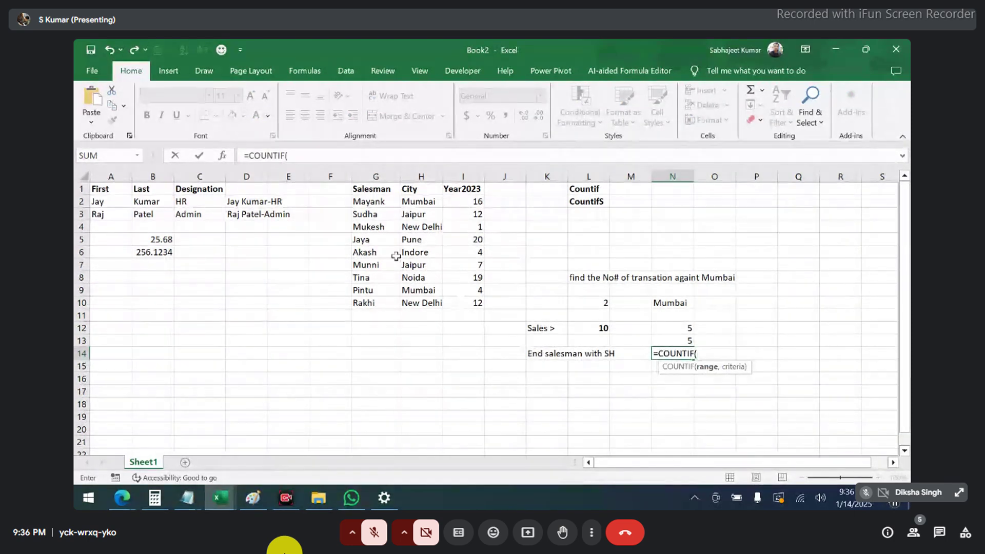
{"action": "left_click_drag", "start_coordinate": [368, 202], "coordinate": [372, 303]}
{"action": "type", "text": ",\""}
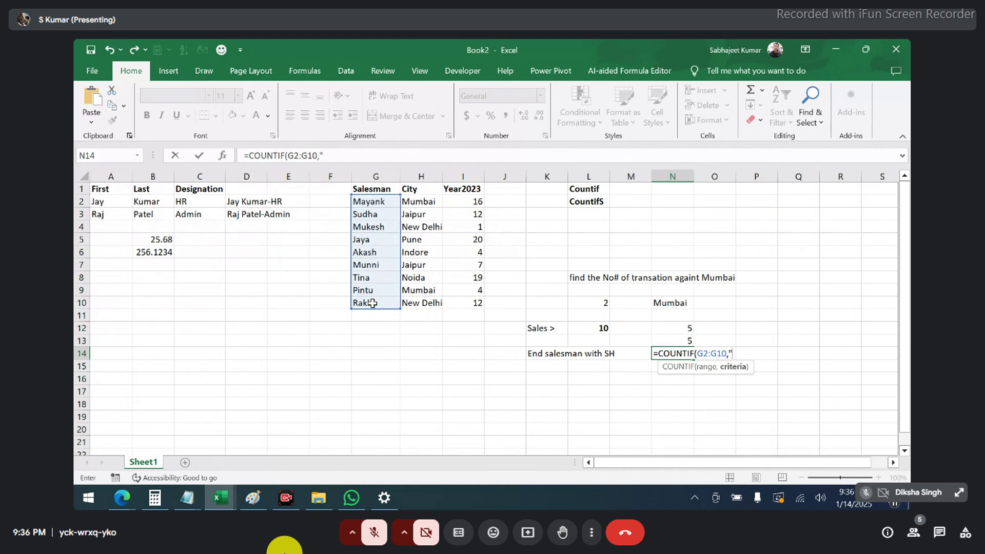
{"action": "type", "text": "*sh\""}
{"action": "key", "text": "Return"}
{"action": "key", "text": "Up"}
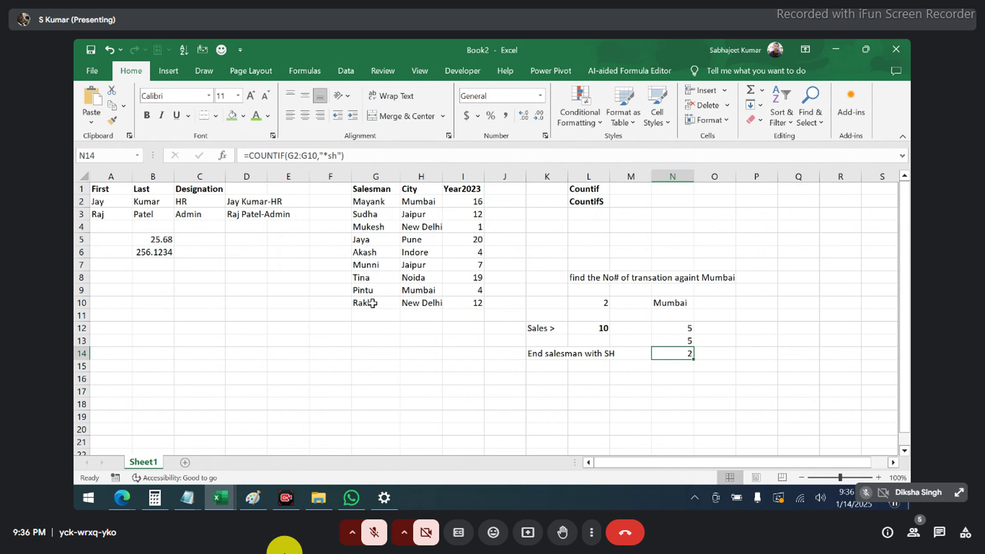
Select the salesman names ending in "sh" together to check the N14 count.
{"action": "left_click", "coordinate": [383, 226]}
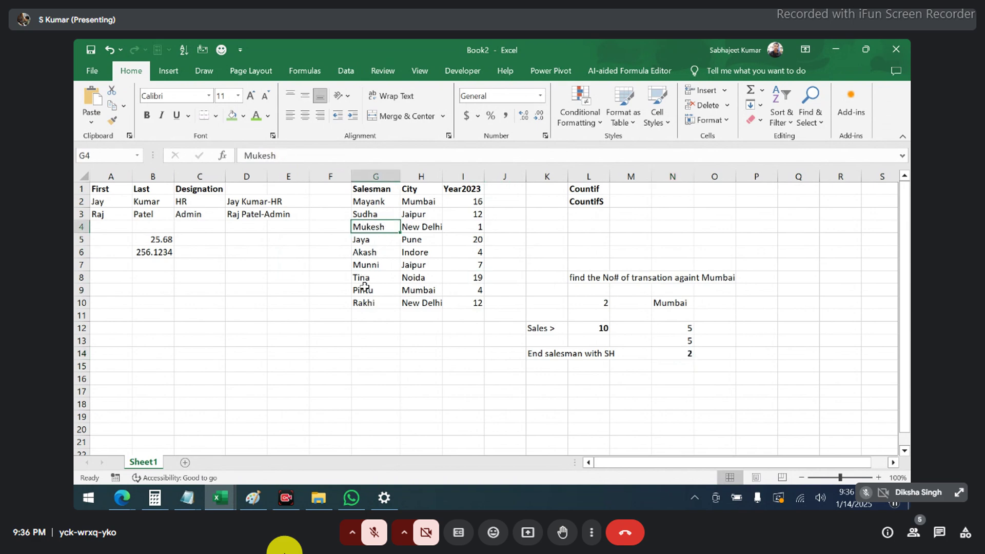
{"action": "left_click", "coordinate": [360, 252], "text": "ctrl"}
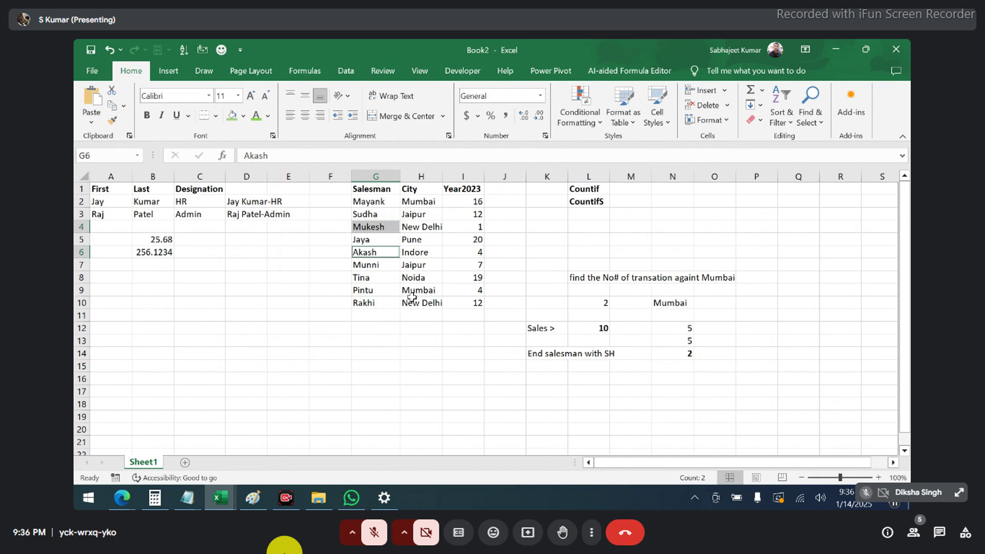
{"action": "left_click", "coordinate": [457, 351]}
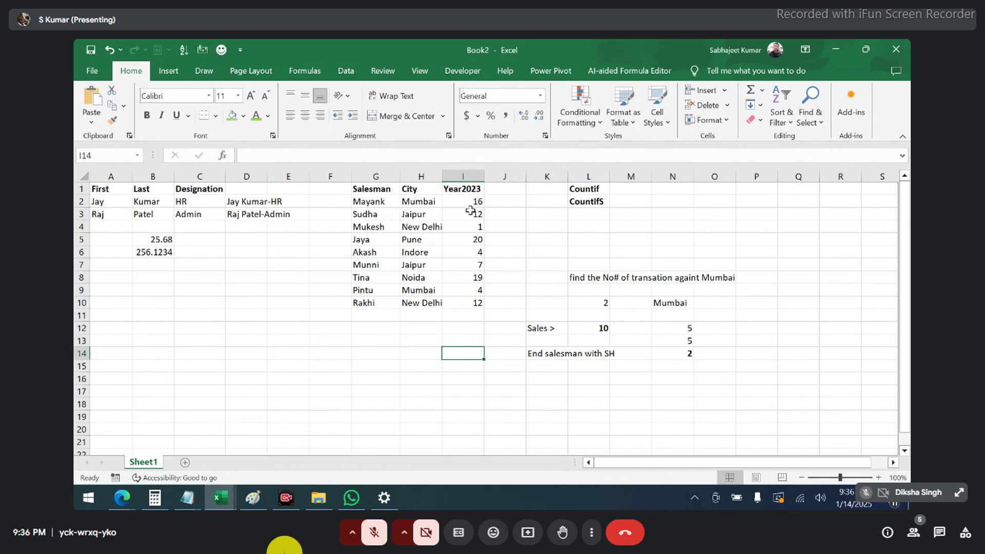
Review the CountifS heading in L2 and the COUNTIF formulas in N14 and N13.
{"action": "left_click", "coordinate": [590, 199]}
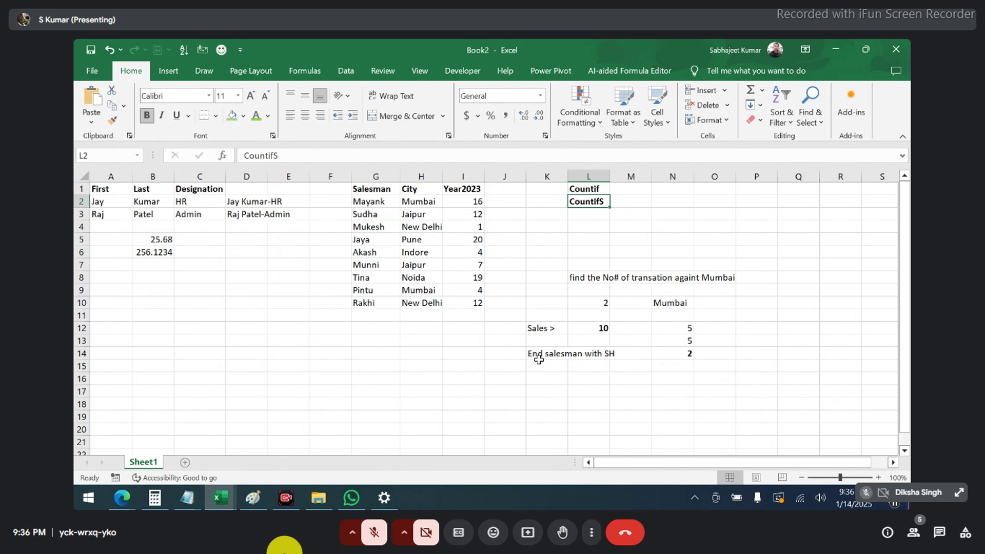
{"action": "double_click", "coordinate": [678, 354]}
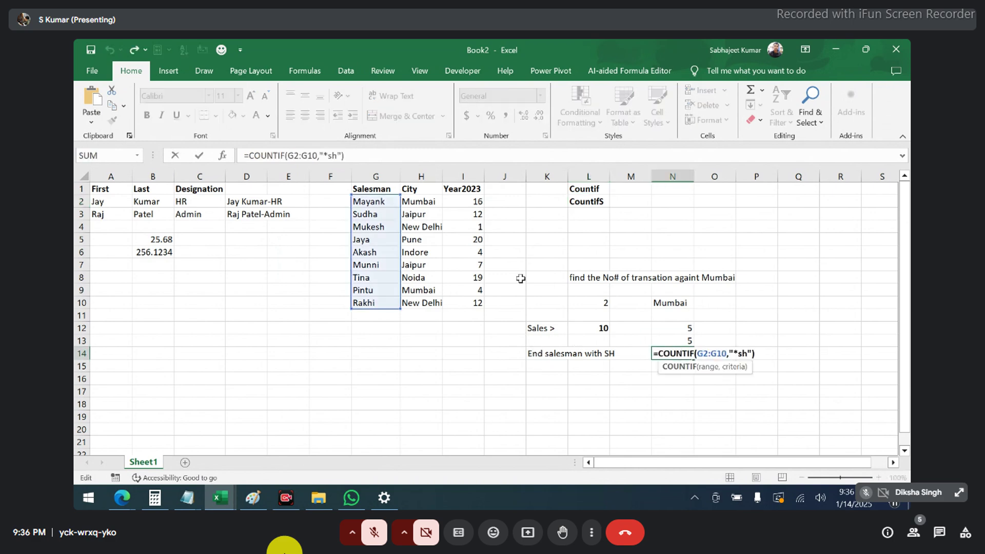
{"action": "left_click", "coordinate": [673, 339]}
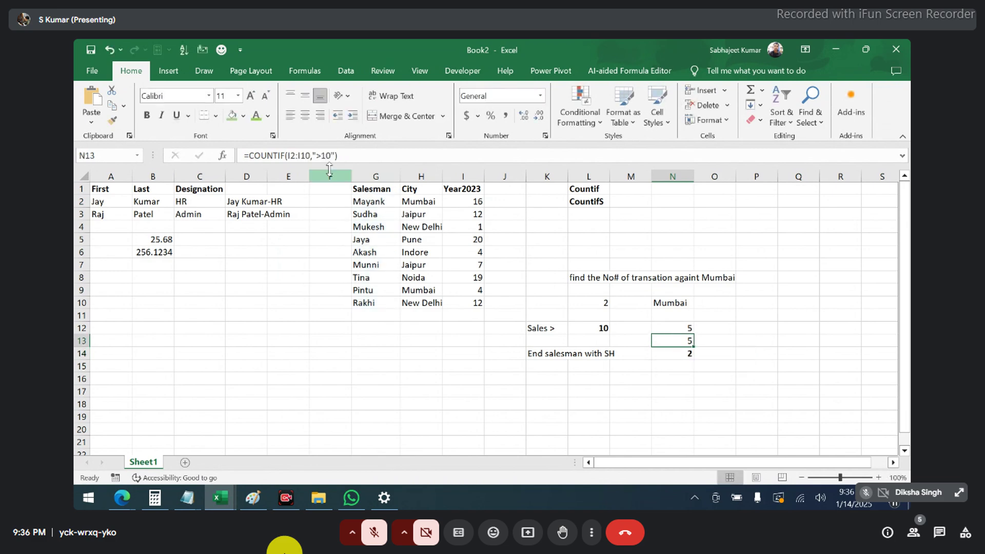
Inspect the ">10" criterion in the N13 formula and compare it with the cell-reference formula in N12.
{"action": "left_click_drag", "start_coordinate": [316, 155], "coordinate": [326, 156]}
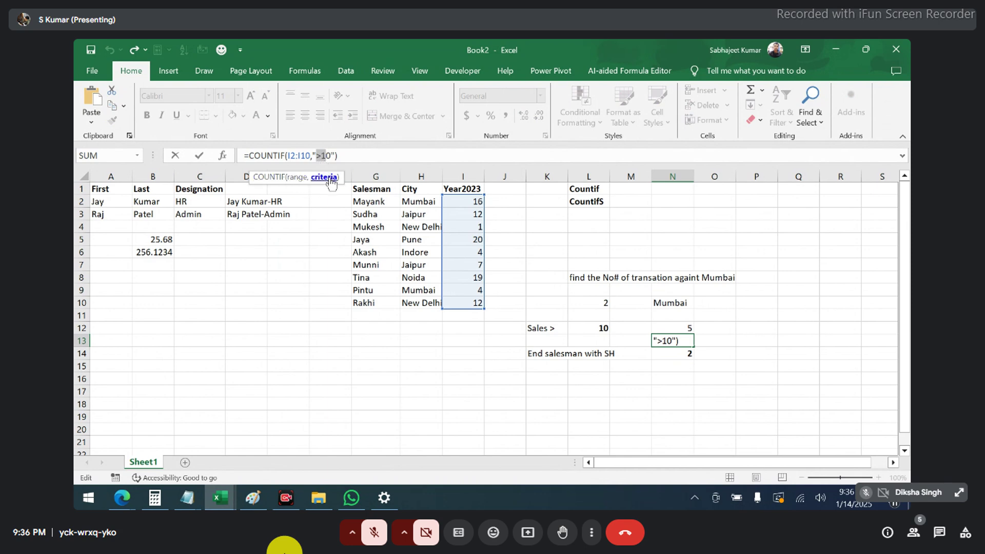
{"action": "key", "text": "ctrl+Return"}
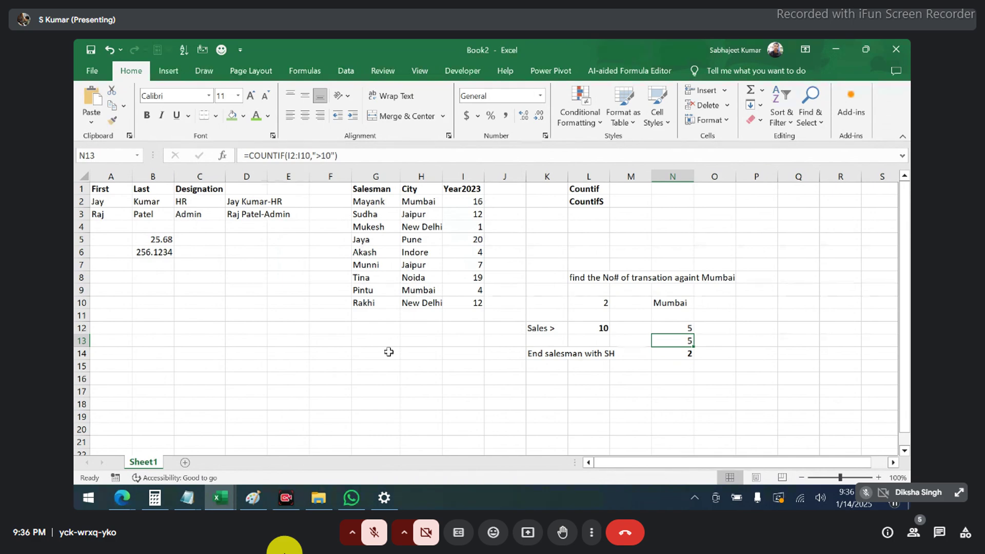
{"action": "left_click", "coordinate": [690, 328]}
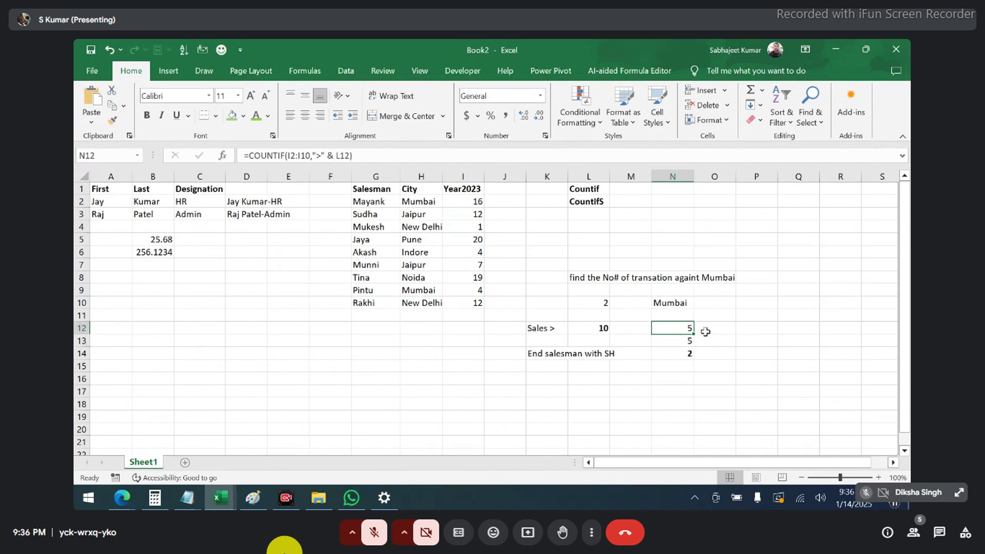
Enter =COUNTIFS(I2:I10,">10") in O12 to count the Year2023 values greater than 10.
{"action": "left_click", "coordinate": [718, 329]}
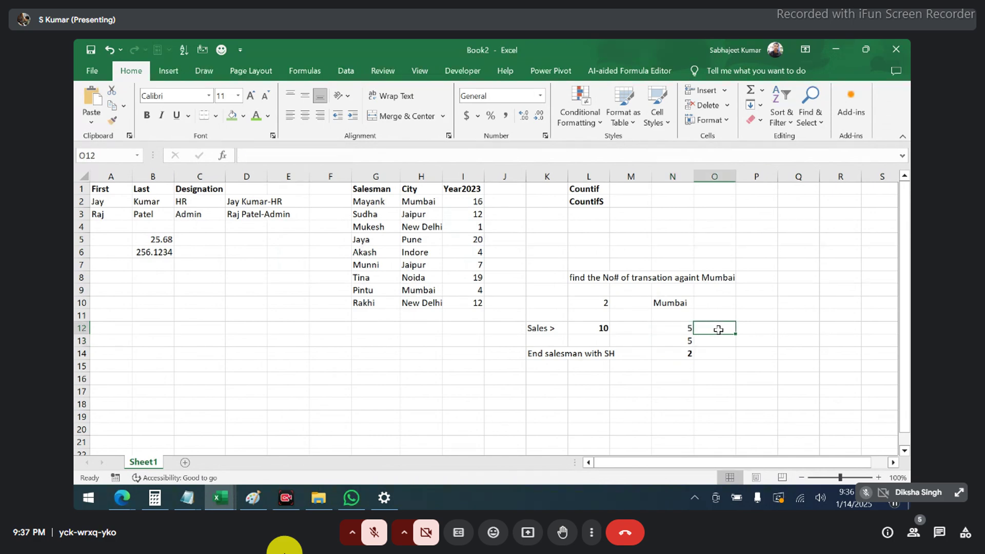
{"action": "type", "text": "=c"}
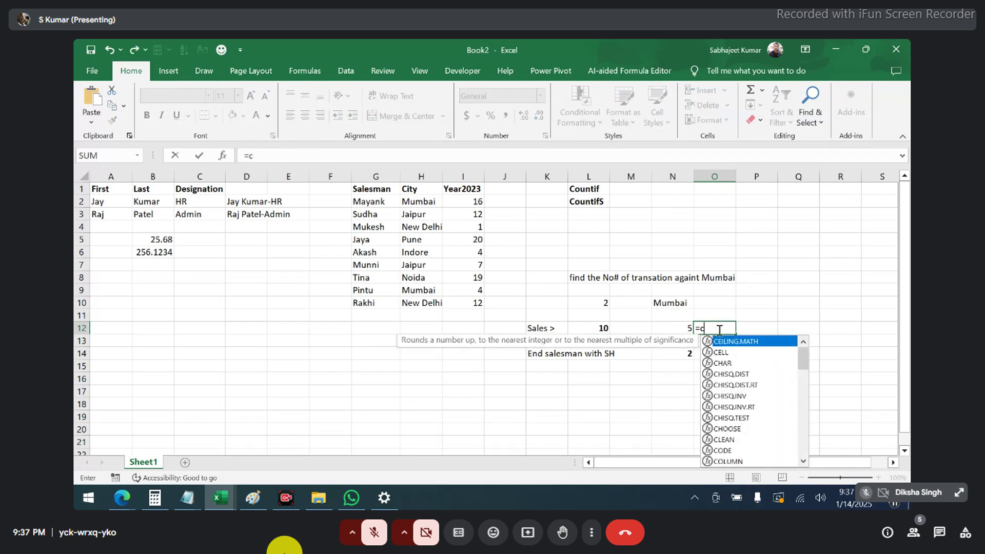
{"action": "type", "text": "ountif"}
{"action": "key", "text": "Down"}
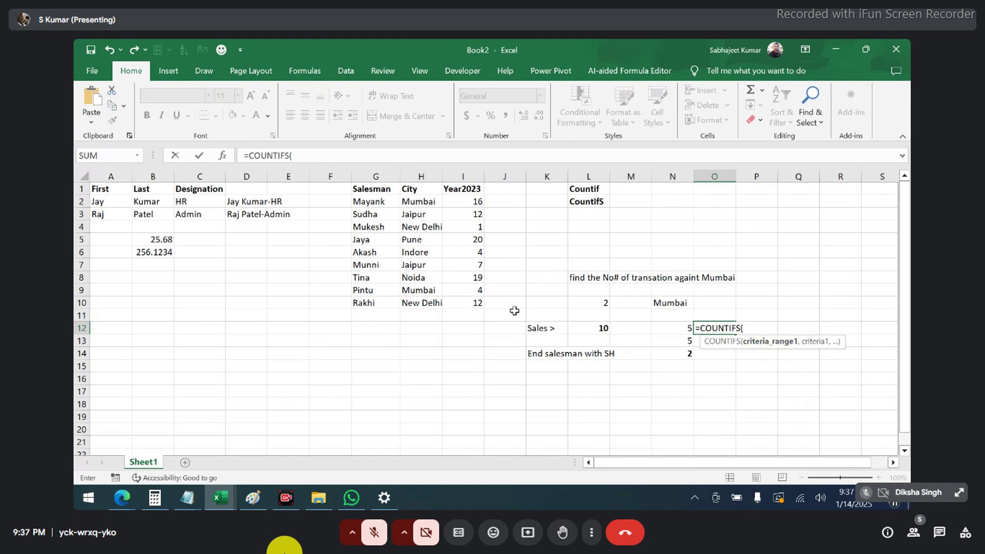
{"action": "left_click_drag", "start_coordinate": [466, 201], "coordinate": [459, 304]}
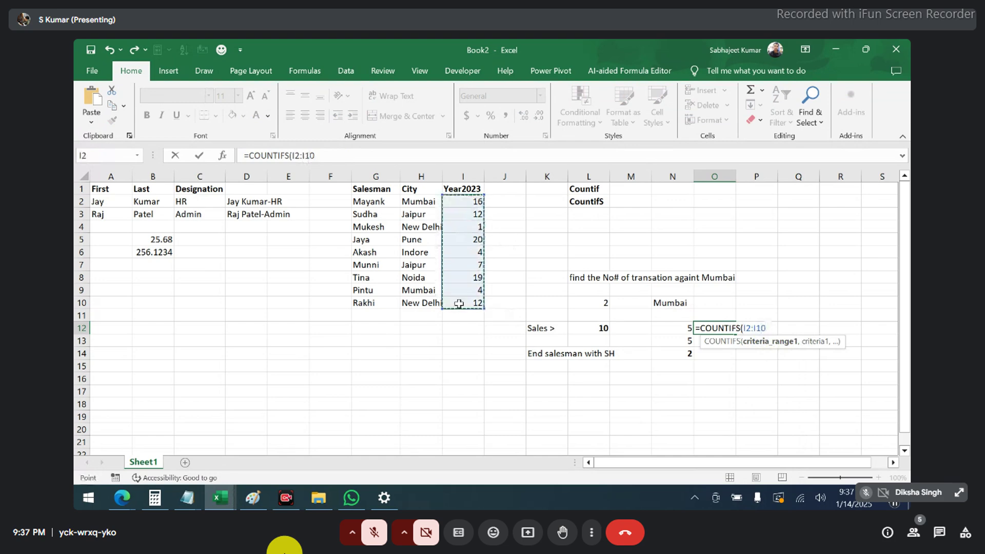
{"action": "type", "text": ",\""}
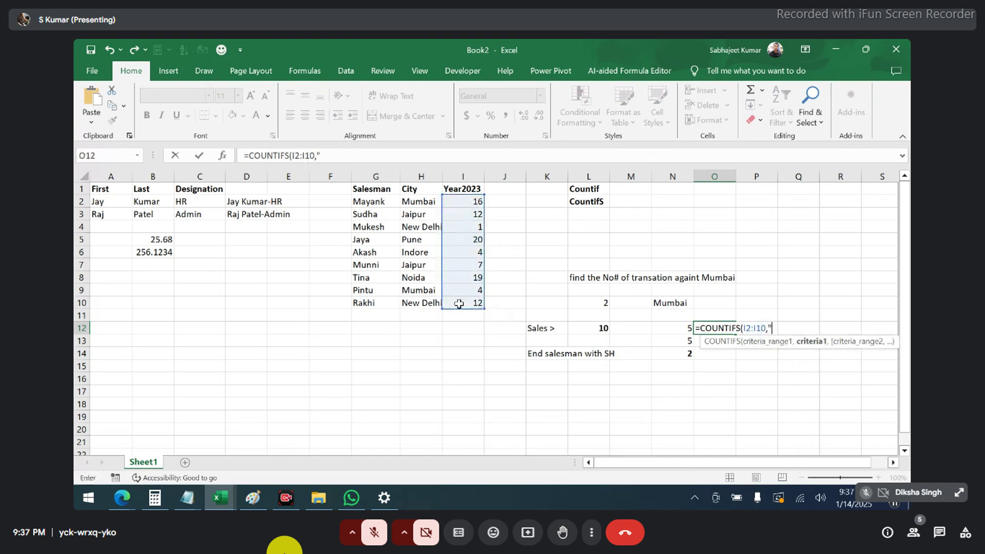
{"action": "type", "text": ">10\""}
{"action": "key", "text": "Return"}
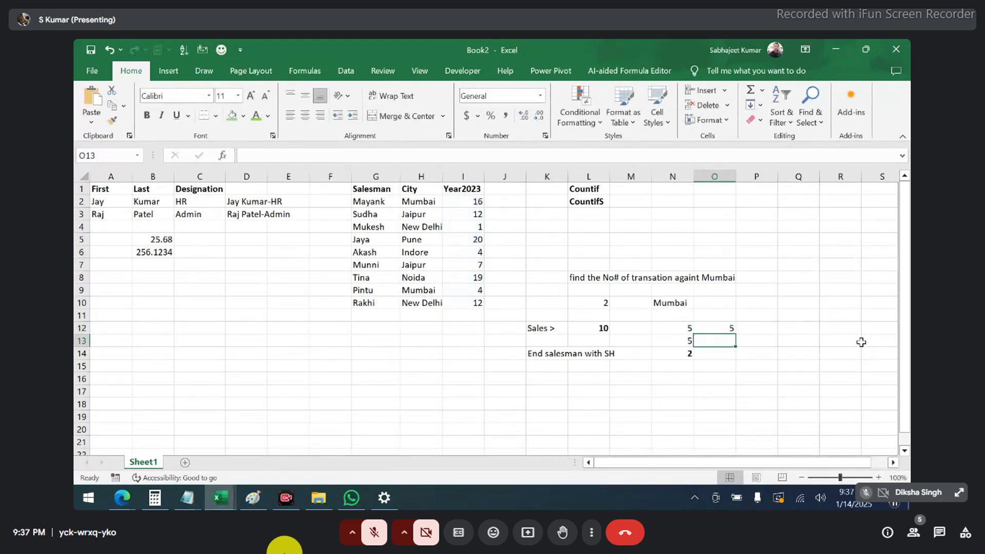
{"action": "key", "text": "Up"}
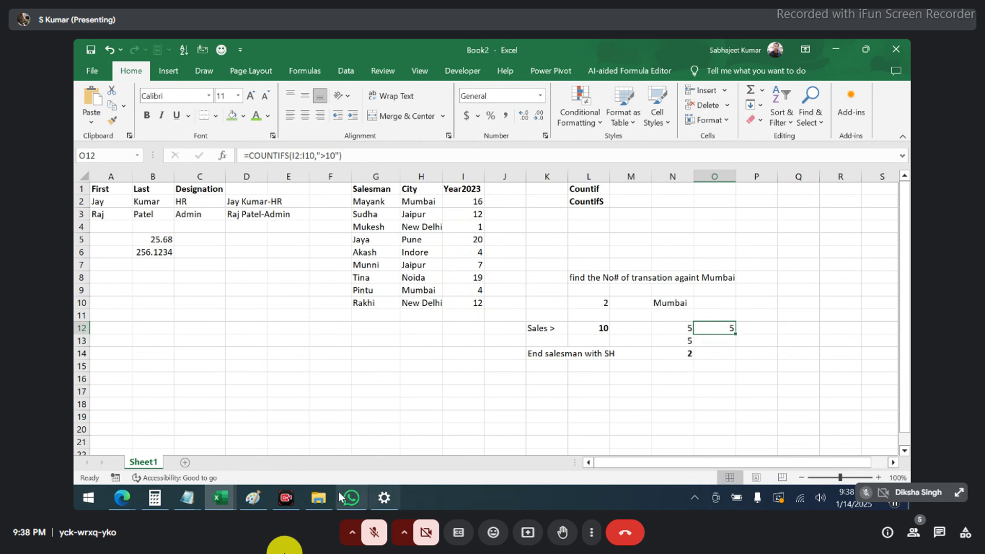
Switch to File Explorer, search the Downloads folder for "Supers" and open Sample - Superstore (5).xlsm.
{"action": "mouse_move", "coordinate": [324, 497]}
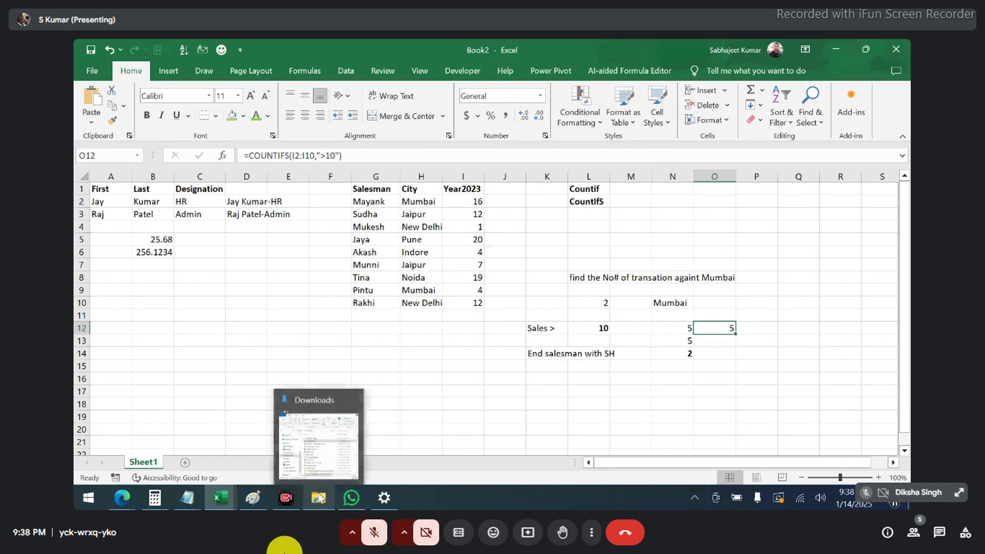
{"action": "left_click", "coordinate": [324, 444]}
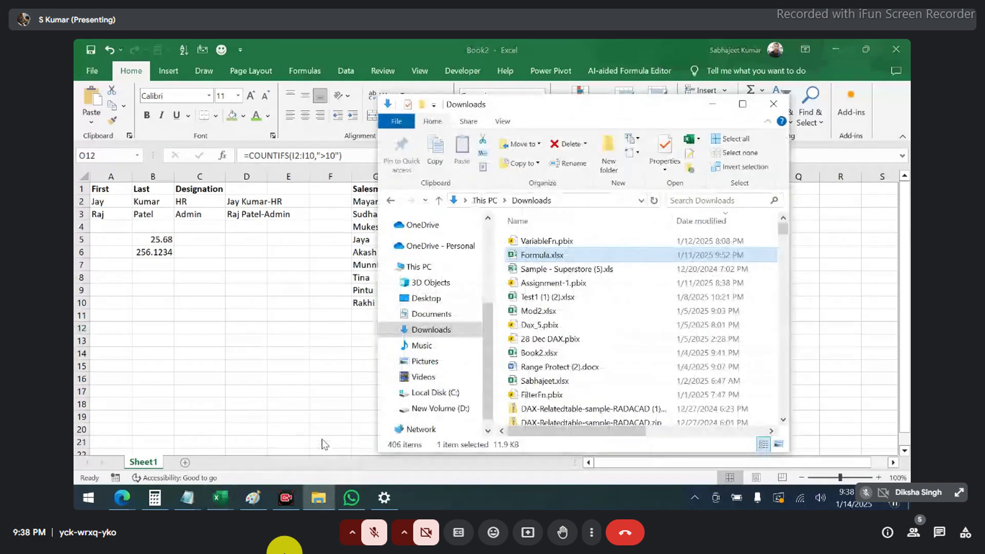
{"action": "scroll", "coordinate": [553, 333], "scroll_direction": "down", "scroll_amount": 4}
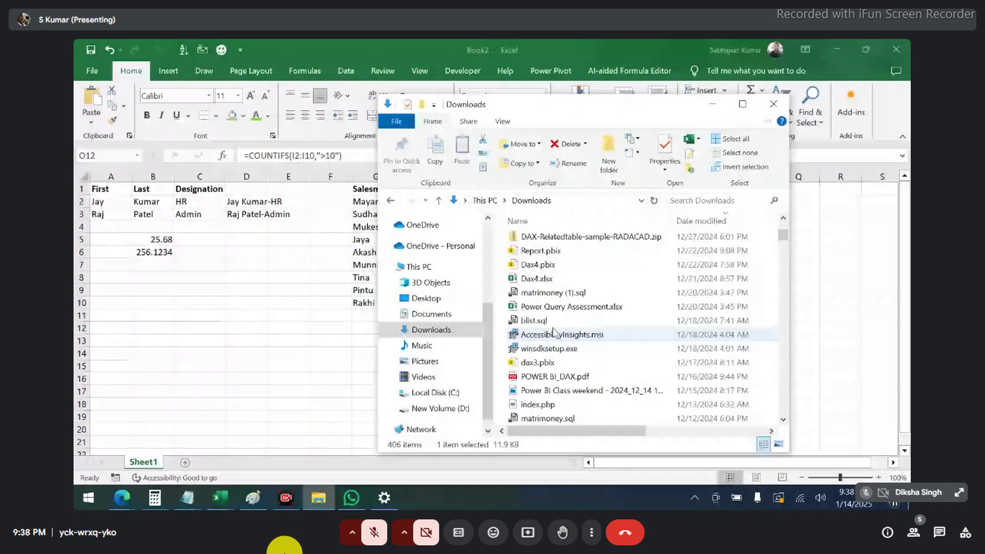
{"action": "scroll", "coordinate": [554, 333], "scroll_direction": "down", "scroll_amount": 5}
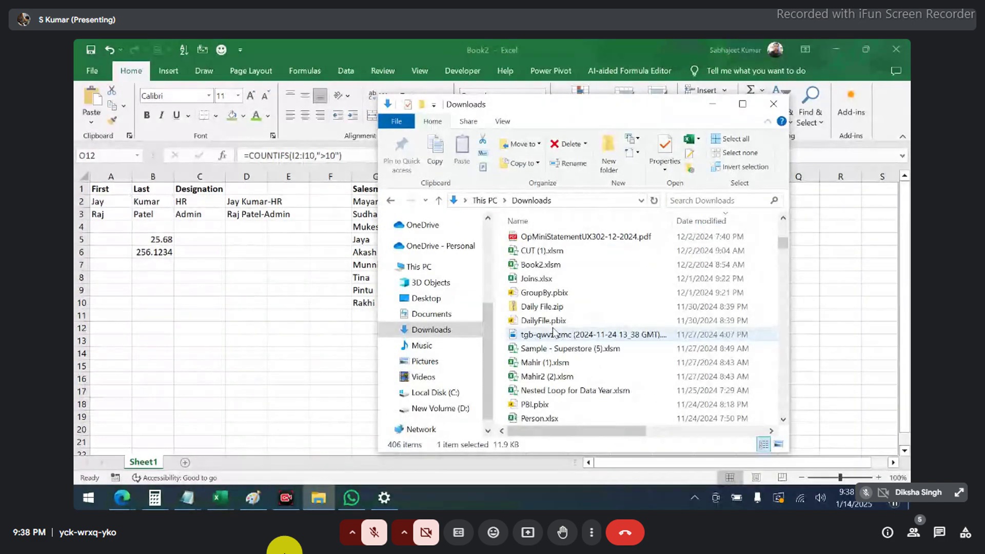
{"action": "scroll", "coordinate": [551, 396], "scroll_direction": "down", "scroll_amount": 5}
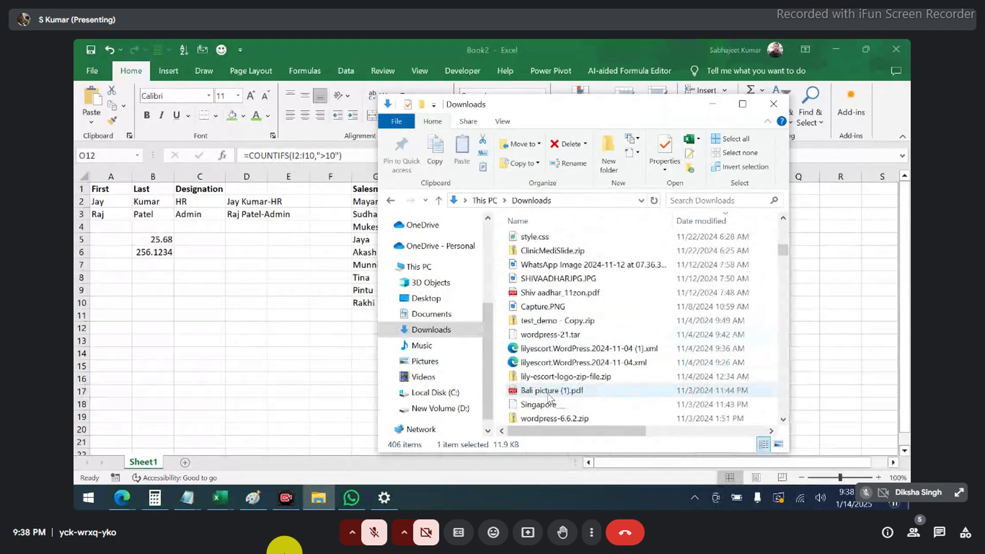
{"action": "scroll", "coordinate": [590, 359], "scroll_direction": "down", "scroll_amount": 5}
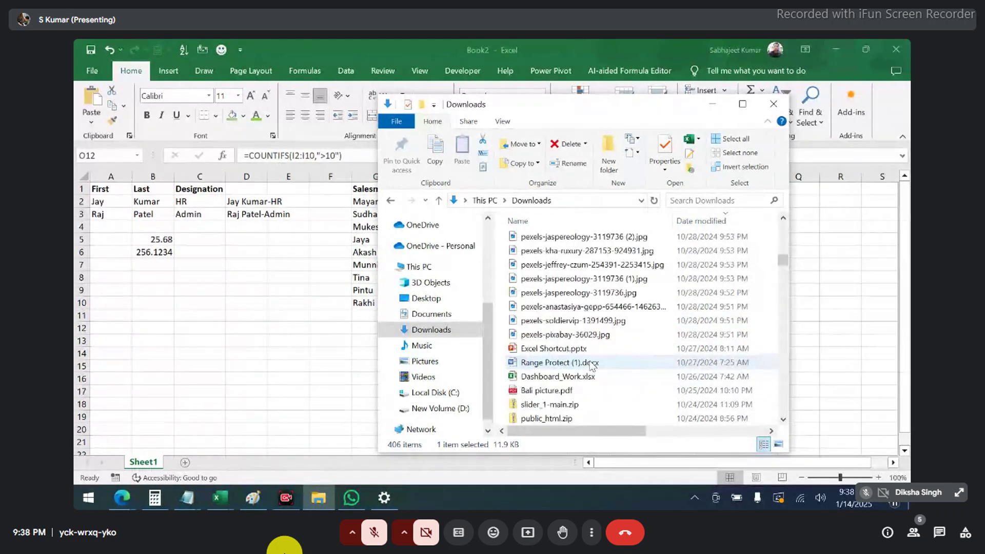
{"action": "left_click", "coordinate": [701, 201]}
{"action": "type", "text": "Supers"}
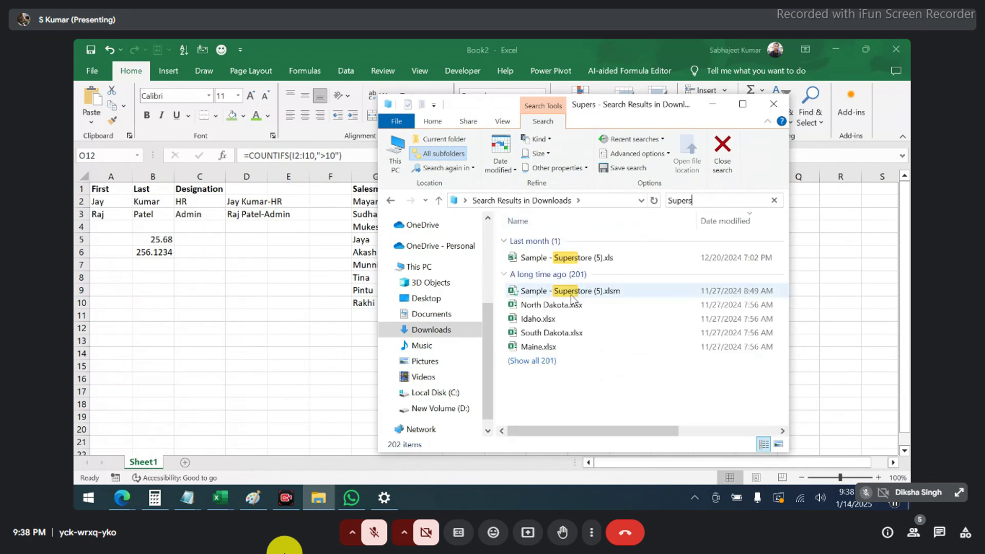
{"action": "mouse_move", "coordinate": [573, 298]}
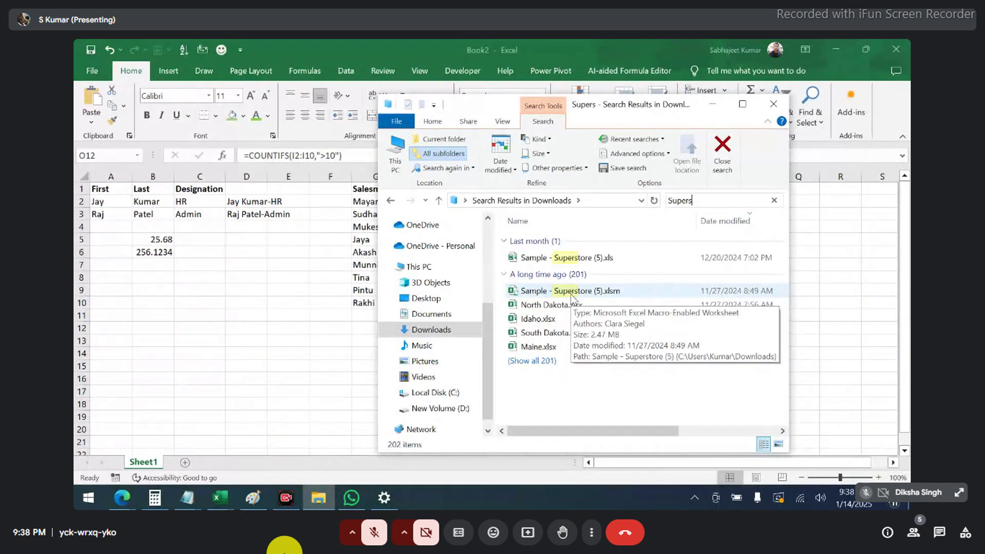
{"action": "double_click", "coordinate": [570, 294]}
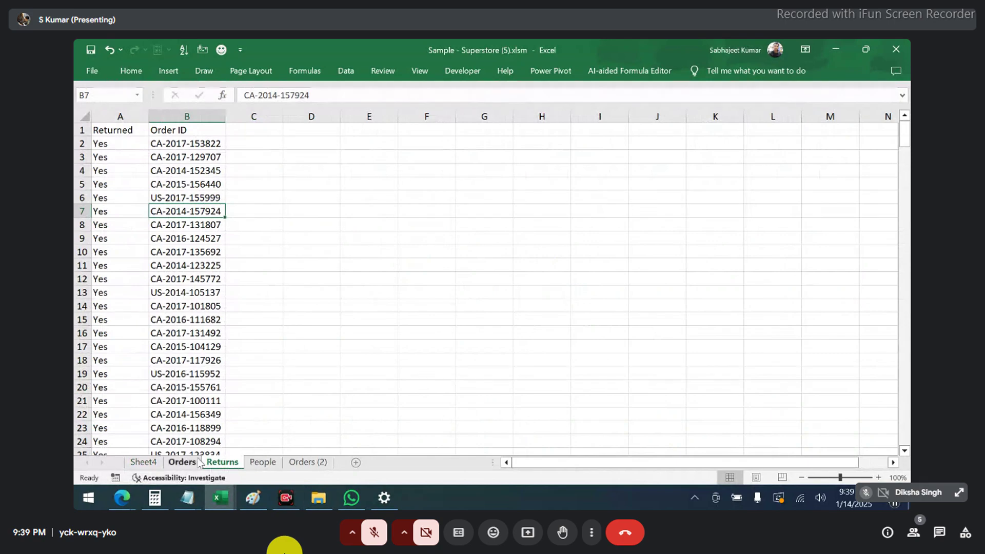
Copy all the data on the Orders sheet and switch back to the Book2 workbook.
{"action": "left_click", "coordinate": [194, 462]}
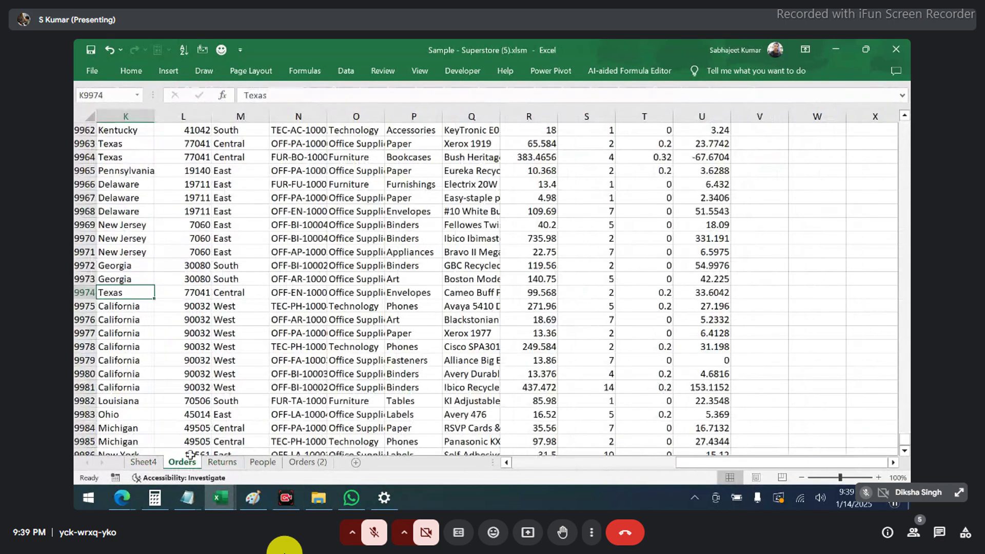
{"action": "key", "text": "ctrl+a"}
{"action": "key", "text": "ctrl+c"}
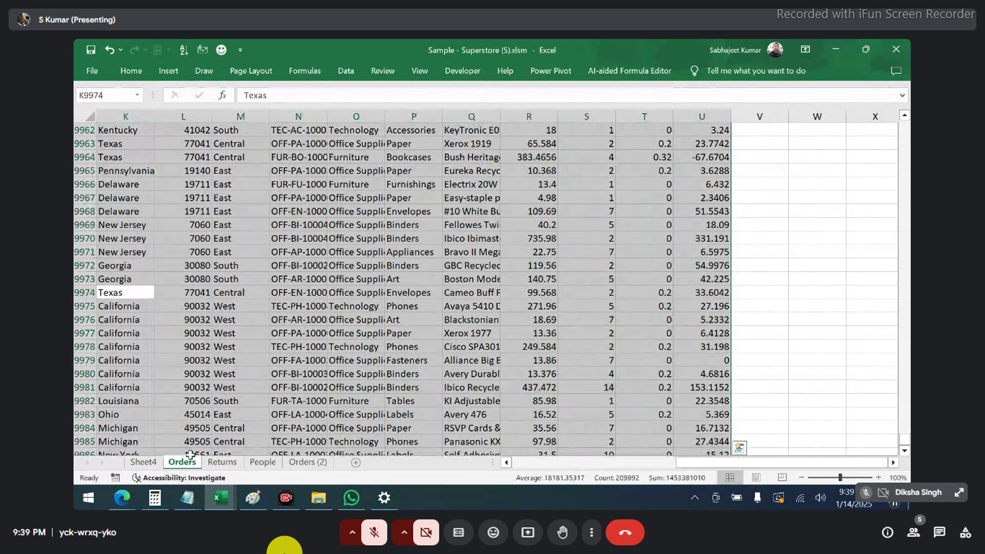
{"action": "key", "text": "alt+Tab"}
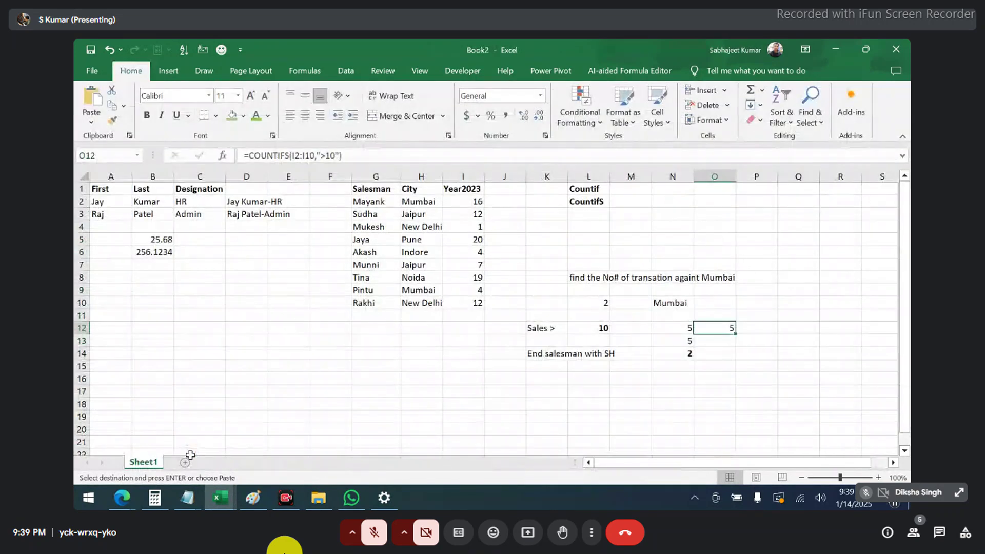
Paste the copied orders data into a new sheet at A1 and autofit the Order Date and Ship Date columns.
{"action": "left_click", "coordinate": [185, 463]}
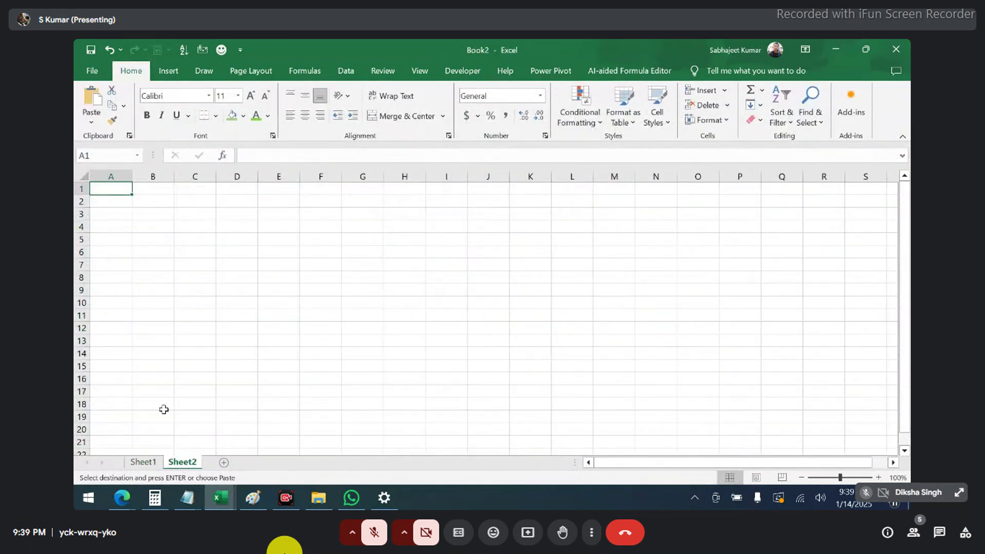
{"action": "key", "text": "ctrl+v"}
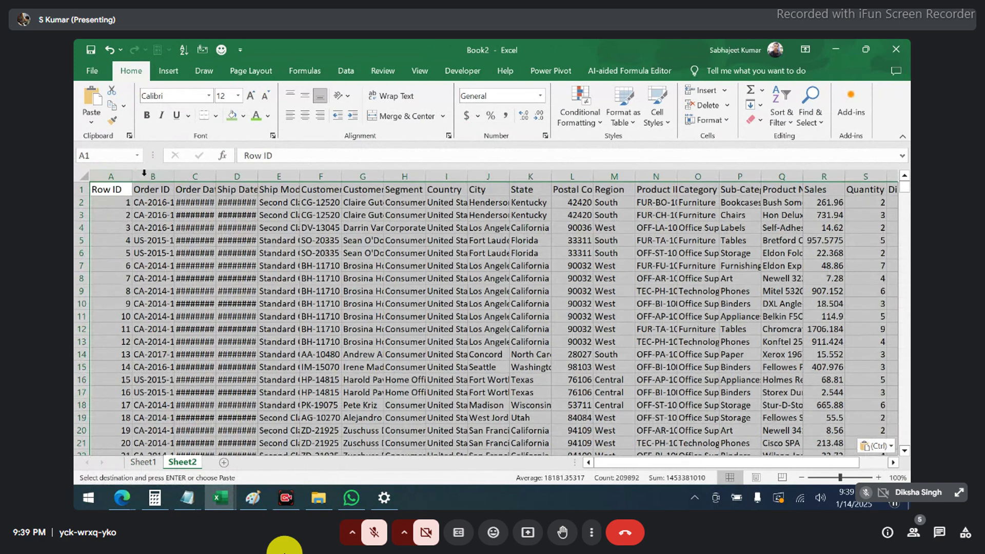
{"action": "double_click", "coordinate": [215, 176]}
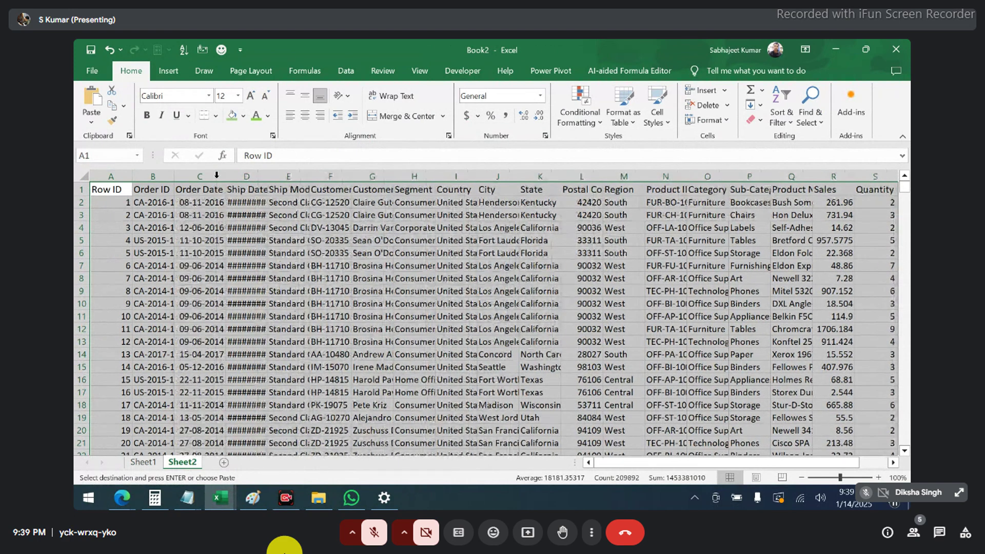
{"action": "double_click", "coordinate": [267, 176]}
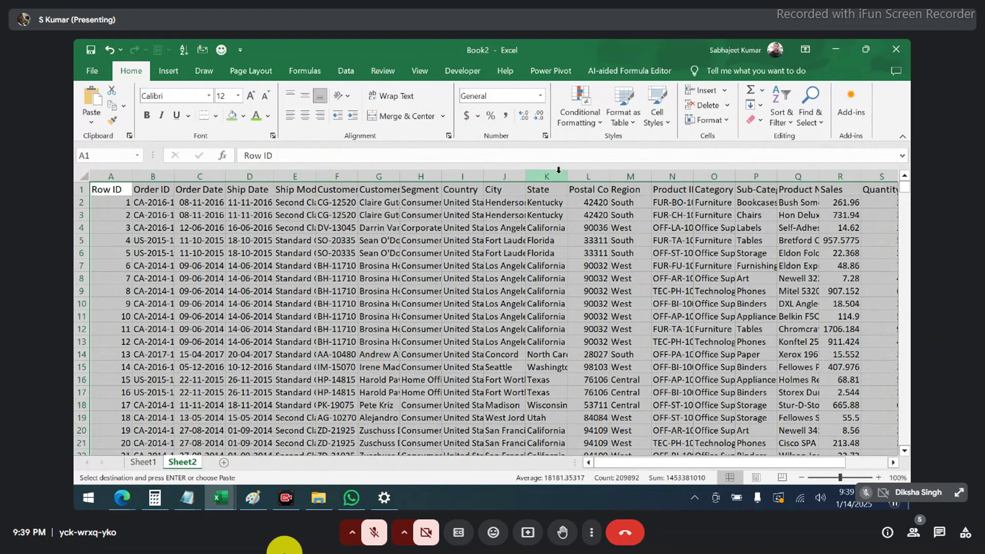
Delete the Postal Code and Country columns from the pasted orders data on Sheet2.
{"action": "left_click", "coordinate": [583, 176]}
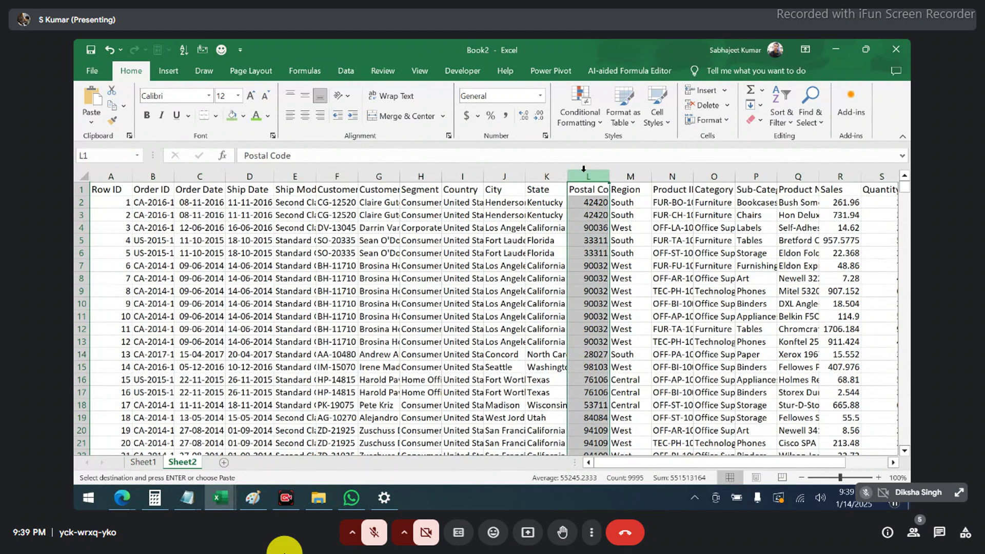
{"action": "key", "text": "ctrl+minus"}
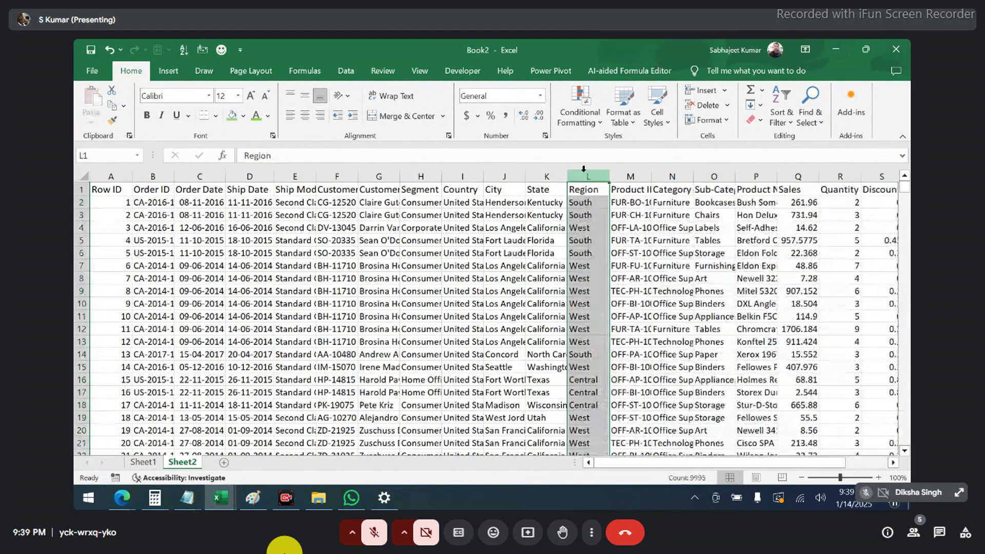
{"action": "left_click", "coordinate": [456, 176]}
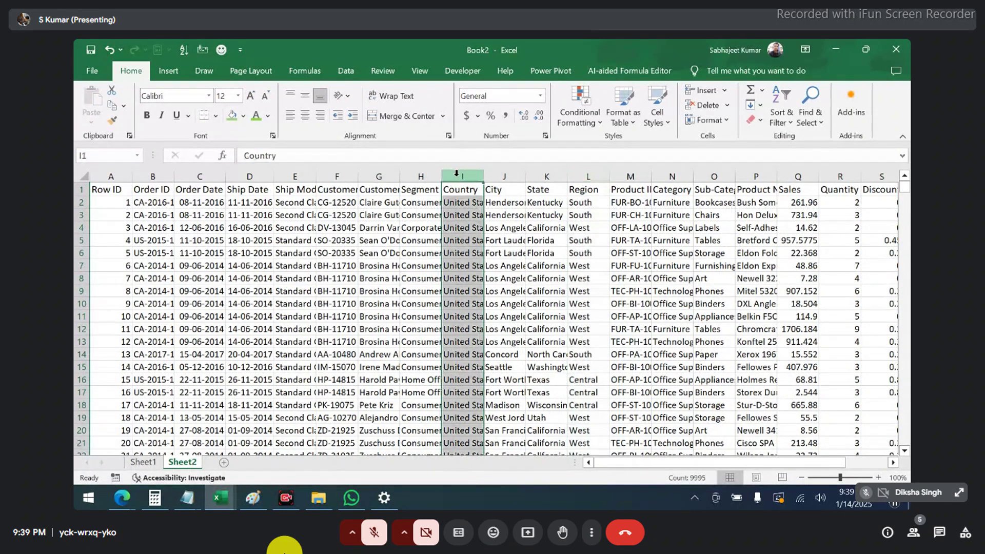
{"action": "key", "text": "ctrl+minus"}
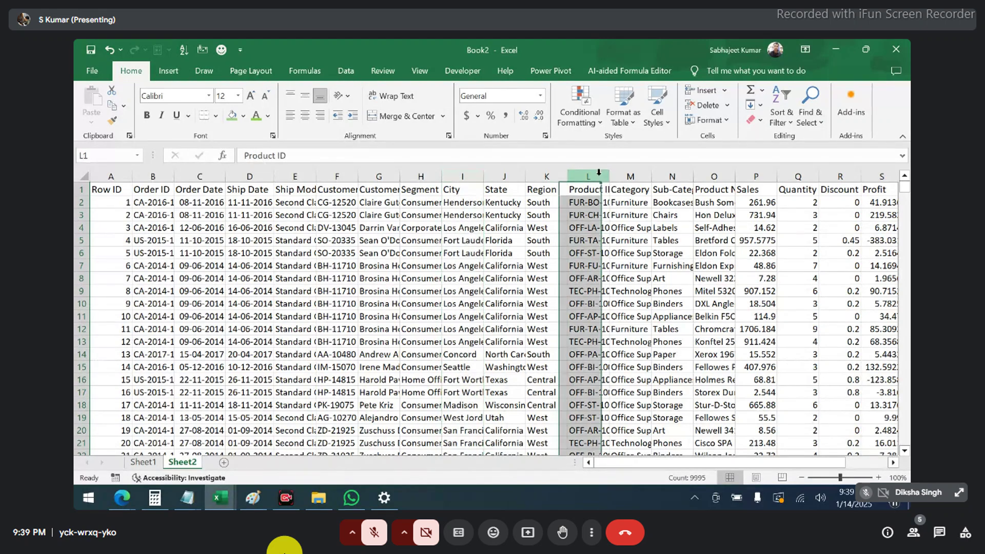
Hide the Product ID column and the Row ID and Order ID columns on Sheet2.
{"action": "left_click", "coordinate": [599, 176]}
{"action": "right_click", "coordinate": [598, 174]}
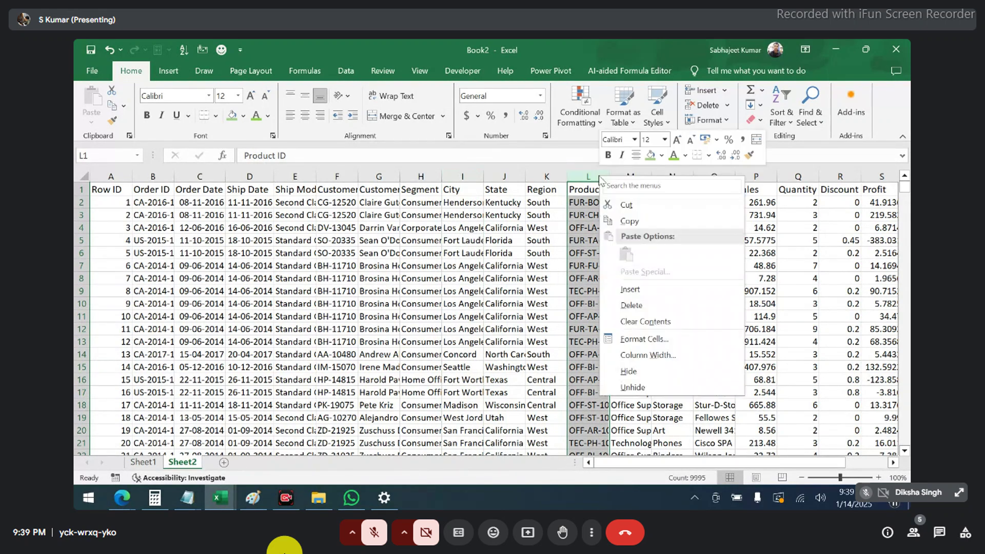
{"action": "left_click", "coordinate": [637, 373]}
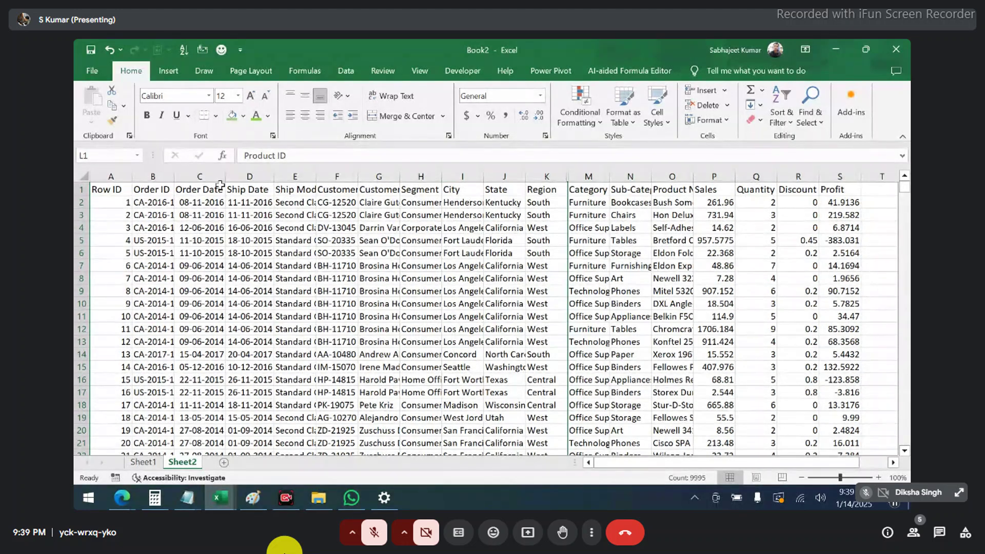
{"action": "left_click_drag", "start_coordinate": [162, 177], "coordinate": [125, 170]}
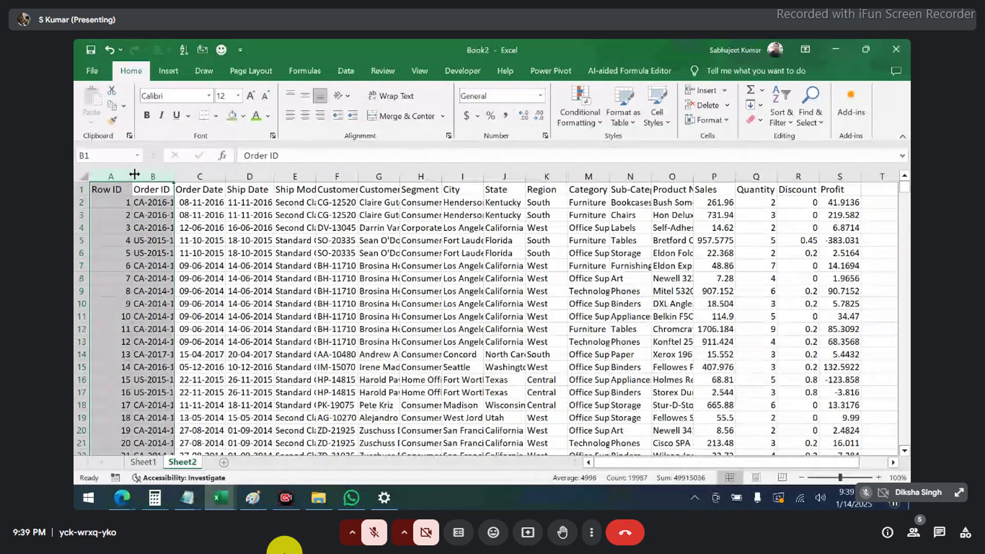
{"action": "right_click", "coordinate": [134, 175]}
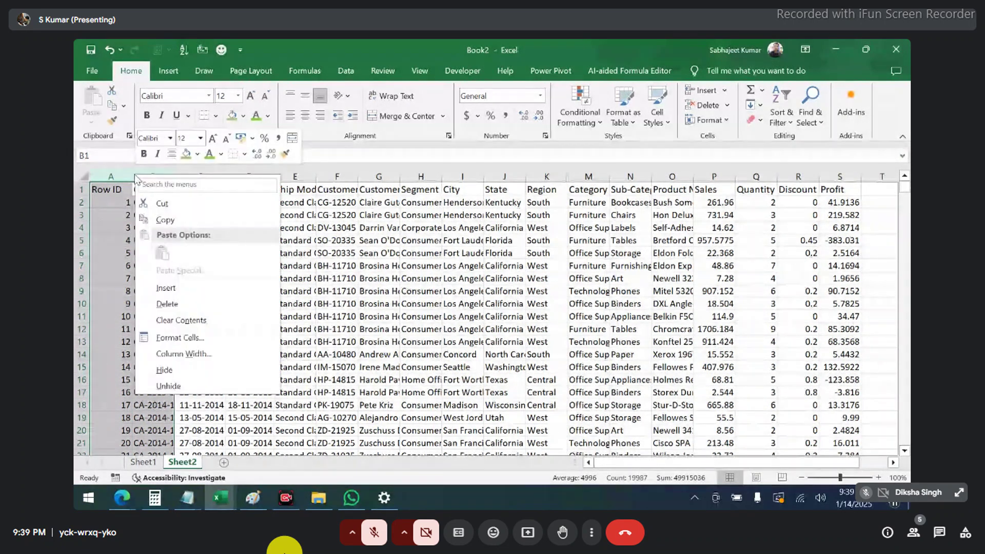
{"action": "left_click", "coordinate": [174, 366]}
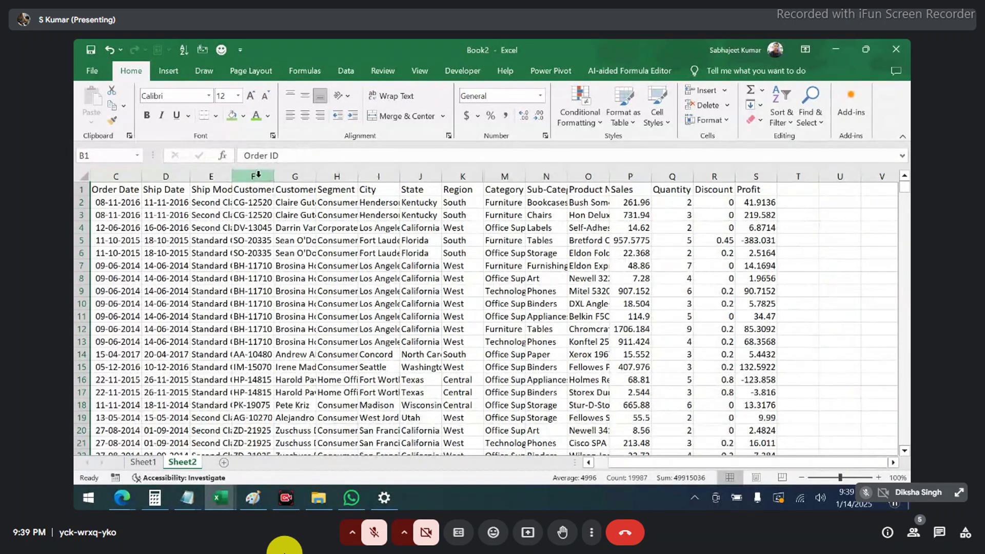
Hide the Customer ID column on Sheet2.
{"action": "left_click", "coordinate": [258, 175]}
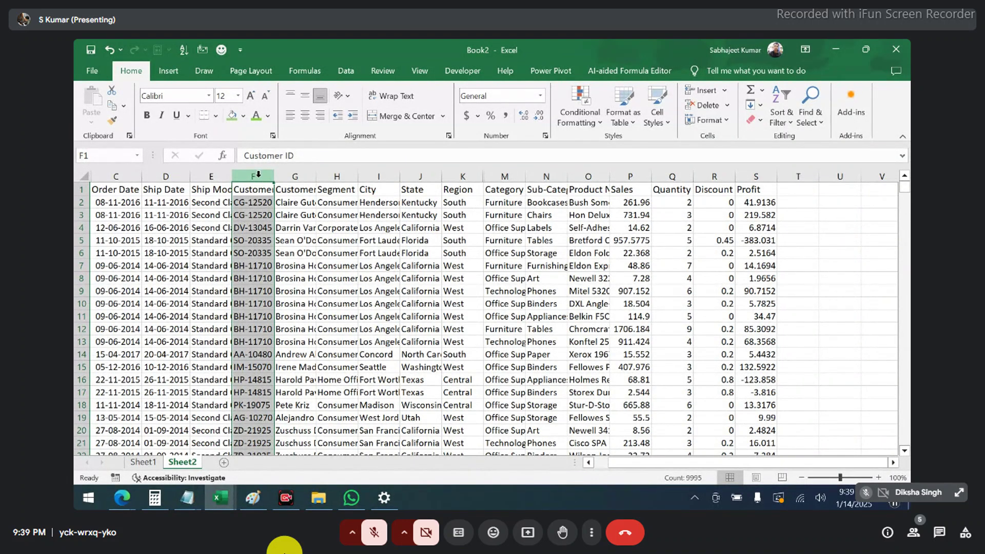
{"action": "right_click", "coordinate": [258, 174]}
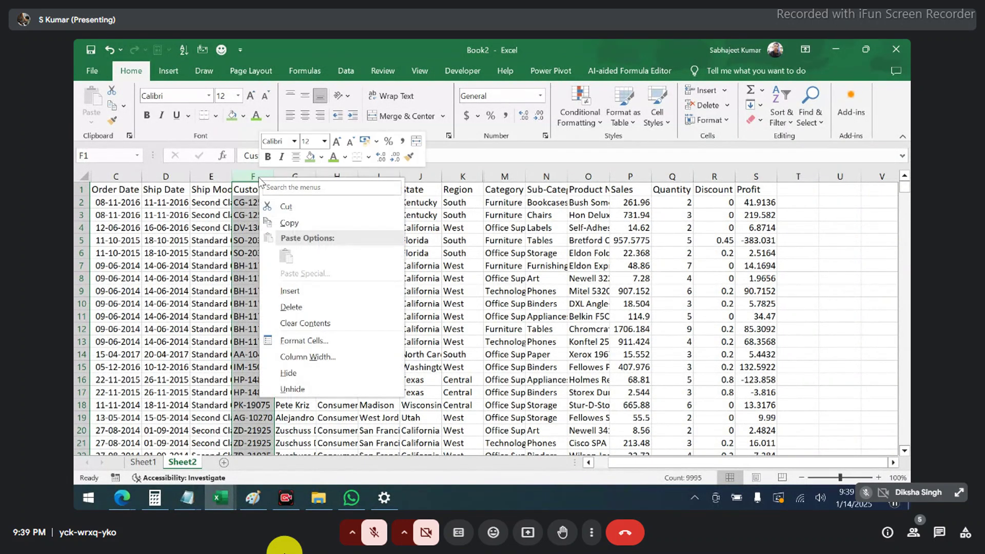
{"action": "left_click", "coordinate": [285, 373]}
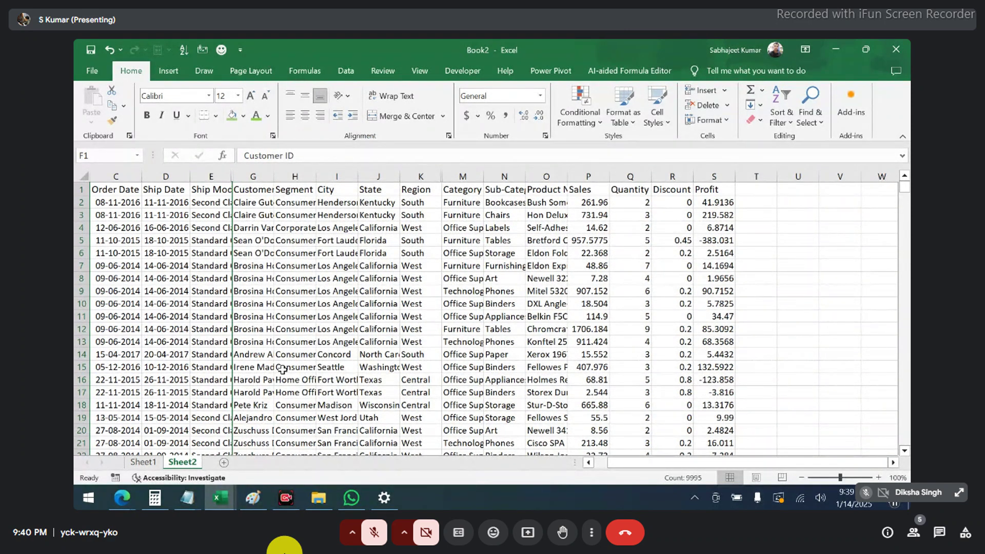
{"action": "left_click", "coordinate": [240, 307]}
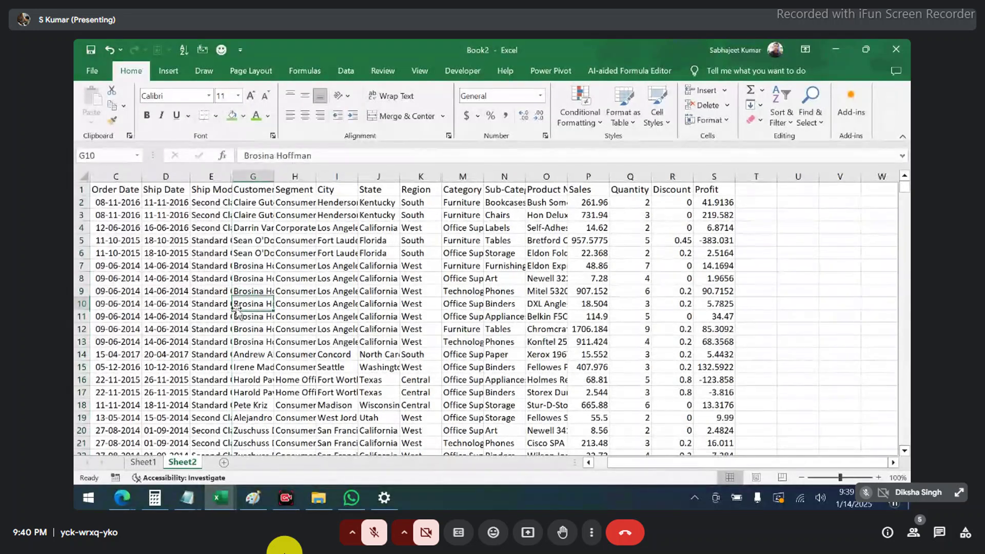
Bold the header row from Order Date to Profit and widen the Category, Sub-Category and Product Name columns.
{"action": "left_click", "coordinate": [119, 190]}
{"action": "key", "text": "ctrl+shift+Right"}
{"action": "key", "text": "ctrl+b"}
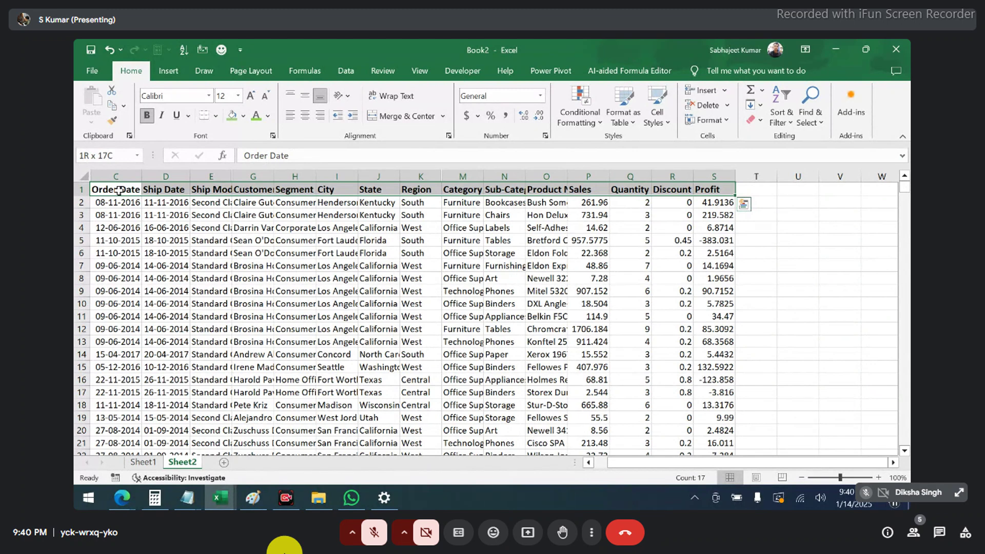
{"action": "left_click_drag", "start_coordinate": [568, 176], "coordinate": [586, 176]}
{"action": "left_click_drag", "start_coordinate": [526, 175], "coordinate": [503, 176]}
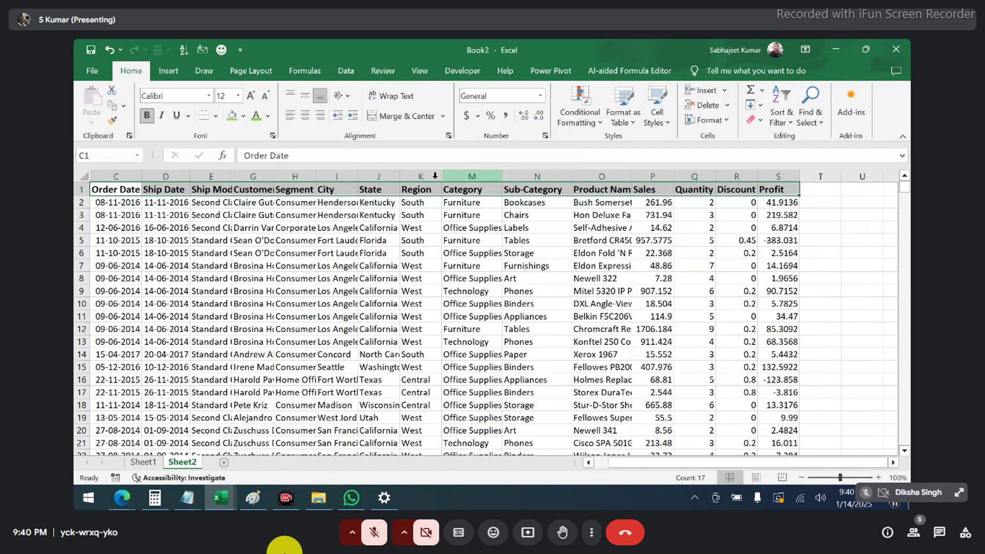
Copy the State column J and paste it into the empty column V.
{"action": "left_click", "coordinate": [379, 177]}
{"action": "key", "text": "ctrl+c"}
{"action": "key", "text": "Right"}
{"action": "key", "text": "Right"}
{"action": "key", "text": "Right"}
{"action": "key", "text": "Right"}
{"action": "key", "text": "Right"}
{"action": "key", "text": "Right"}
{"action": "key", "text": "Right"}
{"action": "key", "text": "Right"}
{"action": "key", "text": "Right"}
{"action": "key", "text": "Right"}
{"action": "key", "text": "Right"}
{"action": "scroll", "coordinate": [380, 177], "scroll_direction": "right", "scroll_amount": 3}
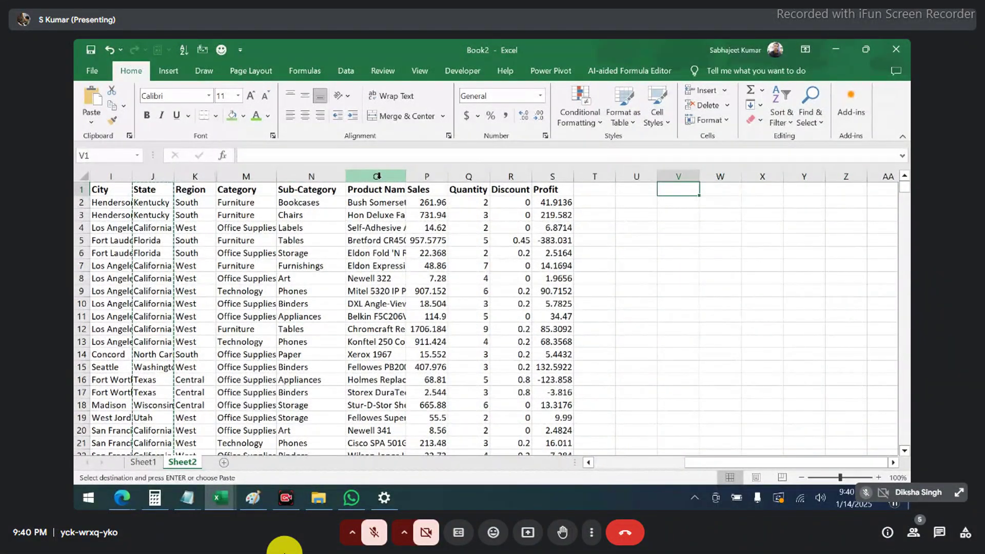
{"action": "key", "text": "ctrl+v"}
Remove the duplicate states from column V, treating State as the header, and autofit the column's width.
{"action": "key", "text": "alt"}
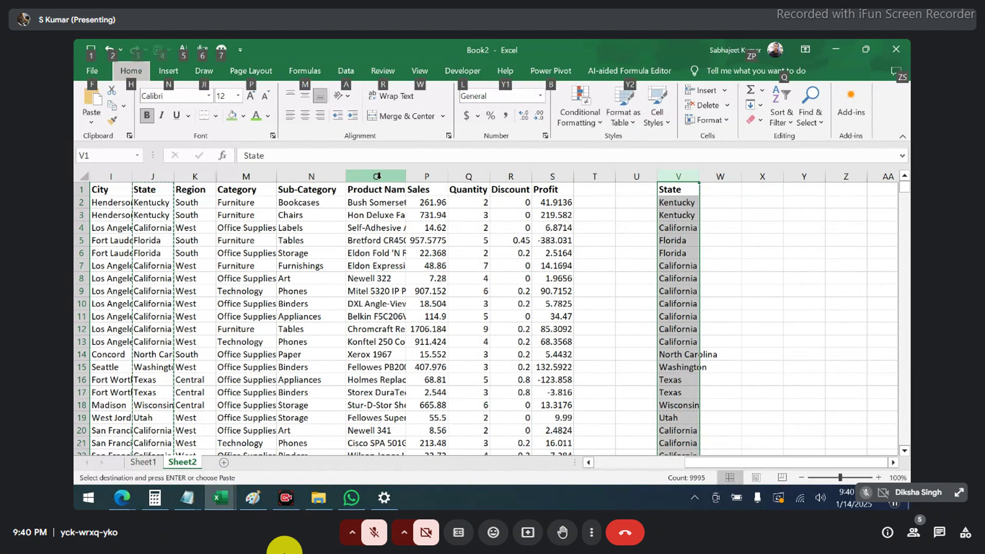
{"action": "key", "text": "a"}
{"action": "key", "text": "m"}
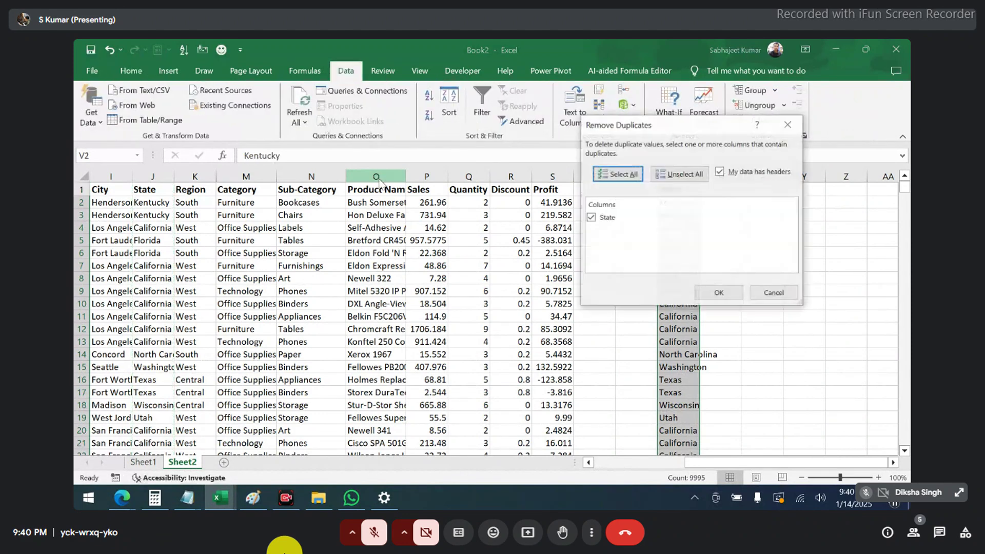
{"action": "left_click", "coordinate": [709, 298]}
{"action": "left_click", "coordinate": [498, 305]}
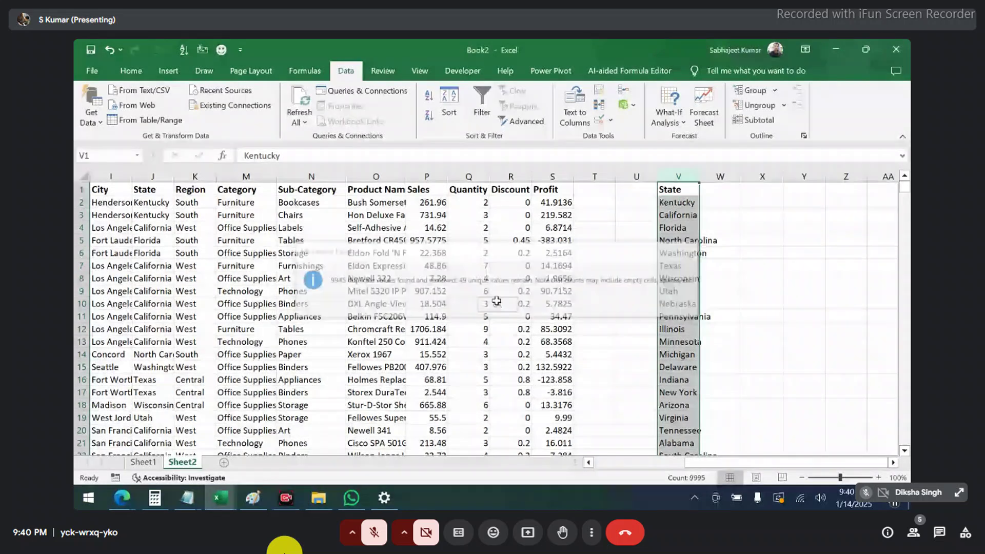
{"action": "left_click", "coordinate": [241, 216]}
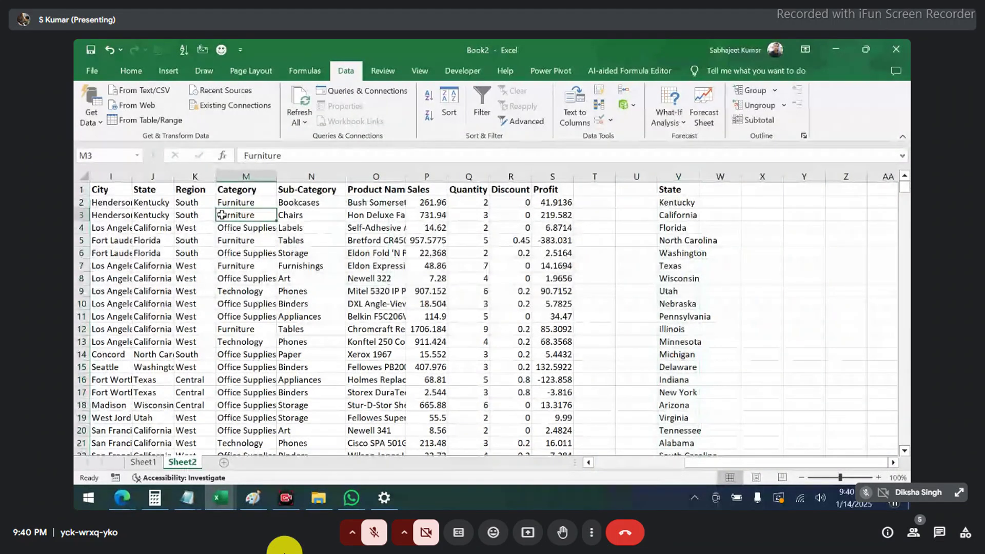
{"action": "left_click_drag", "start_coordinate": [149, 199], "coordinate": [151, 212]}
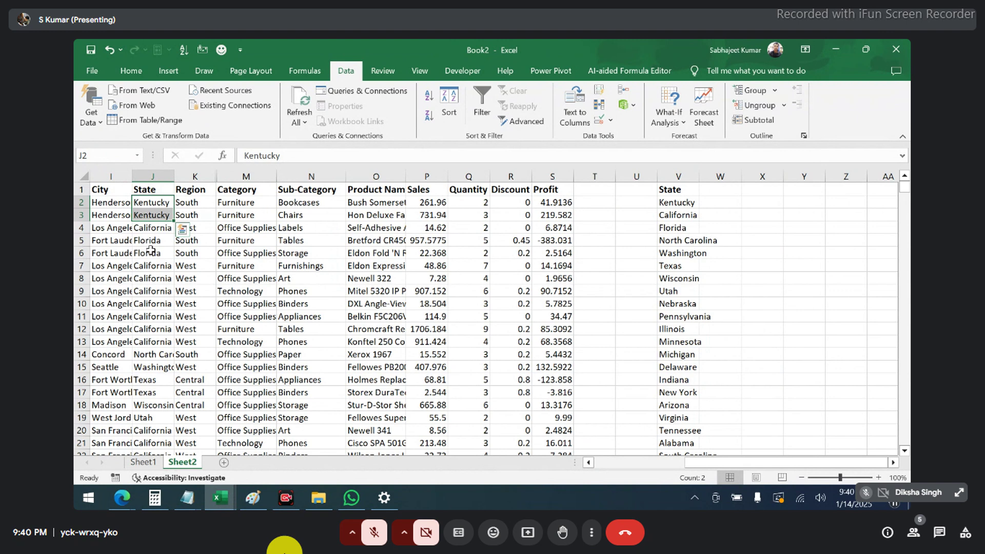
{"action": "double_click", "coordinate": [699, 176]}
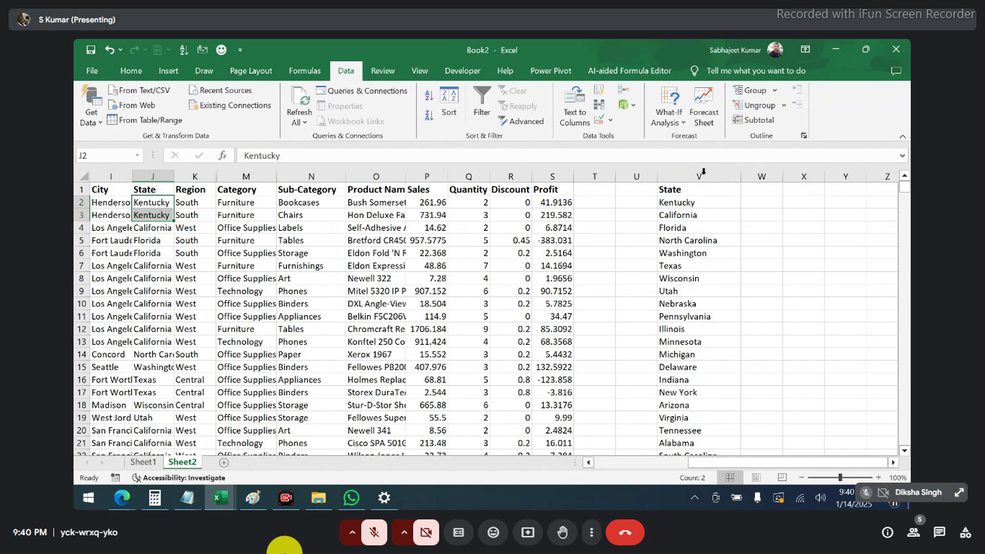
Enter =COUNTIF(J:J,V2) in W2 to count the orders per state and fill it down the state list.
{"action": "left_click", "coordinate": [764, 202]}
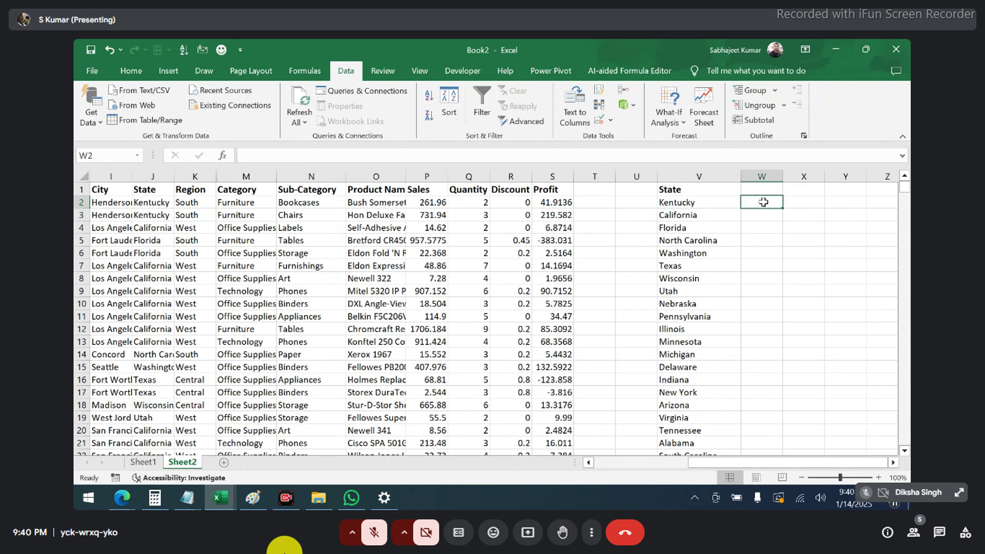
{"action": "type", "text": "=coun"}
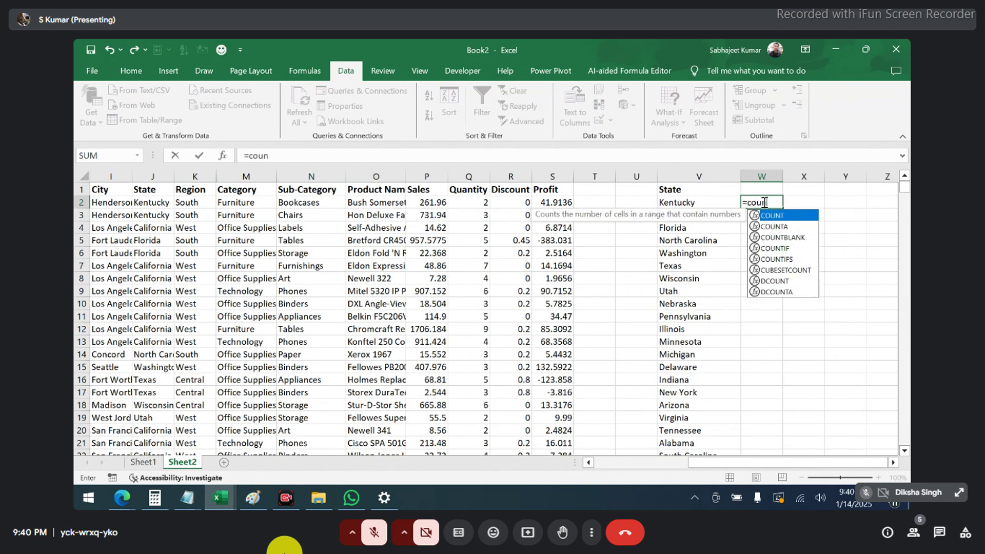
{"action": "key", "text": "Down"}
{"action": "key", "text": "Down"}
{"action": "key", "text": "Down"}
{"action": "key", "text": "Tab"}
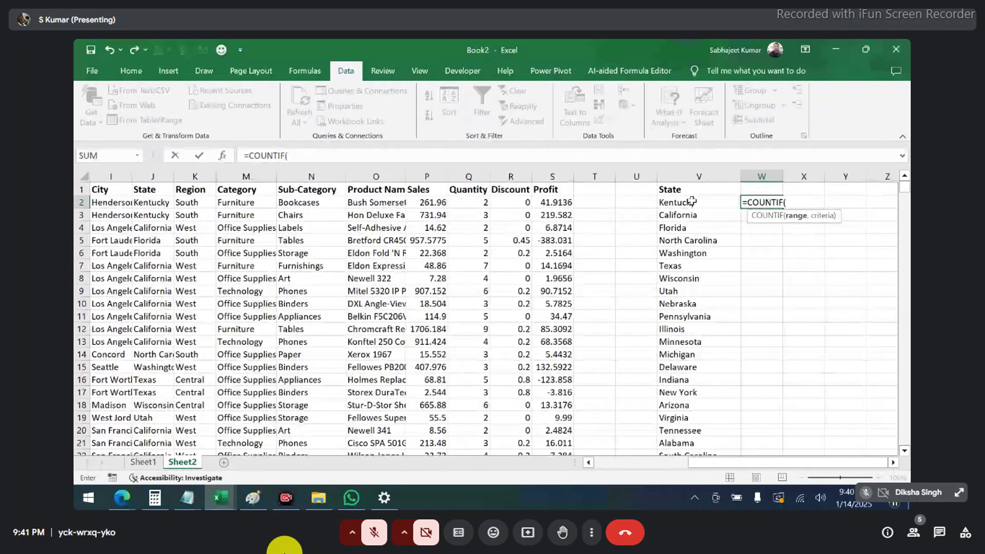
{"action": "left_click", "coordinate": [163, 175]}
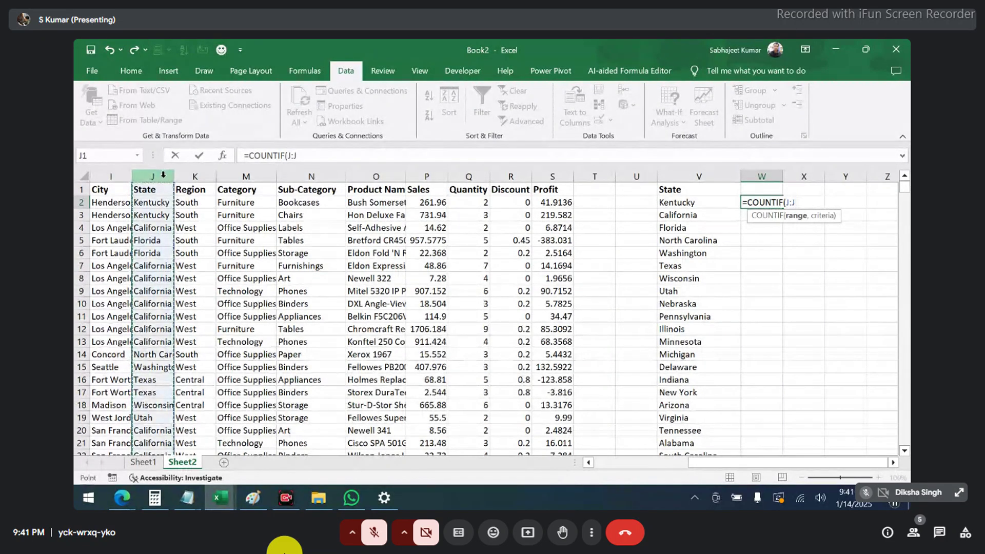
{"action": "type", "text": ","}
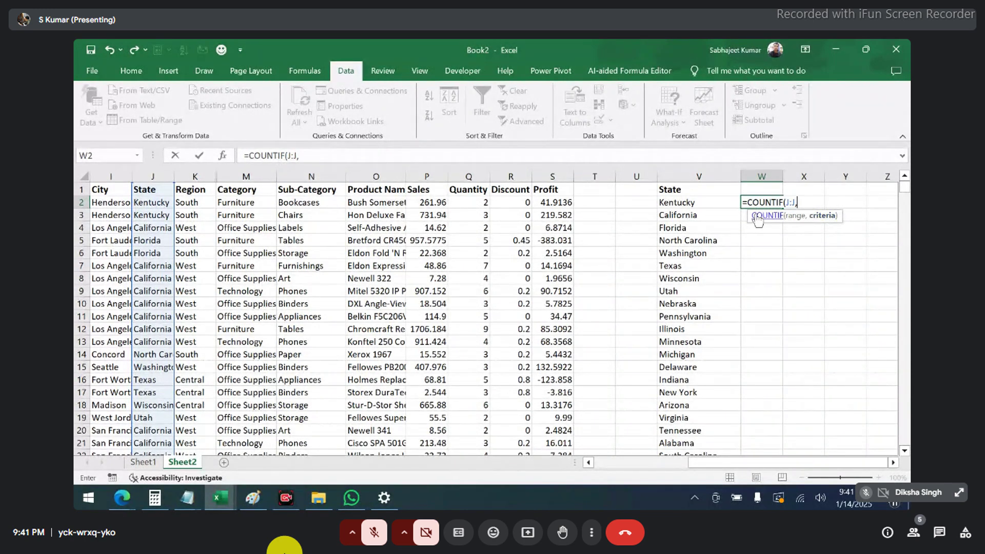
{"action": "left_click", "coordinate": [699, 201]}
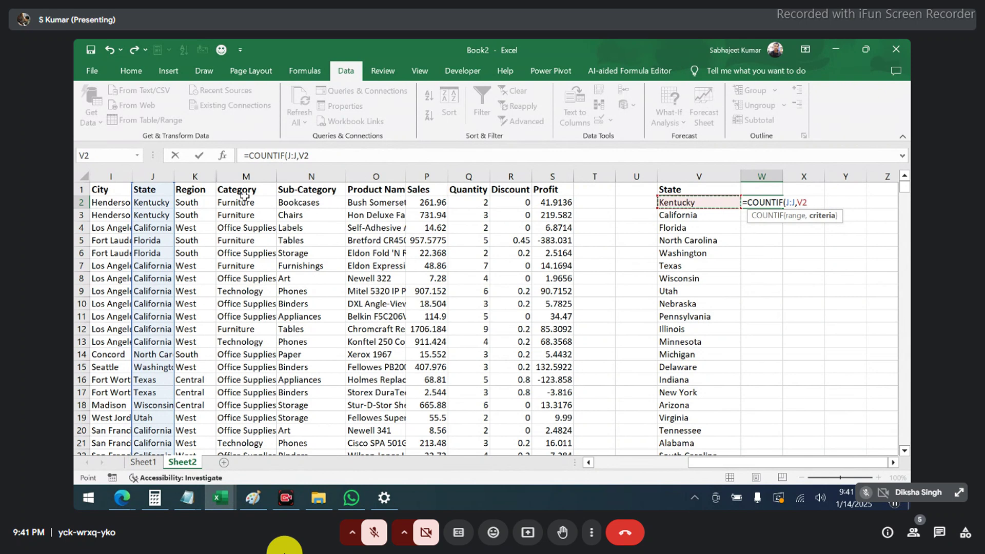
{"action": "key", "text": "Return"}
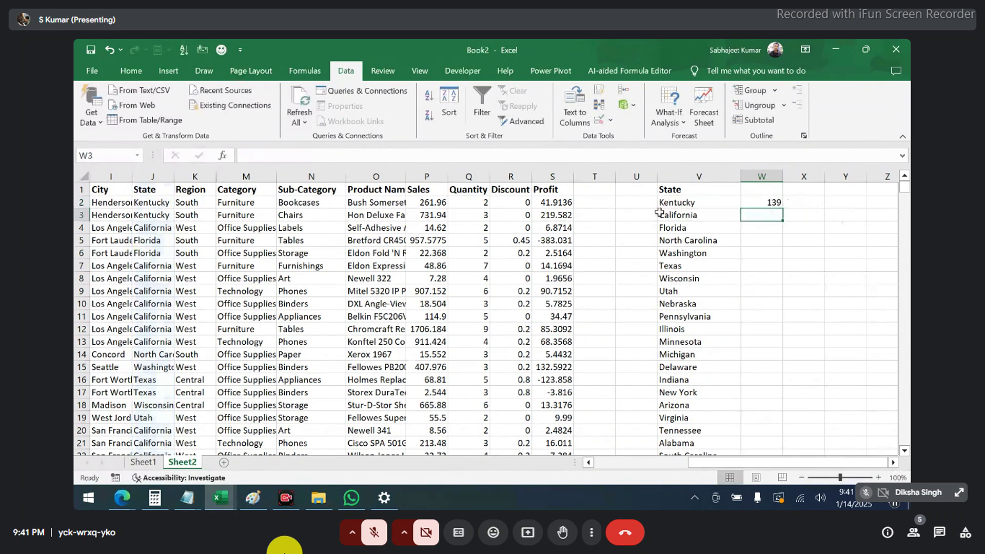
{"action": "left_click", "coordinate": [769, 202]}
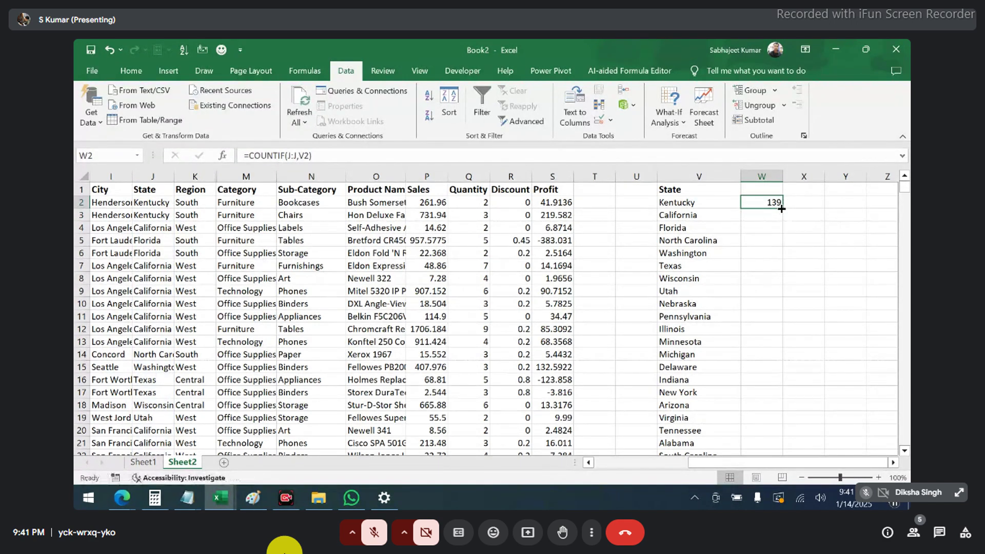
{"action": "double_click", "coordinate": [781, 209]}
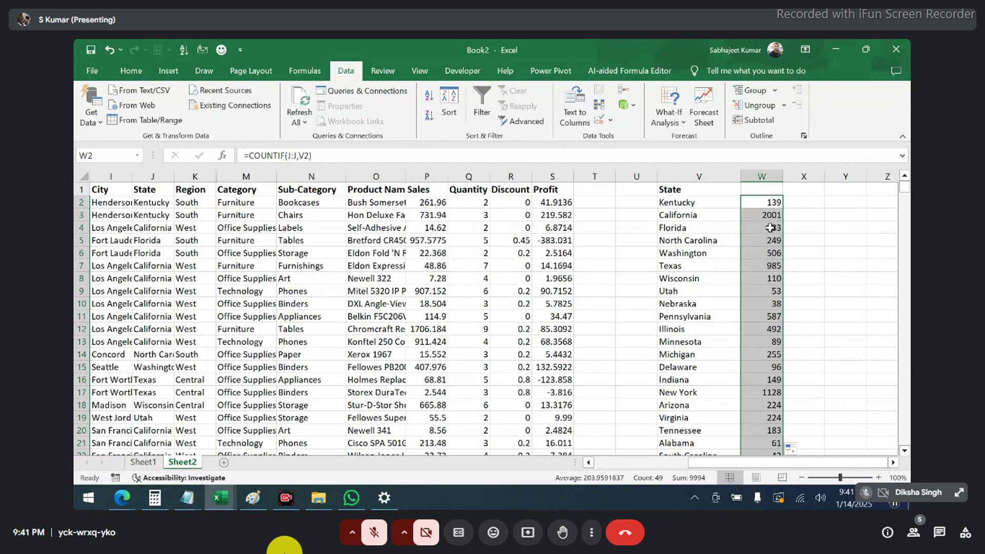
Review the order counts from the end of the state list back up to the Utah row.
{"action": "left_click", "coordinate": [769, 228]}
{"action": "key", "text": "ctrl+Down"}
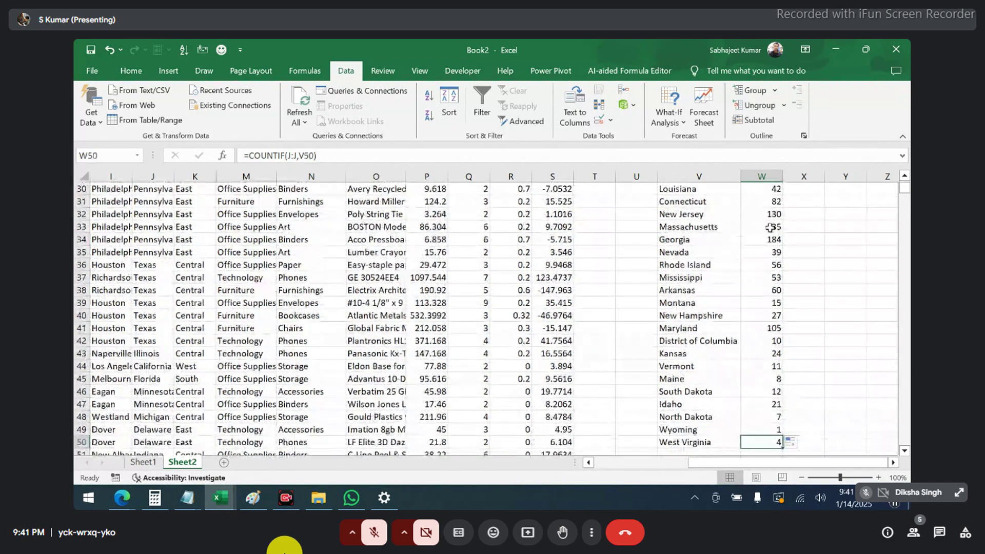
{"action": "key", "text": "Left"}
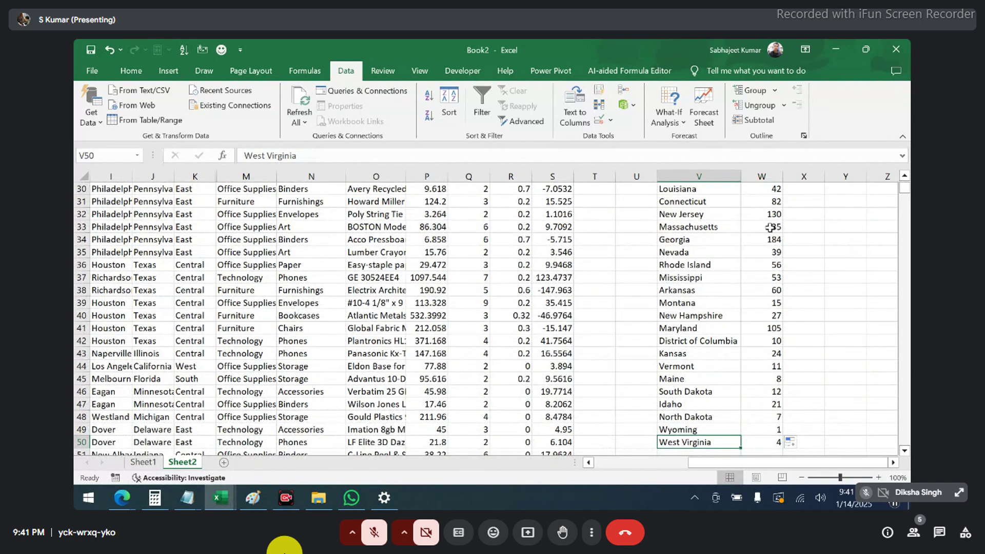
{"action": "key", "text": "shift+Right"}
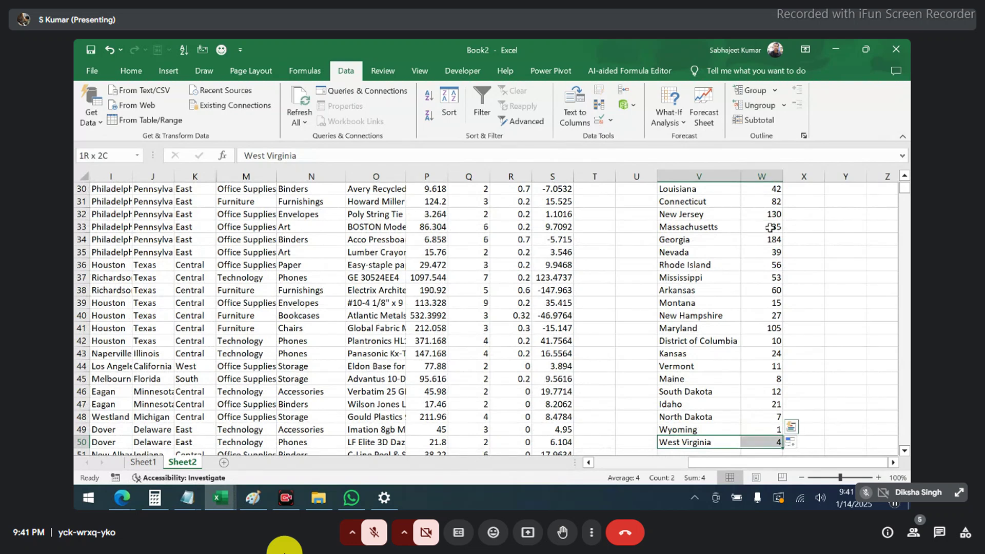
{"action": "key", "text": "ctrl+Up"}
{"action": "key", "text": "Down"}
{"action": "key", "text": "Down"}
{"action": "key", "text": "Down"}
{"action": "key", "text": "Down"}
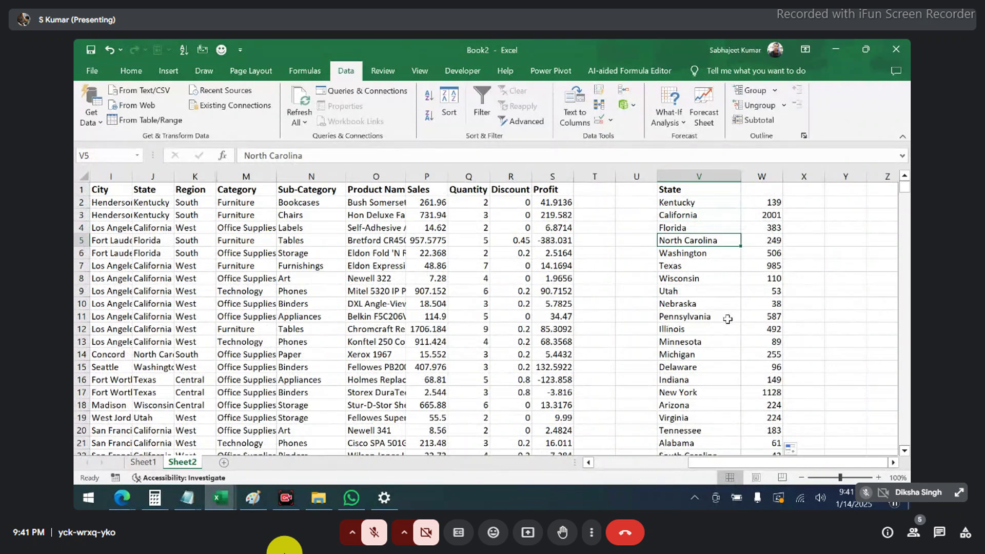
{"action": "left_click_drag", "start_coordinate": [688, 291], "coordinate": [774, 291]}
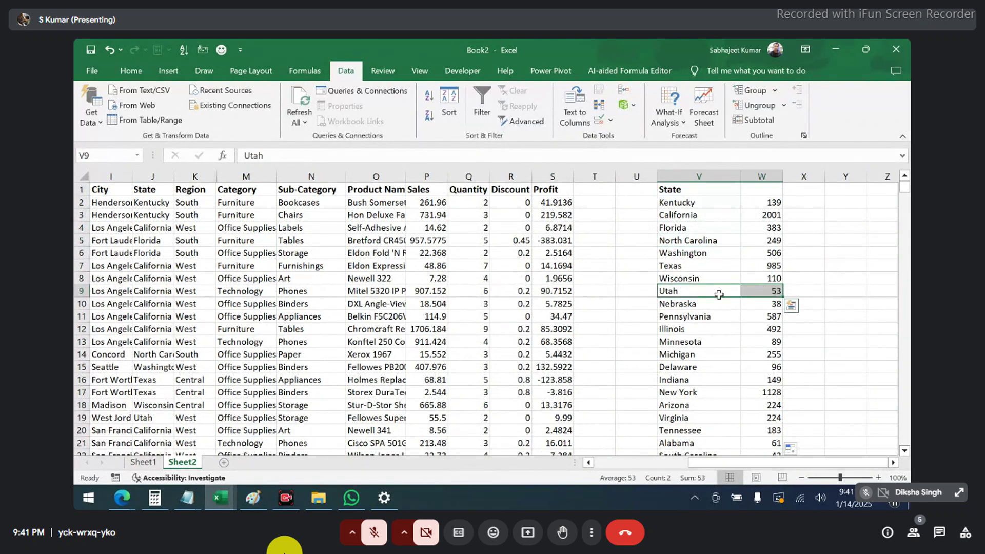
Filter the orders data to the state Utah and select the State column to check its record count.
{"action": "left_click", "coordinate": [150, 193]}
{"action": "key", "text": "ctrl+shift+l"}
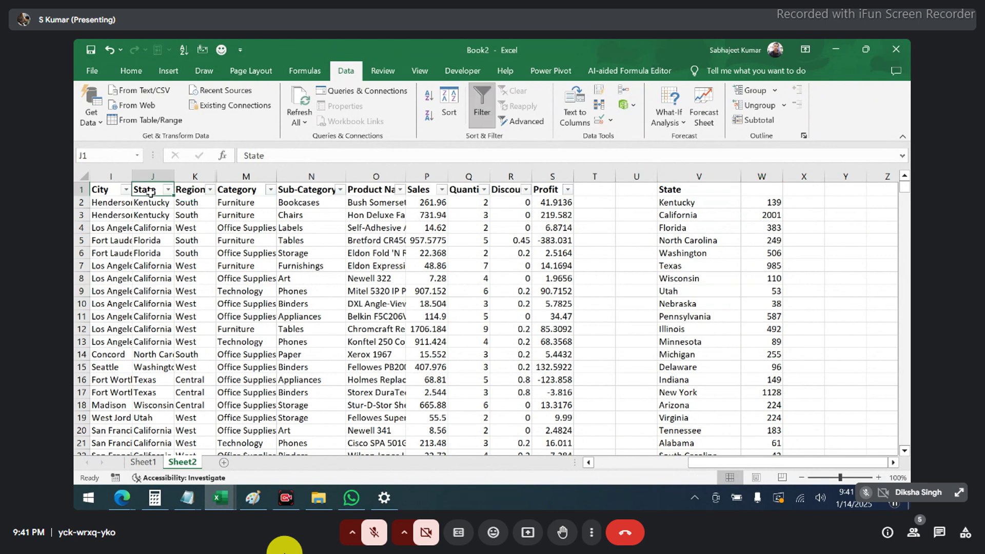
{"action": "left_click", "coordinate": [169, 190]}
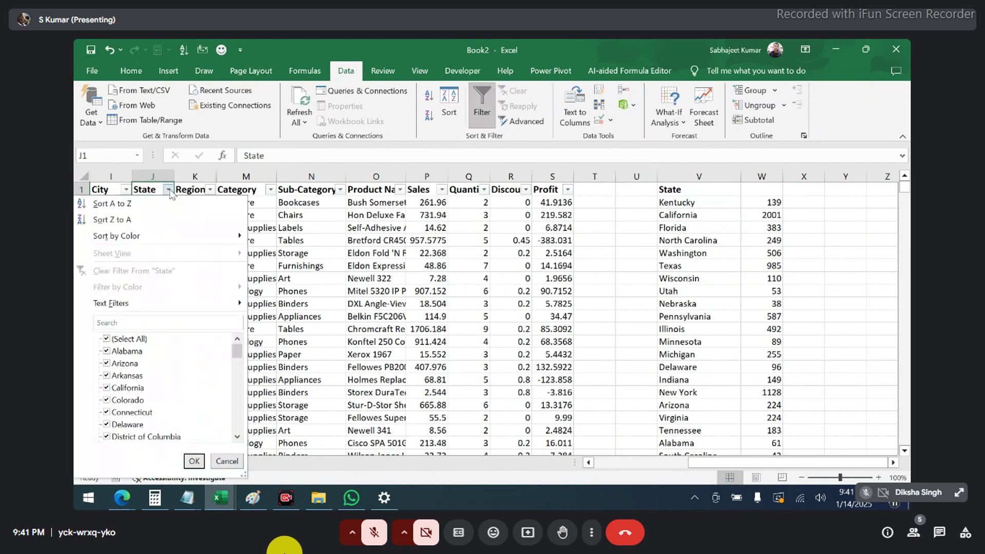
{"action": "left_click", "coordinate": [121, 323]}
{"action": "type", "text": "uta"}
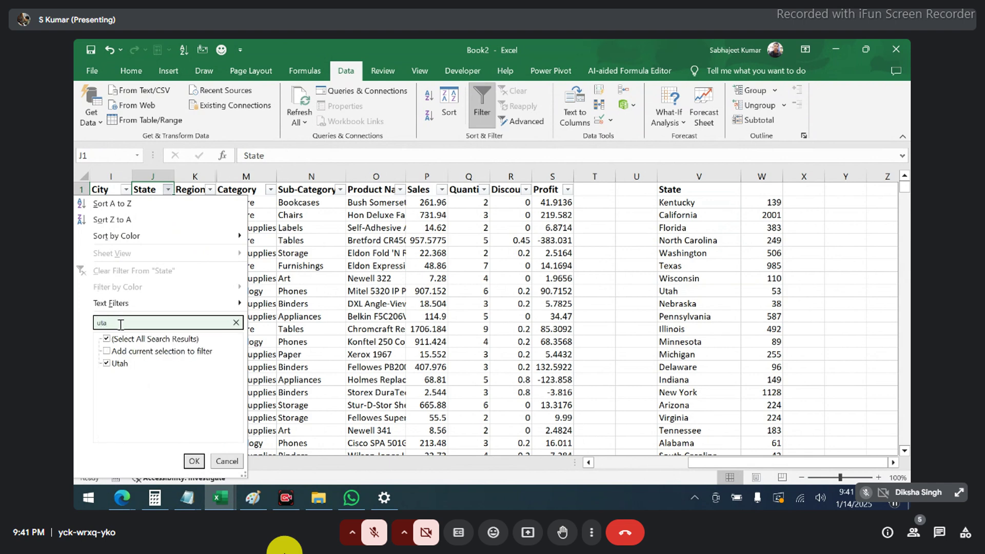
{"action": "left_click", "coordinate": [194, 461]}
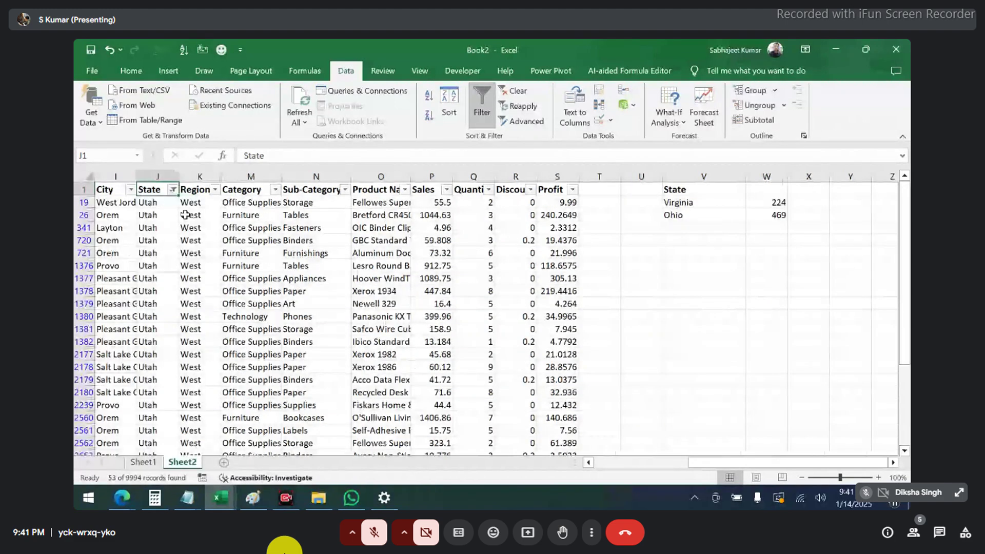
{"action": "key", "text": "ctrl+space"}
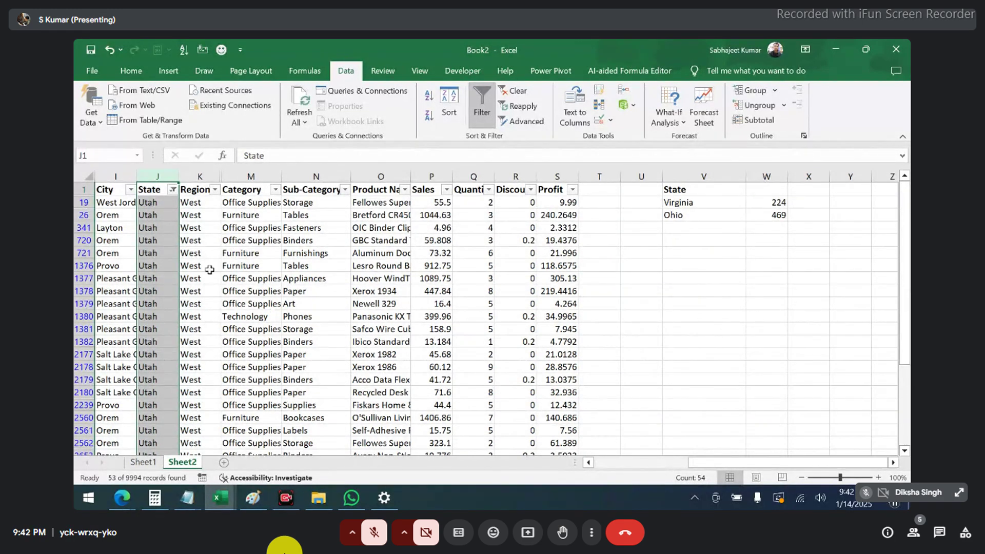
Remove the filter from the orders data and select Utah with its count in the state list.
{"action": "left_click", "coordinate": [158, 189]}
{"action": "left_click", "coordinate": [159, 189]}
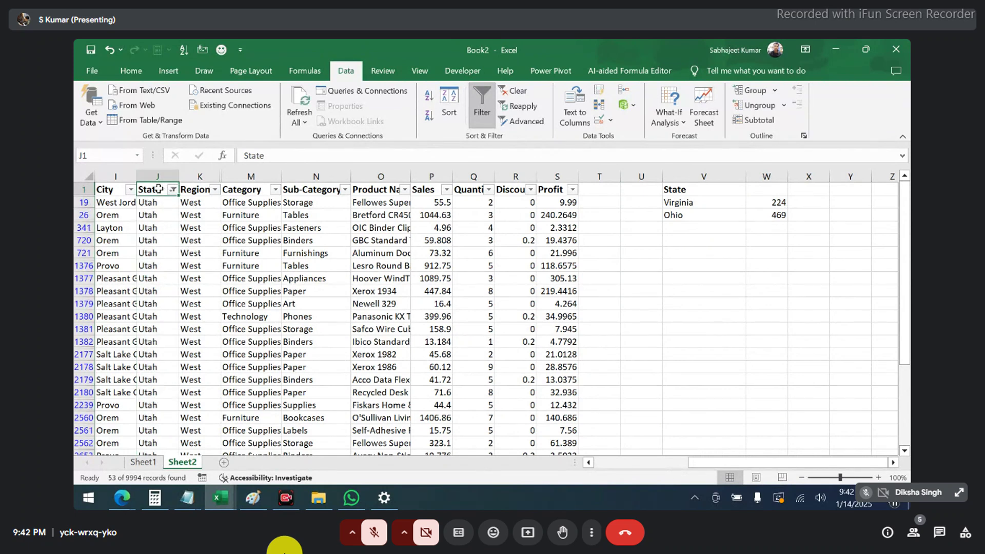
{"action": "key", "text": "ctrl+shift+l"}
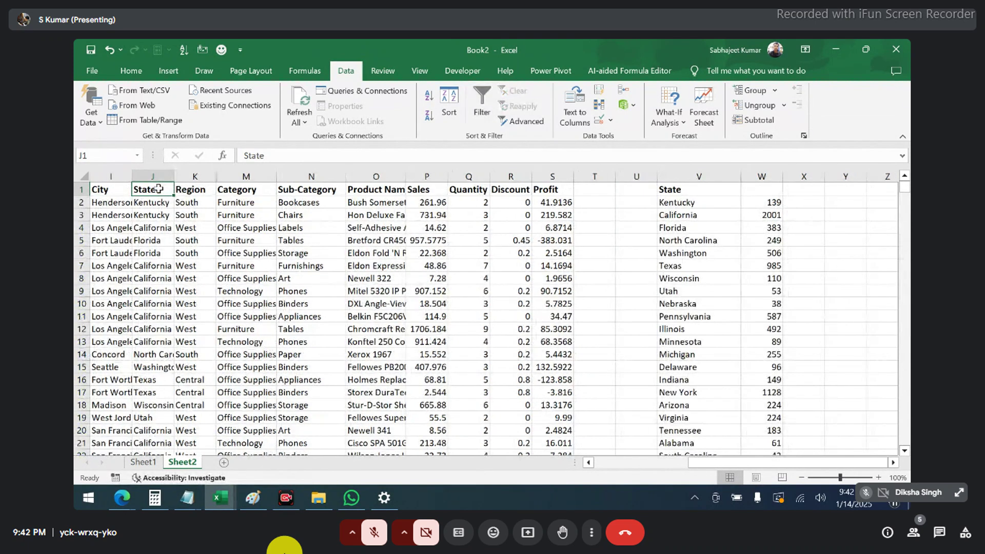
{"action": "left_click_drag", "start_coordinate": [693, 291], "coordinate": [763, 291]}
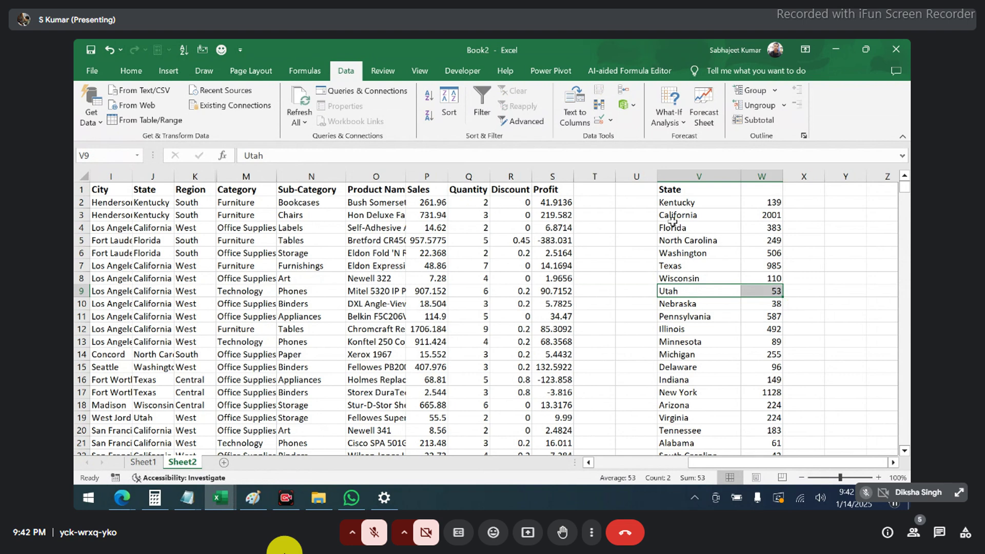
Insert eight blank columns at column U to move the state list away from the orders data.
{"action": "left_click", "coordinate": [785, 207]}
{"action": "left_click", "coordinate": [826, 189]}
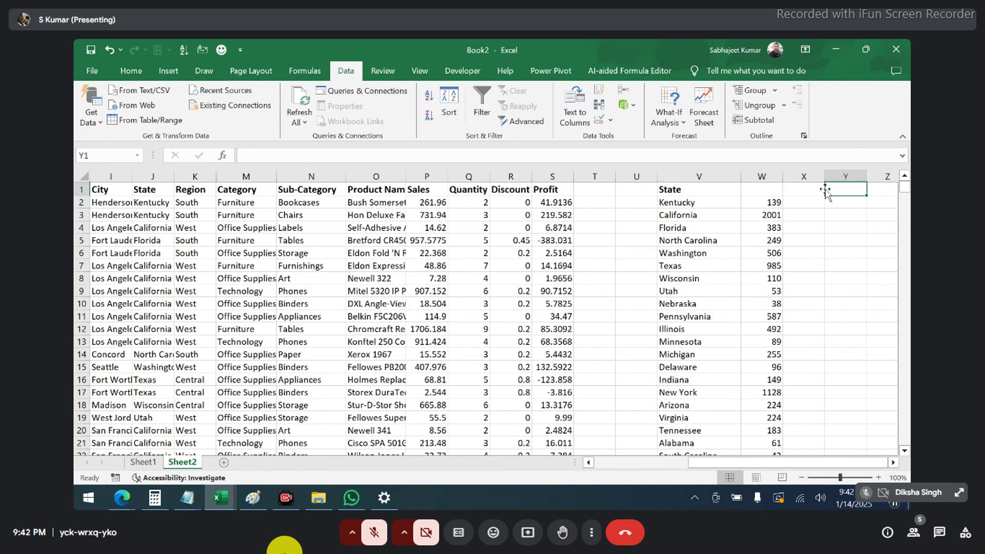
{"action": "left_click", "coordinate": [640, 176]}
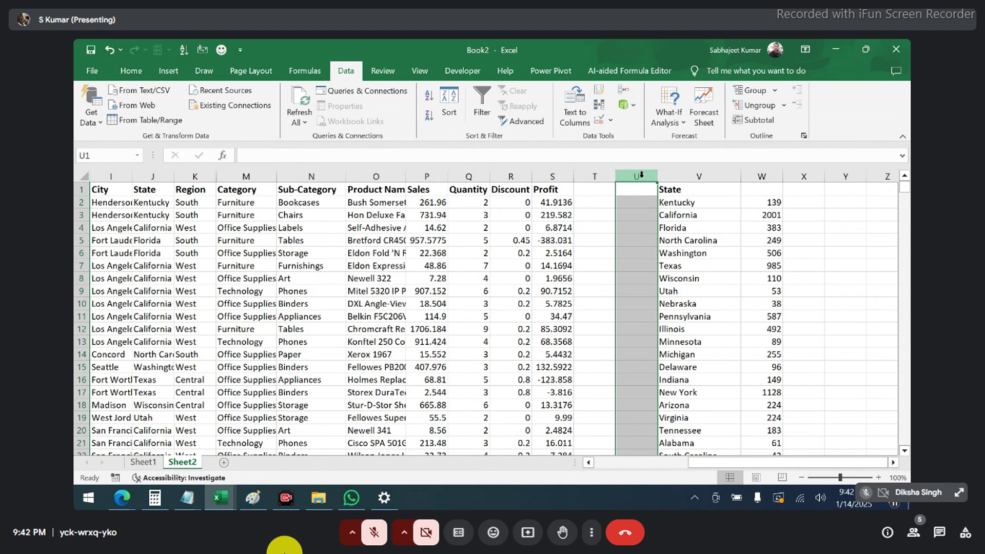
{"action": "key", "text": "ctrl+shift+plus"}
{"action": "key", "text": "ctrl+shift+plus"}
{"action": "key", "text": "ctrl+shift+plus"}
{"action": "key", "text": "ctrl+shift+plus"}
{"action": "key", "text": "ctrl+shift+plus"}
{"action": "key", "text": "ctrl+shift+plus"}
{"action": "key", "text": "ctrl+shift+plus"}
{"action": "key", "text": "ctrl+shift+plus"}
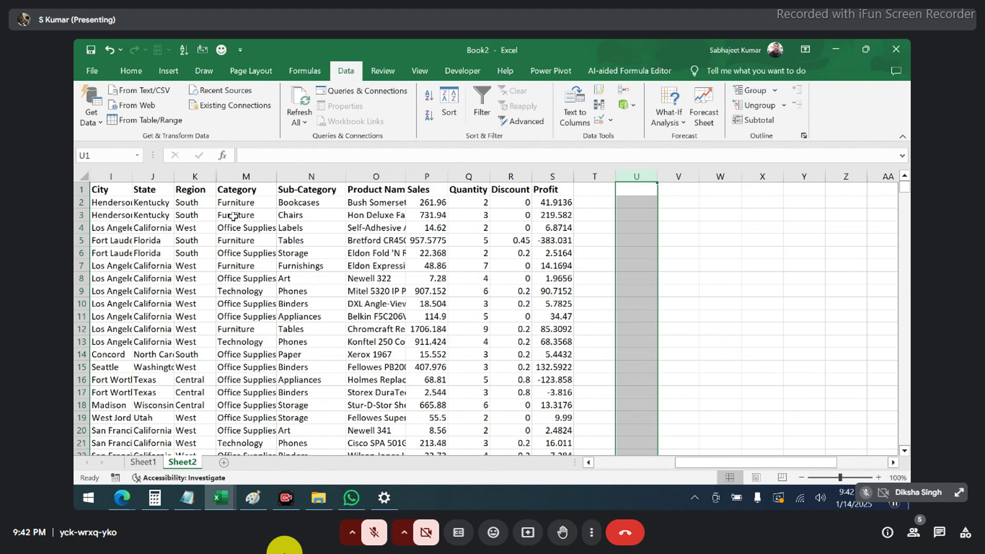
Copy the Region column into column V and remove its duplicates to get a list of unique regions.
{"action": "left_click", "coordinate": [197, 176]}
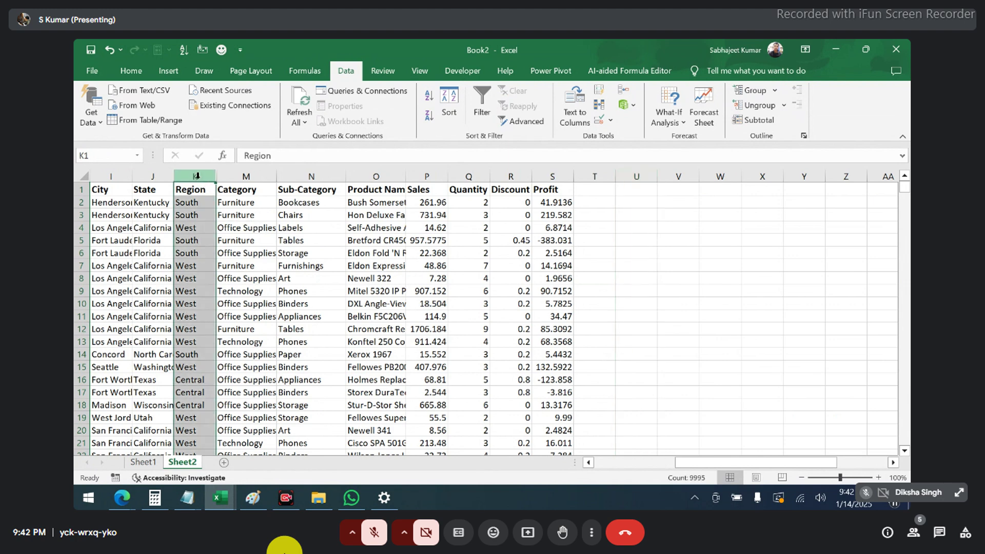
{"action": "key", "text": "ctrl+c"}
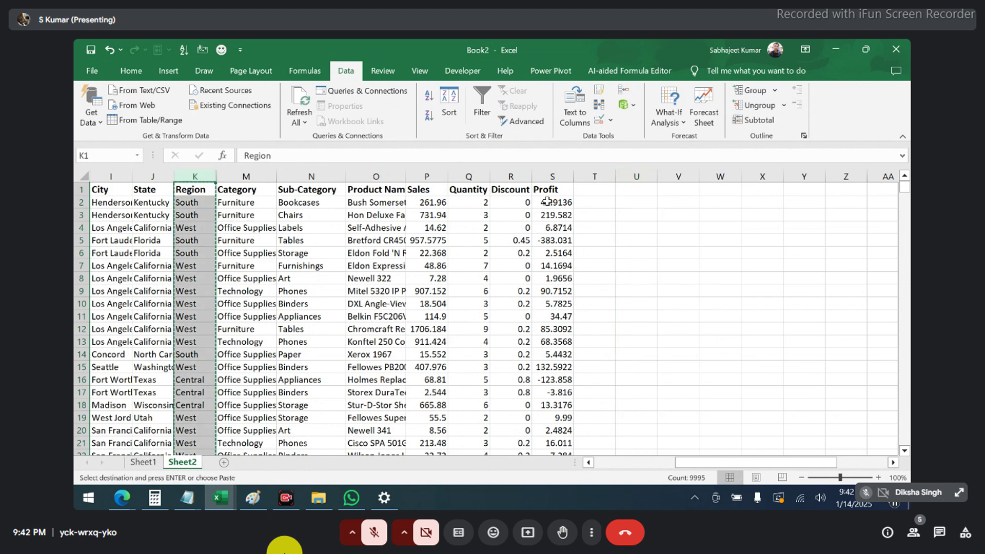
{"action": "left_click", "coordinate": [671, 189]}
{"action": "key", "text": "ctrl+v"}
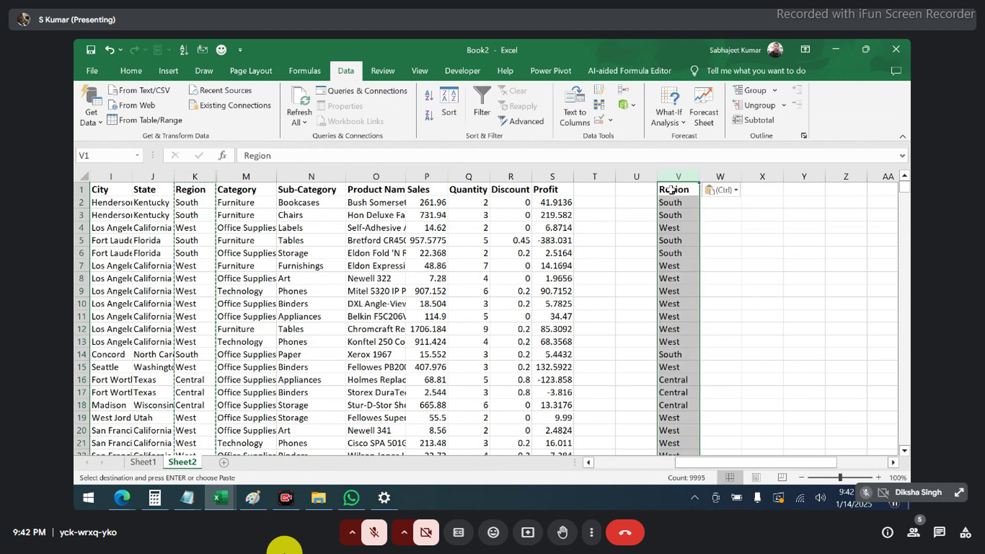
{"action": "key", "text": "alt+a"}
{"action": "key", "text": "m"}
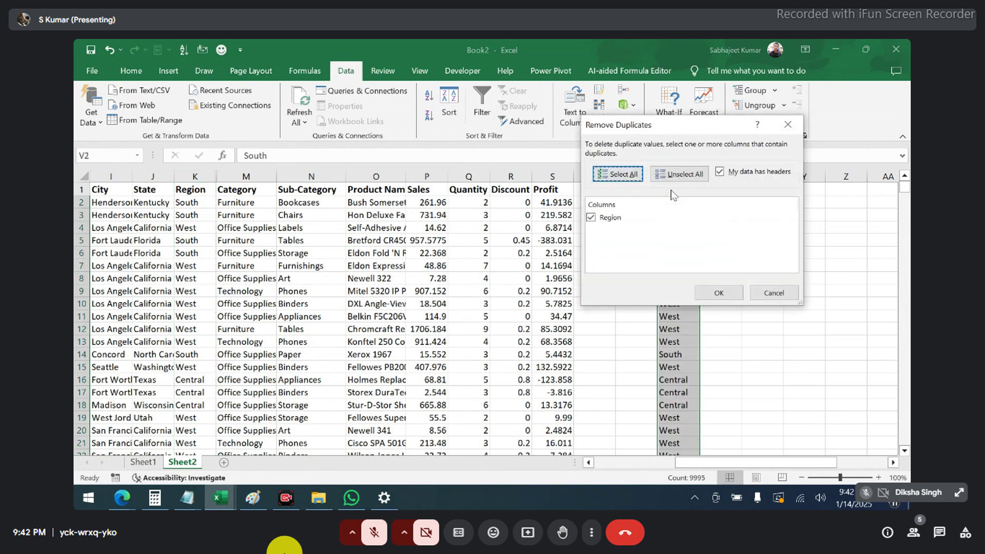
{"action": "left_click", "coordinate": [718, 292]}
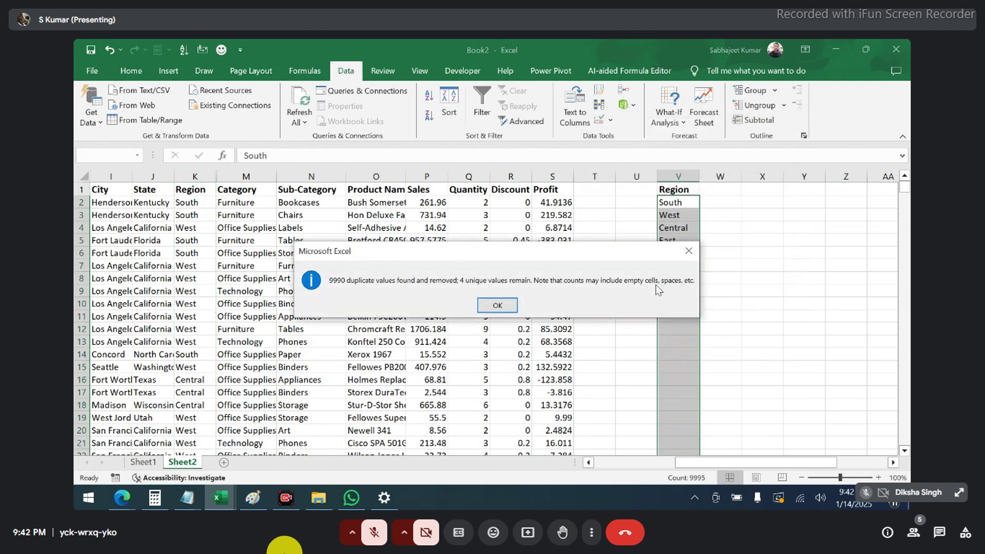
{"action": "left_click", "coordinate": [494, 309]}
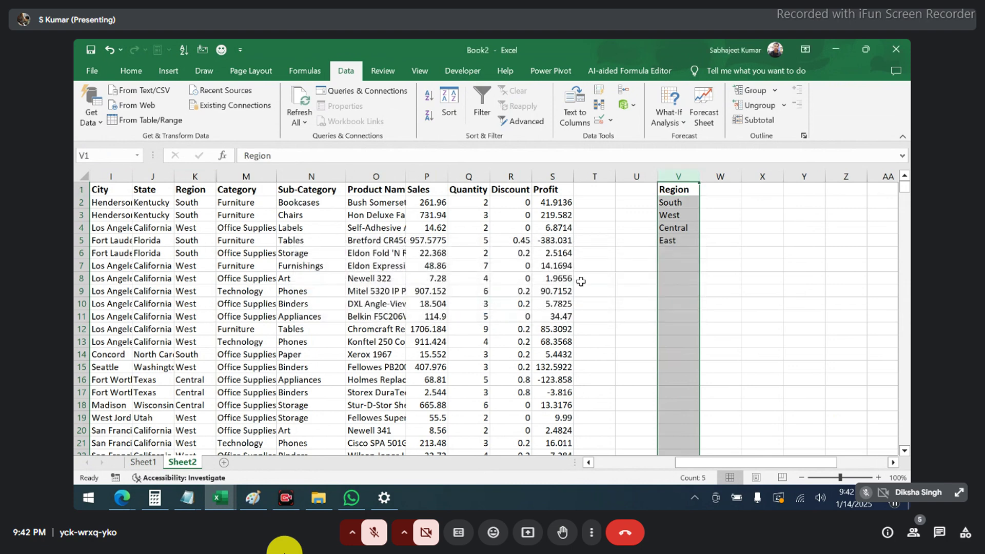
{"action": "left_click", "coordinate": [675, 238]}
{"action": "left_click_drag", "start_coordinate": [675, 203], "coordinate": [676, 241]}
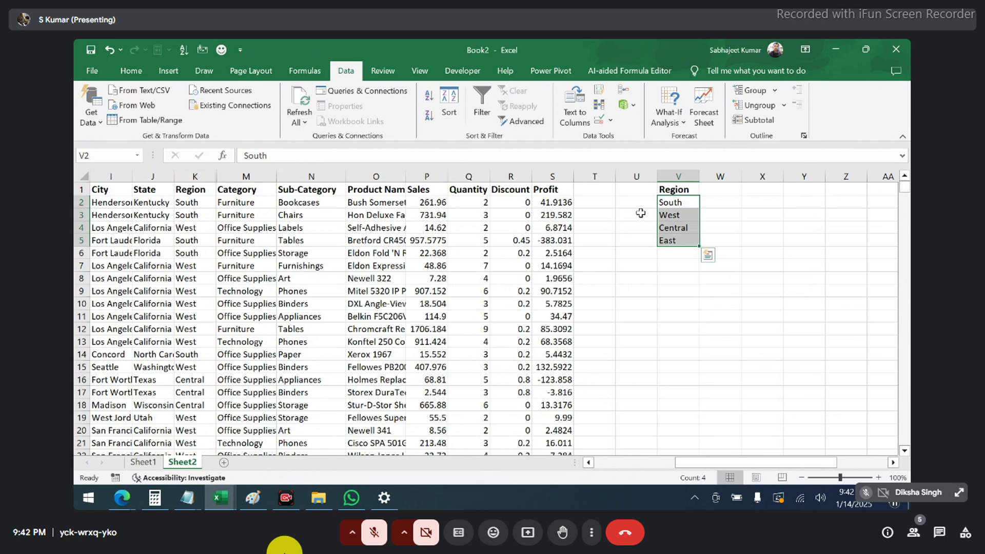
Add a Qty heading in W1 and enter the criteria 2 for South and >3 for West.
{"action": "left_click", "coordinate": [722, 191]}
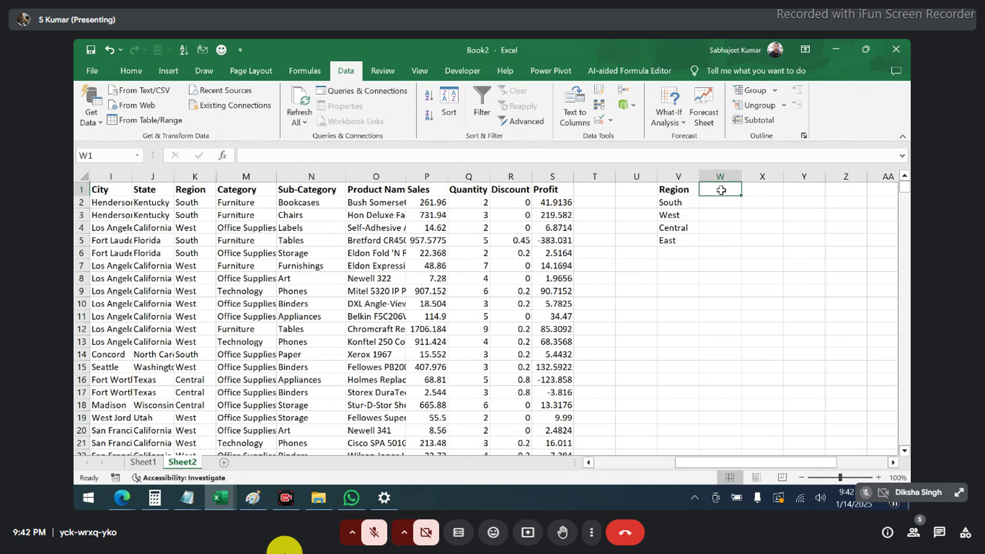
{"action": "type", "text": "Qty"}
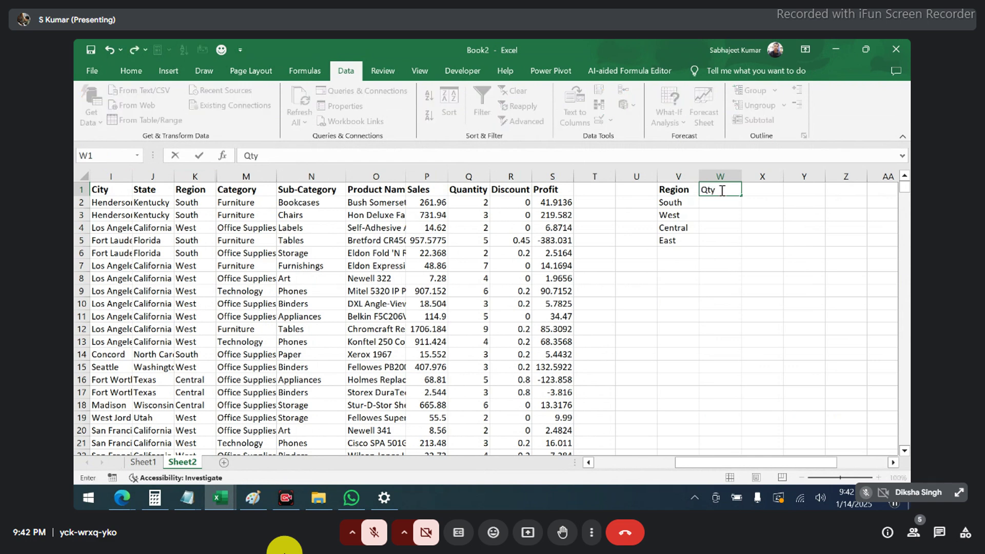
{"action": "key", "text": "Return"}
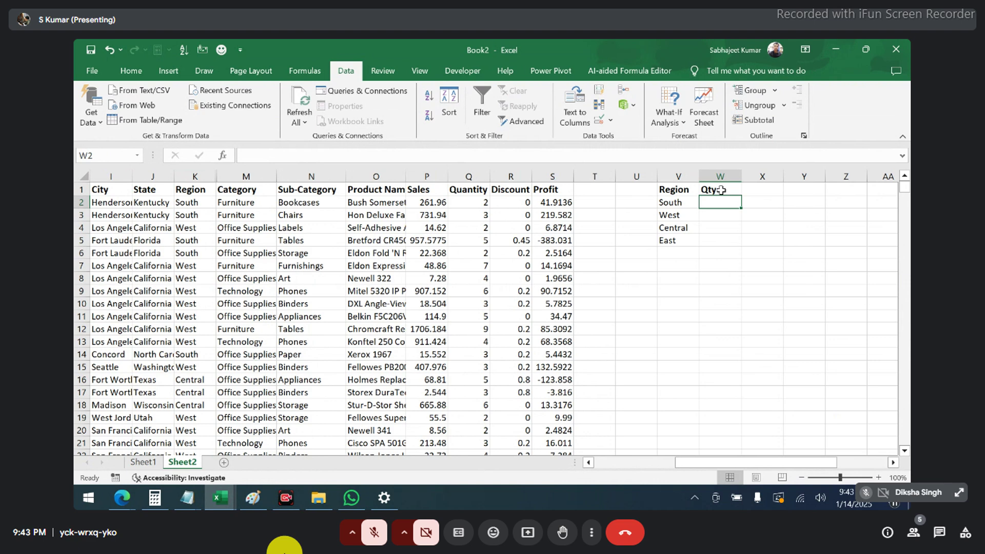
{"action": "type", "text": "2"}
{"action": "key", "text": "Return"}
{"action": "type", "text": ">"}
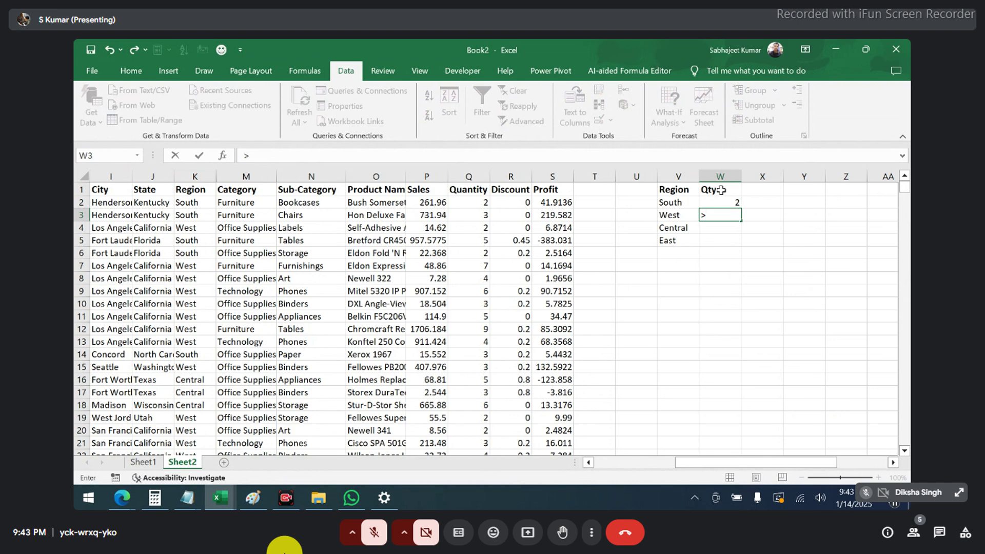
{"action": "type", "text": "3"}
{"action": "key", "text": "Return"}
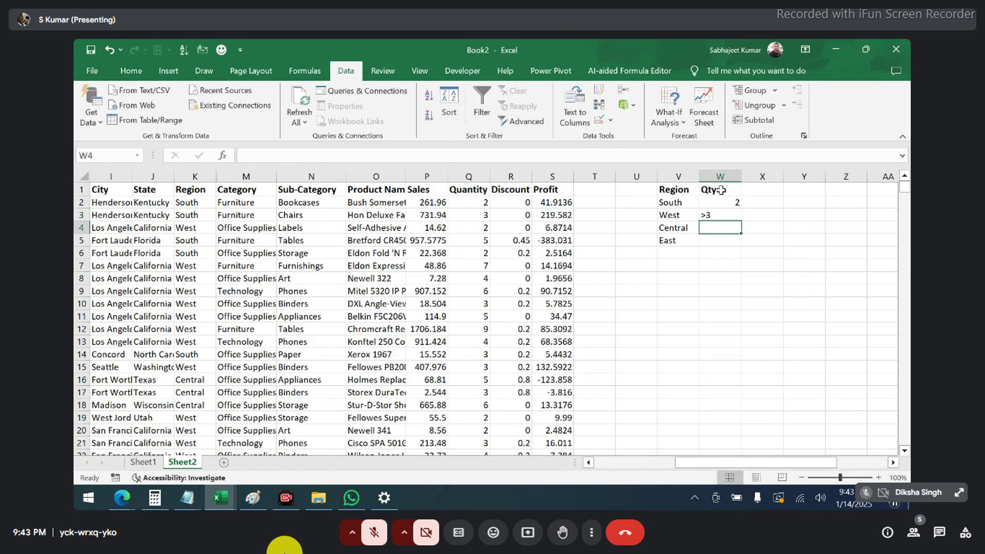
Enter the Qty criteria <=4 for Central and >=3 for East, then select W2:W5.
{"action": "type", "text": "<"}
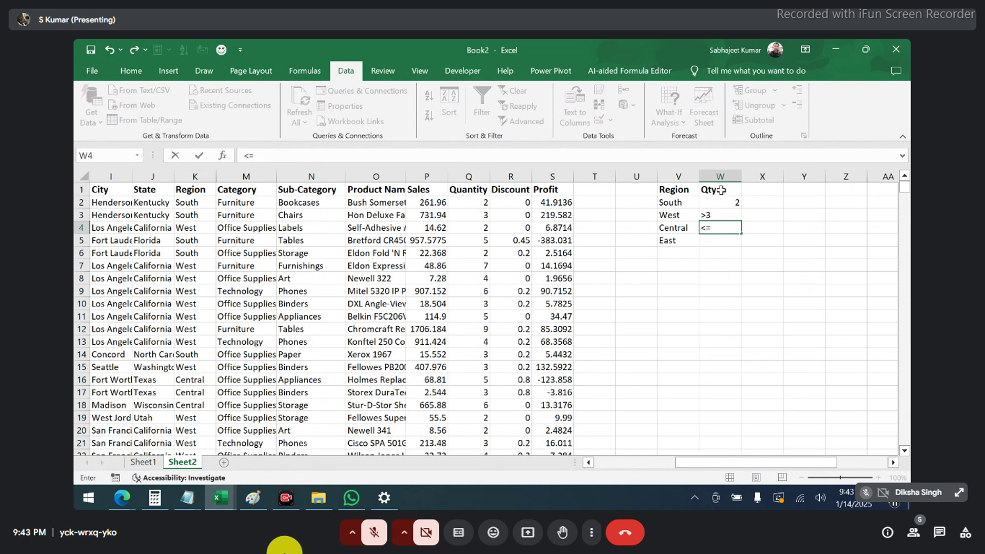
{"action": "type", "text": "=4"}
{"action": "key", "text": "Return"}
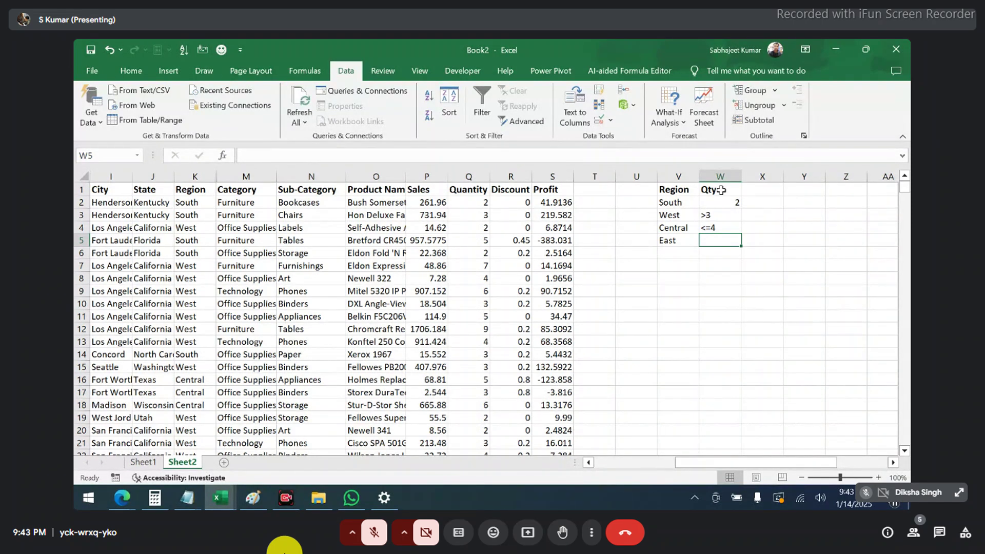
{"action": "type", "text": "3>"}
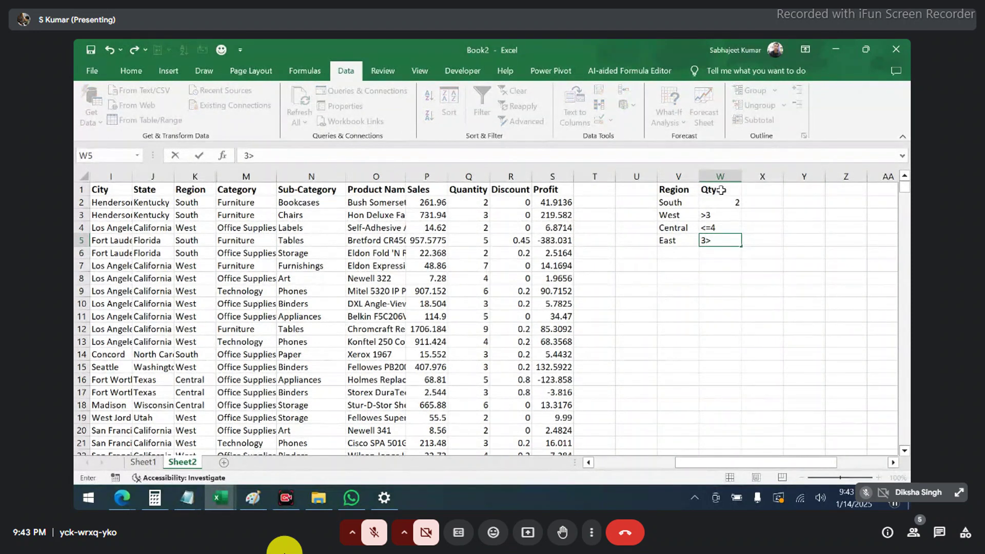
{"action": "key", "text": "BackSpace"}
{"action": "key", "text": "BackSpace"}
{"action": "type", "text": ">=3"}
{"action": "key", "text": "Return"}
{"action": "key", "text": "Up"}
{"action": "key", "text": "Up"}
{"action": "key", "text": "Up"}
{"action": "key", "text": "Up"}
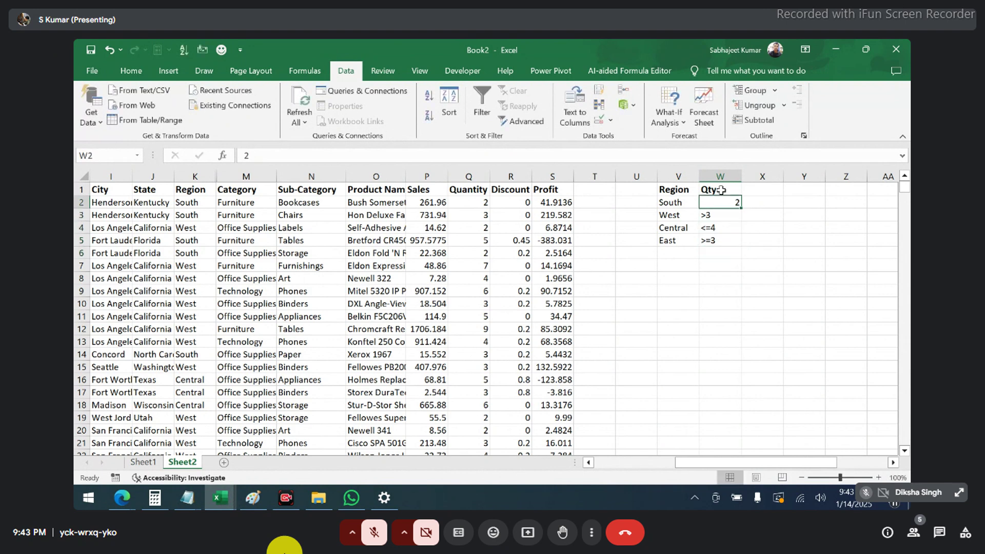
{"action": "key", "text": "shift+Down"}
{"action": "key", "text": "shift+Down"}
{"action": "key", "text": "shift+Down"}
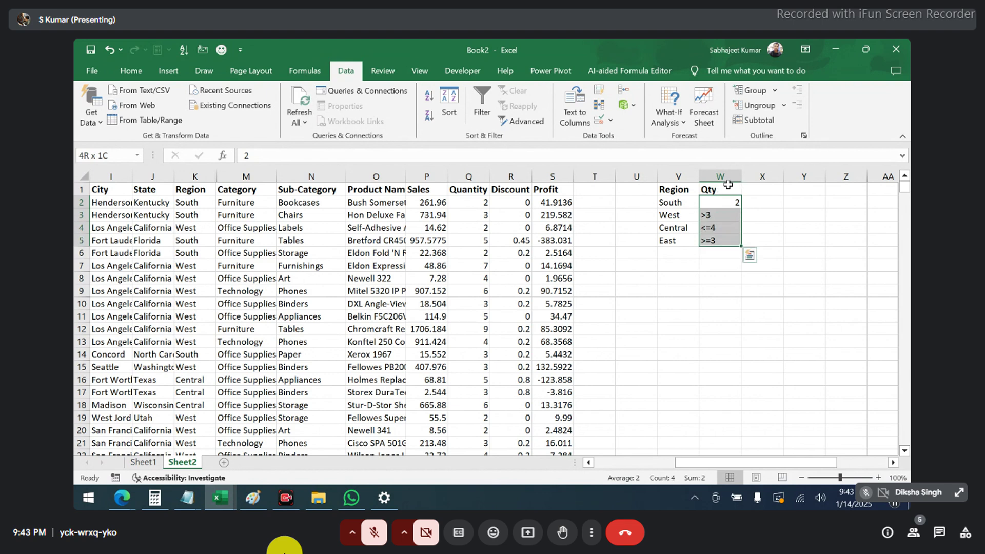
Copy the Sub-Category heading into X1 and widen column X to fit it.
{"action": "left_click", "coordinate": [308, 193]}
{"action": "key", "text": "ctrl+c"}
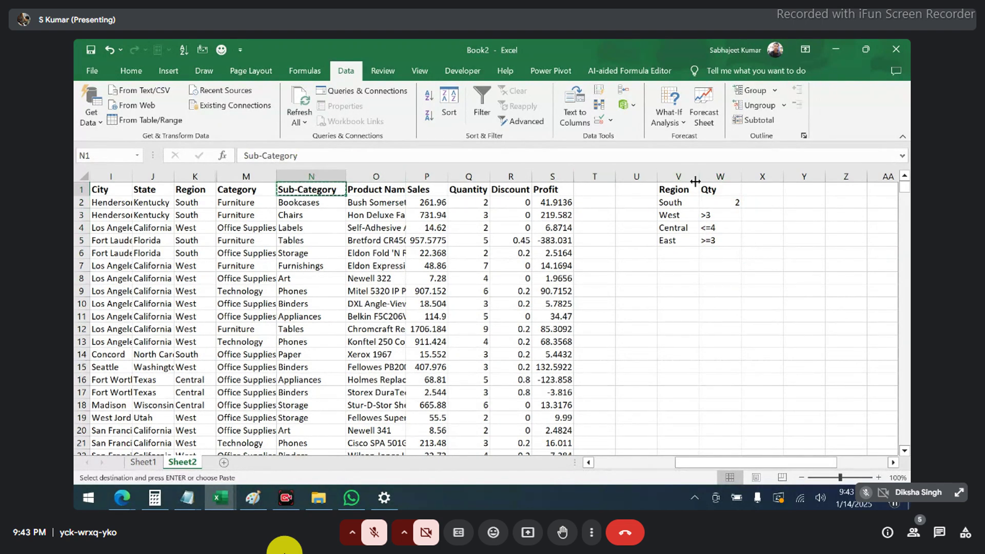
{"action": "left_click", "coordinate": [762, 192]}
{"action": "key", "text": "ctrl+v"}
{"action": "left_click_drag", "start_coordinate": [781, 180], "coordinate": [804, 180]}
Enter Bookcases, Chairs, Tables and Art as the sub-category criteria in X2:X5.
{"action": "left_click", "coordinate": [764, 204]}
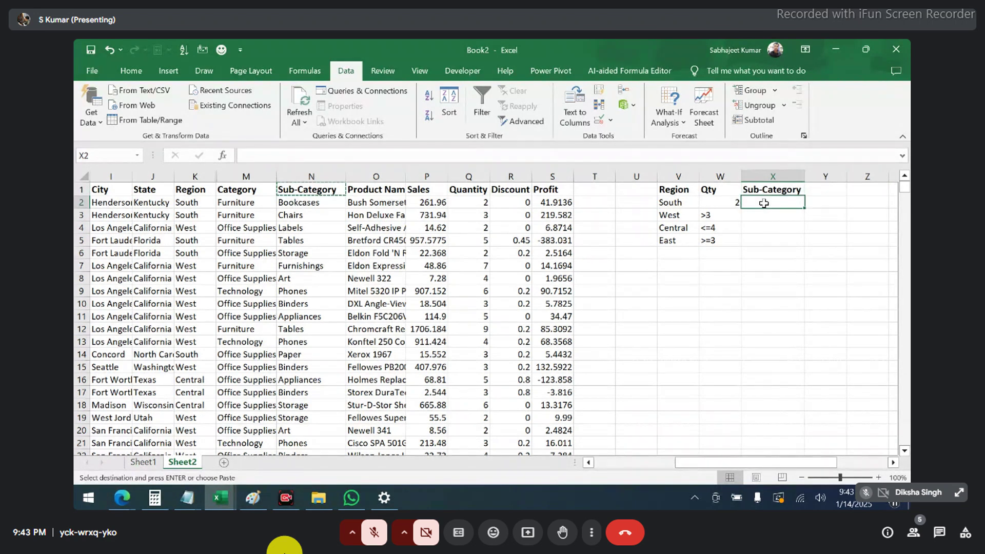
{"action": "type", "text": "Book"}
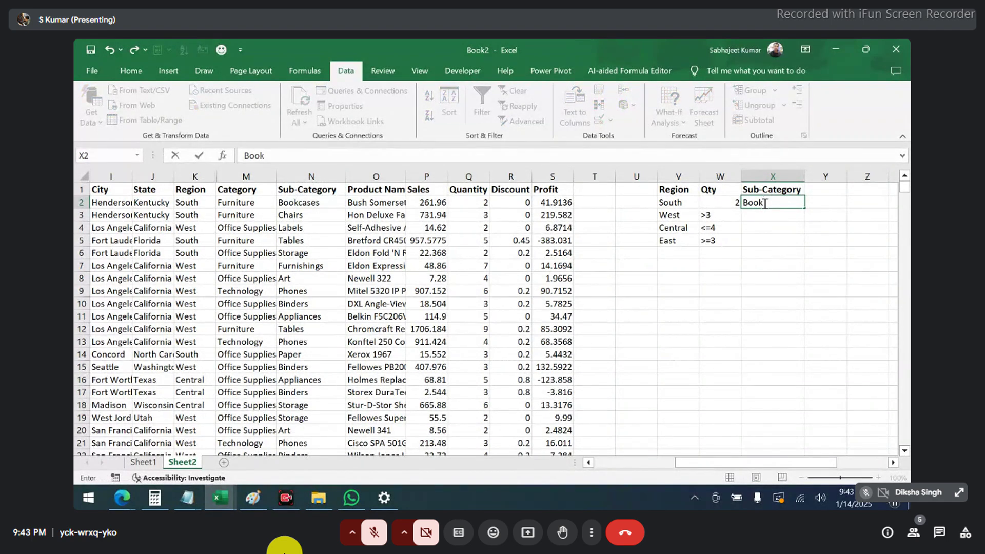
{"action": "type", "text": "cases"}
{"action": "key", "text": "Return"}
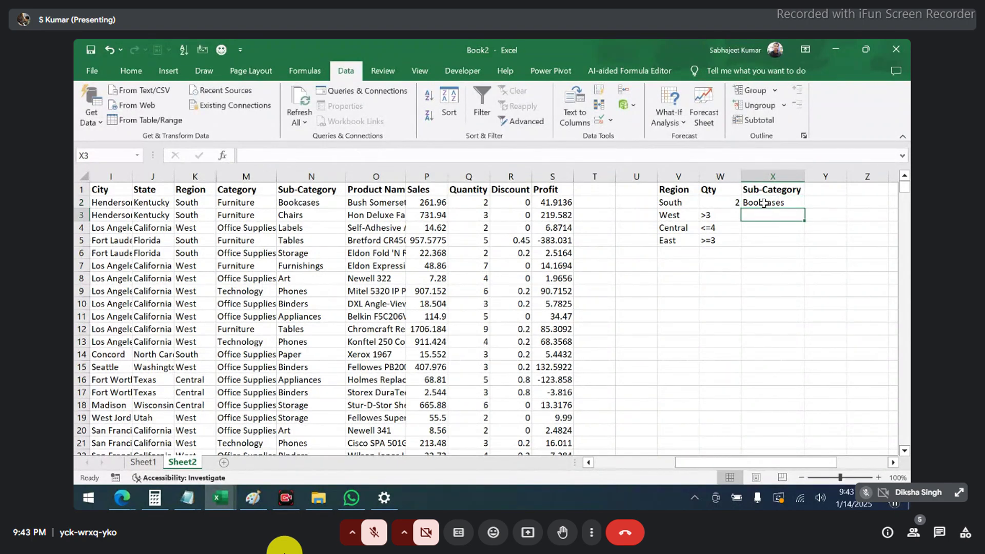
{"action": "type", "text": "Chaie"}
{"action": "type", "text": "s"}
{"action": "key", "text": "BackSpace"}
{"action": "key", "text": "BackSpace"}
{"action": "type", "text": "rs"}
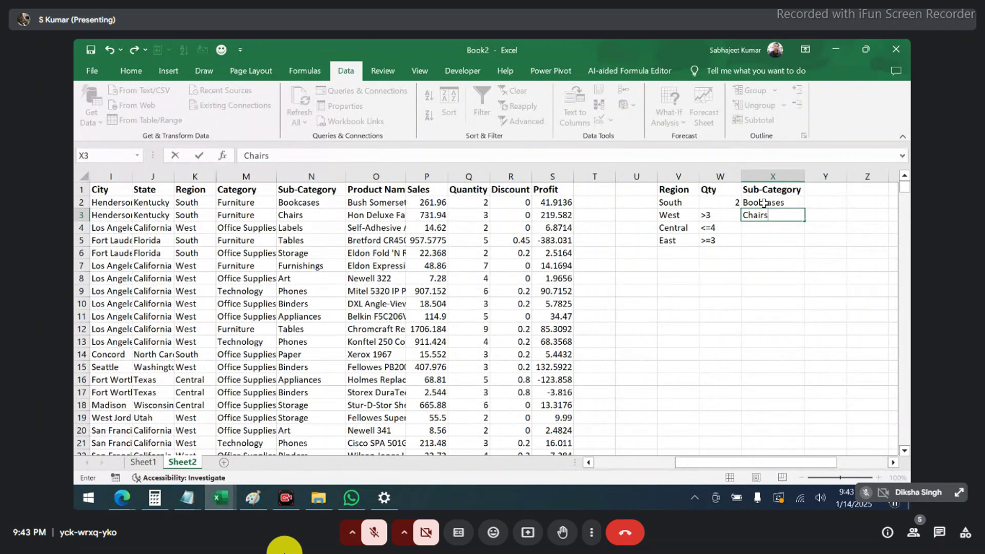
{"action": "key", "text": "Return"}
{"action": "type", "text": "Tables"}
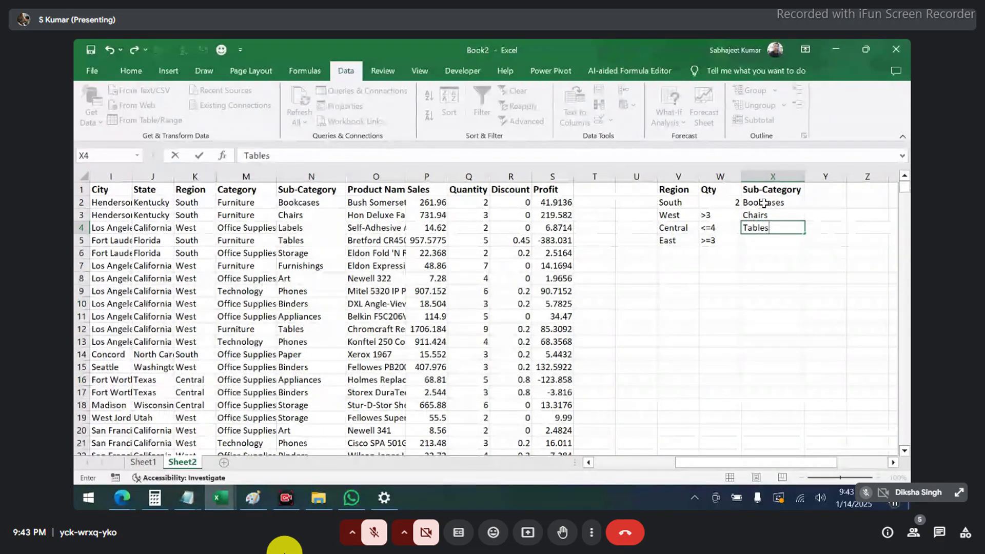
{"action": "key", "text": "Return"}
{"action": "type", "text": "Ar"}
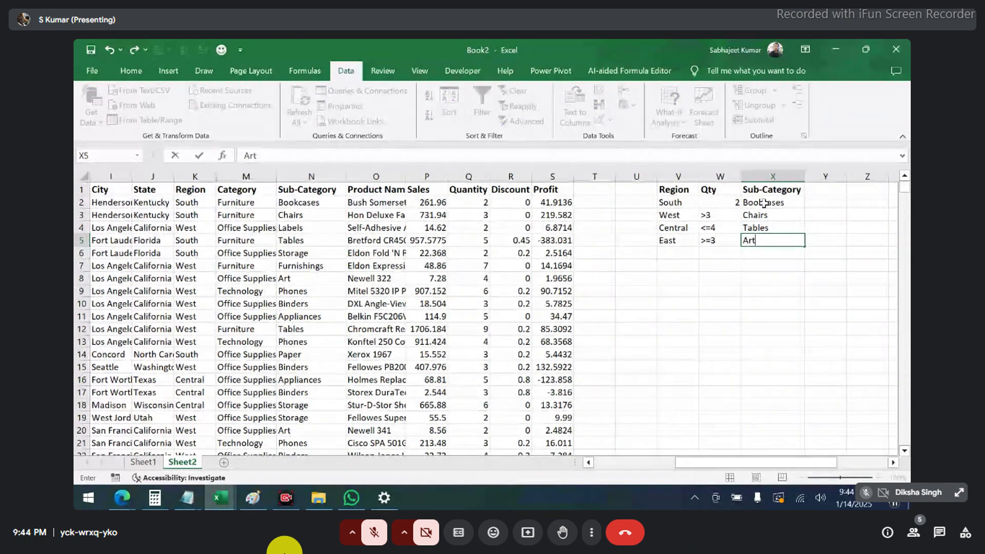
{"action": "type", "text": "t"}
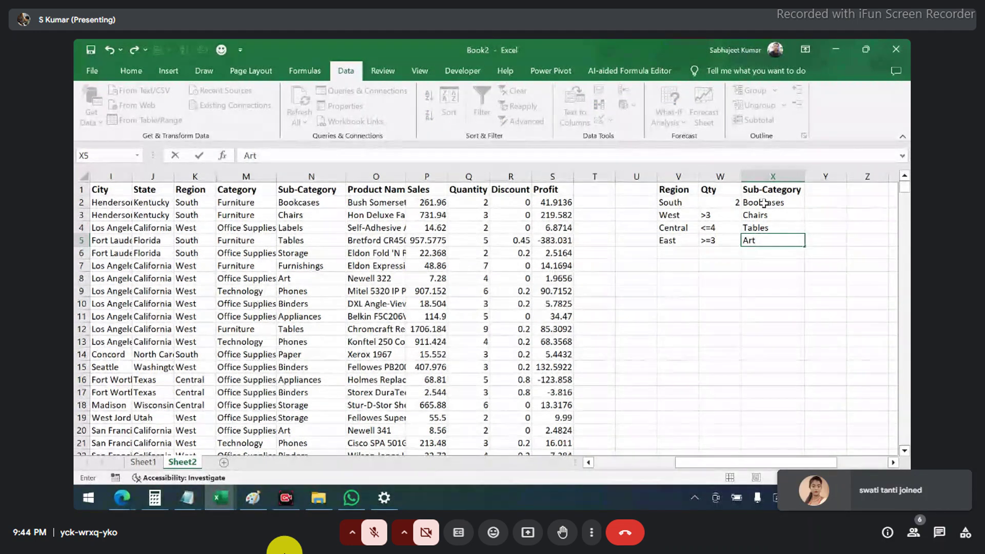
{"action": "key", "text": "Return"}
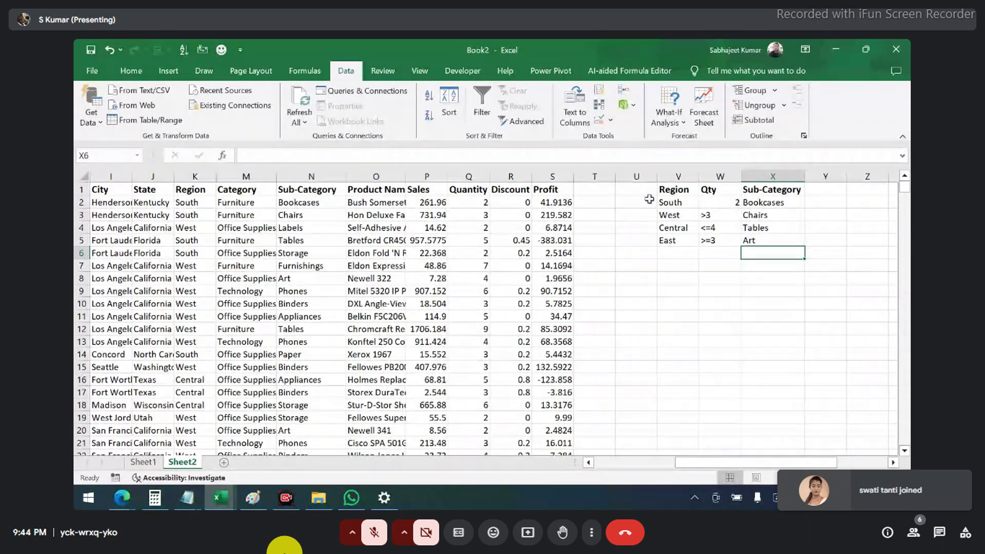
Copy the Category heading and its first three values from M1:M4 and paste them over X1:X4.
{"action": "left_click_drag", "start_coordinate": [237, 203], "coordinate": [236, 225]}
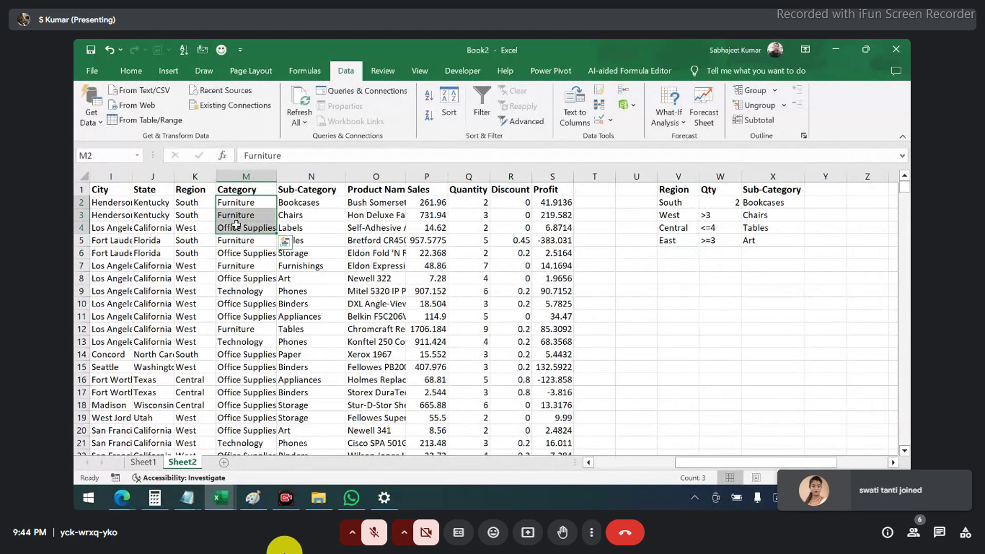
{"action": "key", "text": "ctrl+c"}
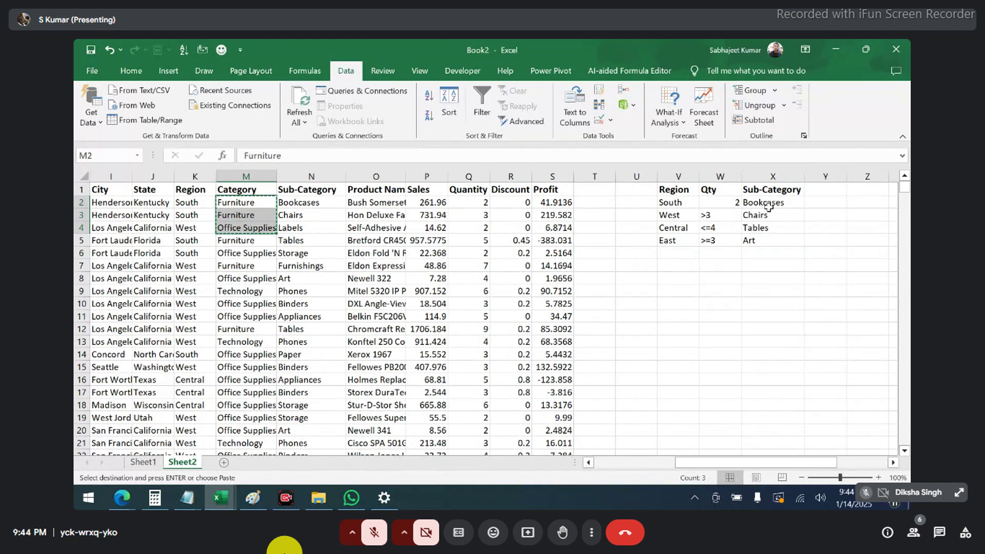
{"action": "left_click", "coordinate": [768, 205]}
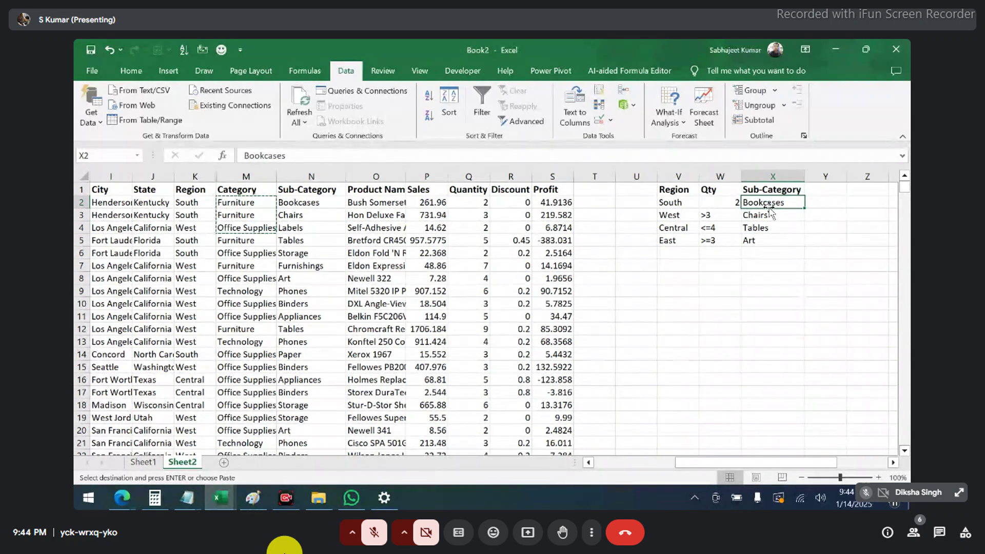
{"action": "left_click_drag", "start_coordinate": [227, 187], "coordinate": [228, 231]}
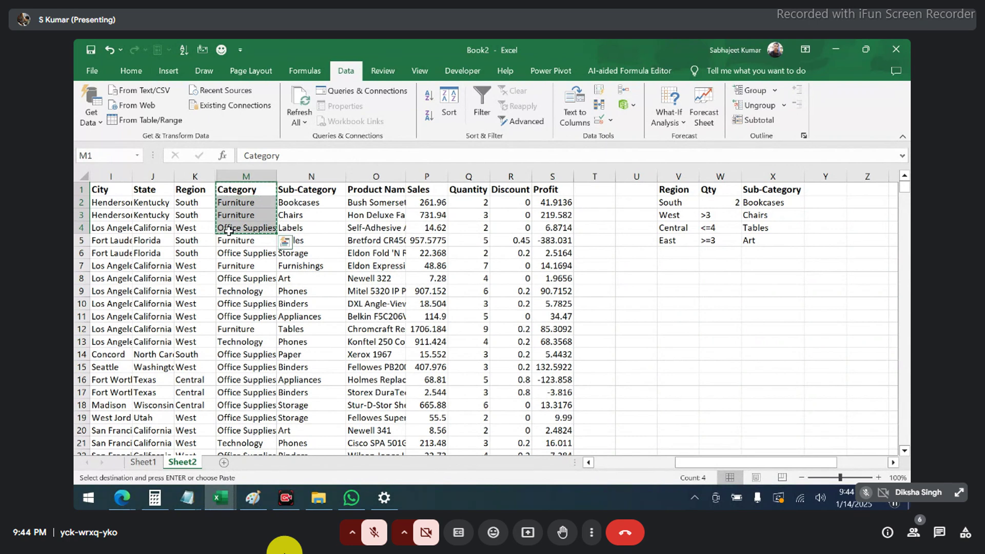
{"action": "left_click", "coordinate": [780, 189]}
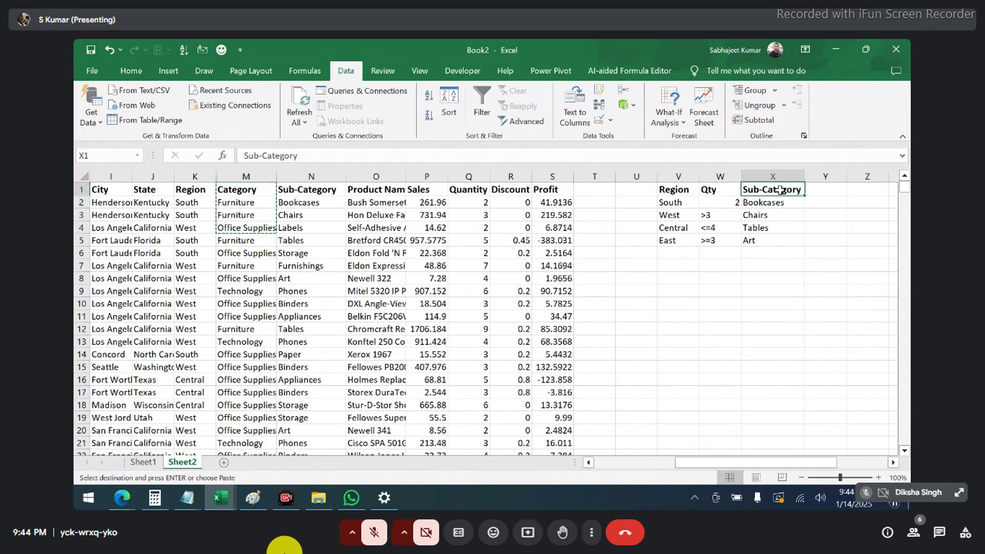
{"action": "key", "text": "ctrl+v"}
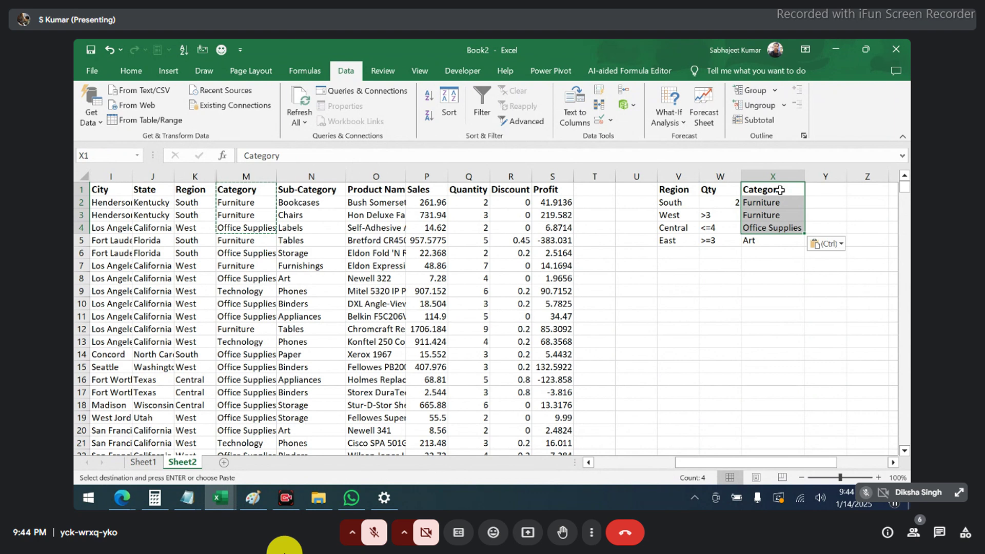
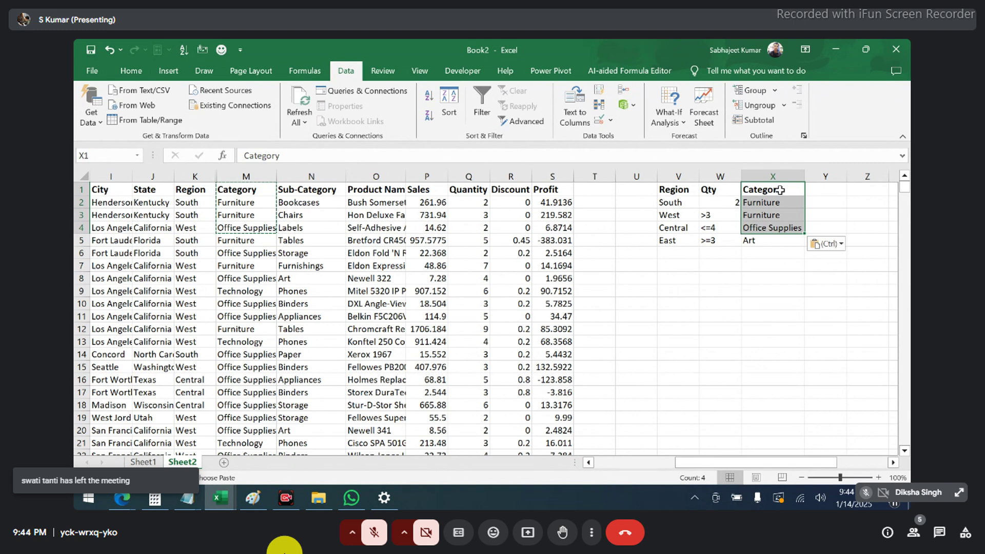
Copy the Technology category from M9 and paste it over Art in X5.
{"action": "left_click", "coordinate": [252, 293]}
{"action": "key", "text": "ctrl+c"}
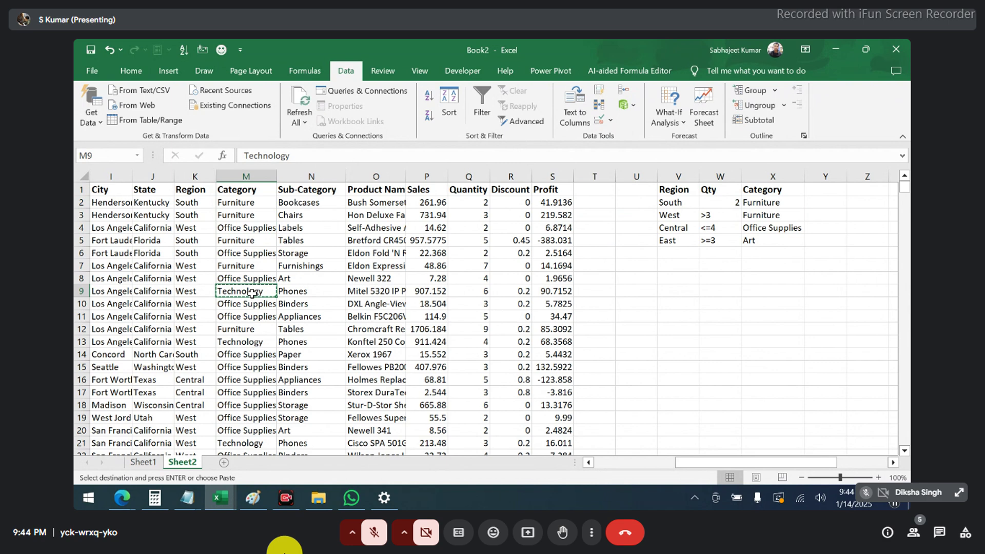
{"action": "left_click", "coordinate": [755, 241]}
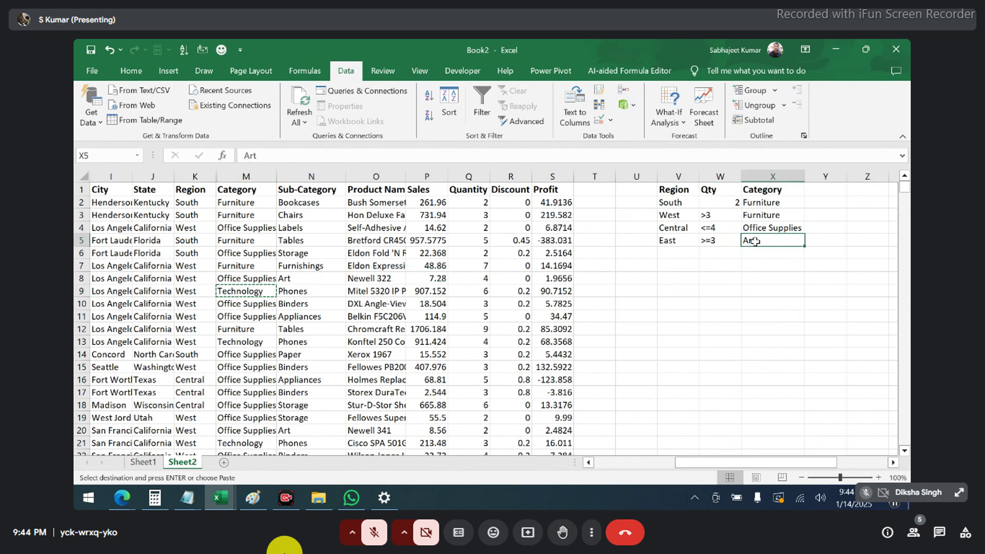
{"action": "key", "text": "ctrl+v"}
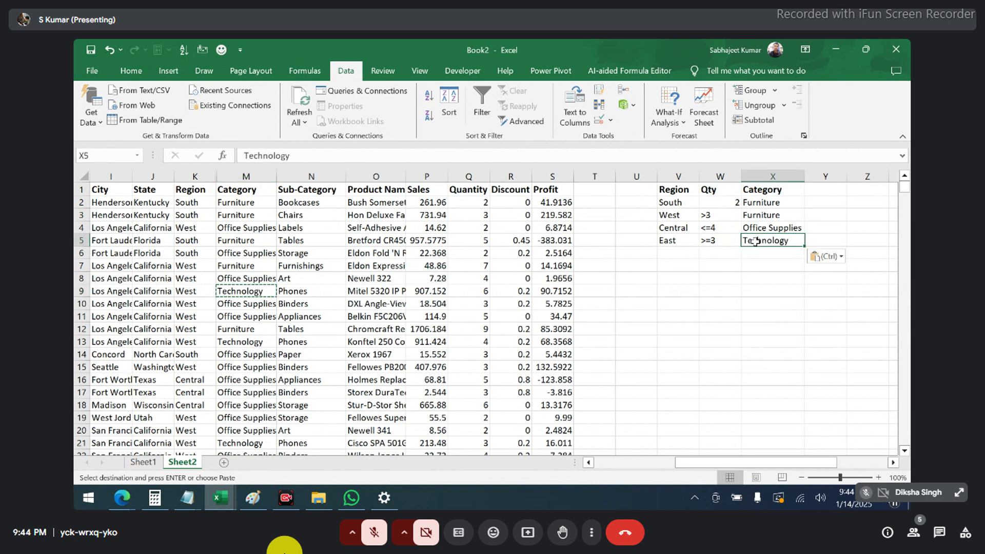
Enter the heading # Trans in Y1.
{"action": "left_click", "coordinate": [821, 192]}
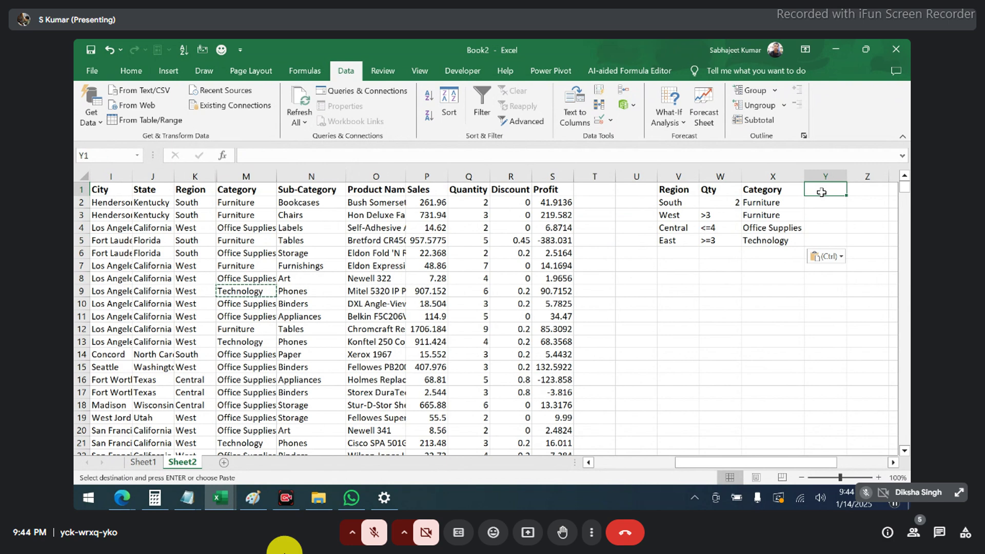
{"action": "type", "text": "# T"}
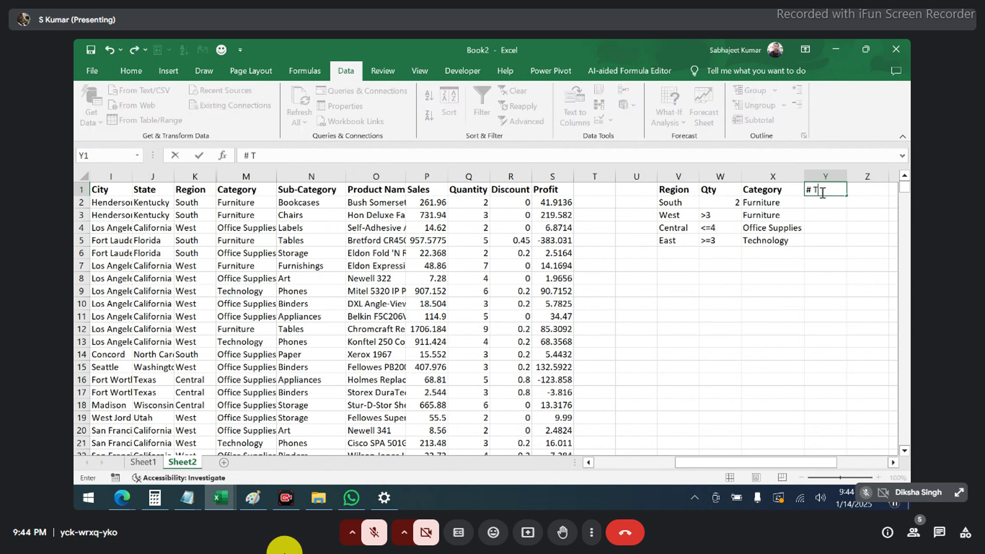
{"action": "type", "text": "rans"}
{"action": "key", "text": "Return"}
Start a COUNTIFS formula in Y2 with Region column K:K as the first criteria range and V2 as its criterion.
{"action": "type", "text": "="}
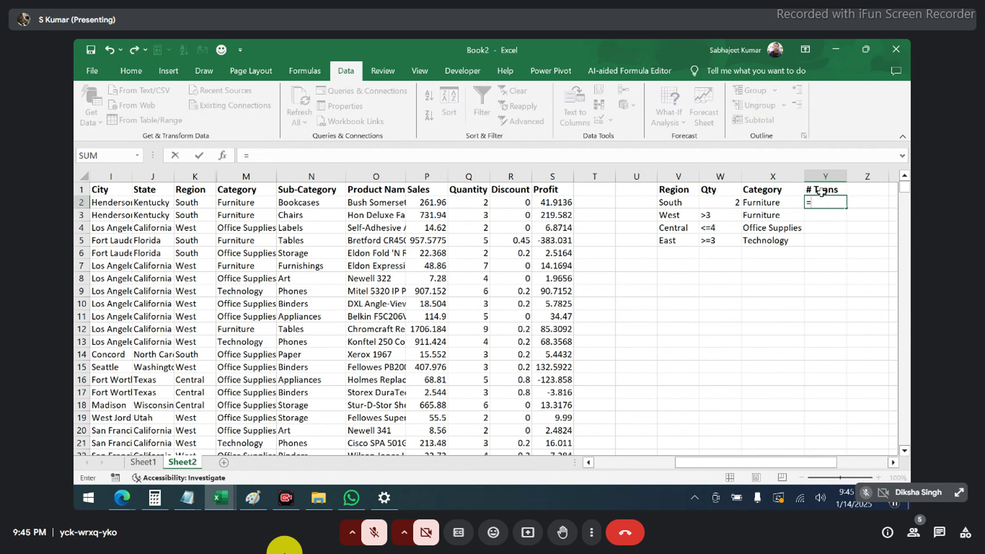
{"action": "type", "text": "countif"}
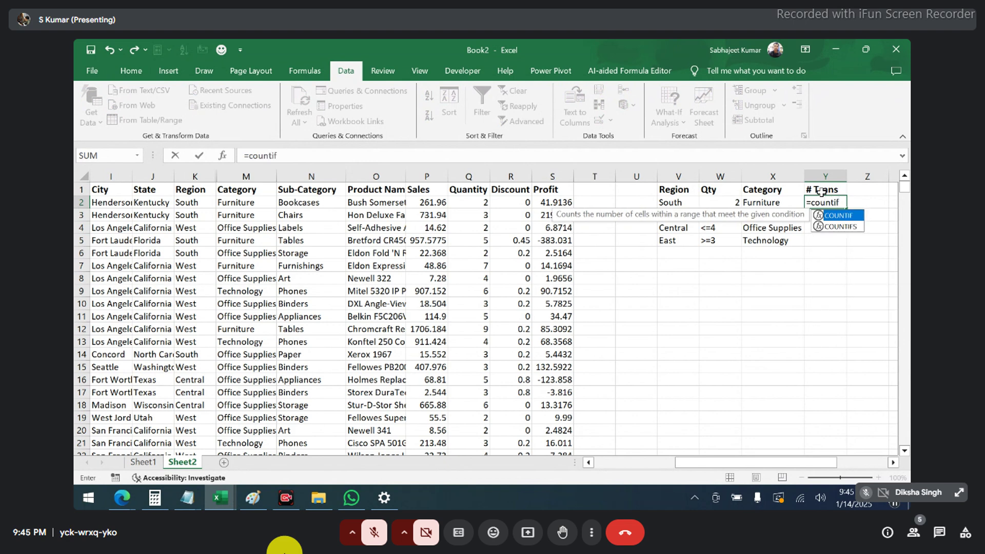
{"action": "key", "text": "Down"}
{"action": "key", "text": "Tab"}
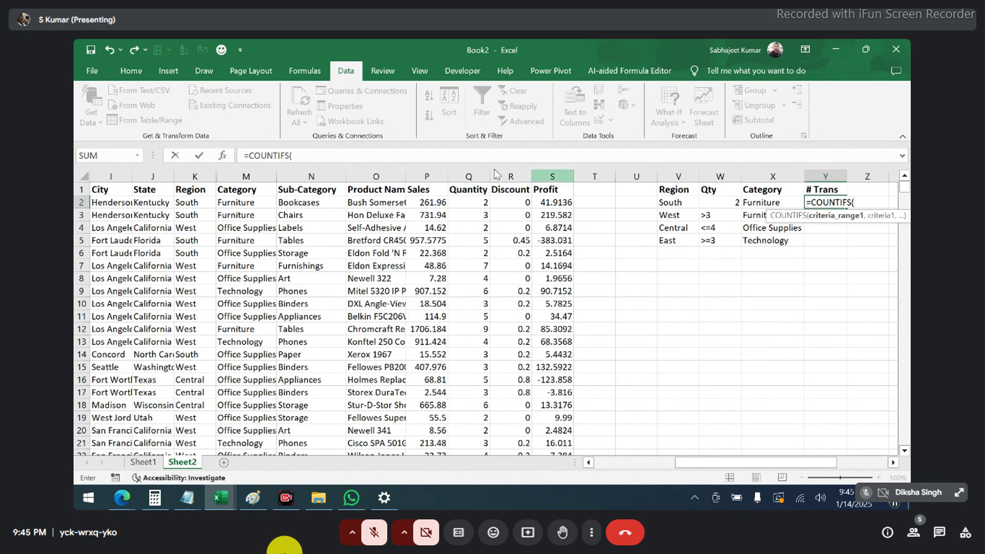
{"action": "left_click", "coordinate": [200, 176]}
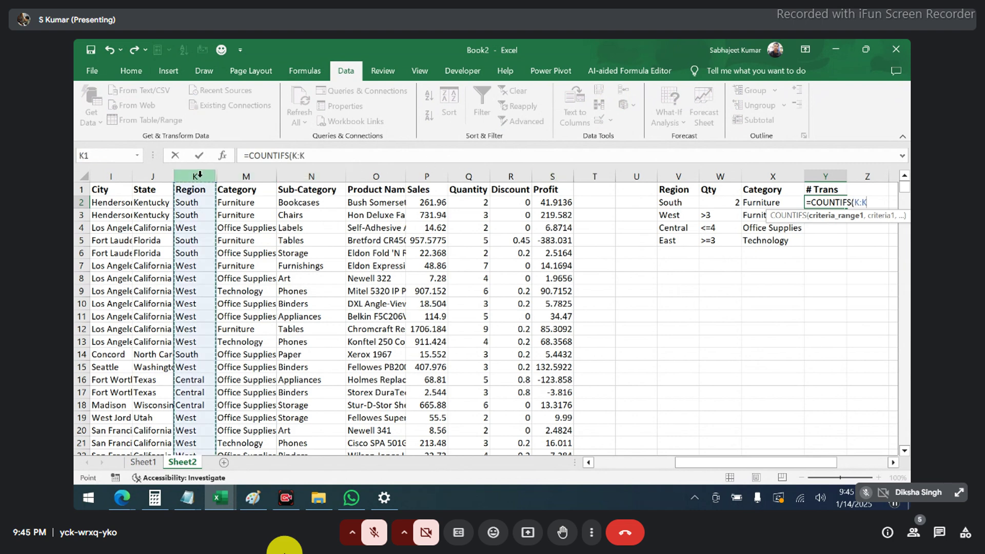
{"action": "type", "text": ","}
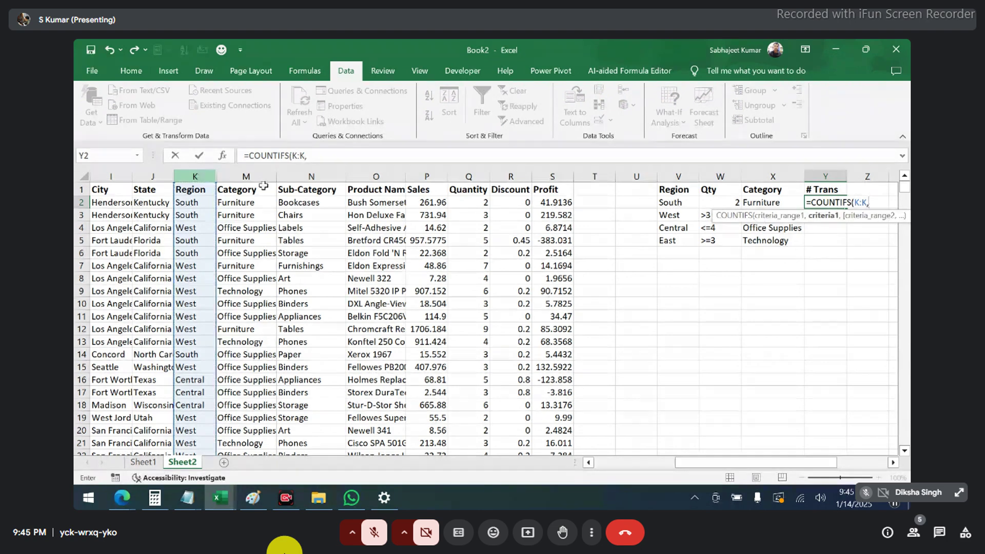
{"action": "left_click", "coordinate": [680, 202]}
{"action": "type", "text": ","}
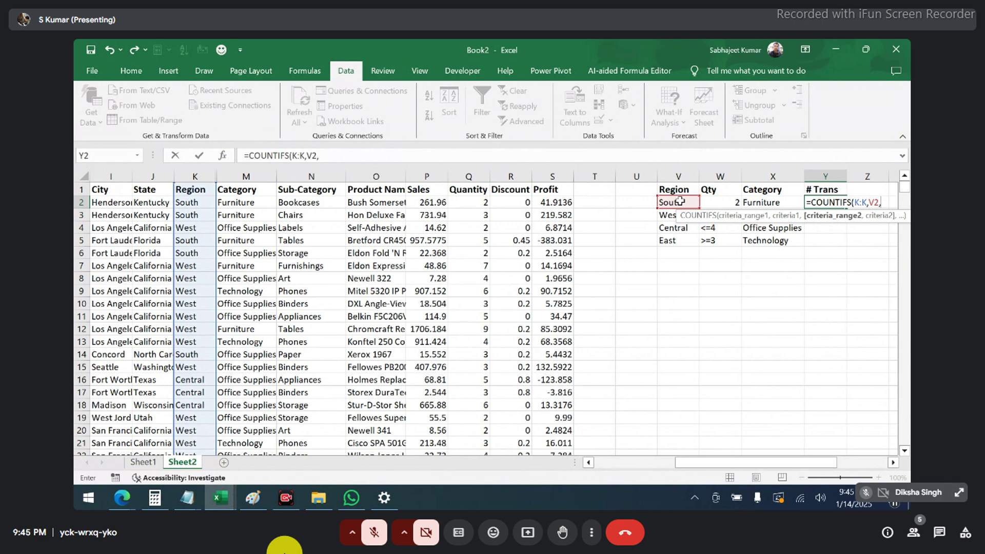
Complete the COUNTIFS formula with the pairs Q:Q,W2 and M:M,X2, and fill it down to Y5.
{"action": "left_click", "coordinate": [473, 176]}
{"action": "type", "text": ","}
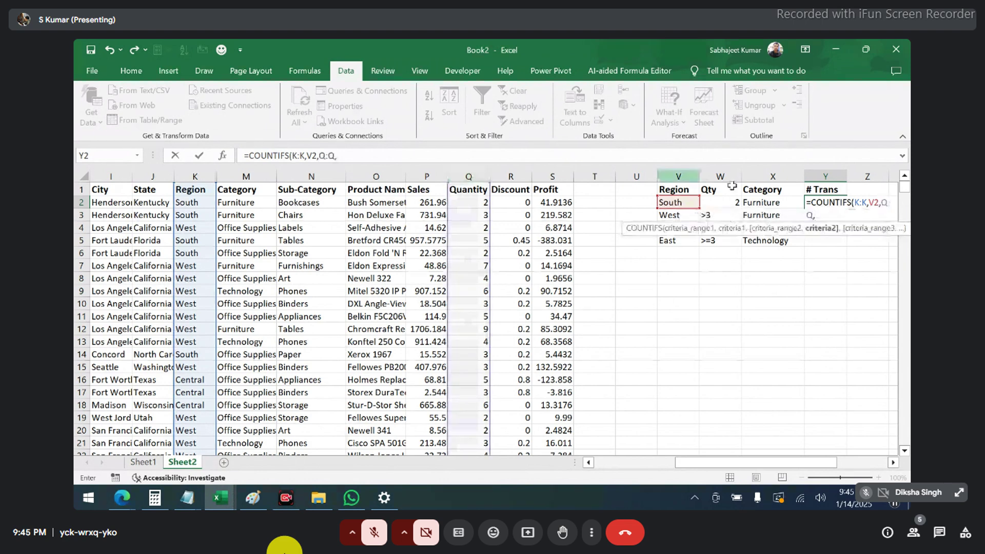
{"action": "left_click", "coordinate": [726, 204]}
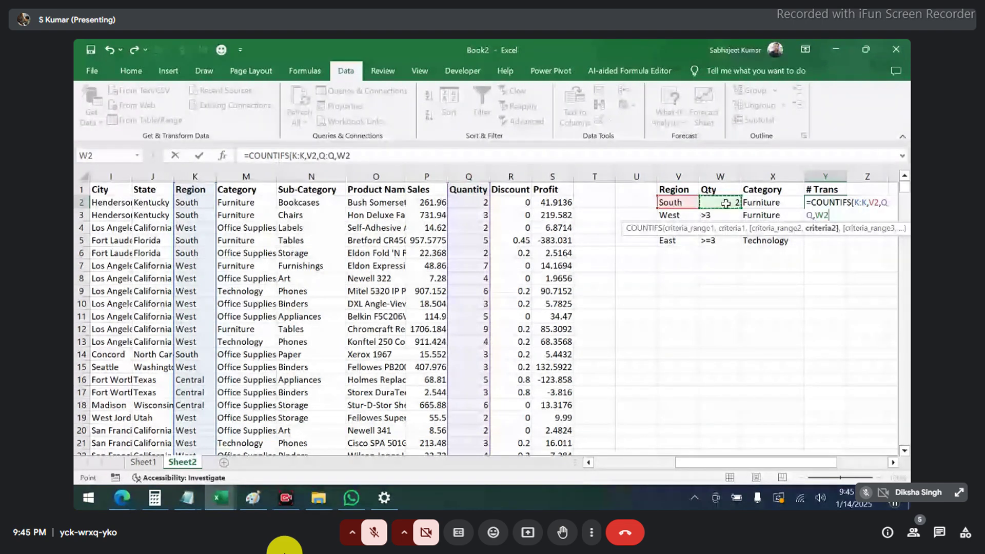
{"action": "type", "text": ",M:M,"}
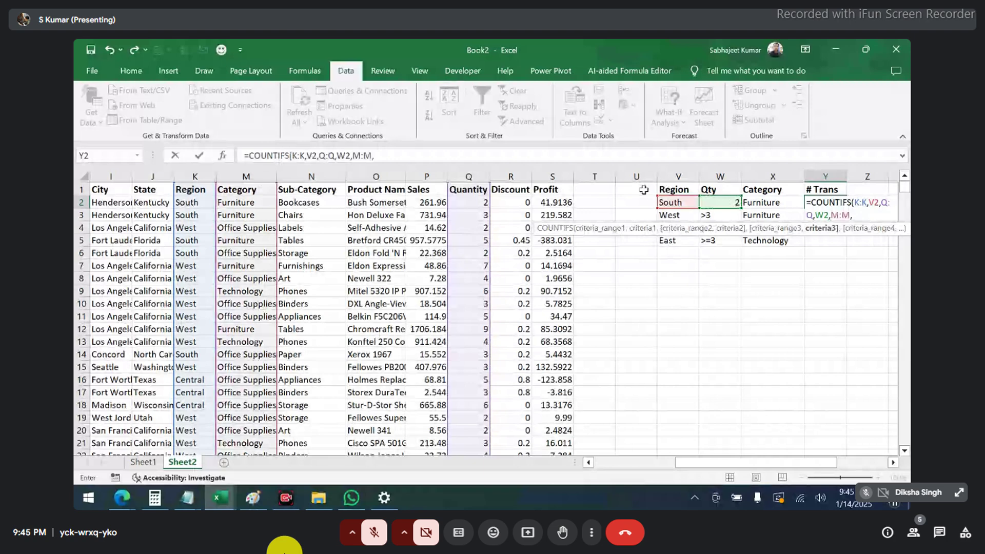
{"action": "left_click", "coordinate": [770, 204]}
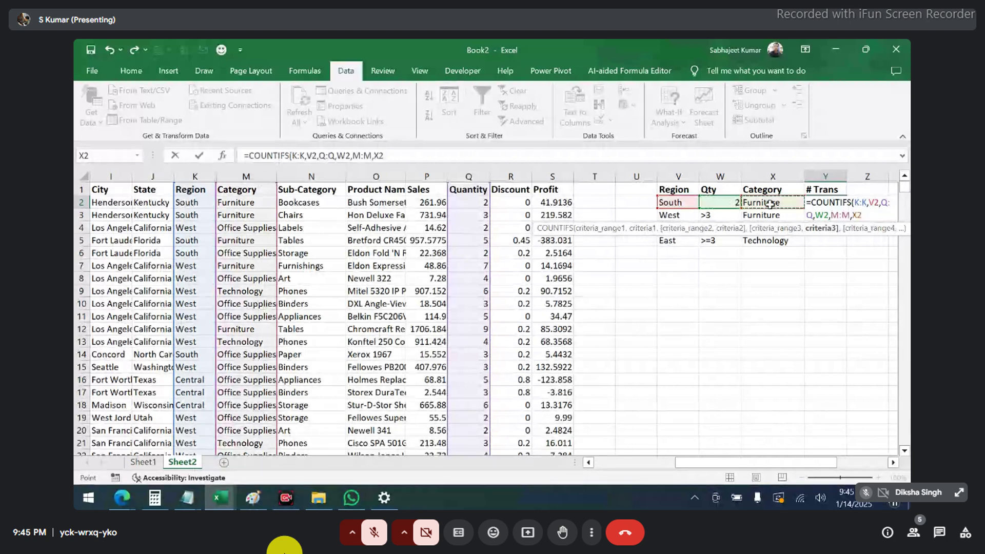
{"action": "key", "text": "ctrl+Return"}
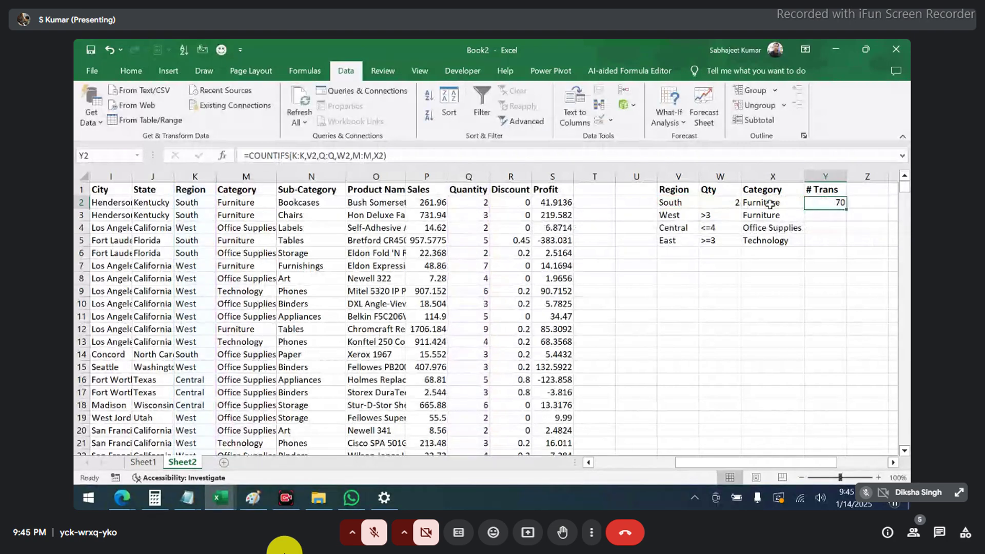
{"action": "double_click", "coordinate": [848, 207]}
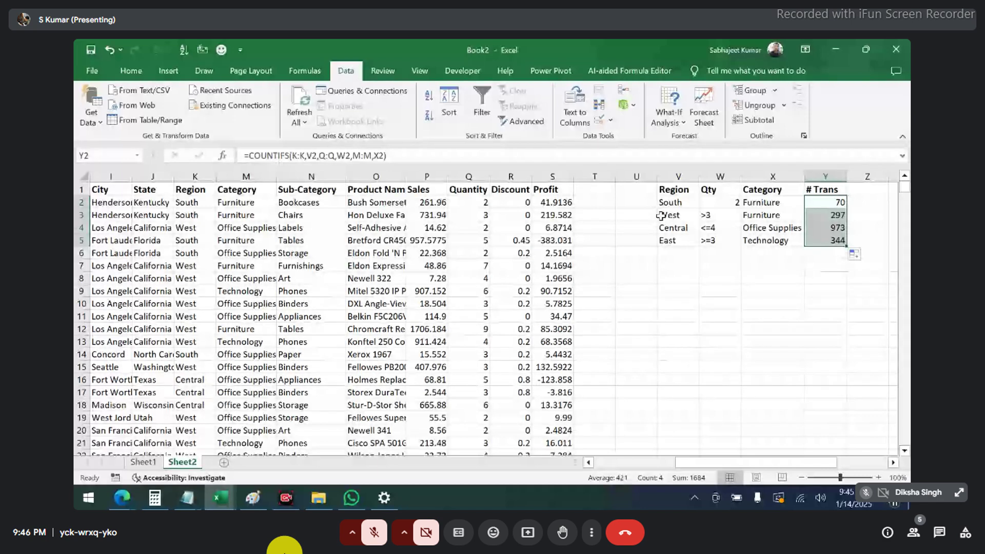
Turn on filtering for the order data and filter the Region column to West only.
{"action": "left_click_drag", "start_coordinate": [662, 215], "coordinate": [805, 215]}
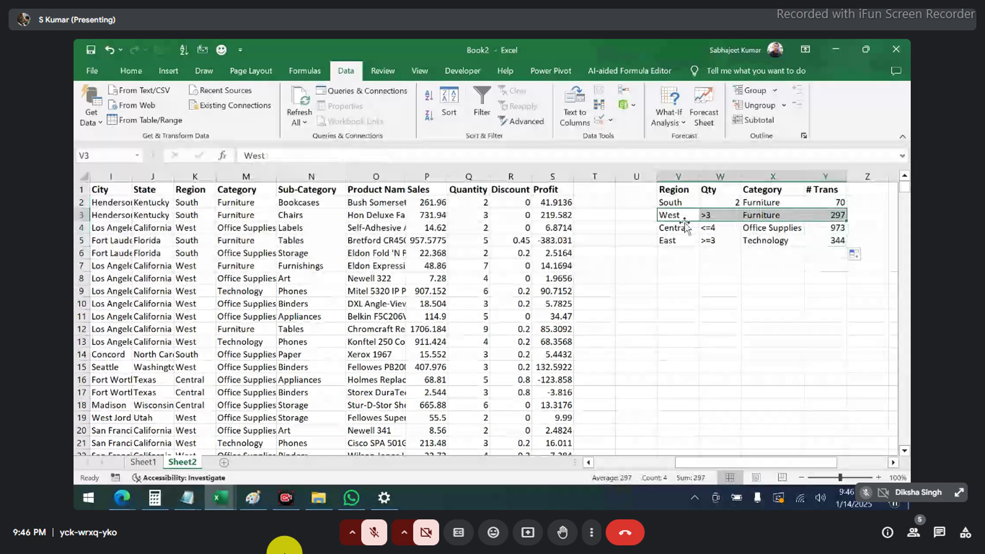
{"action": "left_click", "coordinate": [202, 190]}
{"action": "key", "text": "ctrl+shift+l"}
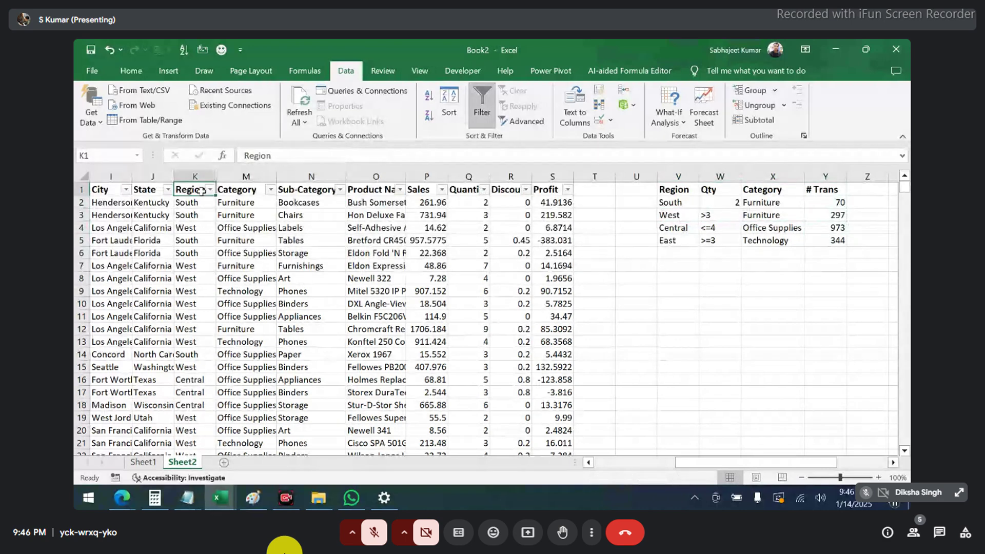
{"action": "left_click", "coordinate": [210, 190]}
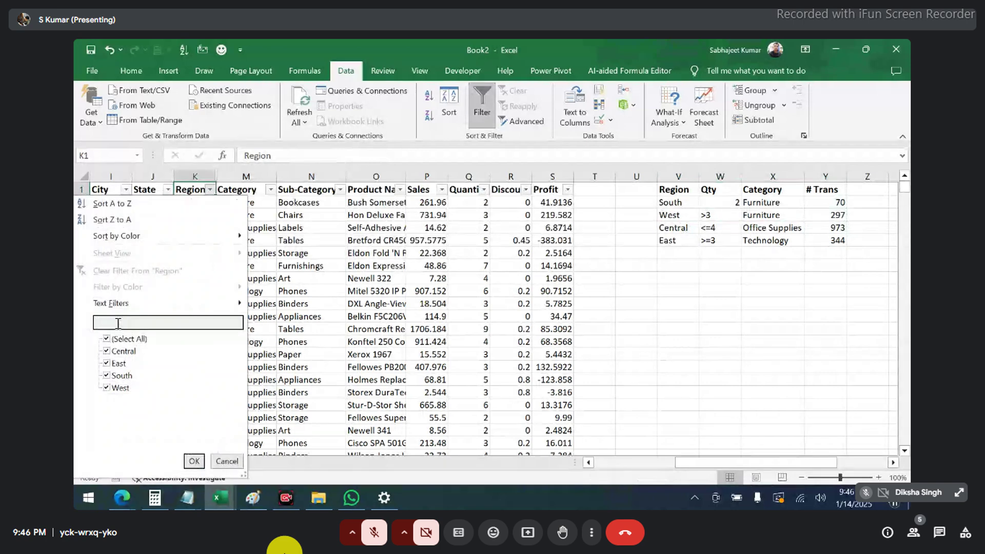
{"action": "left_click", "coordinate": [108, 339]}
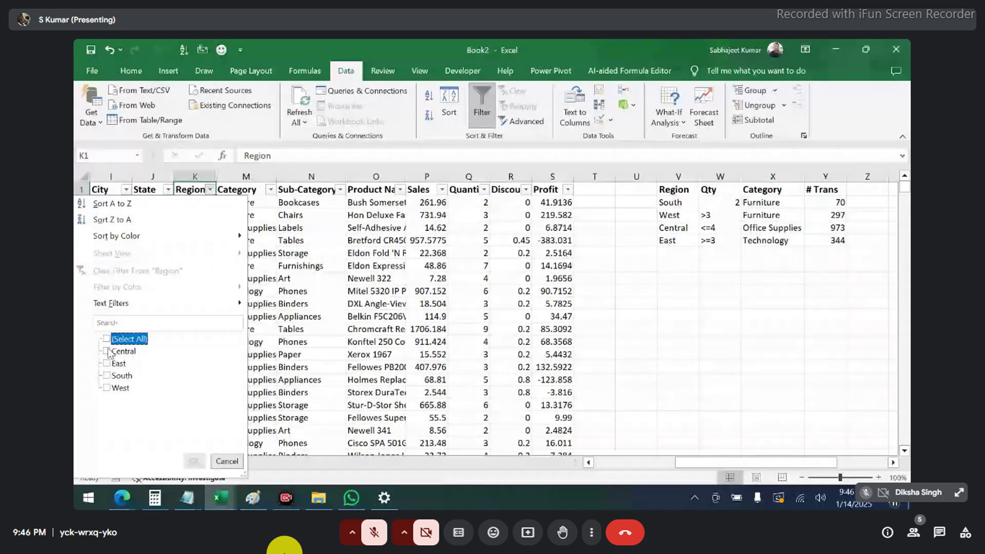
{"action": "left_click", "coordinate": [107, 388]}
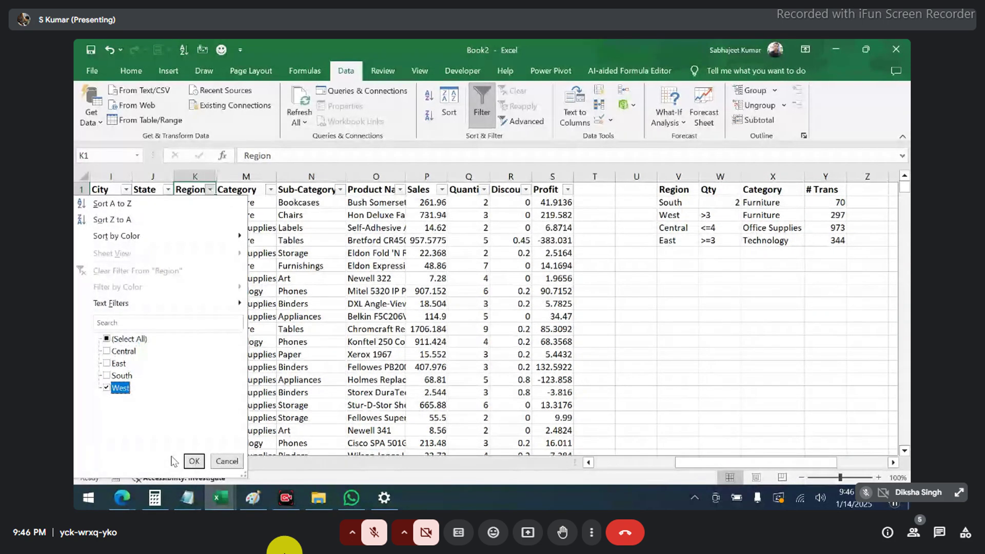
{"action": "left_click", "coordinate": [194, 461]}
Filter the Category column to Furniture only.
{"action": "left_click", "coordinate": [271, 189]}
{"action": "left_click", "coordinate": [135, 339]}
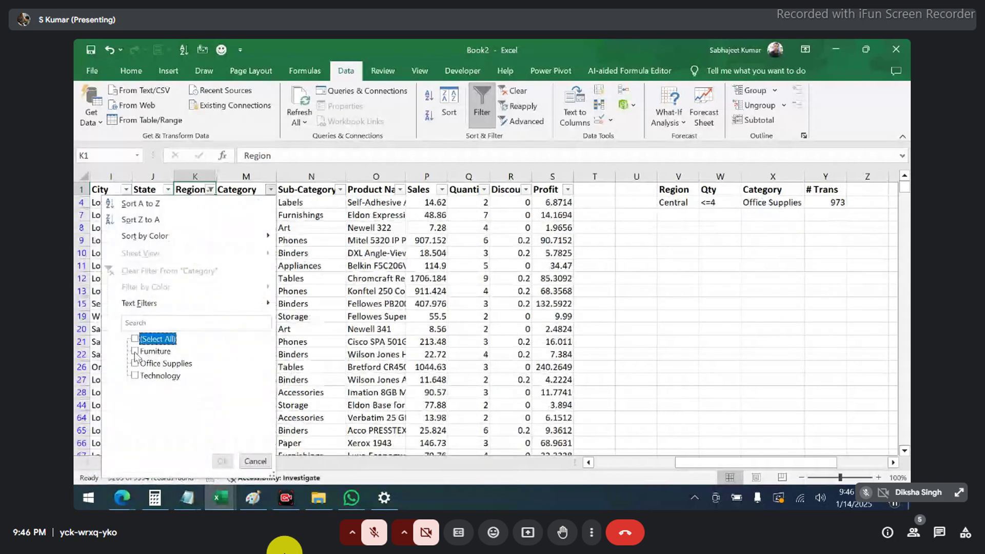
{"action": "left_click", "coordinate": [135, 352]}
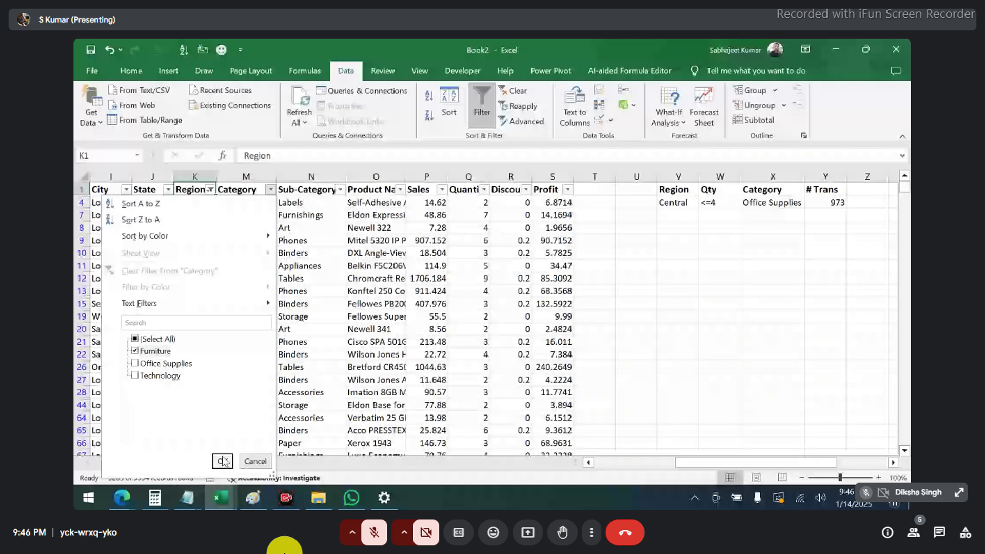
{"action": "left_click", "coordinate": [223, 461]}
Filter the Quantity column to exclude 1, 2 and 3.
{"action": "left_click", "coordinate": [484, 190]}
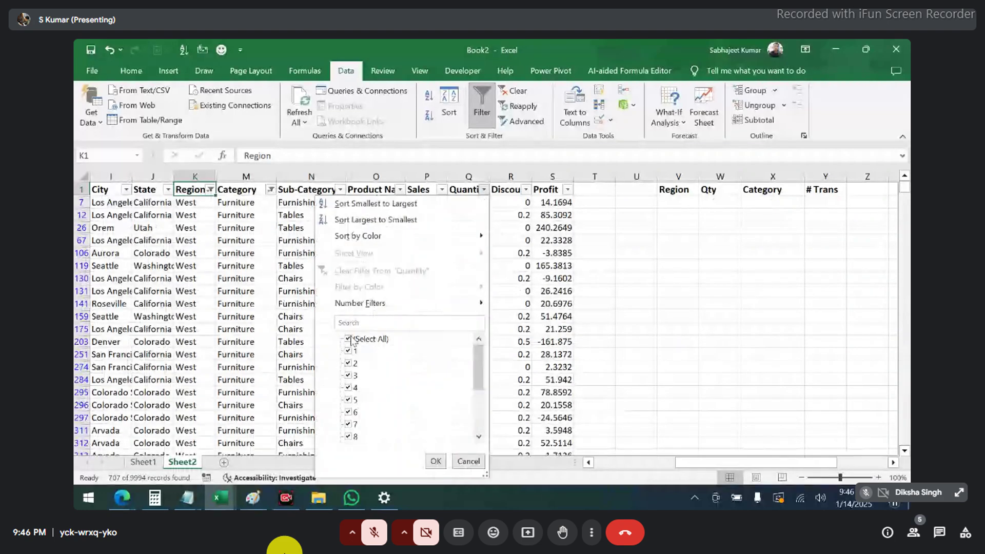
{"action": "left_click", "coordinate": [349, 351]}
{"action": "left_click", "coordinate": [348, 364]}
{"action": "left_click", "coordinate": [349, 376]}
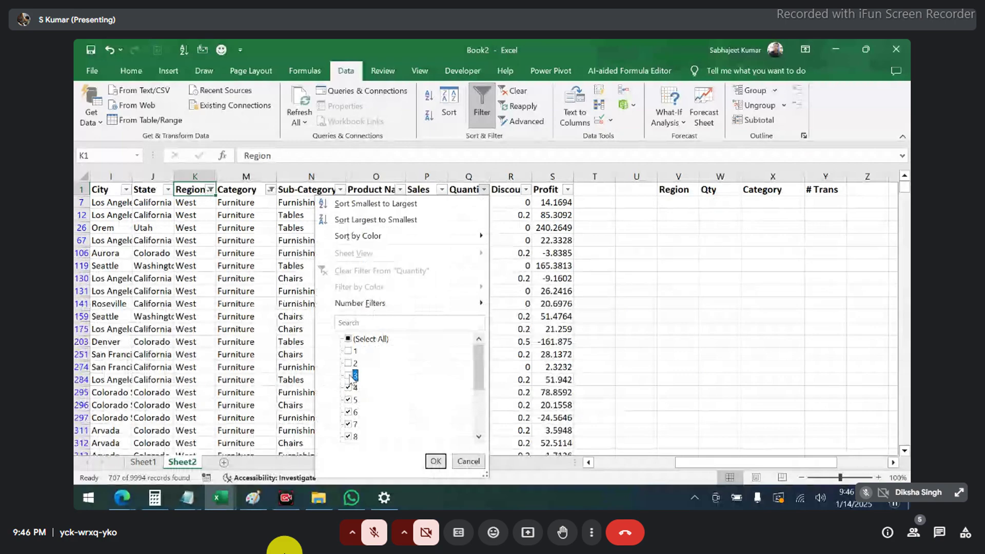
{"action": "left_click", "coordinate": [435, 461]}
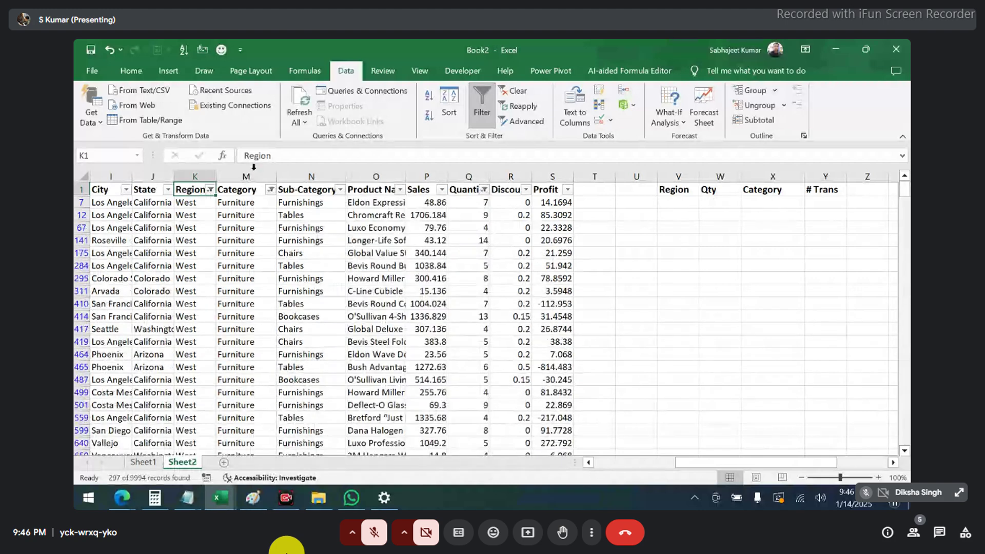
Select the whole filtered Category column M to check its count of visible entries.
{"action": "key", "text": "Right"}
{"action": "key", "text": "Right"}
{"action": "key", "text": "ctrl+space"}
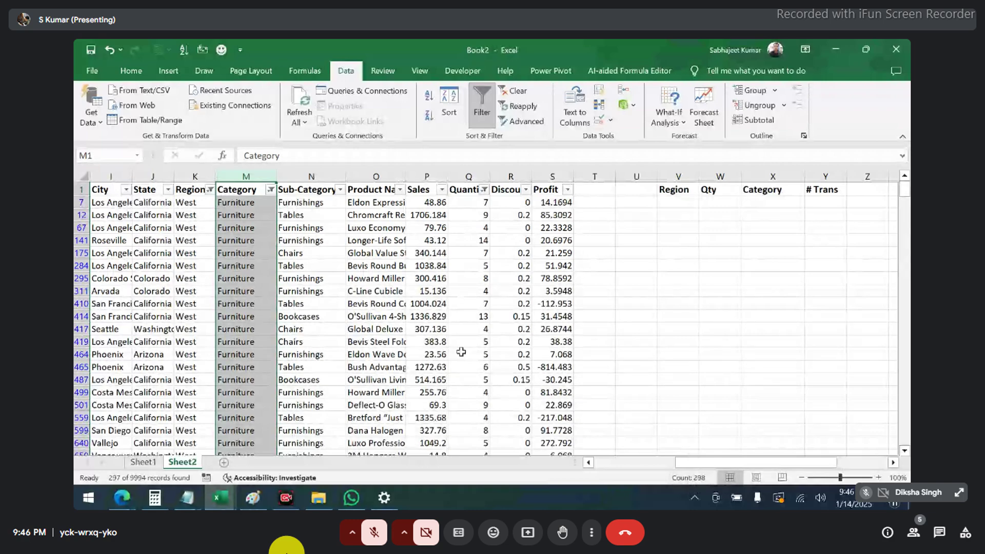
Remove the filters from the order data and select the West criteria row with its result, V3:Y3.
{"action": "left_click", "coordinate": [392, 293]}
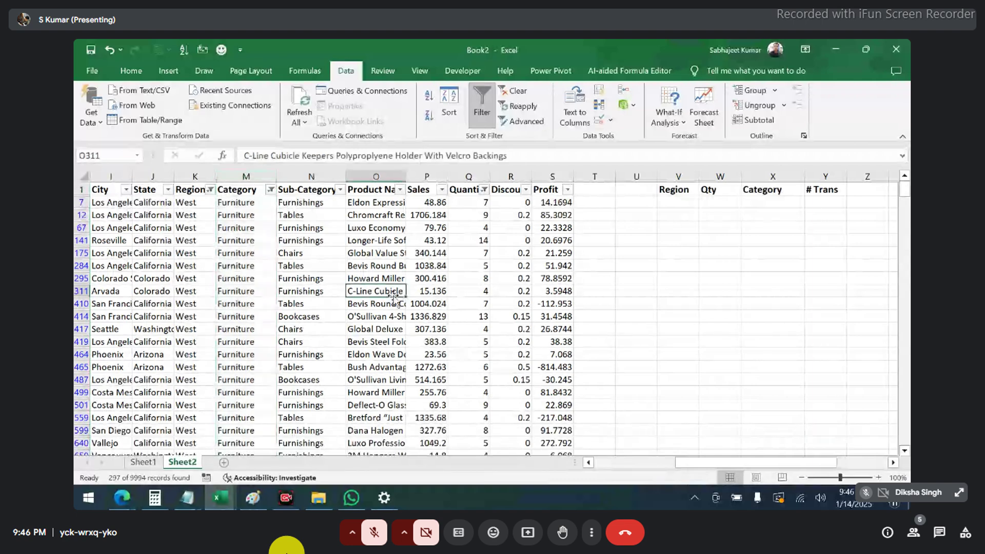
{"action": "key", "text": "ctrl+shift+l"}
{"action": "left_click_drag", "start_coordinate": [672, 216], "coordinate": [803, 217]}
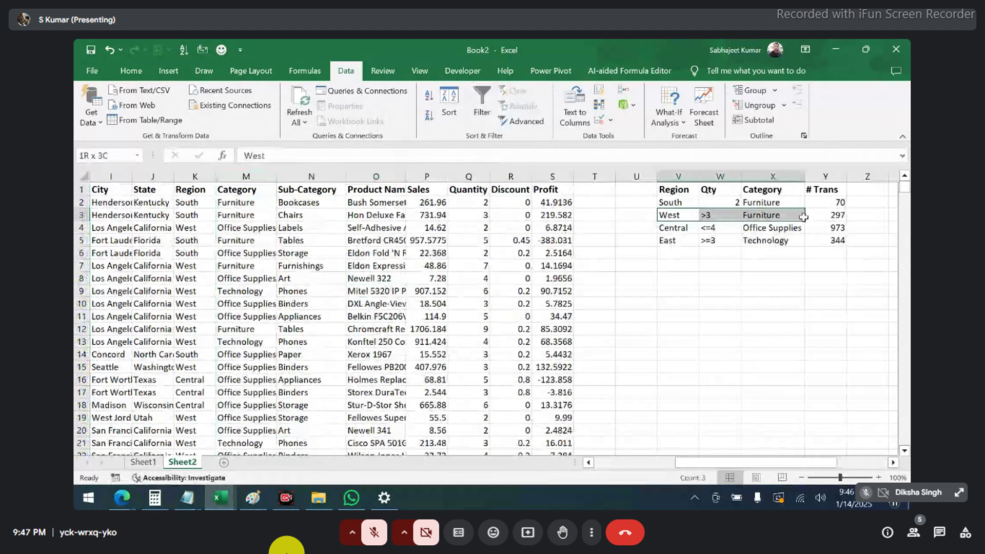
{"action": "left_click_drag", "start_coordinate": [804, 217], "coordinate": [829, 220]}
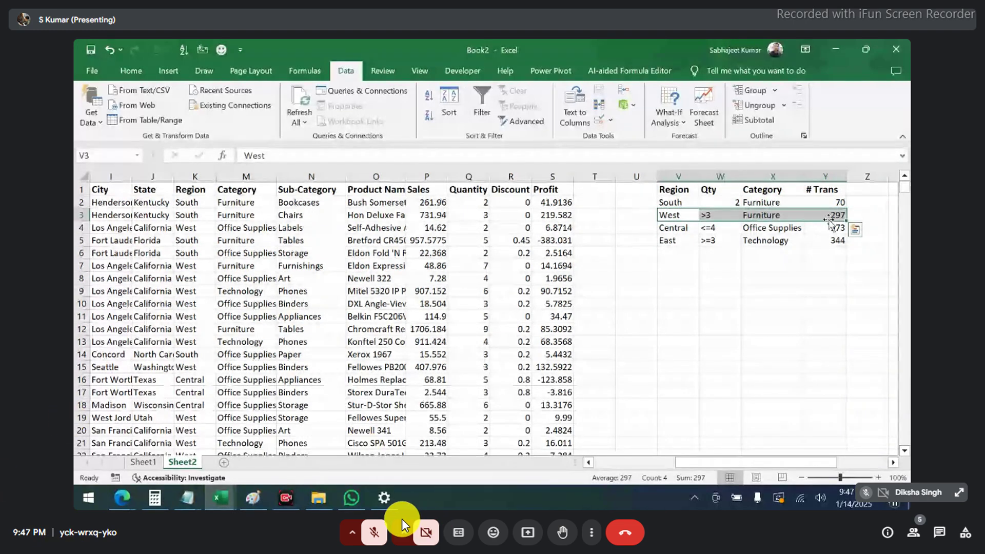
{"action": "left_click", "coordinate": [377, 532]}
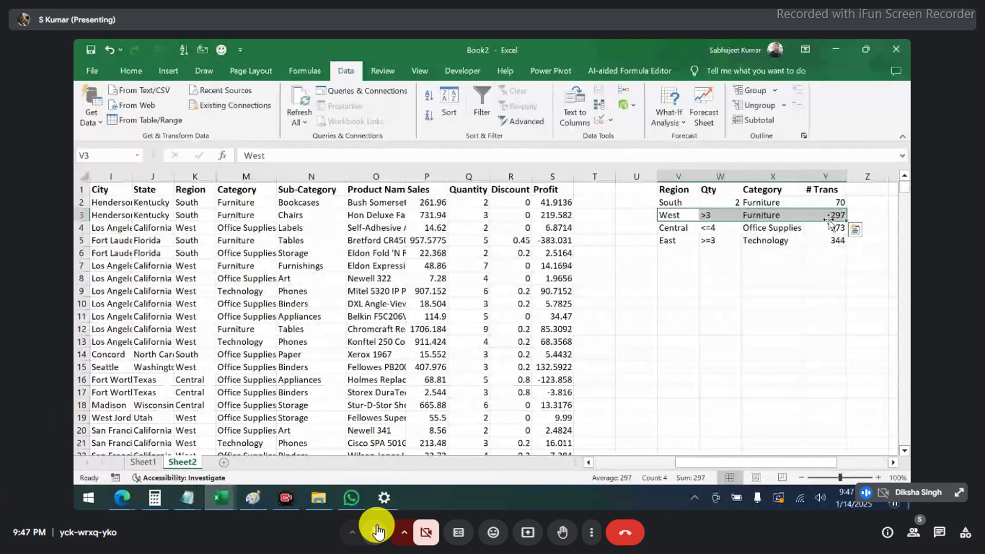
{"action": "left_click", "coordinate": [376, 531]}
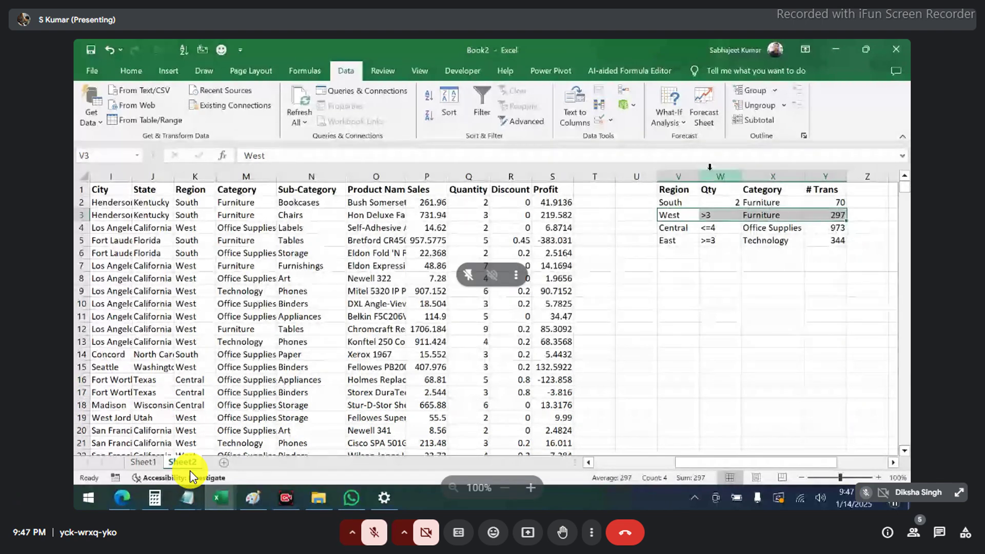
{"action": "left_click_drag", "start_coordinate": [674, 190], "coordinate": [714, 211]}
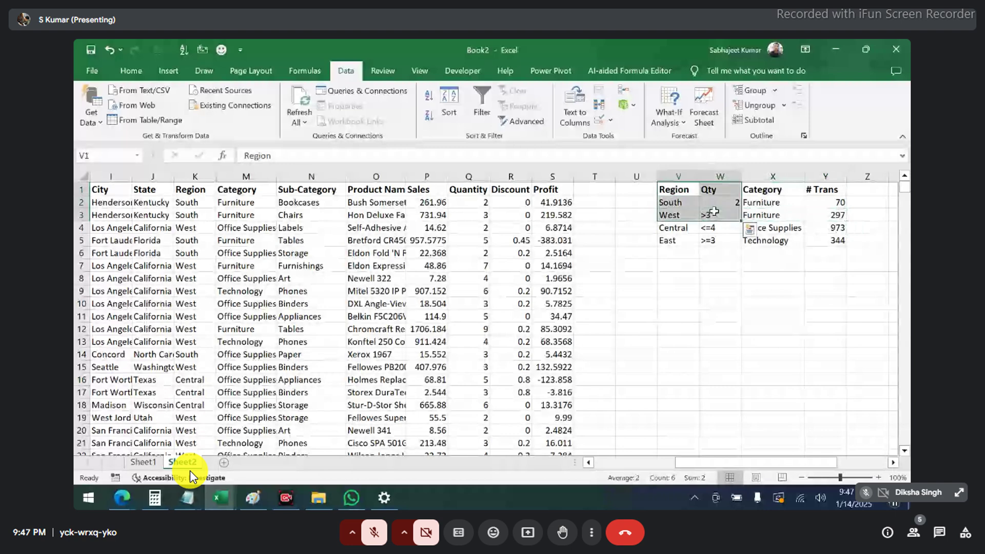
Copy the Region and Qty headers with the South and West criteria, V1:W3, to a new block starting at V8.
{"action": "key", "text": "ctrl+c"}
{"action": "left_click", "coordinate": [678, 277]}
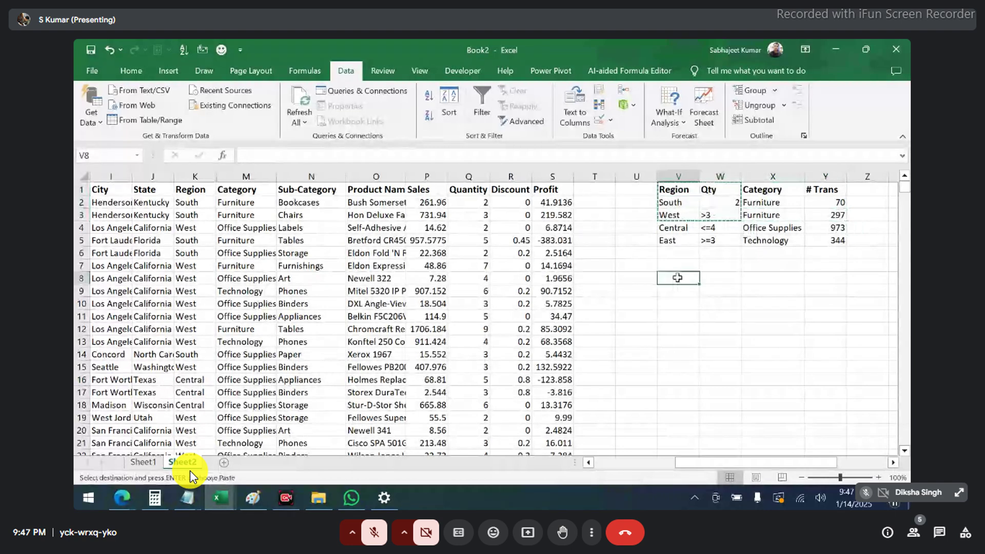
{"action": "key", "text": "ctrl+v"}
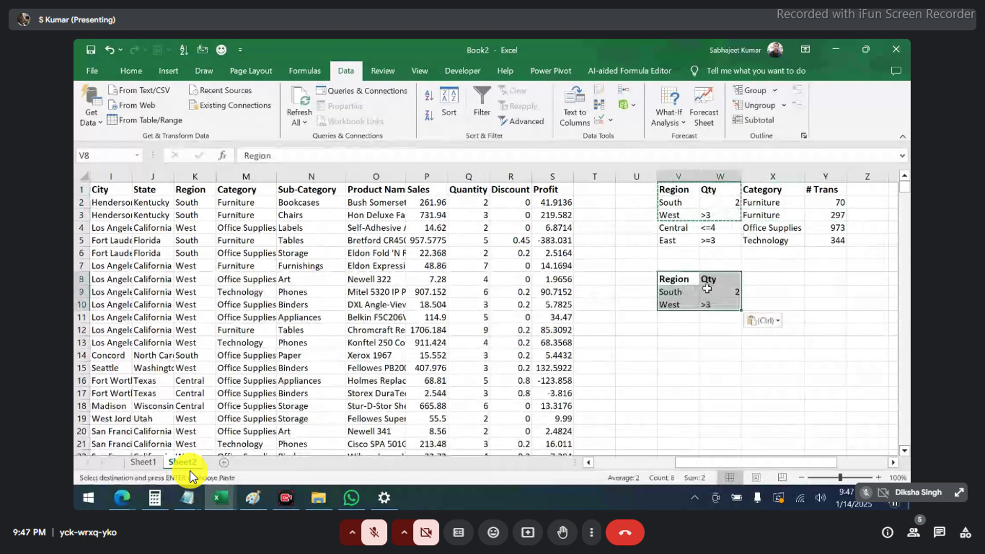
Set the South row's Qty criterion in W9 to >2.
{"action": "left_click", "coordinate": [707, 289]}
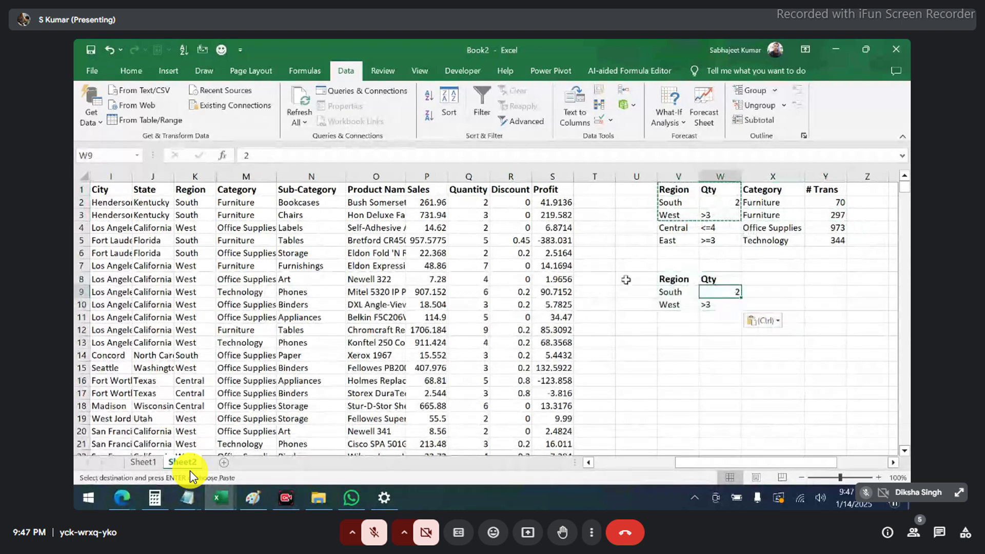
{"action": "left_click", "coordinate": [248, 155]}
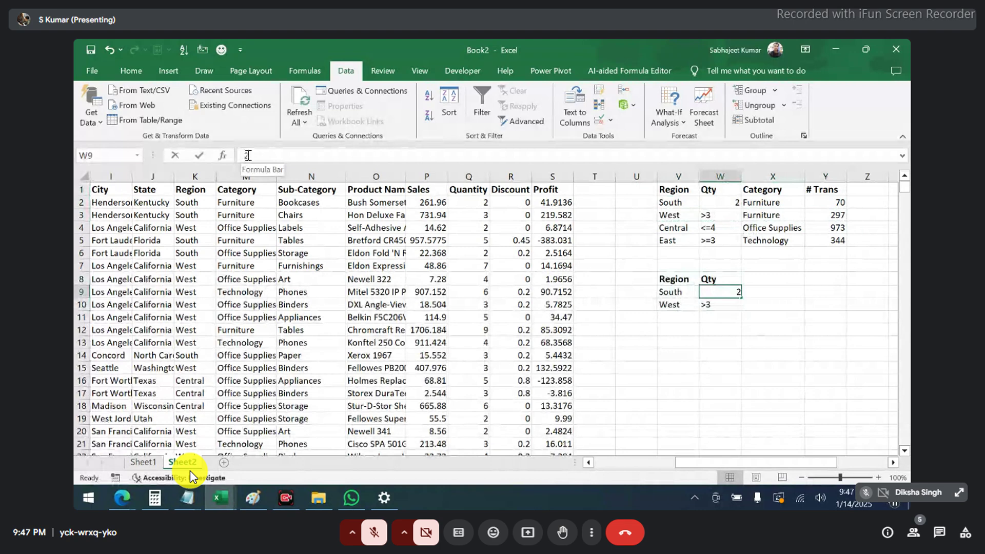
{"action": "double_click", "coordinate": [248, 155]}
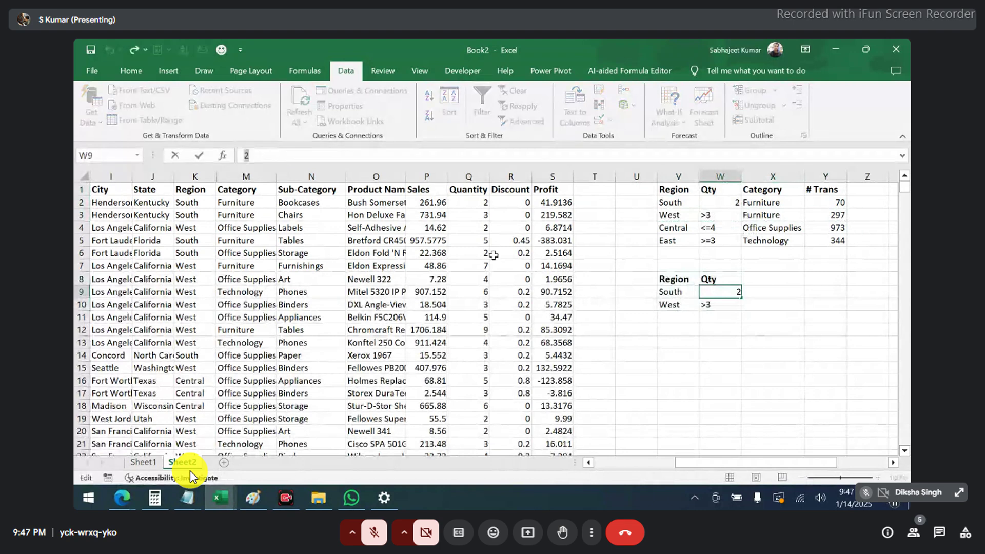
{"action": "type", "text": ">2"}
{"action": "key", "text": "Tab"}
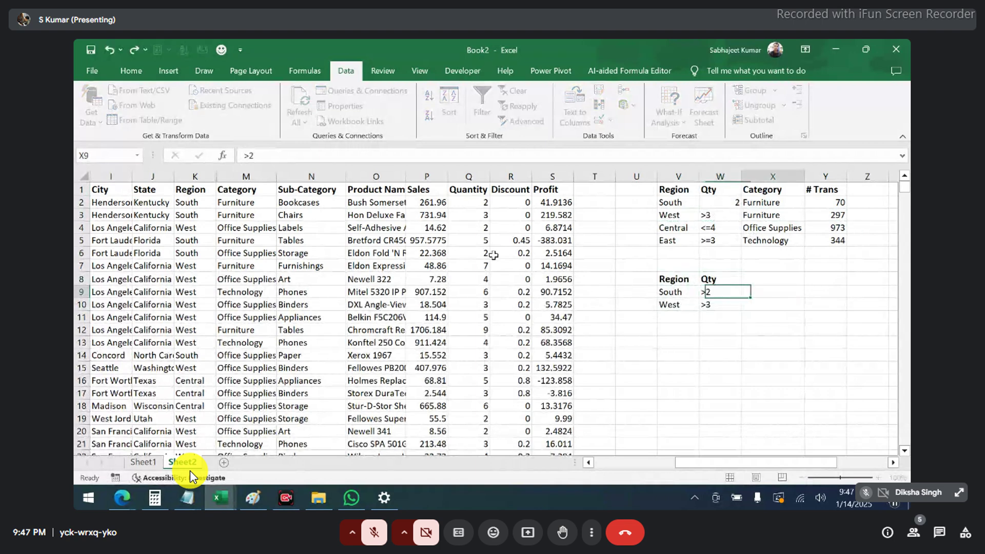
Add a second Qty column in X8 with the criteria <=4 for South and <=5 for West.
{"action": "key", "text": "Up"}
{"action": "type", "text": "Qty"}
{"action": "key", "text": "Return"}
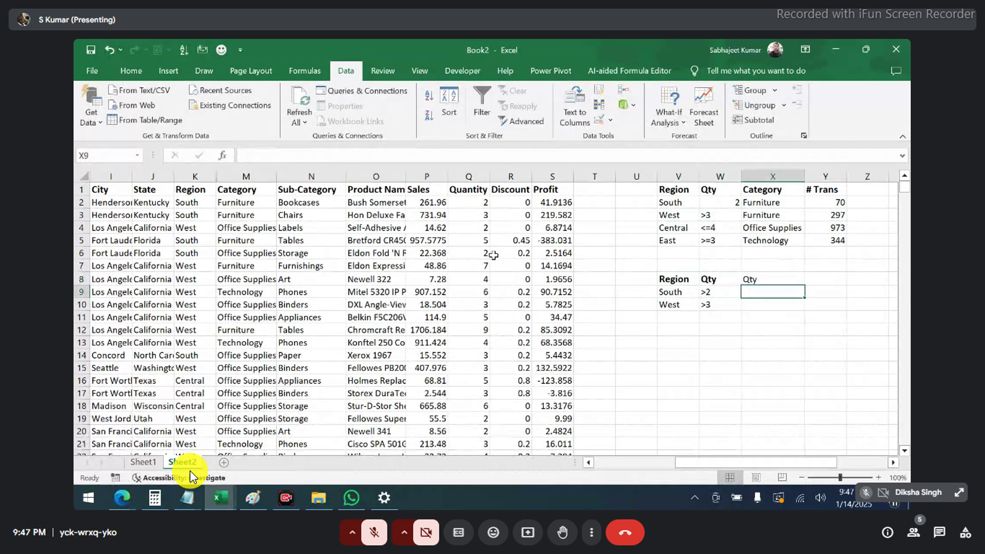
{"action": "type", "text": "<"}
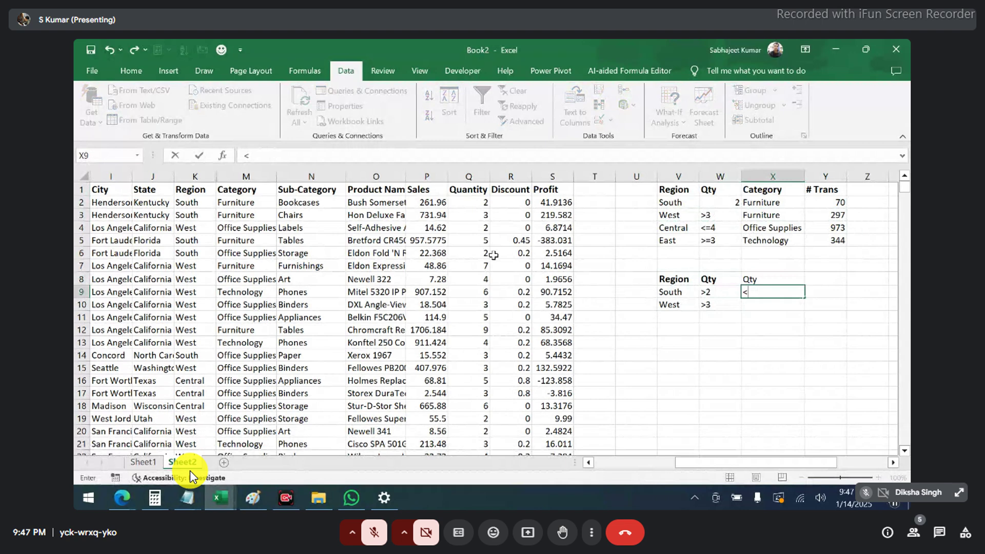
{"action": "type", "text": "=4"}
{"action": "key", "text": "Return"}
{"action": "type", "text": "<"}
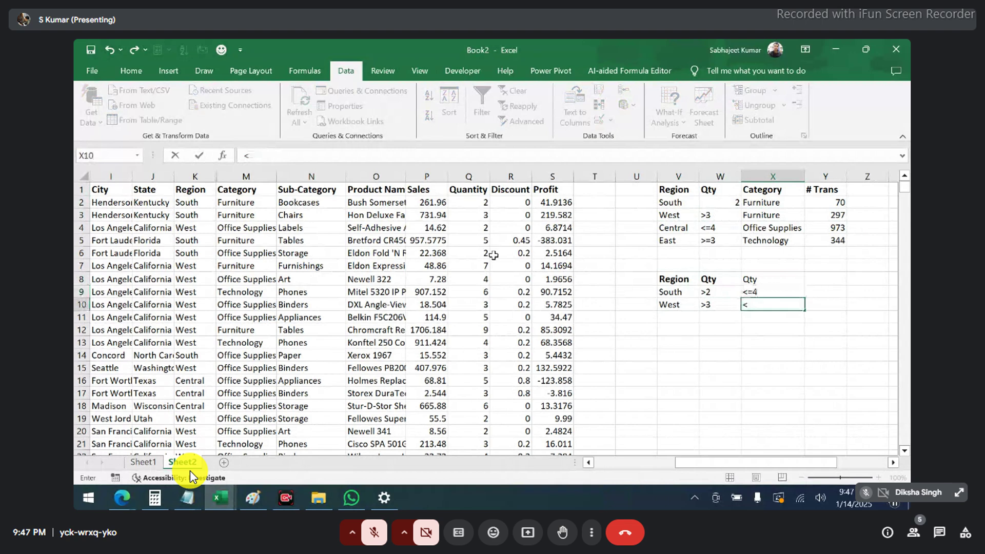
{"action": "type", "text": "=5"}
{"action": "key", "text": "Return"}
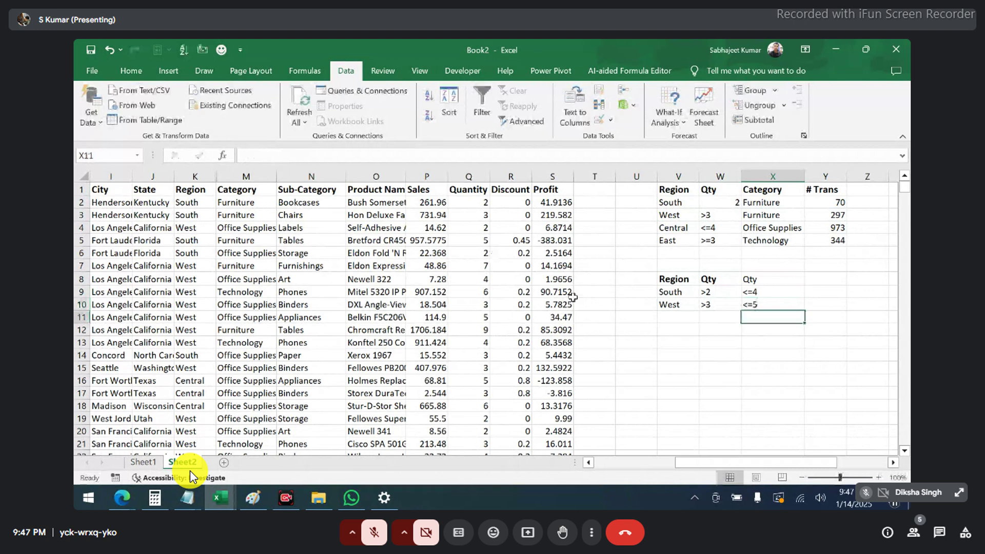
{"action": "left_click", "coordinate": [662, 292]}
{"action": "left_click", "coordinate": [739, 291]}
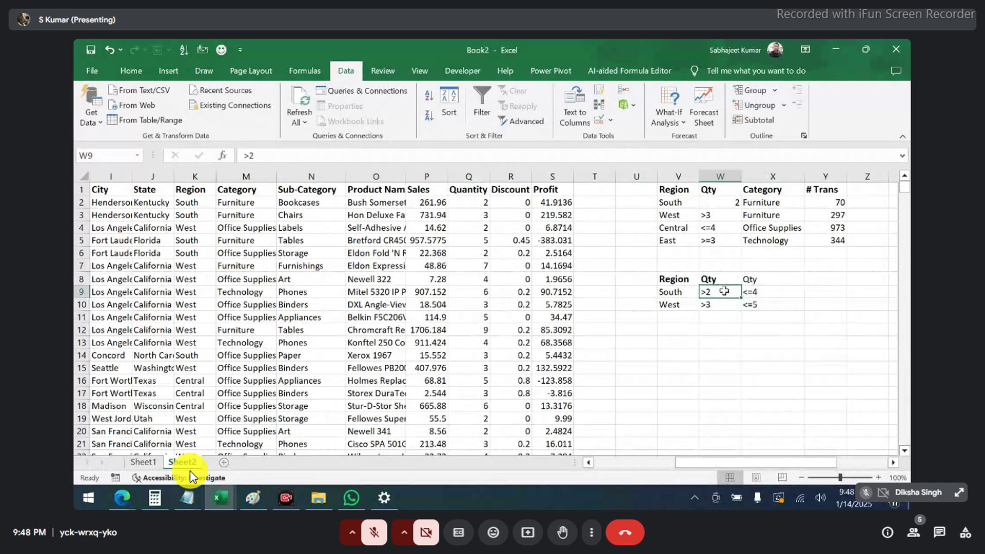
{"action": "left_click", "coordinate": [493, 205]}
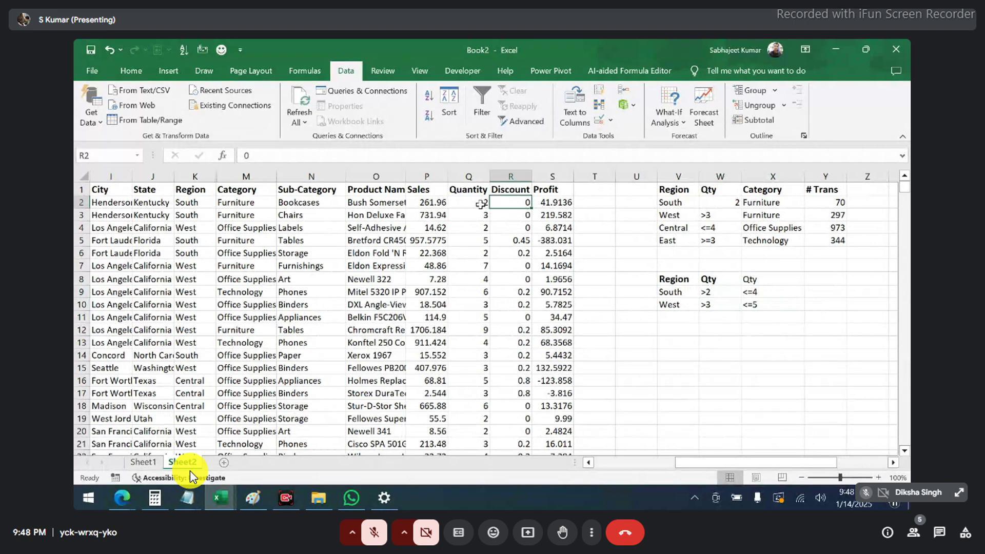
{"action": "left_click_drag", "start_coordinate": [481, 205], "coordinate": [502, 321]}
Start a count formula in Y9 beside the South row's two Qty criteria.
{"action": "left_click", "coordinate": [818, 292]}
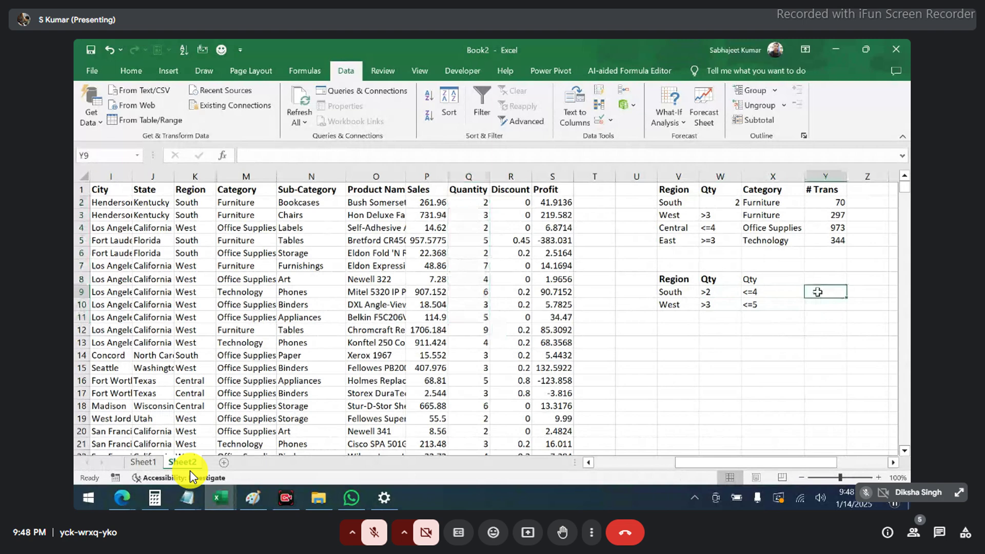
{"action": "type", "text": "=count"}
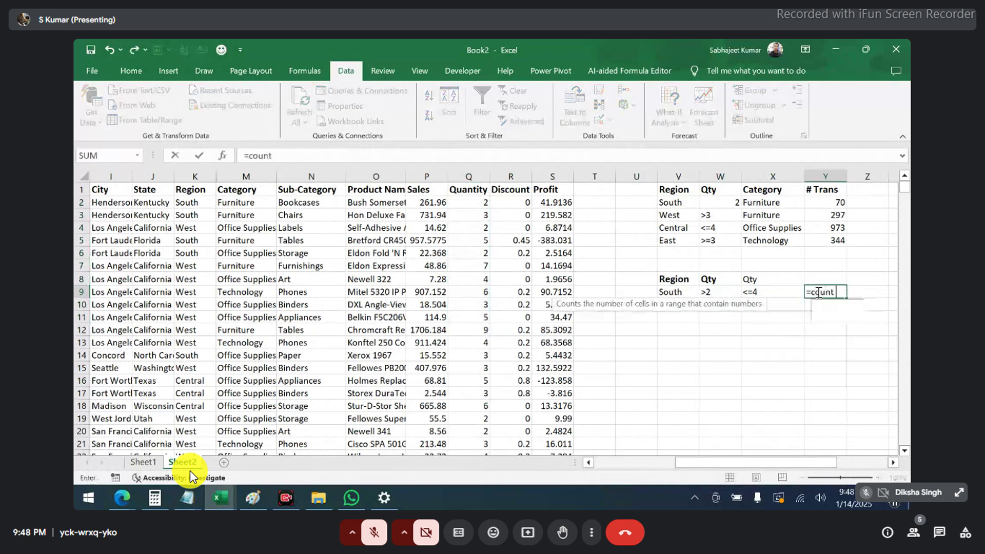
Begin a COUNTIFS formula in Y9 that matches column K against V9 and column Q against W9.
{"action": "type", "text": "i"}
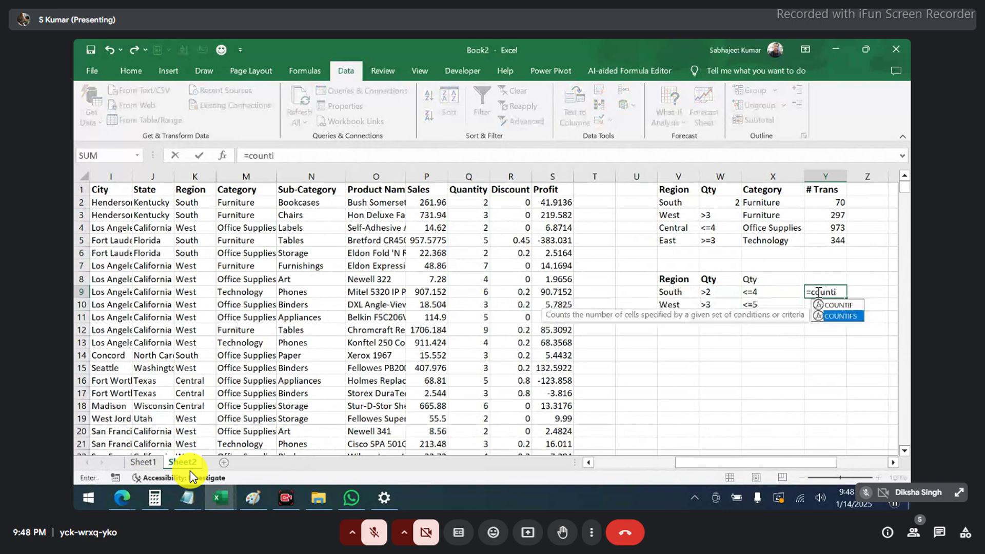
{"action": "key", "text": "Tab"}
{"action": "left_click", "coordinate": [196, 176]}
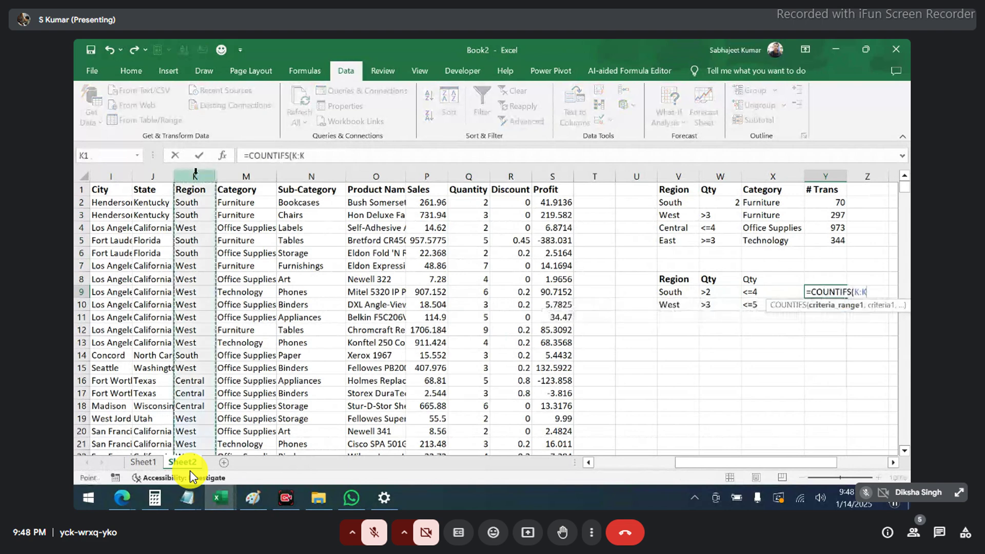
{"action": "type", "text": ","}
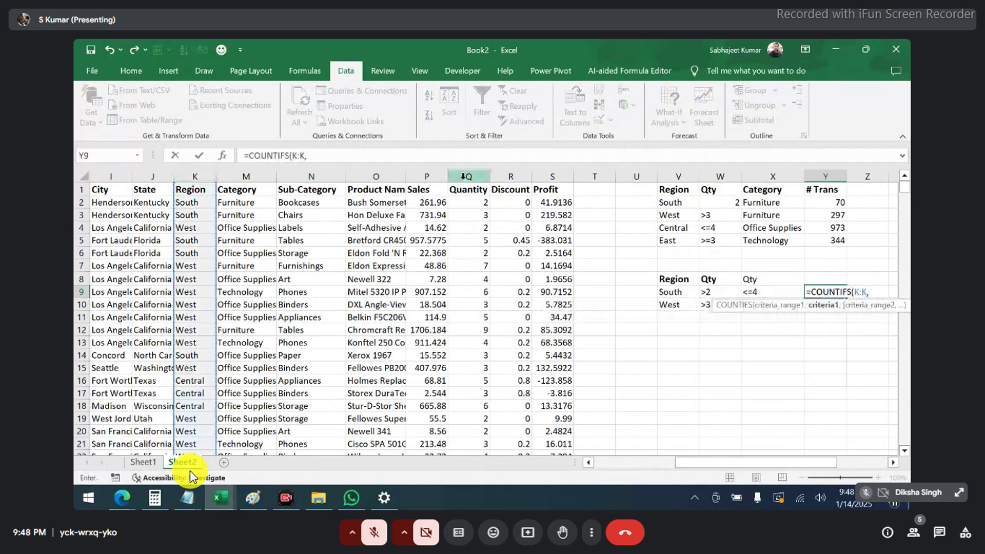
{"action": "left_click", "coordinate": [677, 292]}
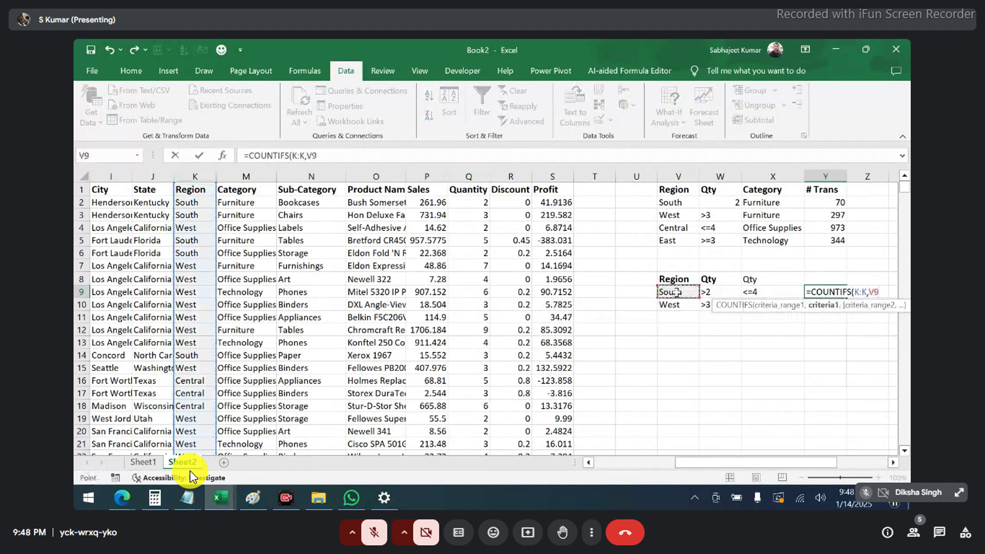
{"action": "type", "text": ","}
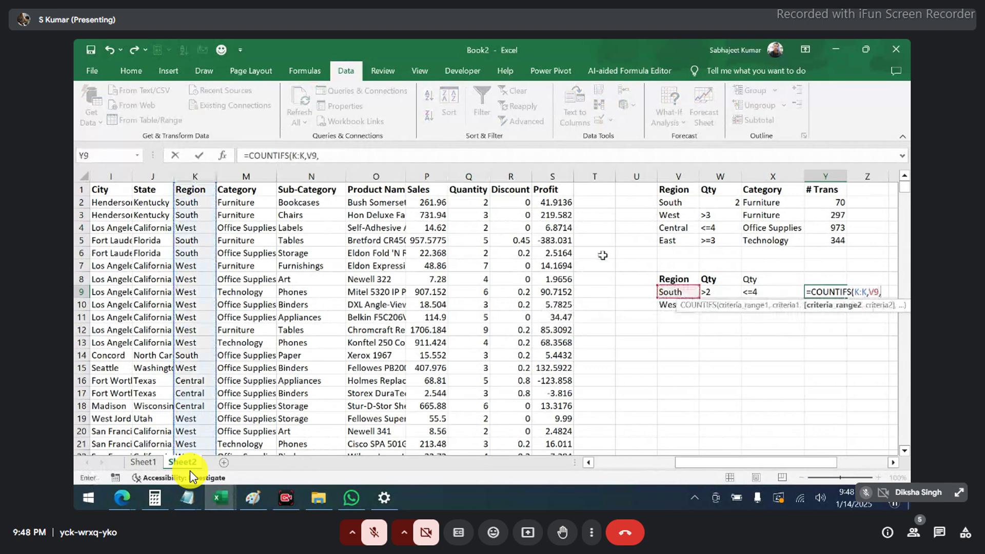
{"action": "left_click", "coordinate": [473, 174]}
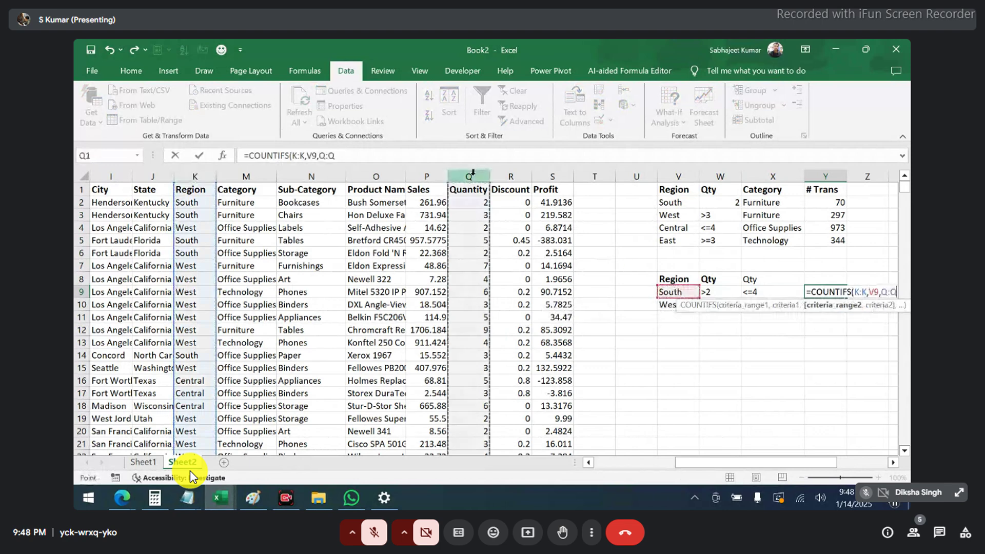
{"action": "type", "text": ","}
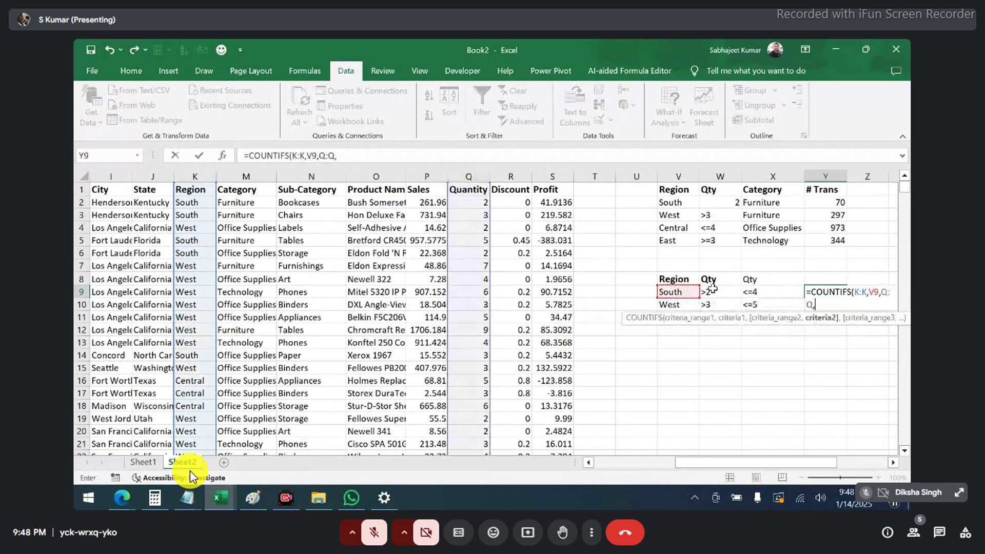
{"action": "left_click", "coordinate": [711, 290]}
{"action": "type", "text": ","}
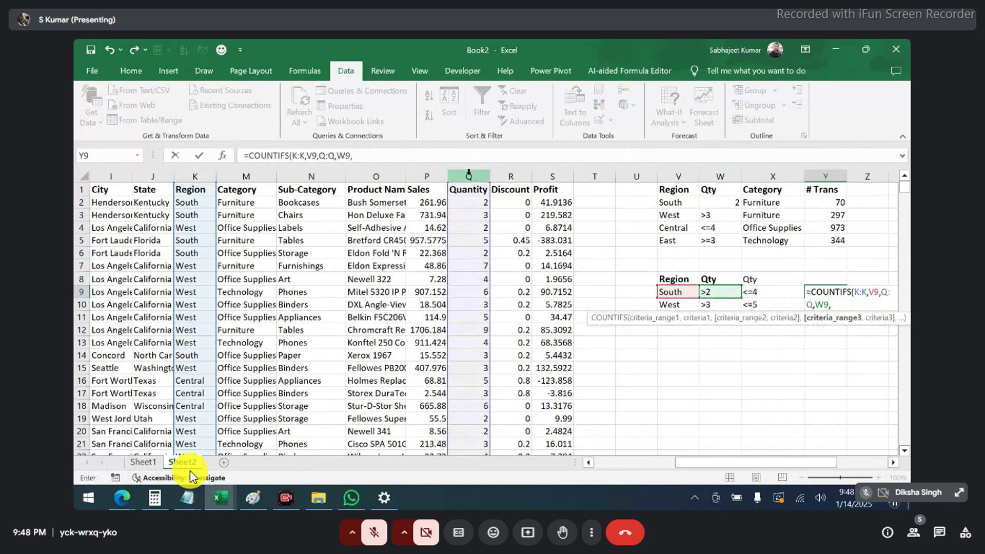
Complete the Y9 COUNTIFS with column Q matched against X9, and fill the formula down to Y10.
{"action": "left_click", "coordinate": [468, 174]}
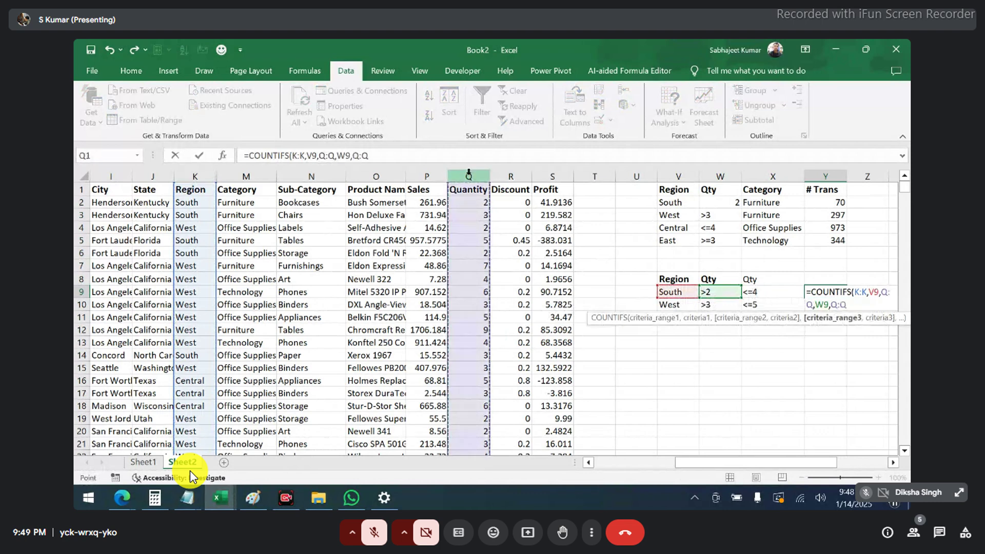
{"action": "type", "text": "<"}
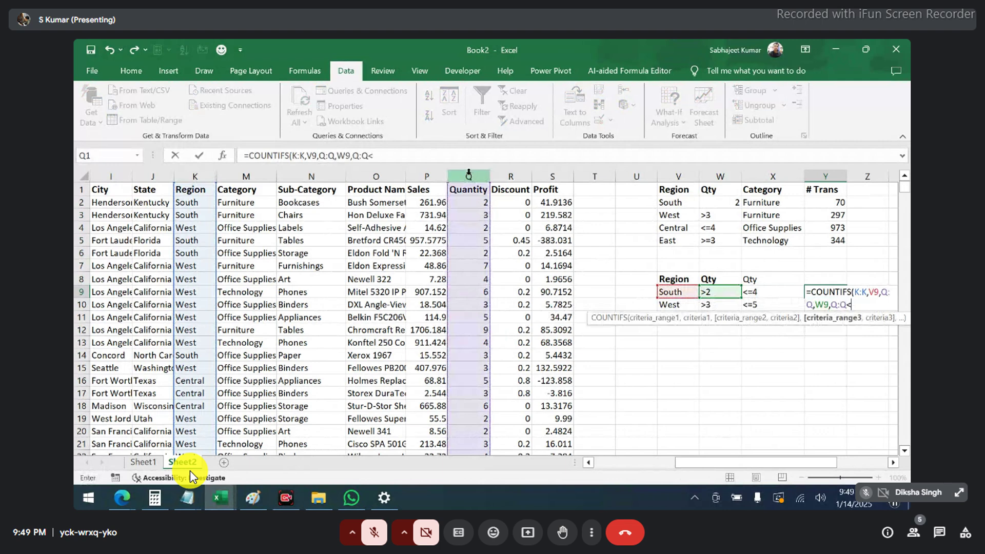
{"action": "key", "text": "BackSpace"}
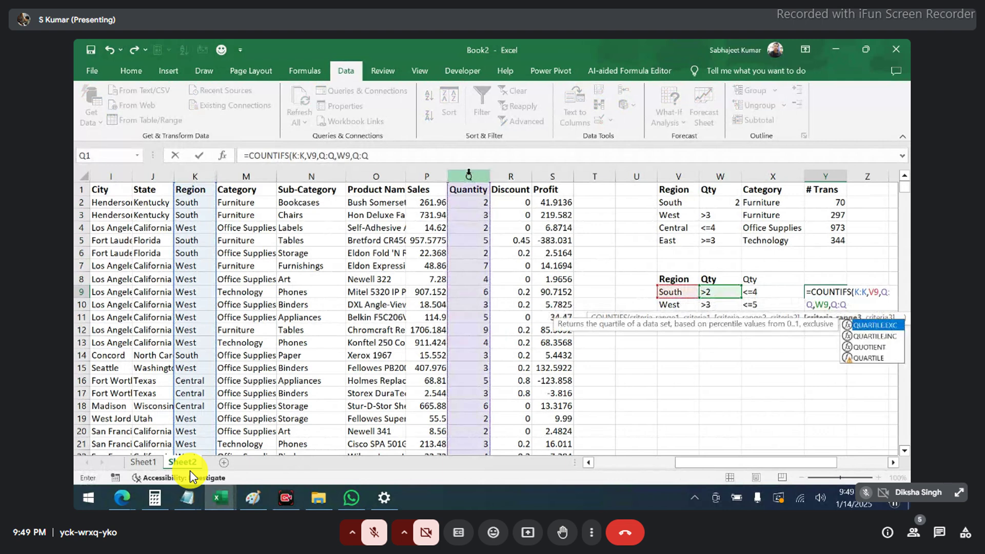
{"action": "type", "text": ","}
{"action": "left_click", "coordinate": [758, 293]}
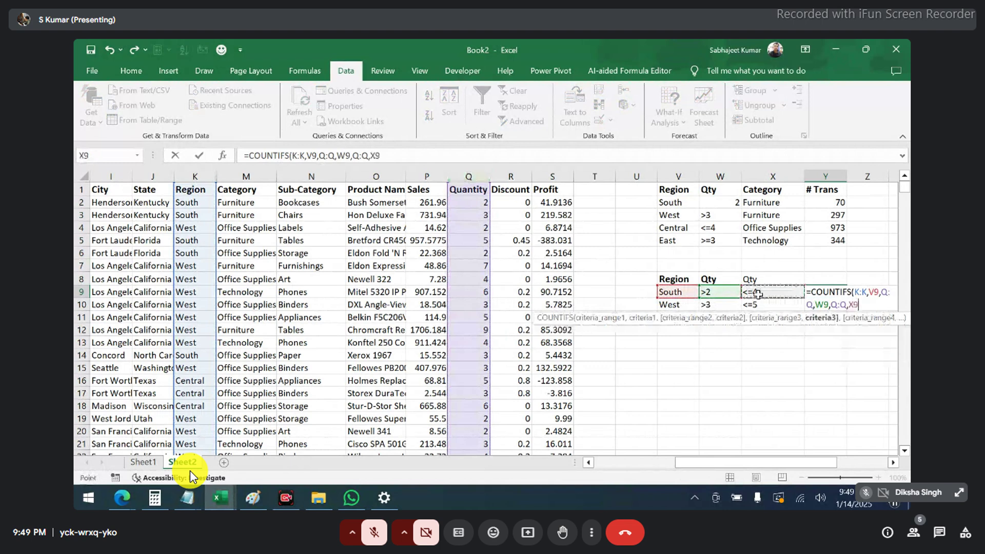
{"action": "key", "text": "Return"}
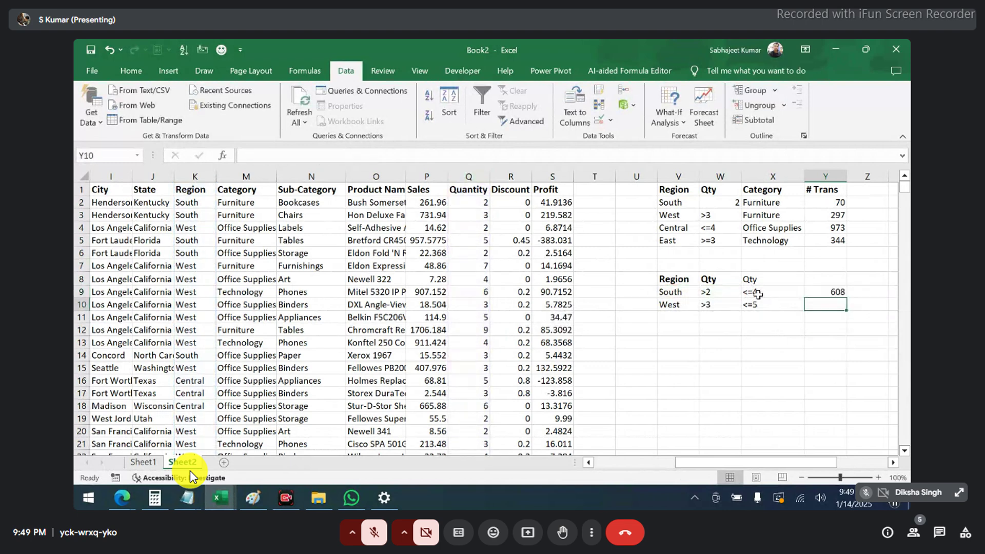
{"action": "key", "text": "ctrl+d"}
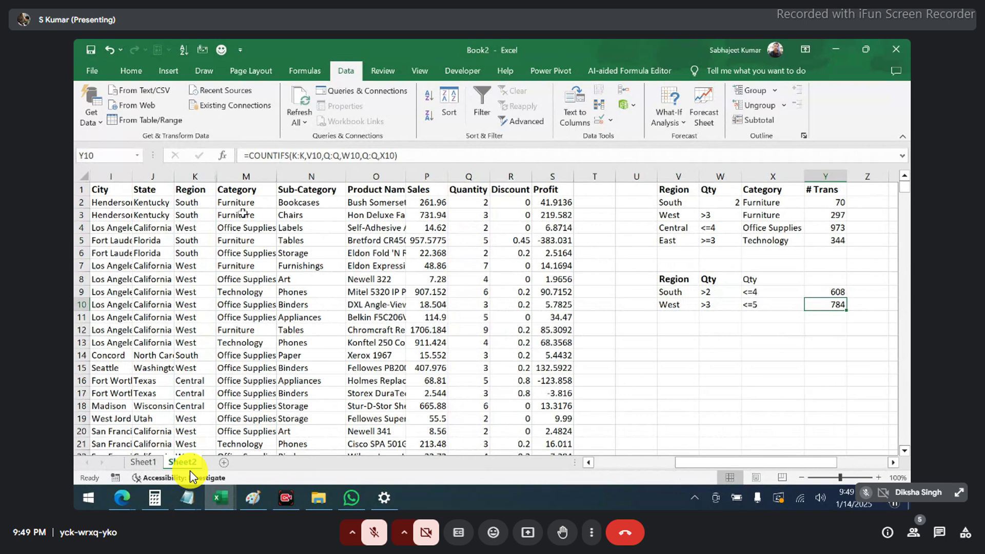
Narrow the empty columns T and U between the sales data and the criteria tables.
{"action": "key", "text": "Up"}
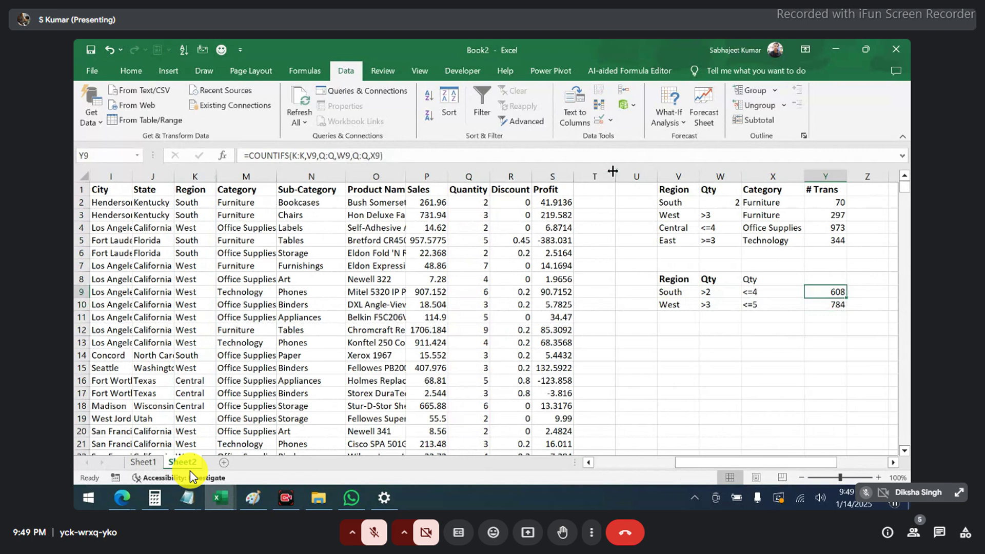
{"action": "left_click_drag", "start_coordinate": [616, 176], "coordinate": [590, 176]}
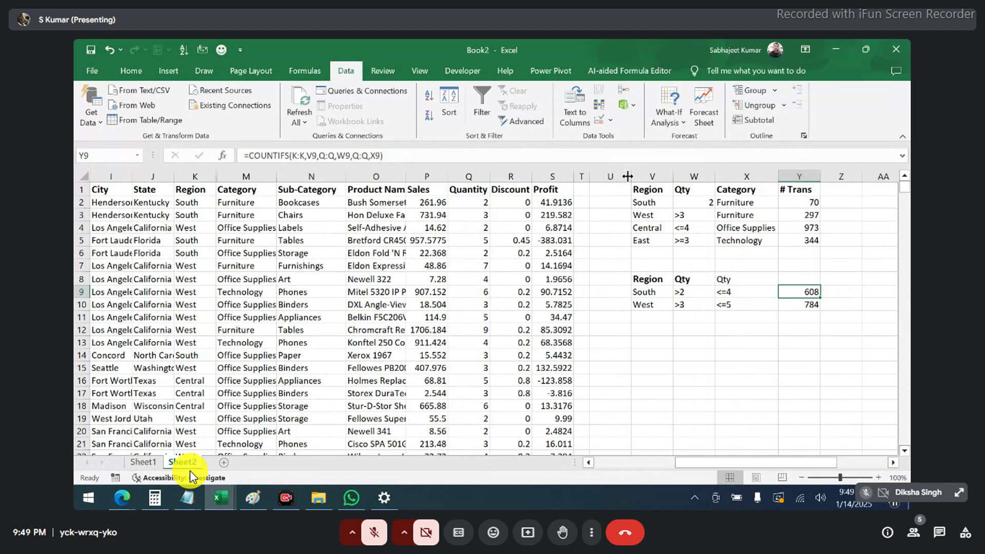
{"action": "left_click_drag", "start_coordinate": [628, 176], "coordinate": [607, 176]}
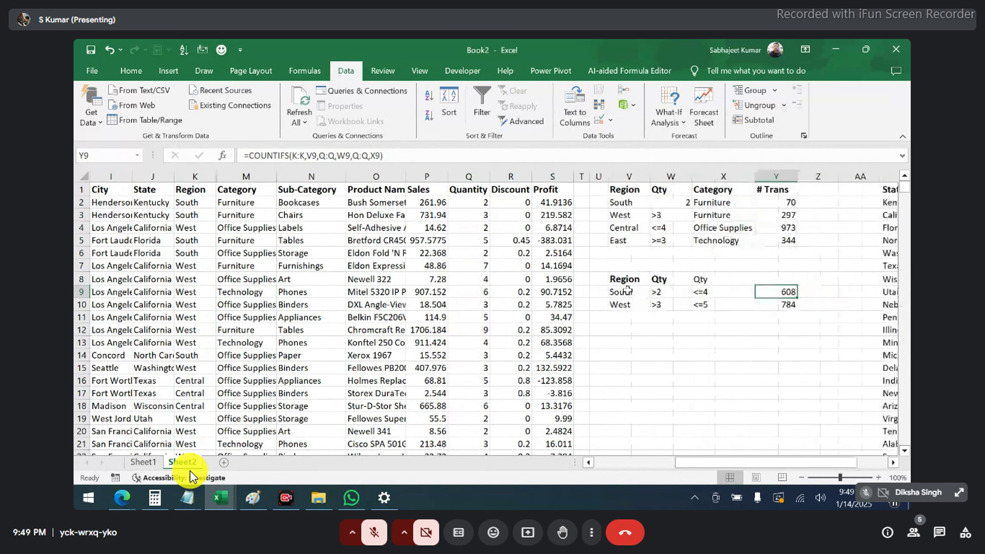
Change the South region's lower quantity criterion in W9 to >=2.
{"action": "left_click", "coordinate": [628, 290]}
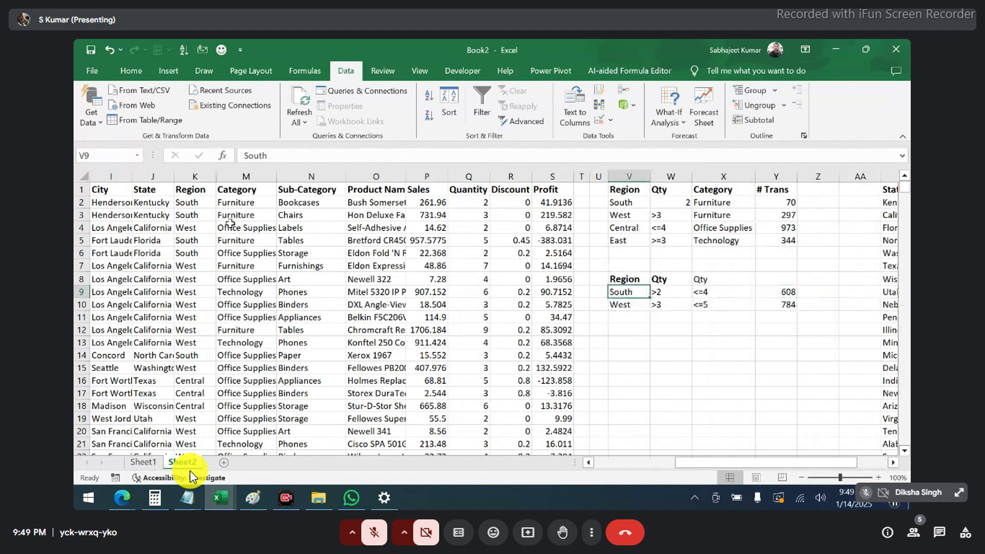
{"action": "left_click", "coordinate": [671, 294]}
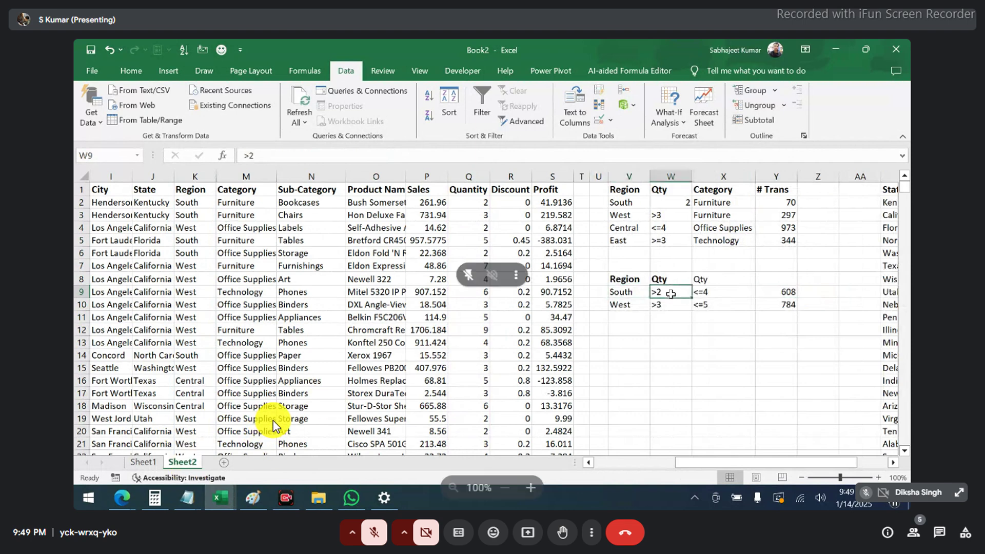
{"action": "left_click", "coordinate": [250, 155]}
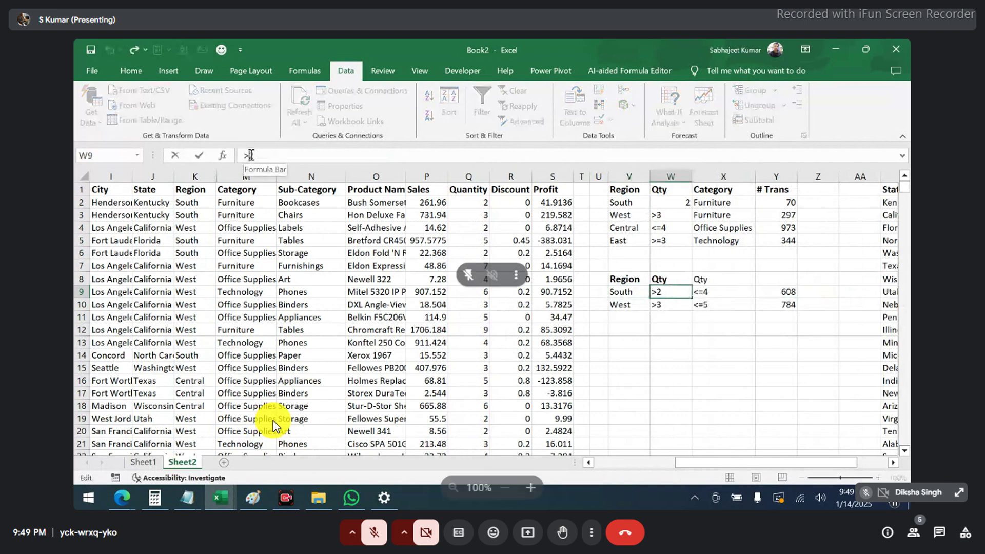
{"action": "type", "text": "="}
{"action": "key", "text": "Return"}
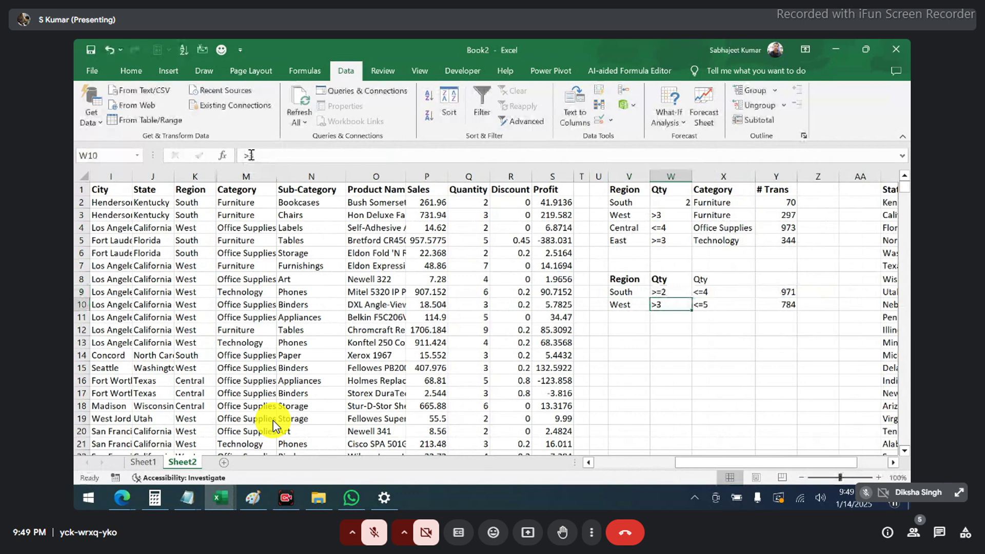
{"action": "left_click", "coordinate": [250, 155]}
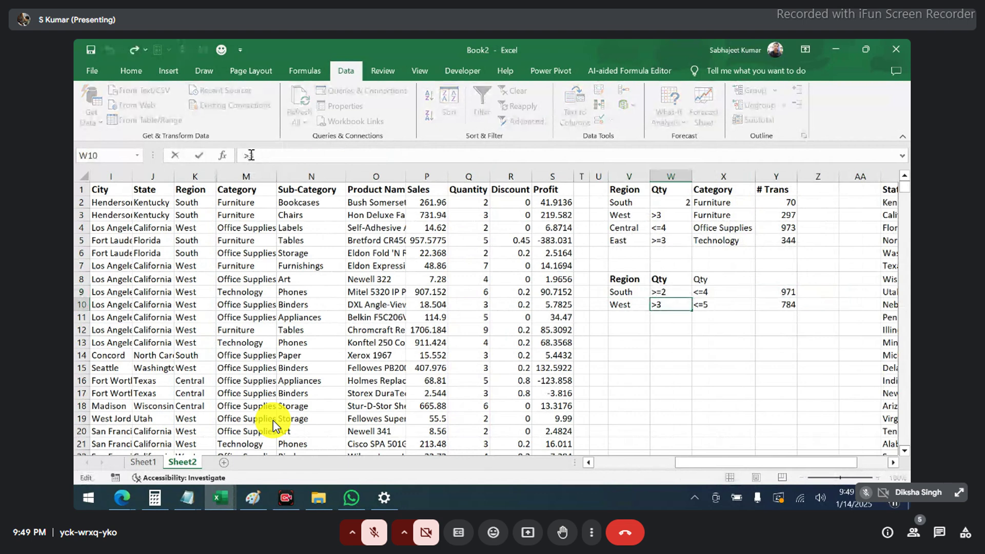
{"action": "key", "text": "Escape"}
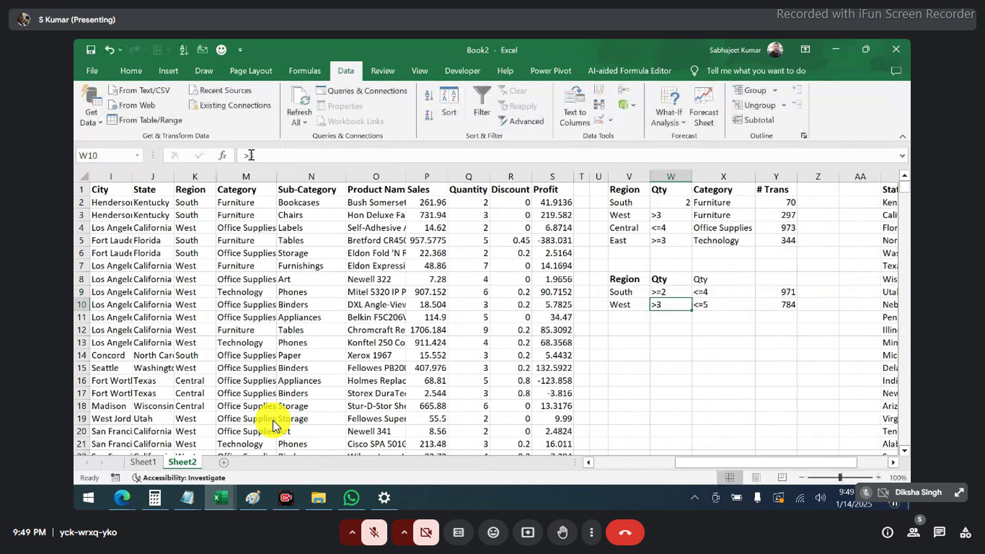
Examine the COUNTIFS formula in Y9, relating its range and criteria pairs to the region and quantity conditions in row 9.
{"action": "left_click", "coordinate": [671, 292]}
{"action": "left_click_drag", "start_coordinate": [671, 292], "coordinate": [713, 304]}
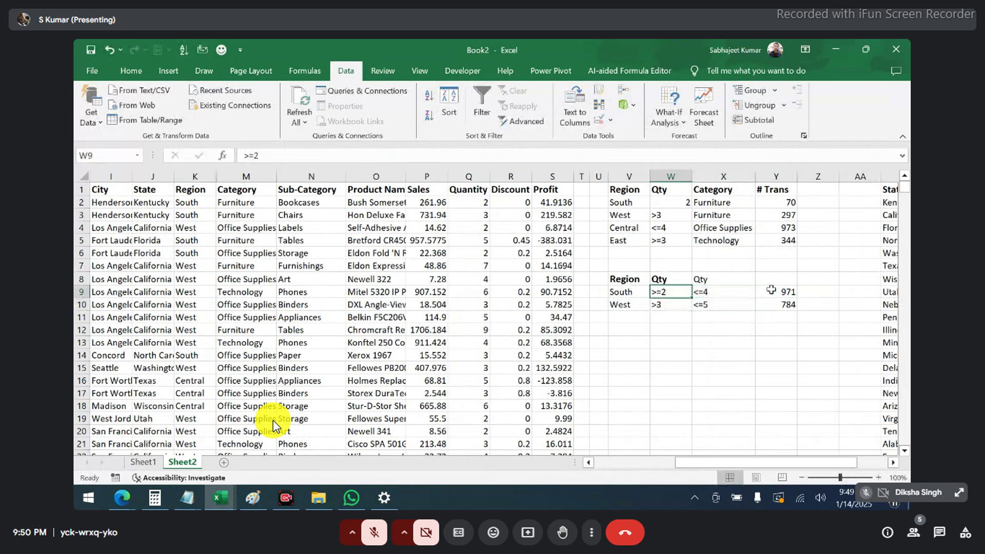
{"action": "left_click", "coordinate": [771, 290]}
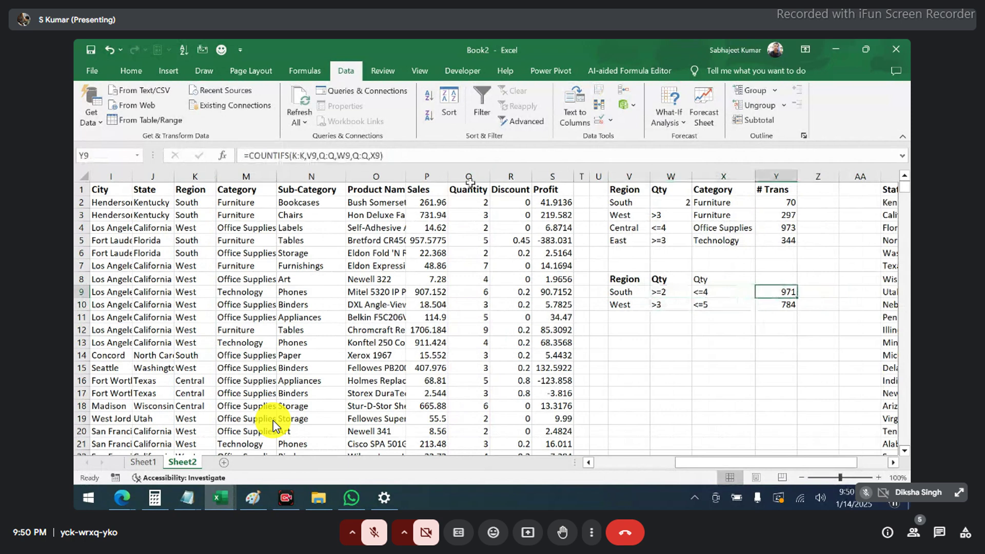
{"action": "left_click", "coordinate": [418, 154]}
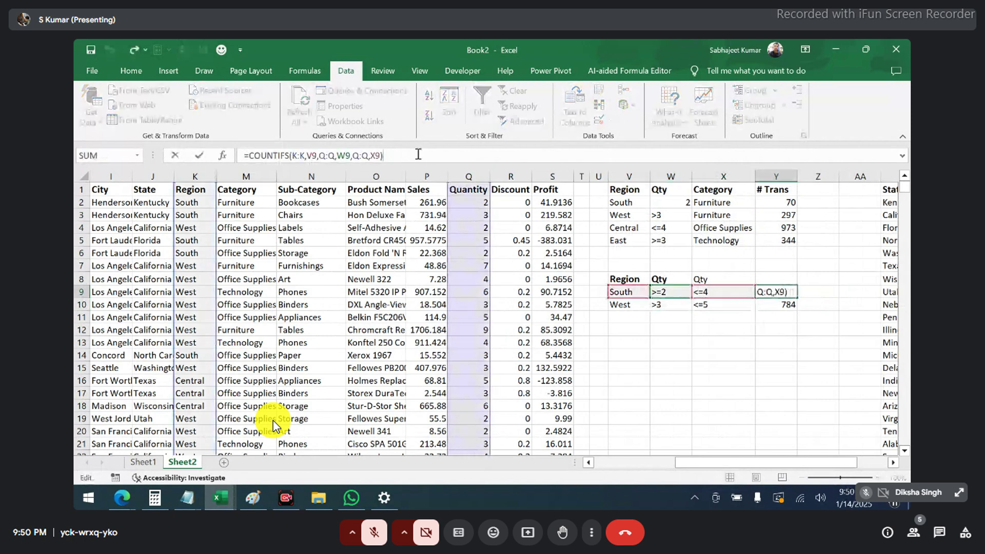
{"action": "left_click_drag", "start_coordinate": [295, 155], "coordinate": [317, 155]}
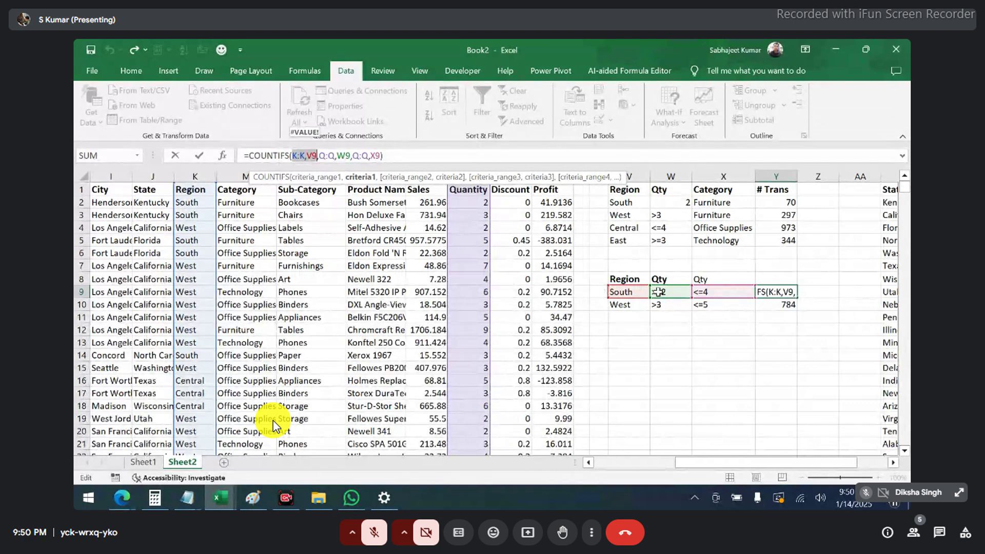
{"action": "left_click", "coordinate": [330, 156]}
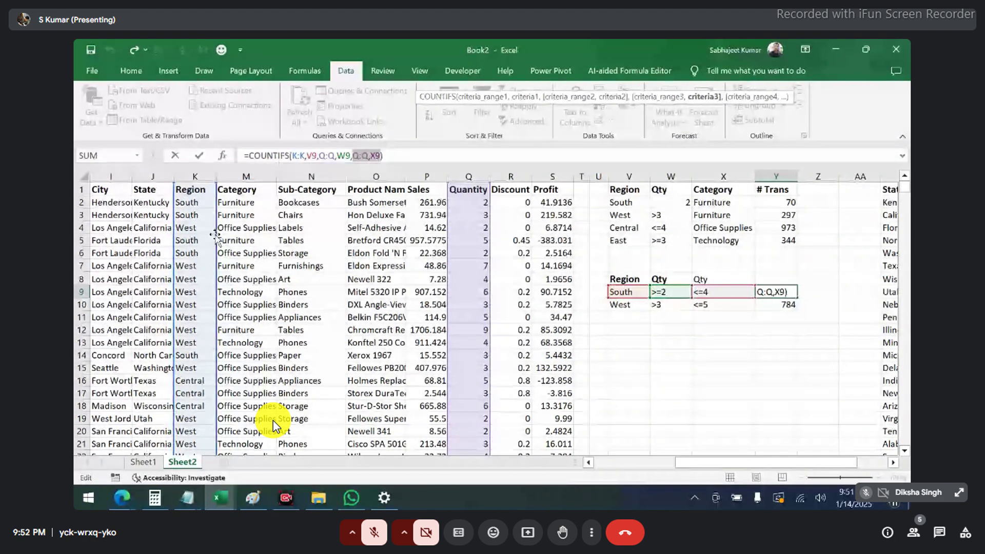
{"action": "key", "text": "ctrl+Return"}
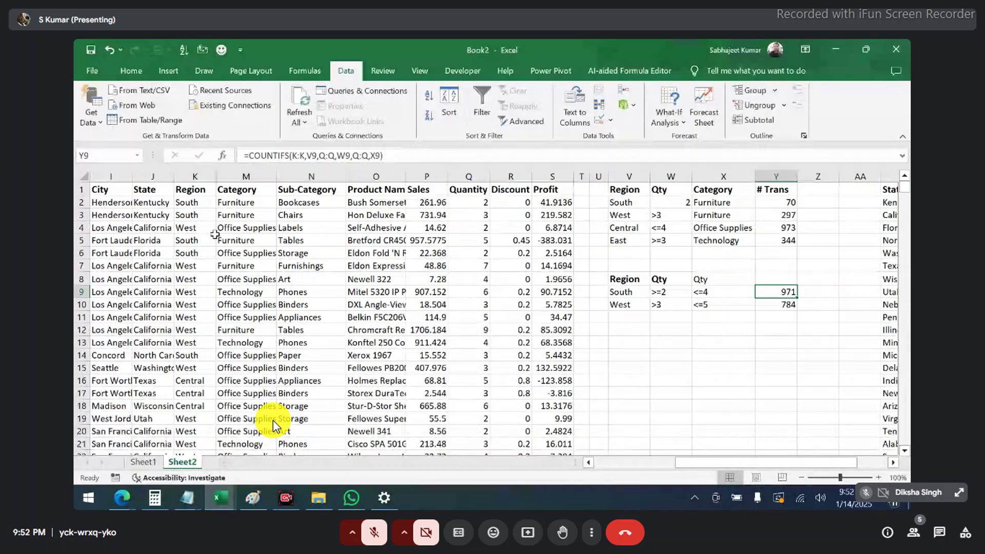
Save the workbook as Reference.xlsx in the Downloads folder.
{"action": "key", "text": "ctrl+s"}
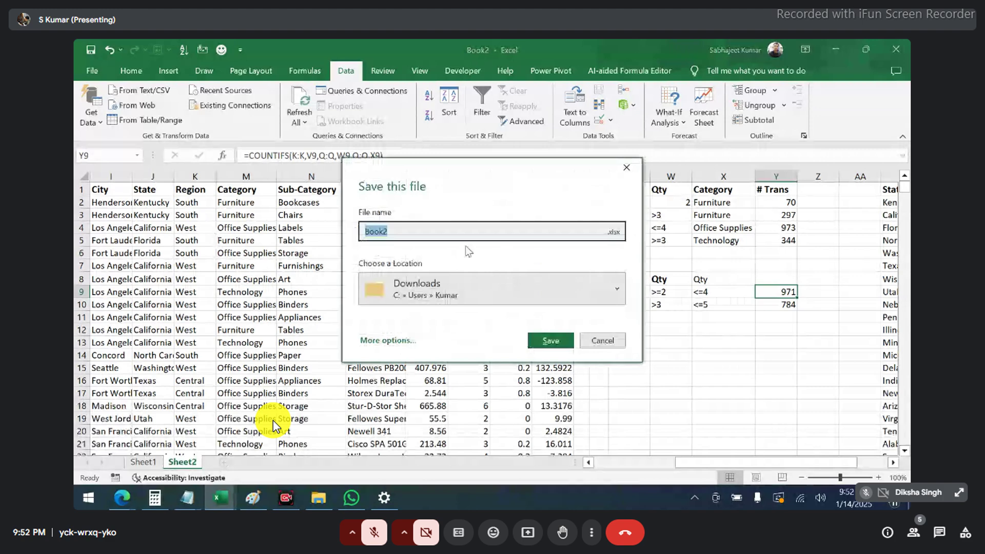
{"action": "type", "text": "Refere"}
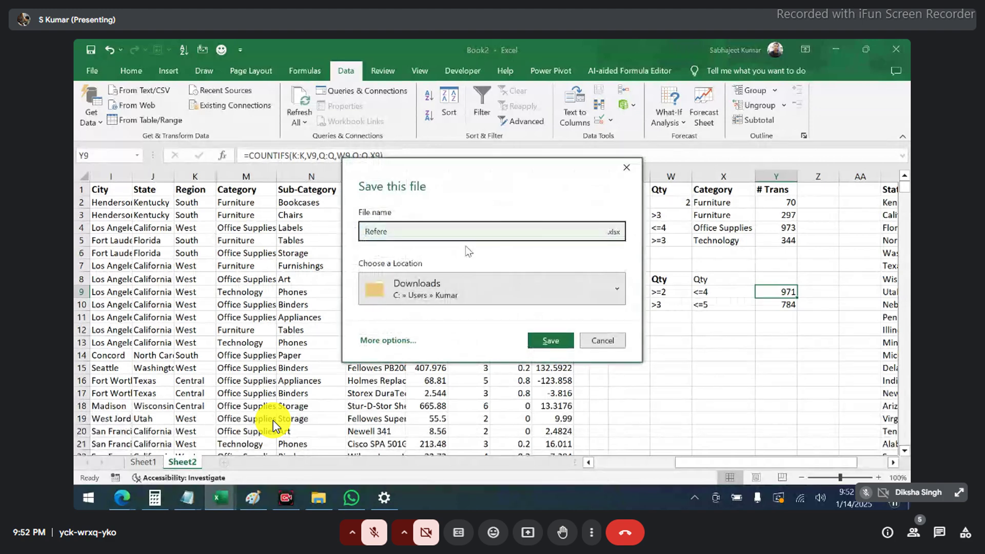
{"action": "type", "text": "nce"}
{"action": "key", "text": "Return"}
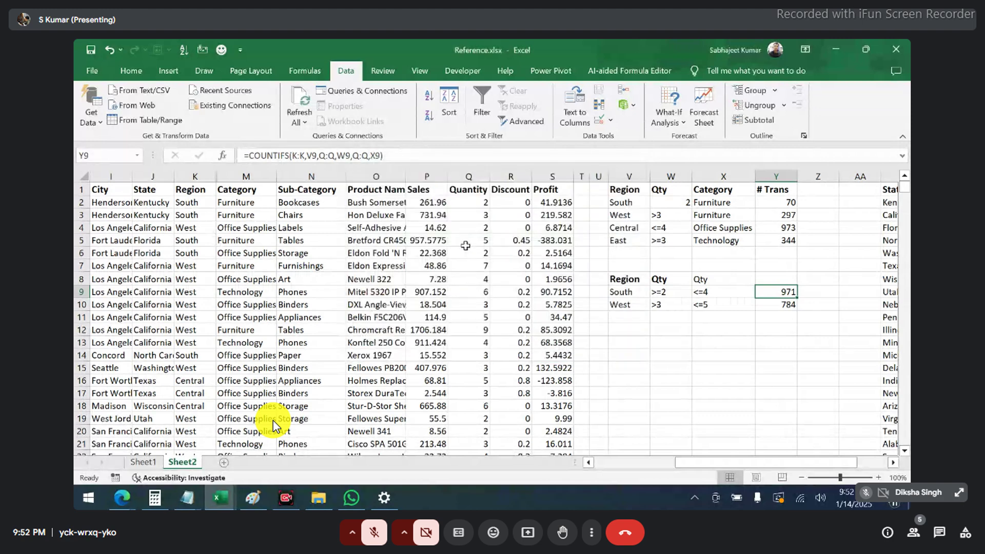
Select the Salesman, City and Year2023 table in G1:I10 on Sheet1.
{"action": "left_click", "coordinate": [142, 463]}
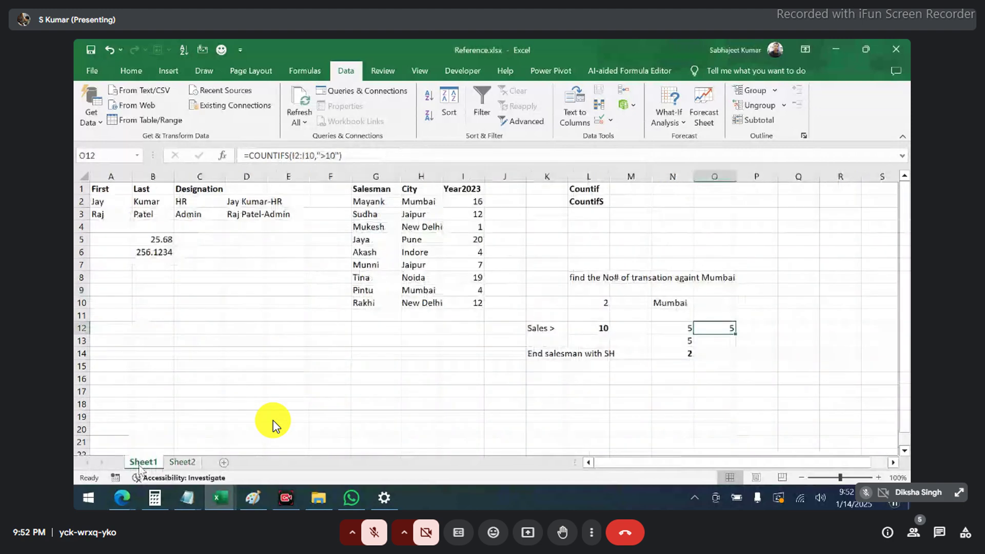
{"action": "left_click", "coordinate": [368, 193]}
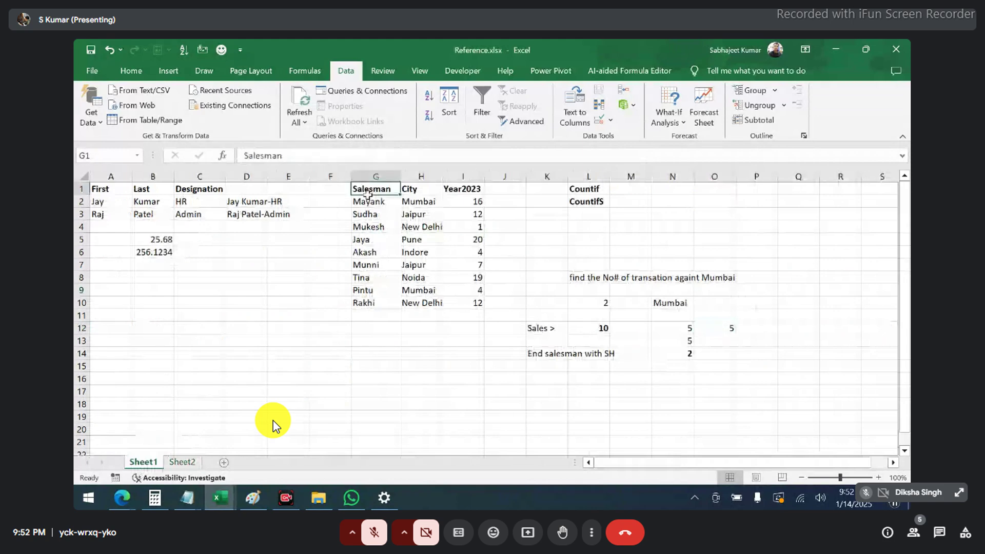
{"action": "left_click_drag", "start_coordinate": [367, 193], "coordinate": [456, 299]}
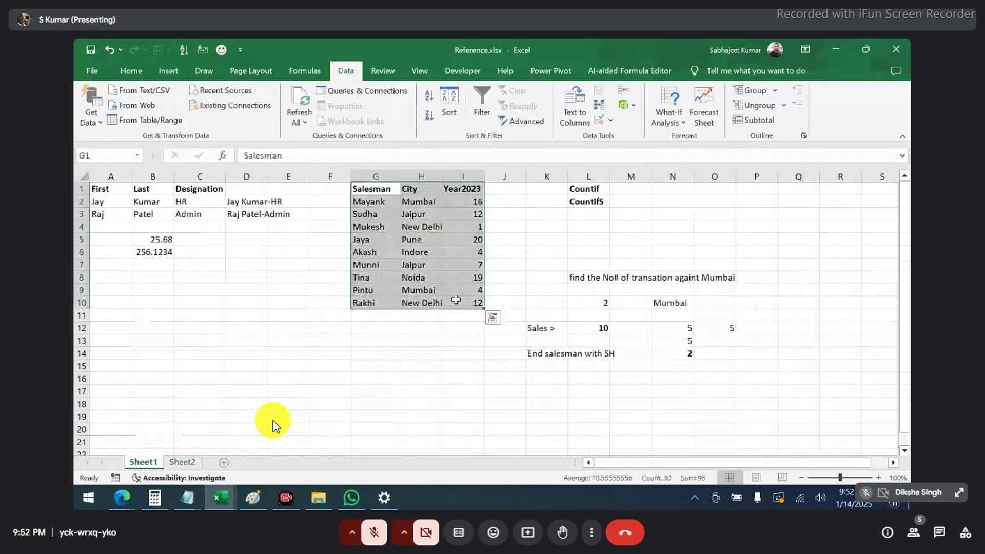
Copy the Salesman, City and Year2023 table into cell A1 of a new worksheet.
{"action": "key", "text": "ctrl+c"}
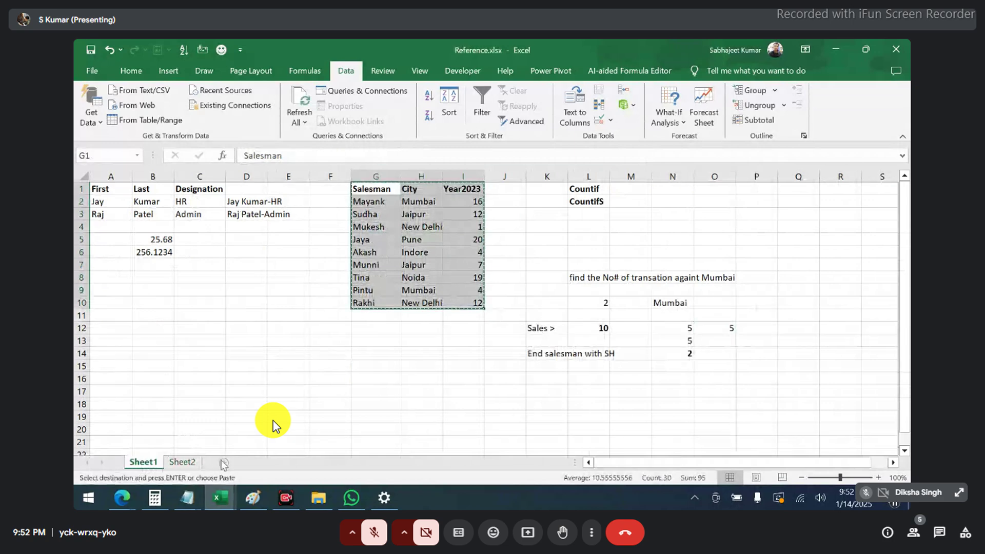
{"action": "left_click", "coordinate": [223, 464]}
{"action": "key", "text": "ctrl+v"}
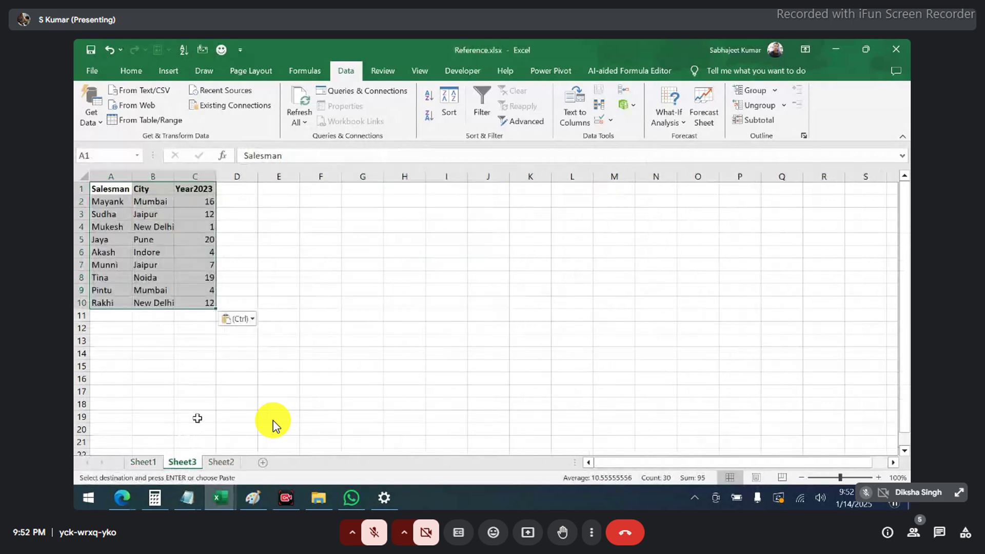
Copy the First, Last and Designation table in A1:C3 of Sheet1 to cell F1 of Sheet3.
{"action": "key", "text": "ctrl+Page_Up"}
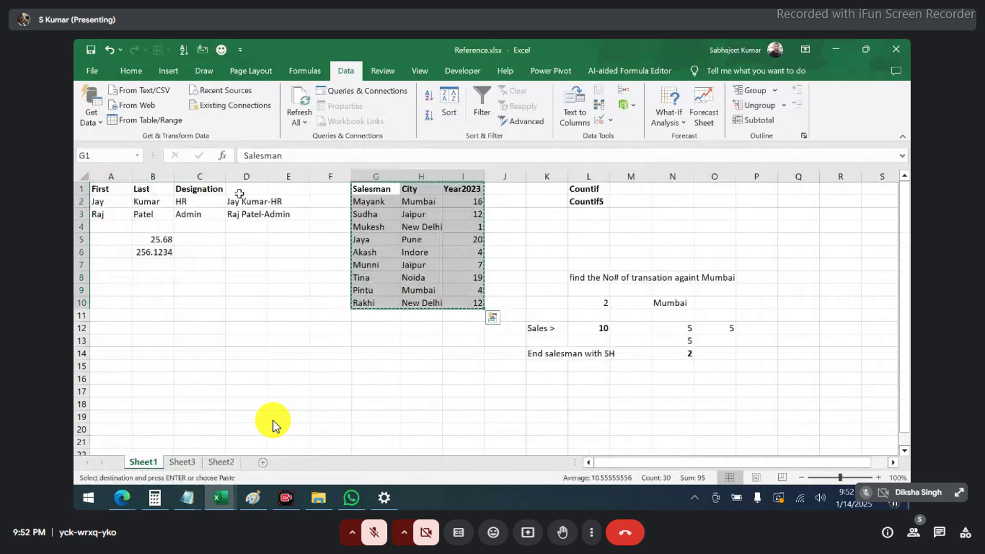
{"action": "left_click_drag", "start_coordinate": [203, 214], "coordinate": [96, 189]}
{"action": "key", "text": "ctrl+c"}
{"action": "left_click", "coordinate": [180, 462]}
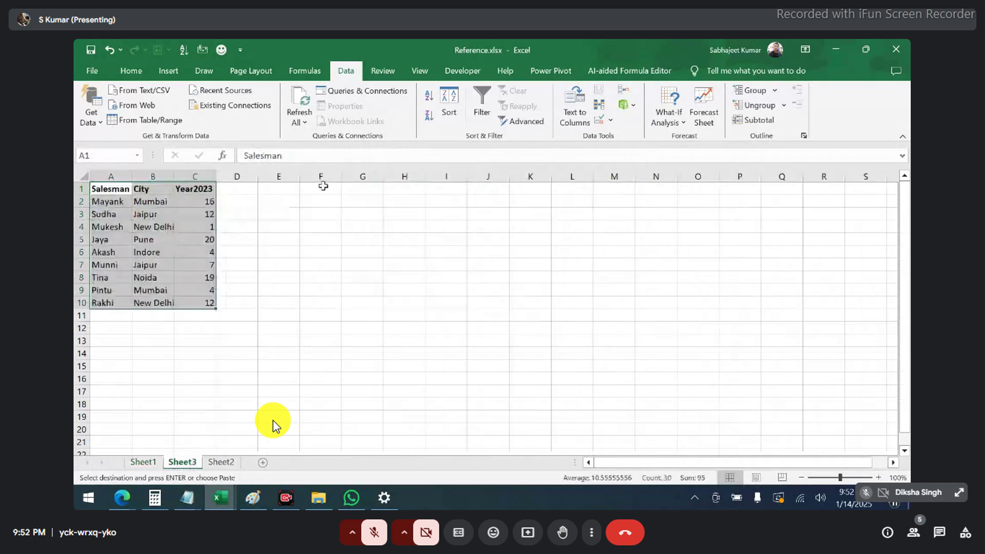
{"action": "left_click", "coordinate": [305, 190]}
{"action": "key", "text": "ctrl+v"}
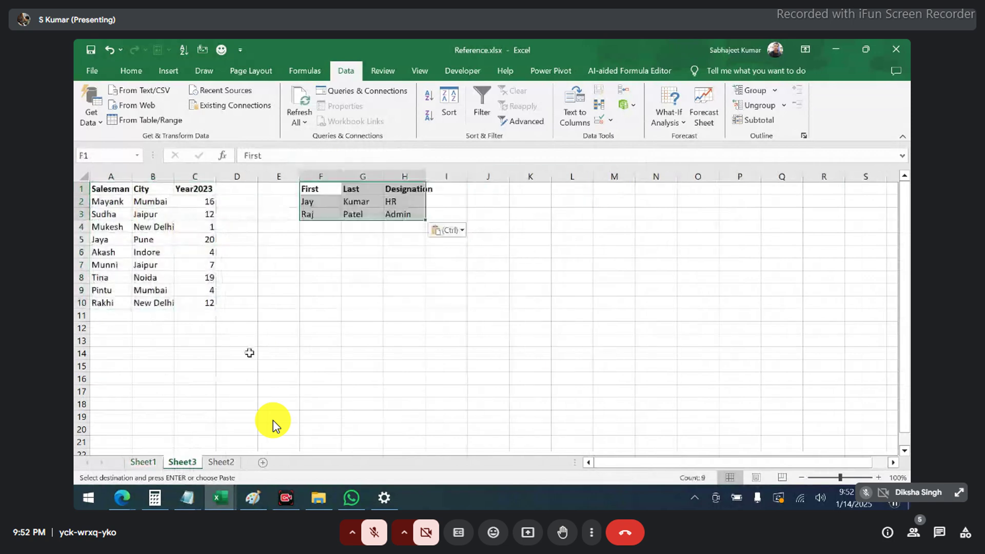
Rename Sheet3 as Reference and move it in front of Sheet1.
{"action": "double_click", "coordinate": [178, 463]}
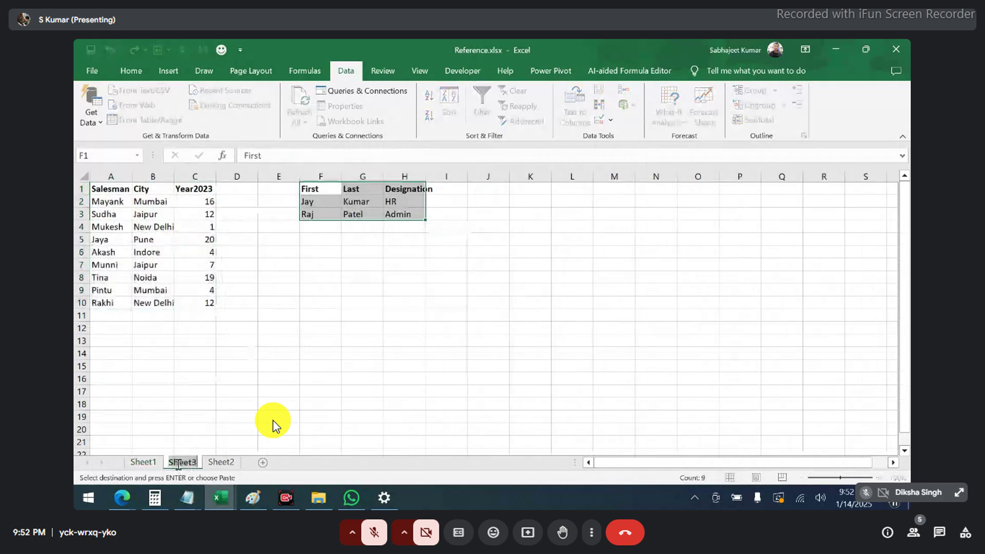
{"action": "type", "text": "Refere"}
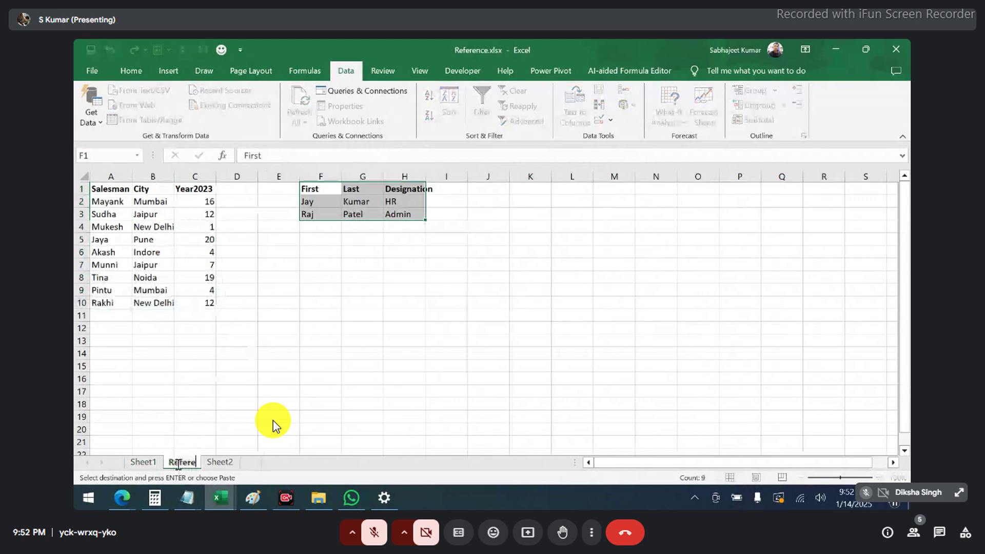
{"action": "type", "text": "nce"}
{"action": "key", "text": "Return"}
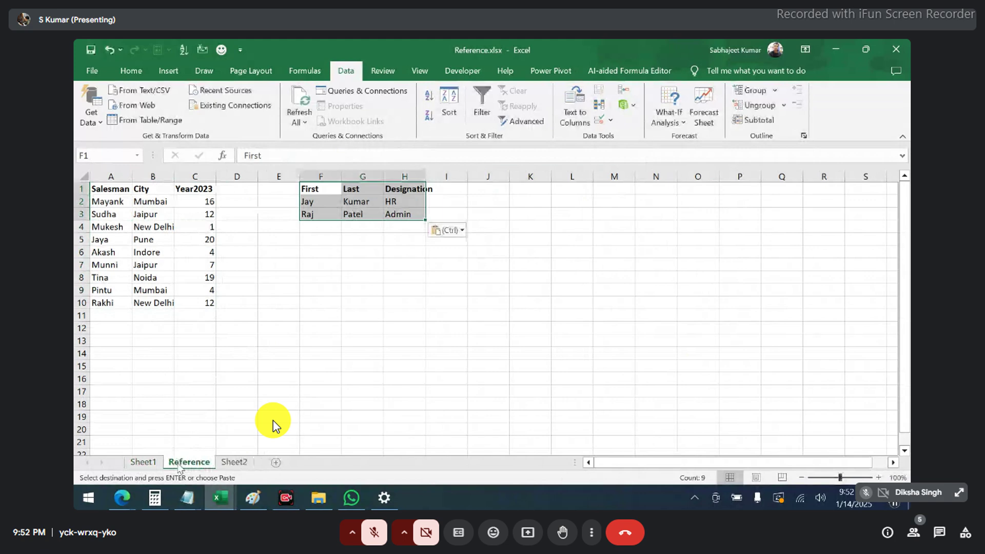
{"action": "left_click_drag", "start_coordinate": [179, 464], "coordinate": [140, 464]}
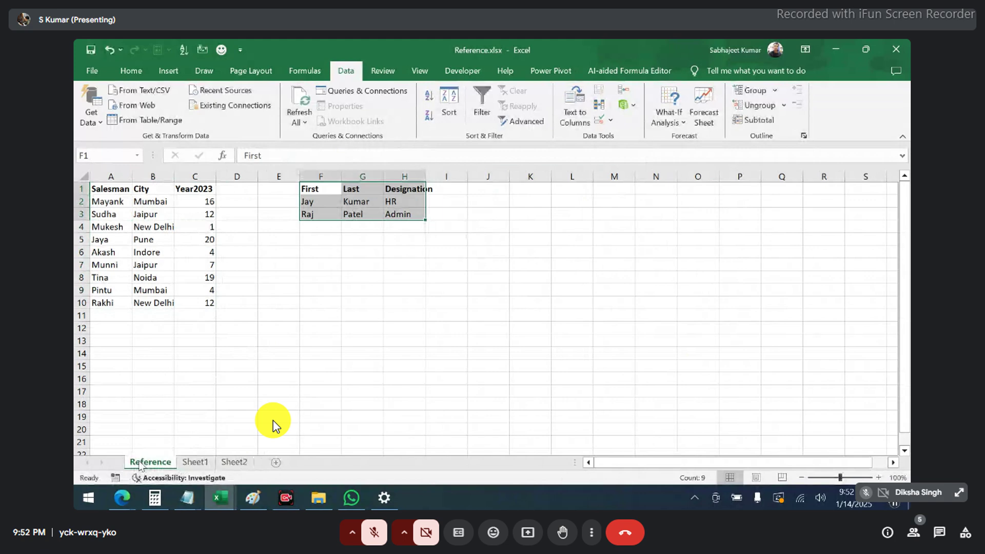
Autofit the Designation column's width and delete the empty column D.
{"action": "double_click", "coordinate": [426, 177]}
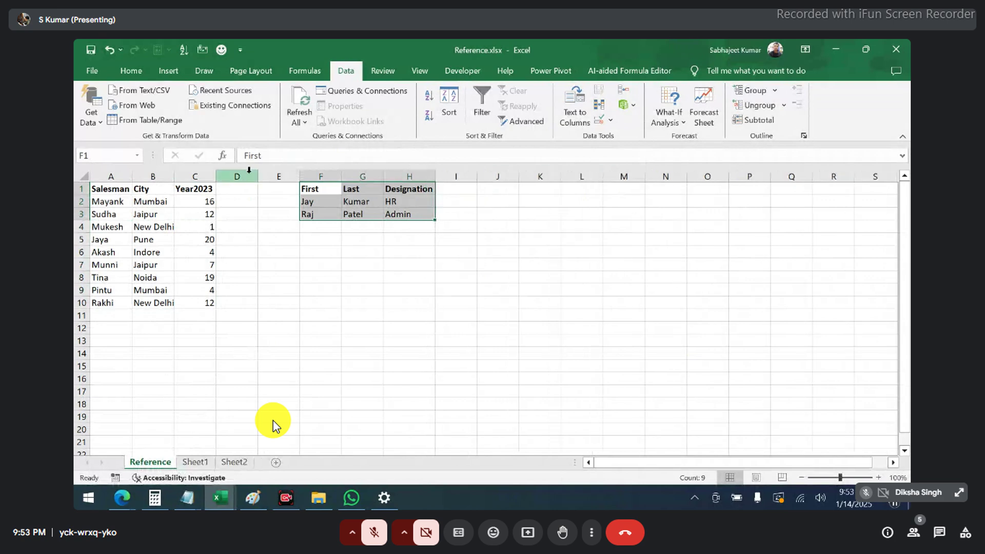
{"action": "left_click", "coordinate": [249, 171]}
{"action": "key", "text": "ctrl+minus"}
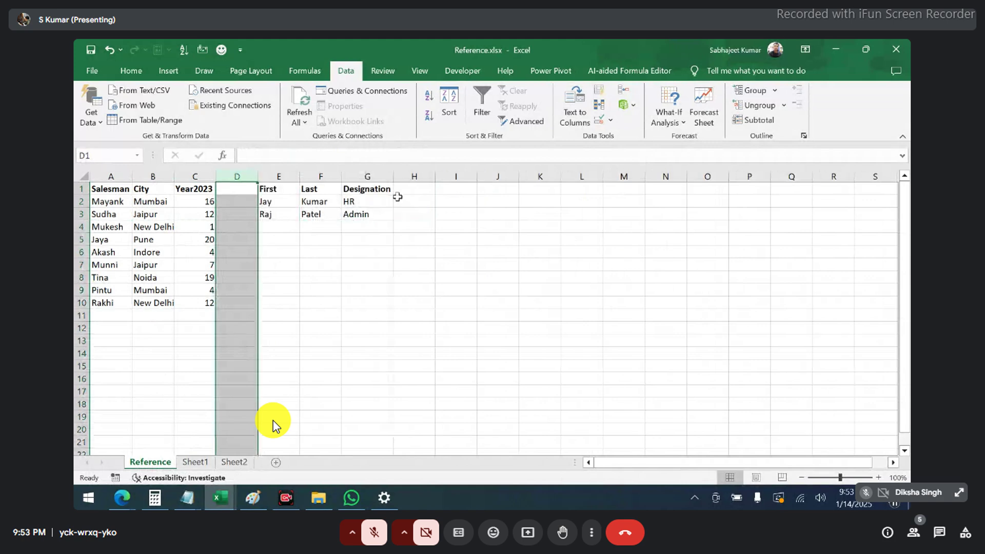
Enter Relative, Absolute and Mixed in J1:J3, and copy the =B3 reference from F8 to F10 for comparison.
{"action": "left_click", "coordinate": [511, 188]}
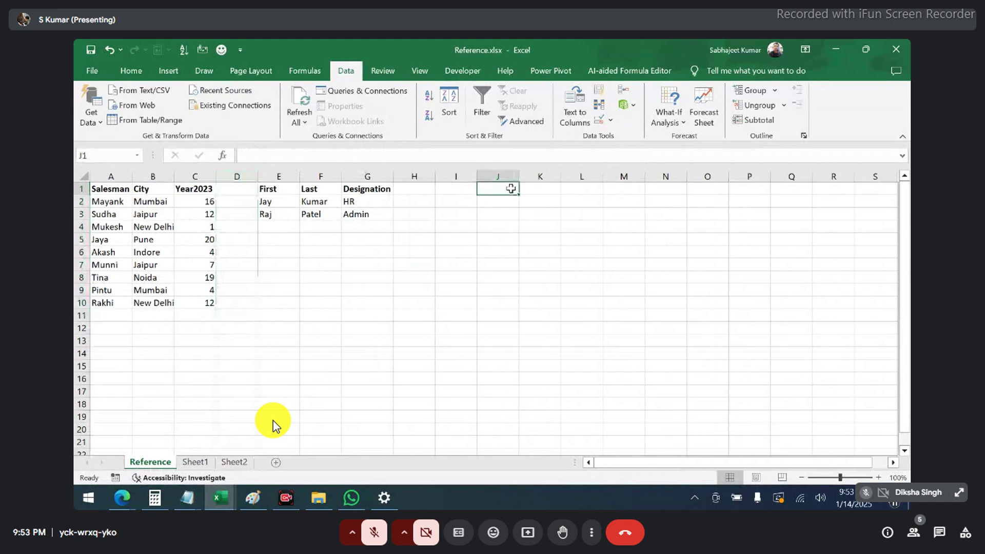
{"action": "key", "text": "ctrl+v"}
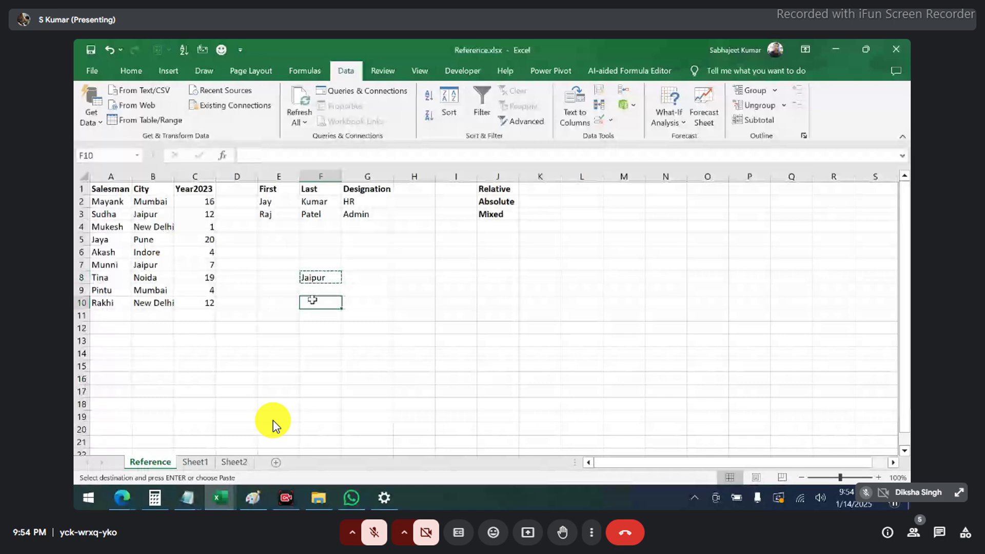
{"action": "key", "text": "Return"}
{"action": "double_click", "coordinate": [318, 277]}
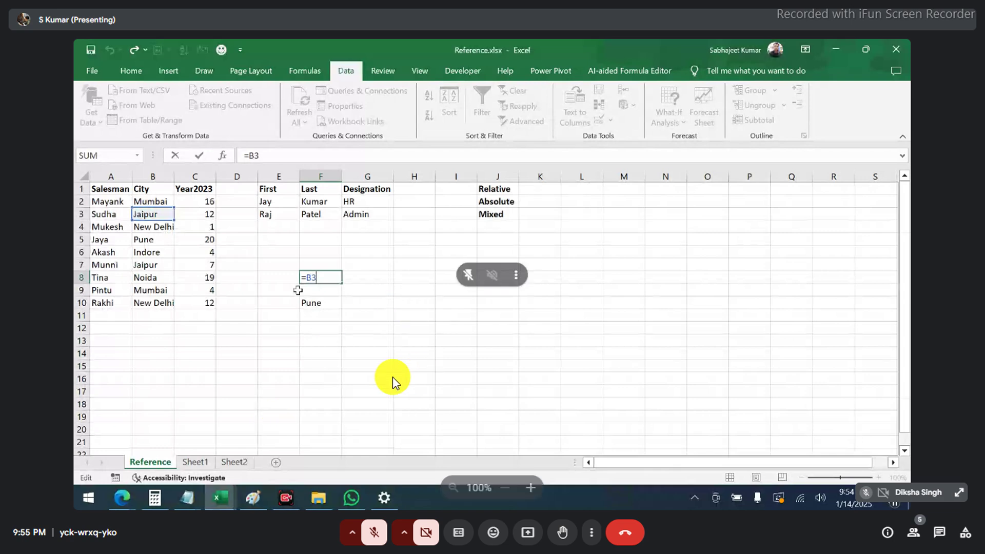
Switch the meeting microphone on to speak.
{"action": "left_click", "coordinate": [378, 531]}
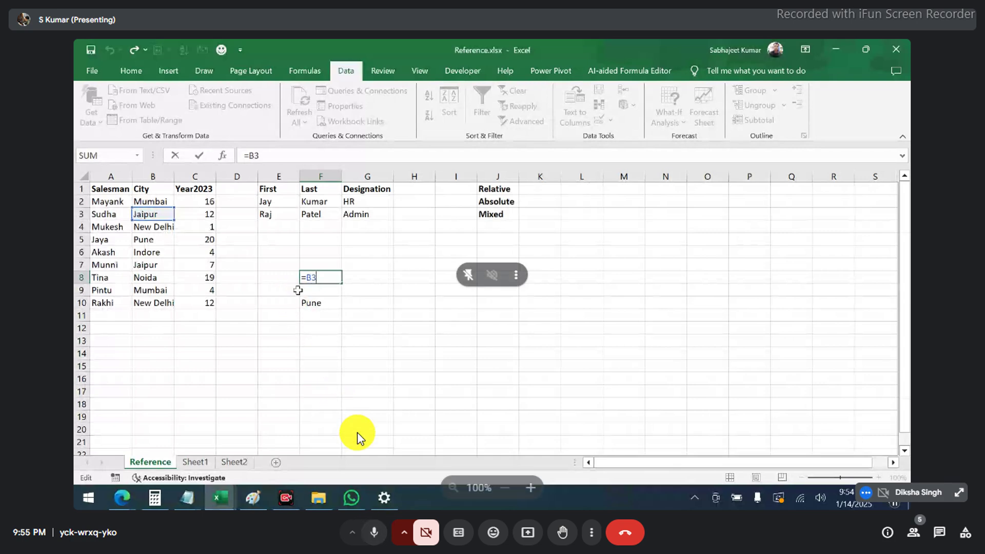
{"action": "left_click", "coordinate": [373, 532]}
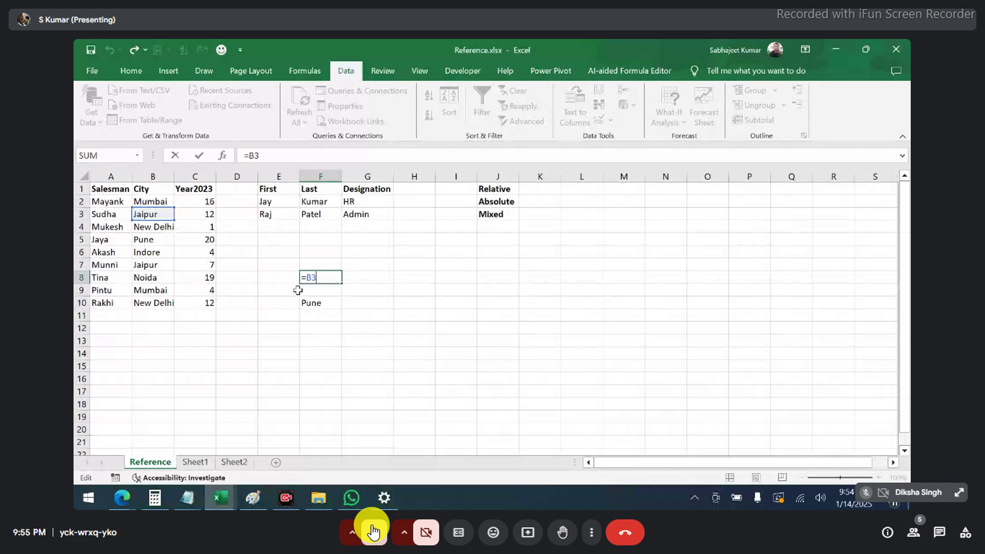
{"action": "left_click", "coordinate": [373, 532]}
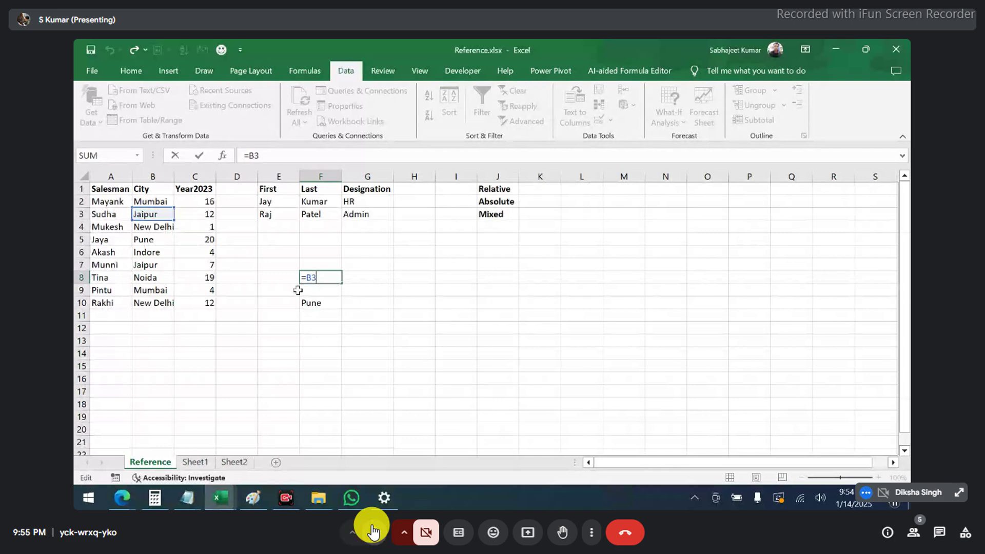
Enter the reference =D1 in H6 as a trial, and clear the cell again.
{"action": "key", "text": "Return"}
{"action": "double_click", "coordinate": [421, 254]}
{"action": "type", "text": "=D1"}
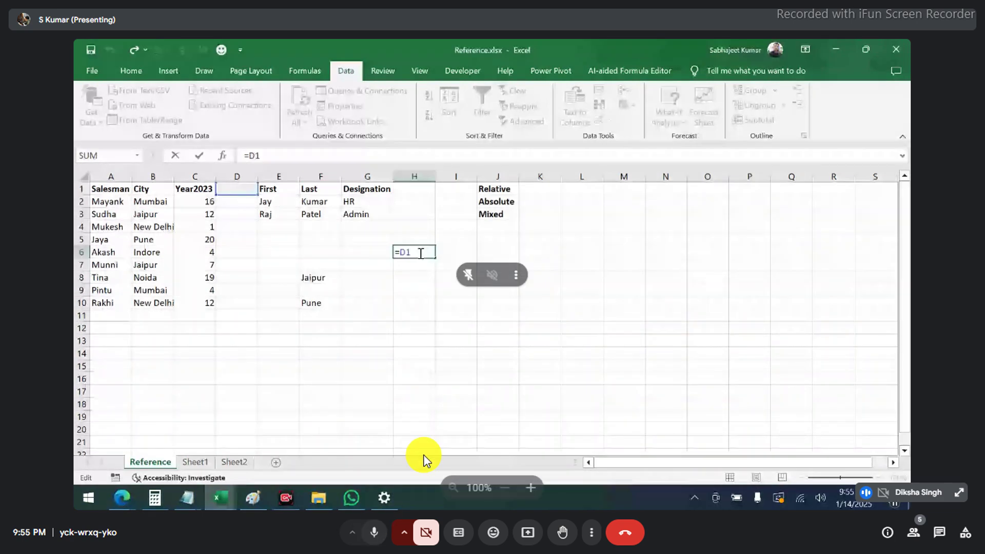
{"action": "left_click", "coordinate": [370, 535]}
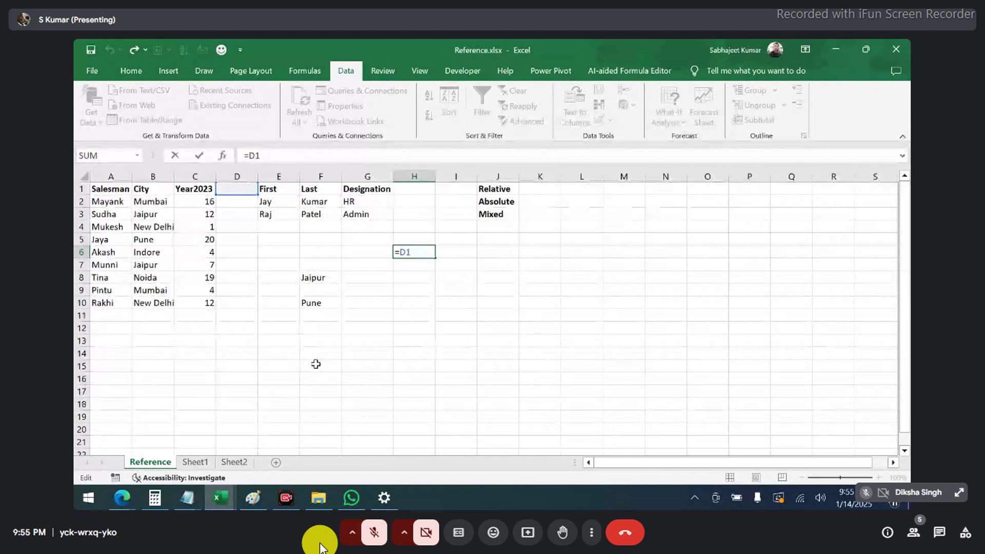
{"action": "key", "text": "ctrl+Return"}
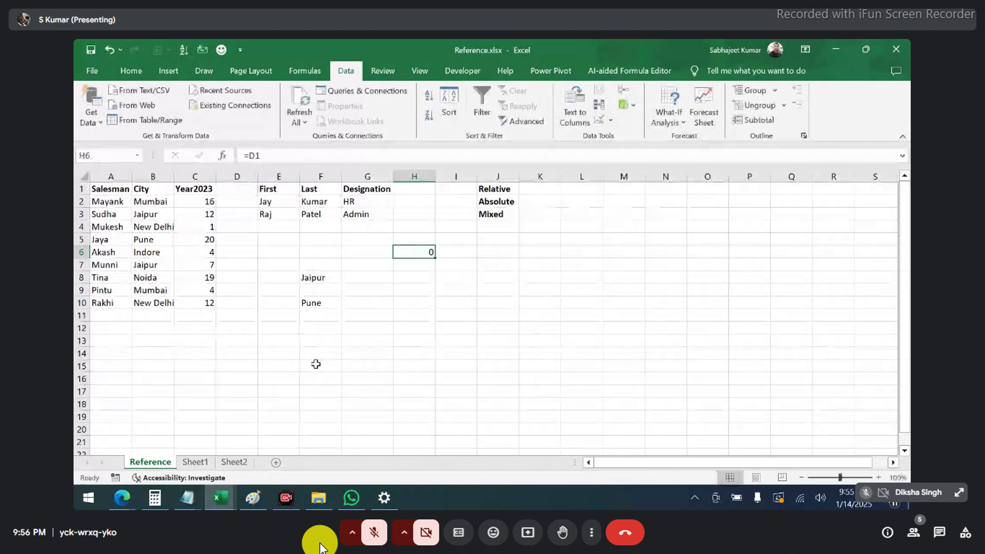
{"action": "key", "text": "Delete"}
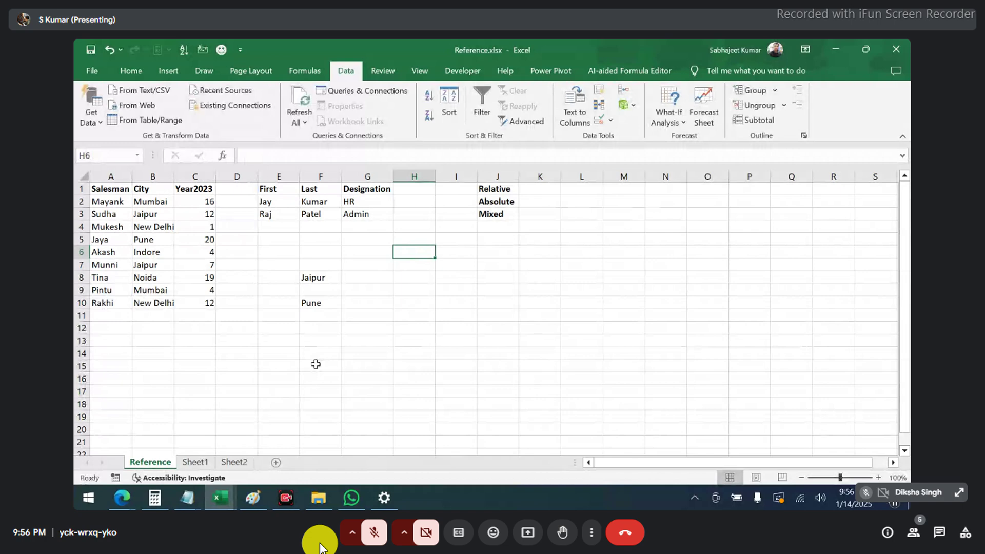
Copy the =B3 formula from F8 and paste it into H6.
{"action": "left_click", "coordinate": [314, 279]}
{"action": "key", "text": "ctrl+c"}
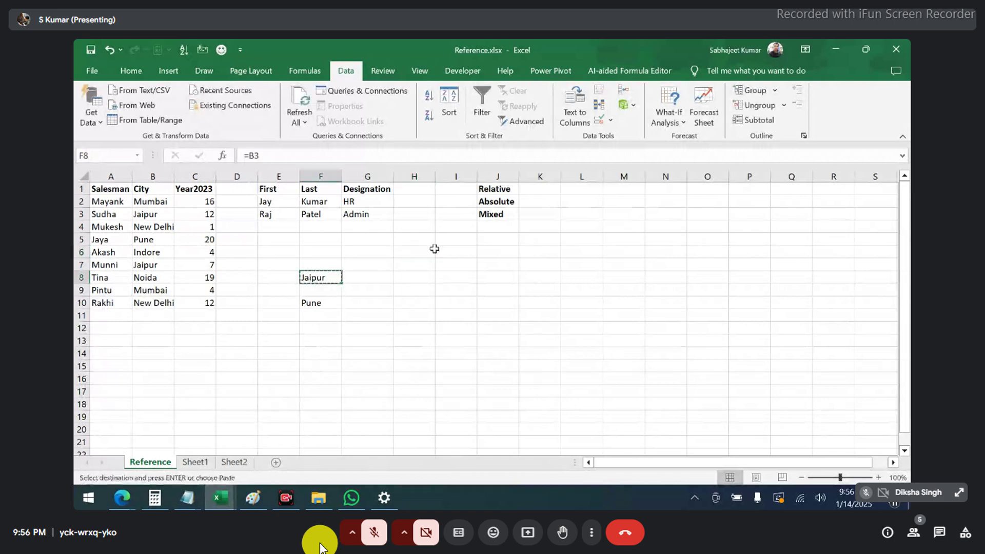
{"action": "left_click", "coordinate": [435, 249]}
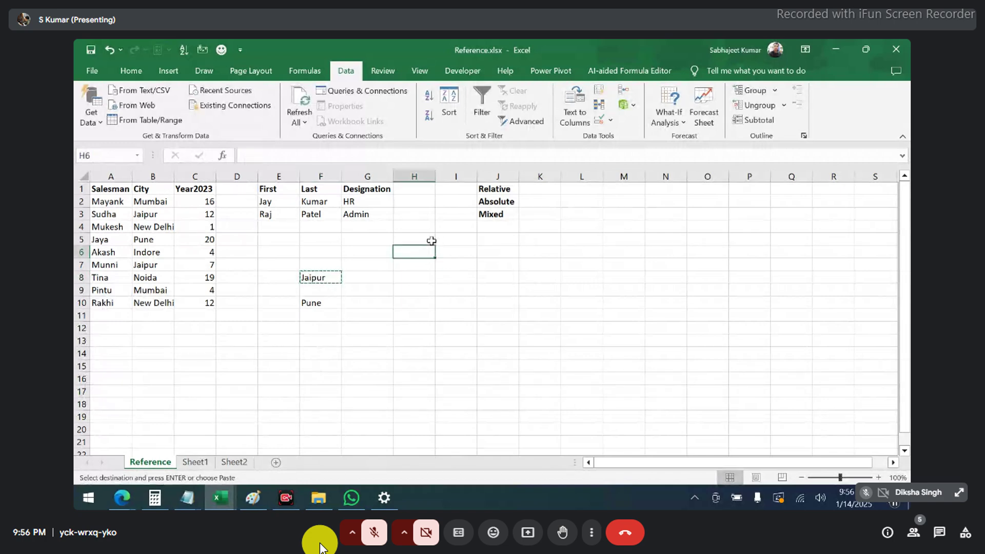
{"action": "key", "text": "ctrl+v"}
Fill the source cell F8 with light green and the copied cell H6 with light gold, and compare their formulas.
{"action": "left_click", "coordinate": [317, 274]}
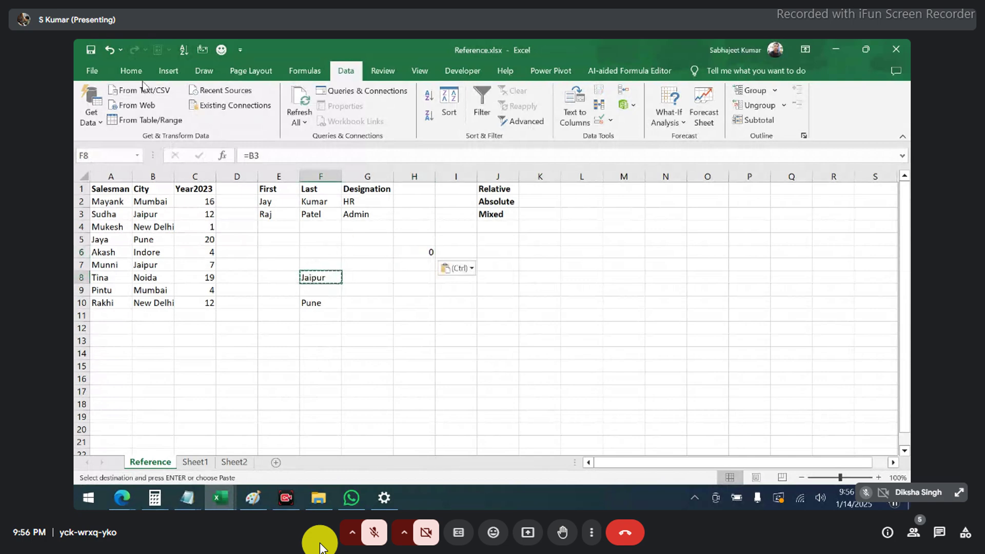
{"action": "left_click", "coordinate": [131, 70]}
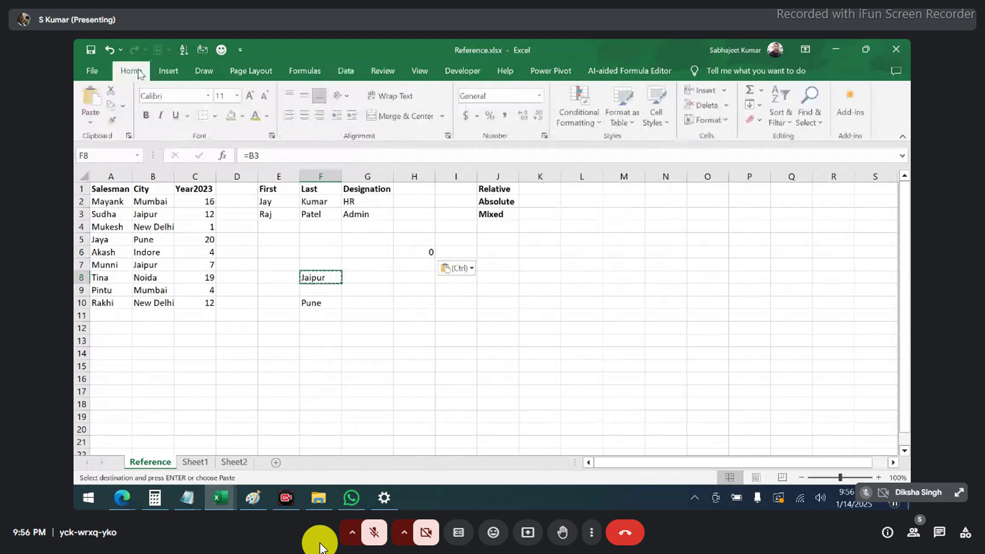
{"action": "left_click", "coordinate": [235, 116]}
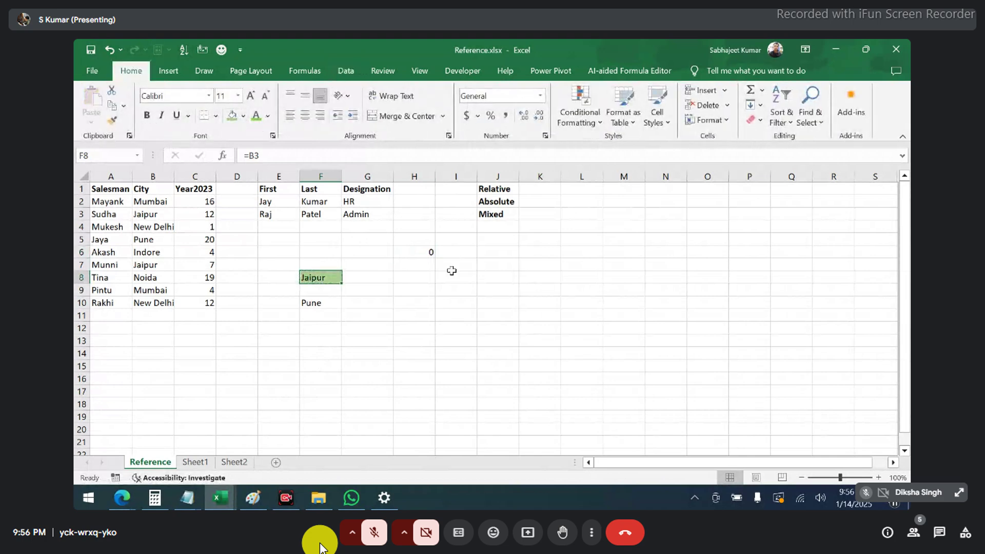
{"action": "left_click", "coordinate": [430, 254]}
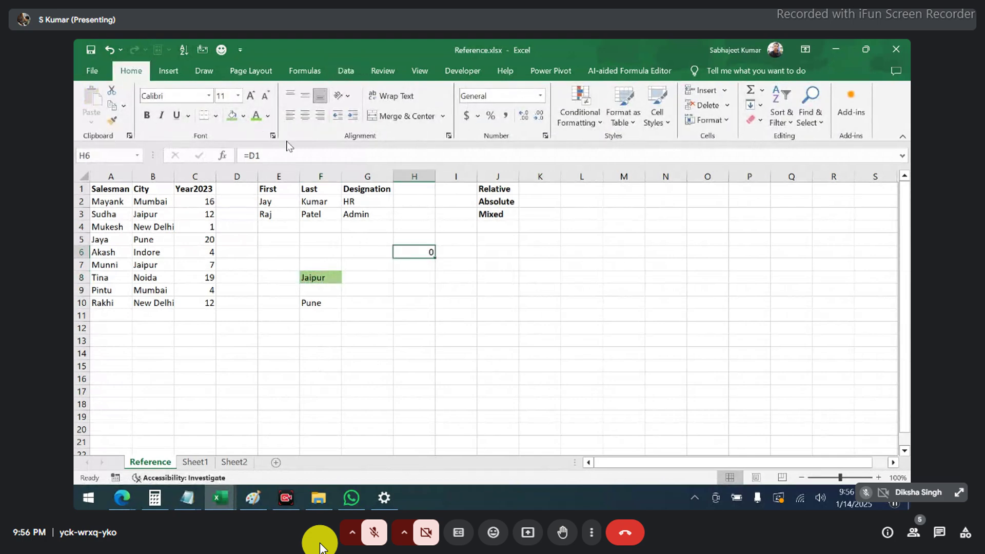
{"action": "left_click", "coordinate": [243, 116]}
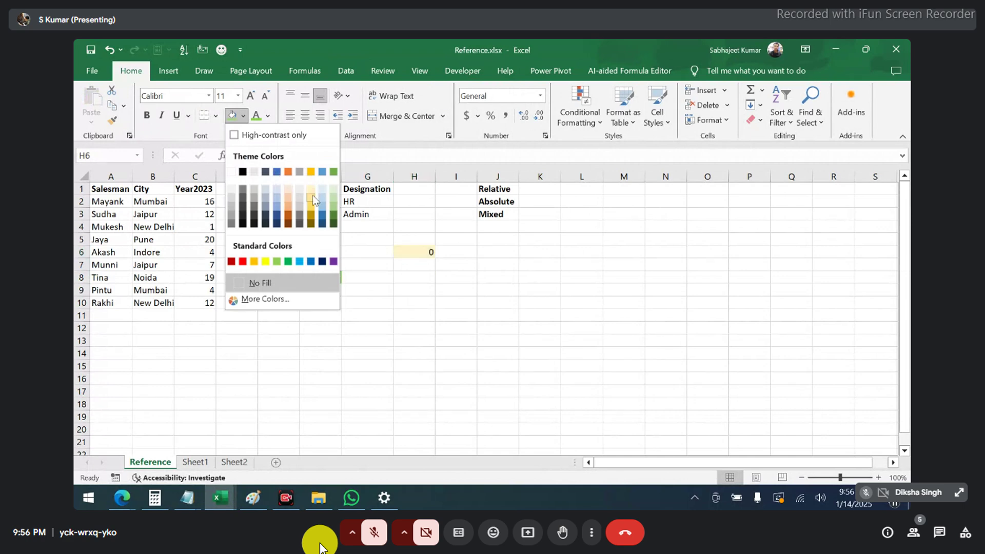
{"action": "left_click", "coordinate": [313, 198]}
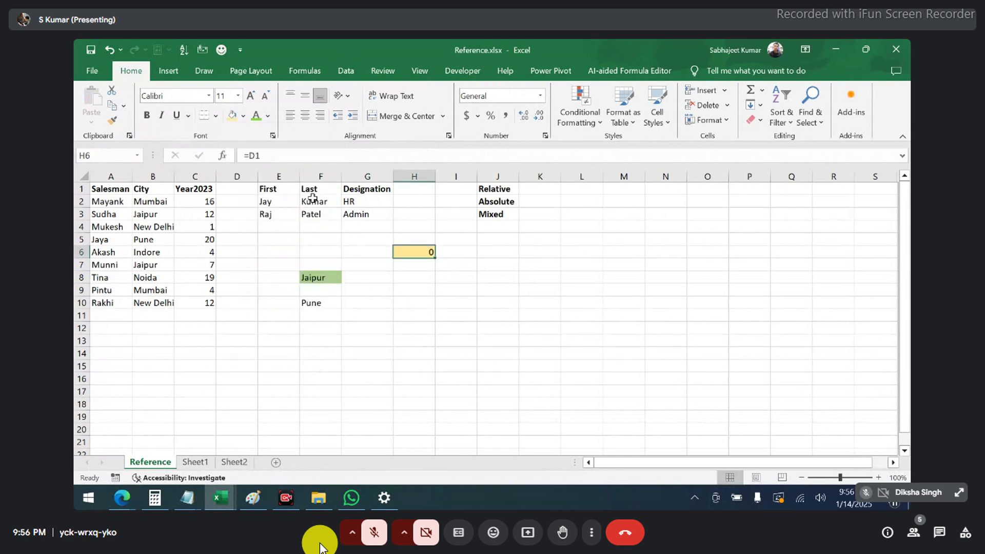
{"action": "left_click", "coordinate": [328, 279]}
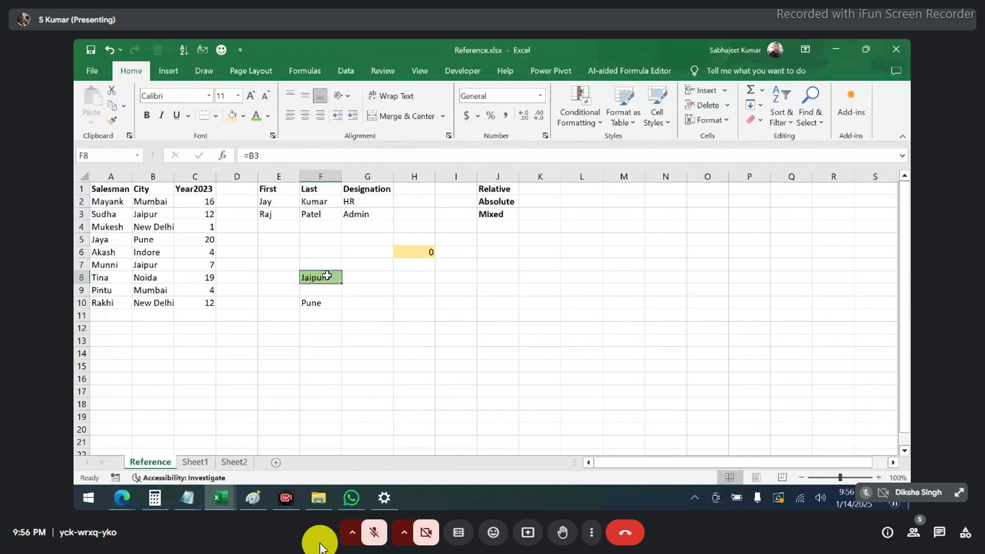
{"action": "left_click", "coordinate": [420, 255]}
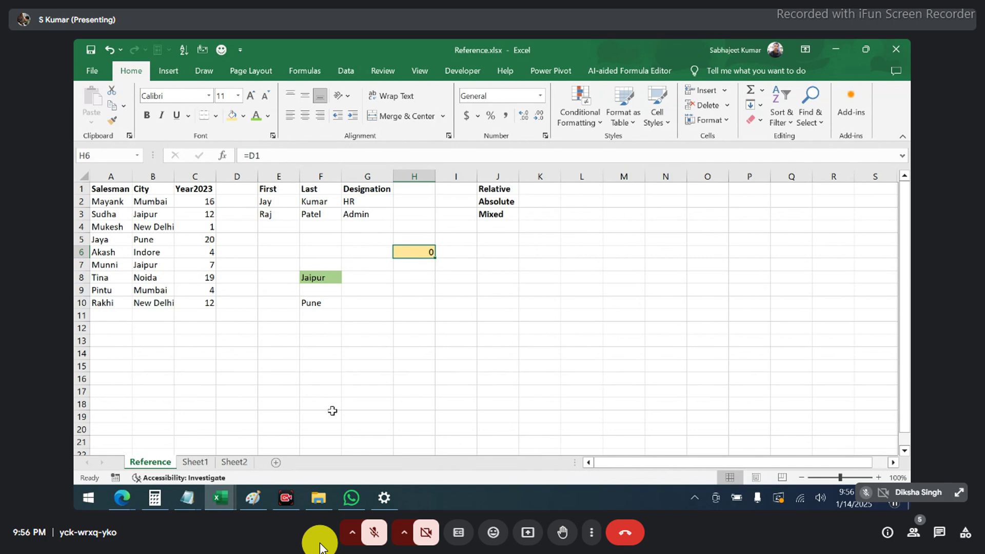
Switch to Paint, restore its window to a smaller size and place it beside the worksheet's tables.
{"action": "left_click", "coordinate": [254, 499]}
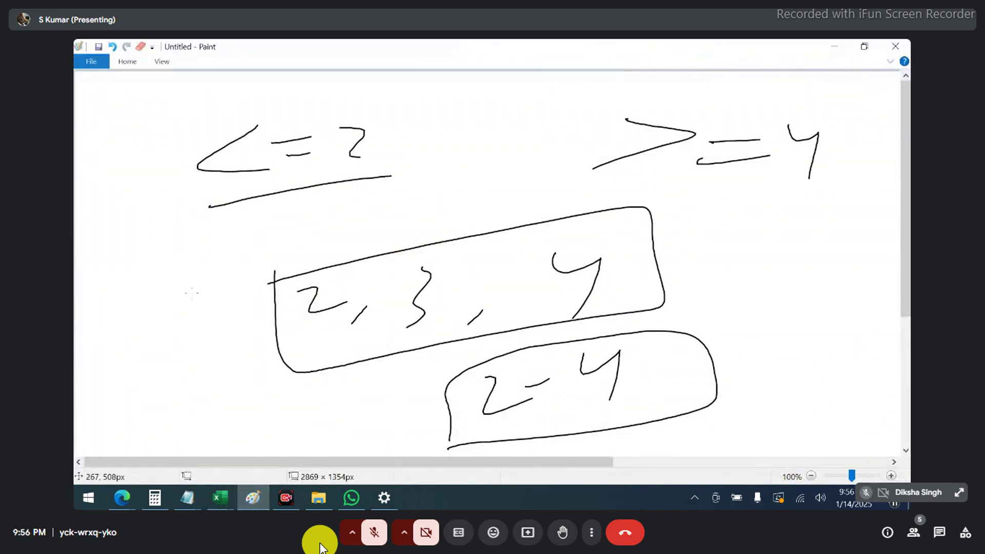
{"action": "double_click", "coordinate": [483, 47]}
{"action": "left_click_drag", "start_coordinate": [565, 64], "coordinate": [736, 65]}
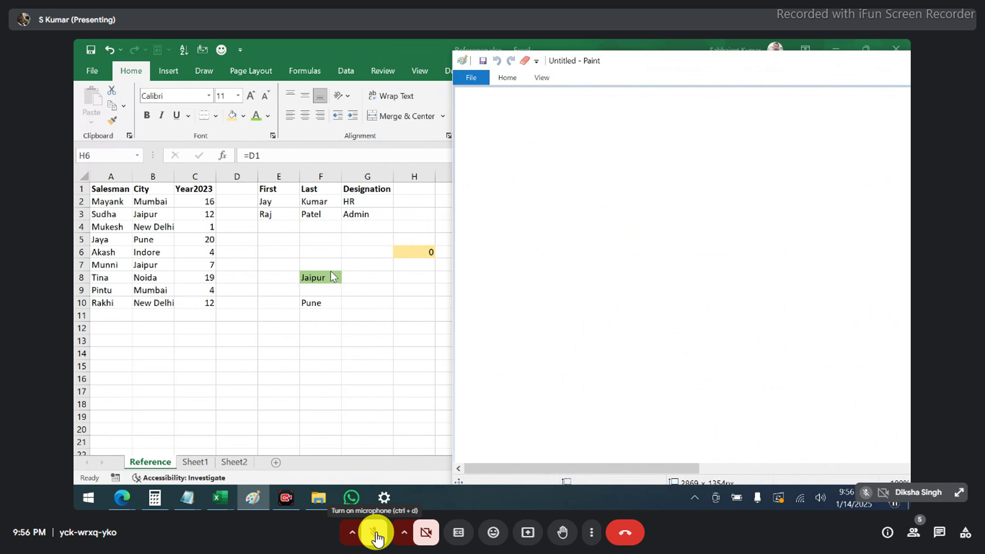
Turn the meeting microphone on to answer and mute it again.
{"action": "left_click", "coordinate": [376, 535]}
{"action": "left_click", "coordinate": [377, 534]}
{"action": "left_click", "coordinate": [377, 534]}
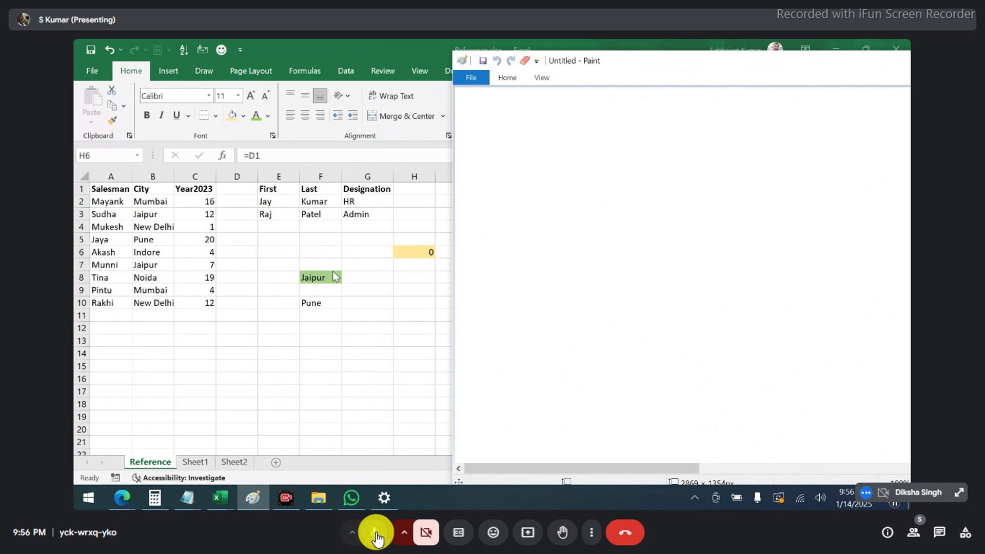
{"action": "left_click", "coordinate": [376, 536]}
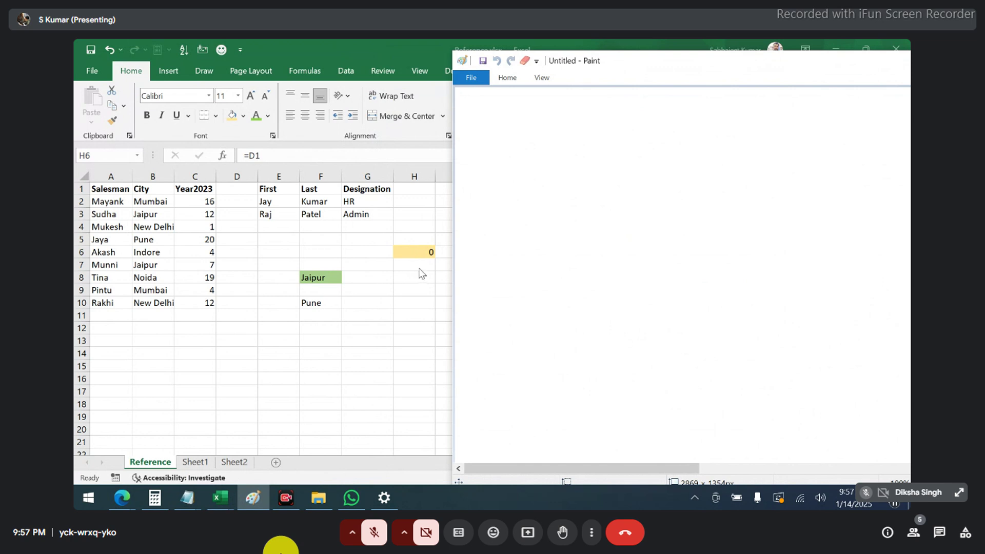
Handwrite the column and row shift notes "C → 2" and "R → -2" on the Paint canvas.
{"action": "mouse_move", "coordinate": [533, 126]}
{"action": "left_mouse_down"}
{"action": "mouse_move", "coordinate": [539, 148]}
{"action": "mouse_move", "coordinate": [629, 140]}
{"action": "mouse_move", "coordinate": [664, 150]}
{"action": "left_mouse_up"}
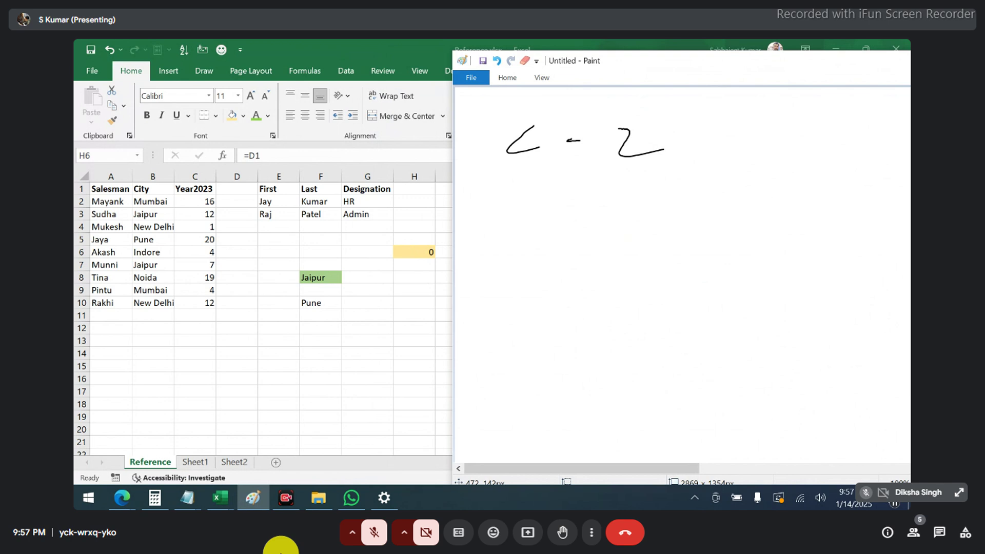
{"action": "left_click_drag", "start_coordinate": [570, 129], "coordinate": [563, 163]}
{"action": "mouse_move", "coordinate": [513, 198]}
{"action": "left_mouse_down"}
{"action": "mouse_move", "coordinate": [511, 222]}
{"action": "mouse_move", "coordinate": [549, 222]}
{"action": "left_mouse_up"}
{"action": "mouse_move", "coordinate": [561, 208]}
{"action": "left_mouse_down"}
{"action": "mouse_move", "coordinate": [577, 207]}
{"action": "mouse_move", "coordinate": [567, 230]}
{"action": "left_mouse_up"}
{"action": "mouse_move", "coordinate": [652, 211]}
{"action": "left_mouse_down"}
{"action": "mouse_move", "coordinate": [680, 208]}
{"action": "mouse_move", "coordinate": [743, 229]}
{"action": "left_mouse_up"}
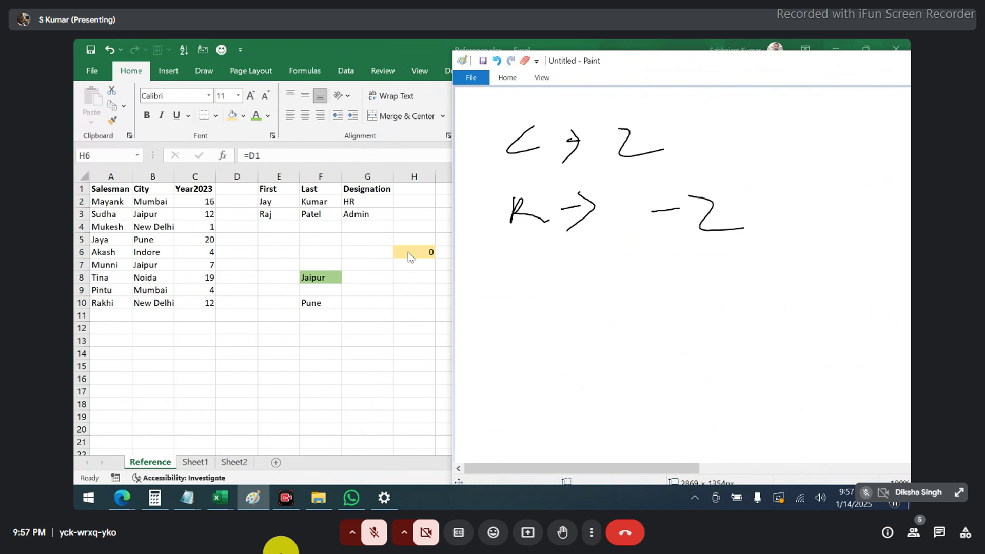
Switch to Excel, inspect the formula in F8 and fill its referenced cell B3 with light gold.
{"action": "left_click", "coordinate": [325, 277]}
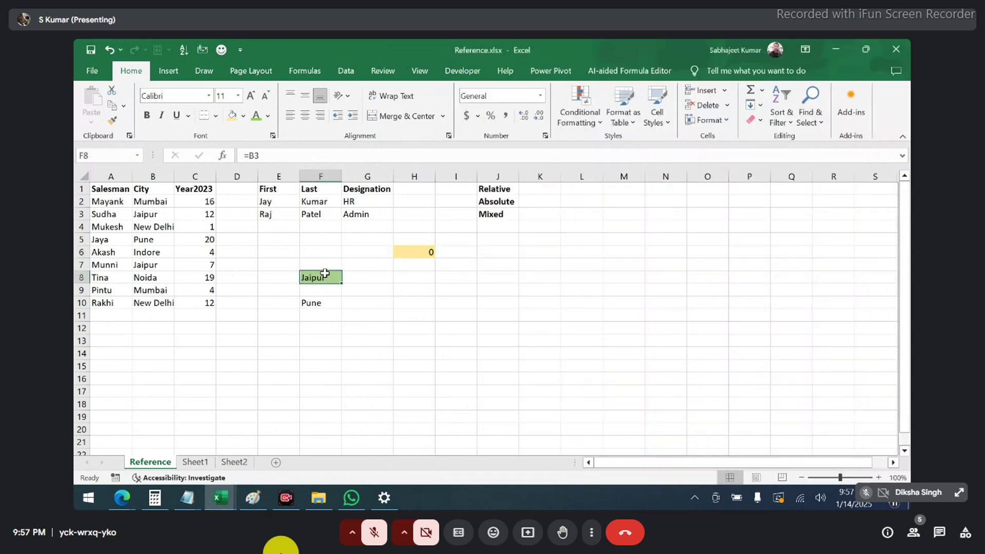
{"action": "double_click", "coordinate": [325, 274]}
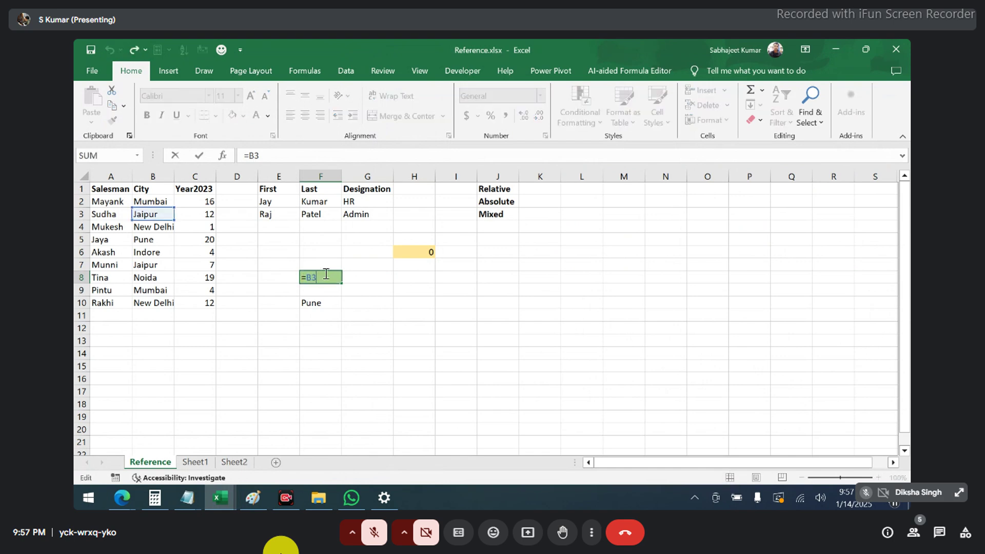
{"action": "key", "text": "Escape"}
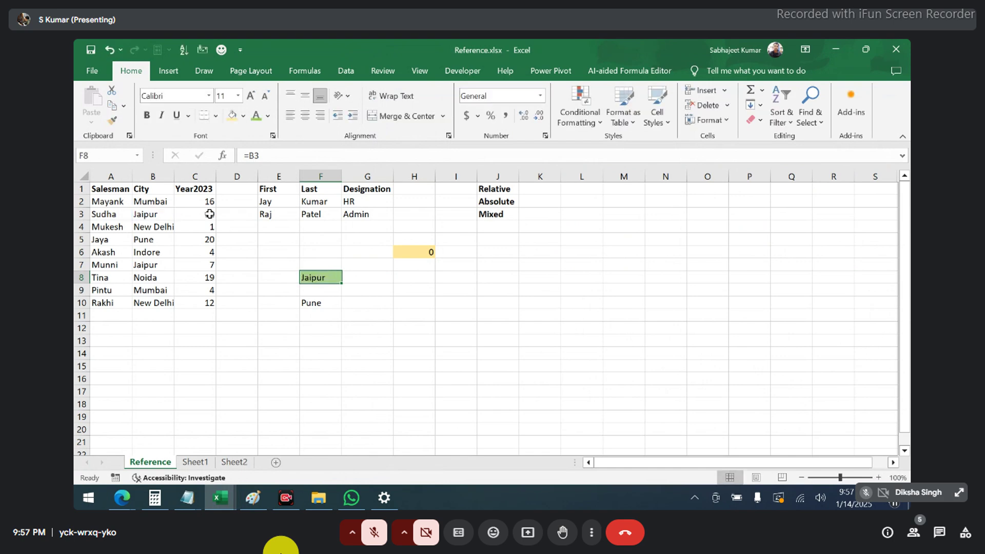
{"action": "left_click", "coordinate": [156, 216]}
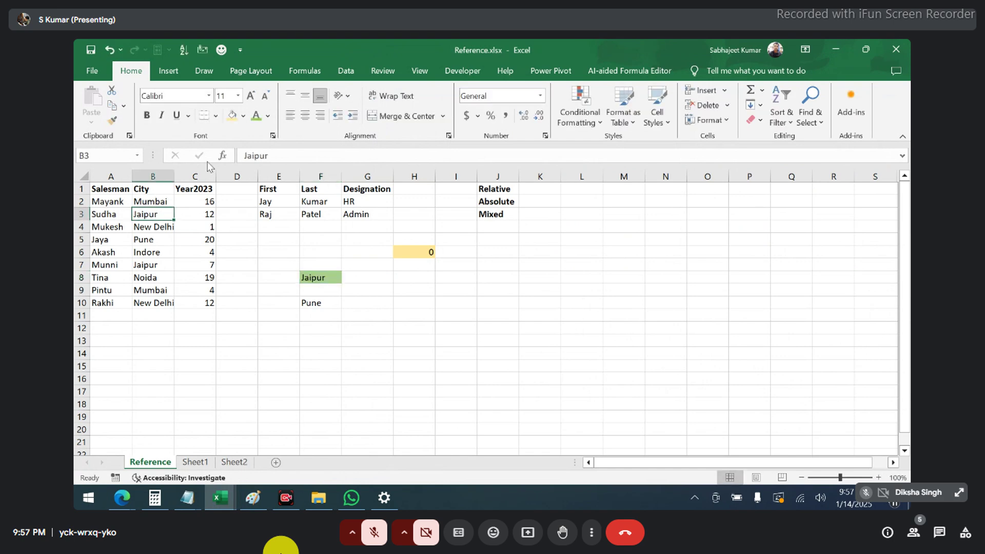
{"action": "left_click", "coordinate": [235, 116]}
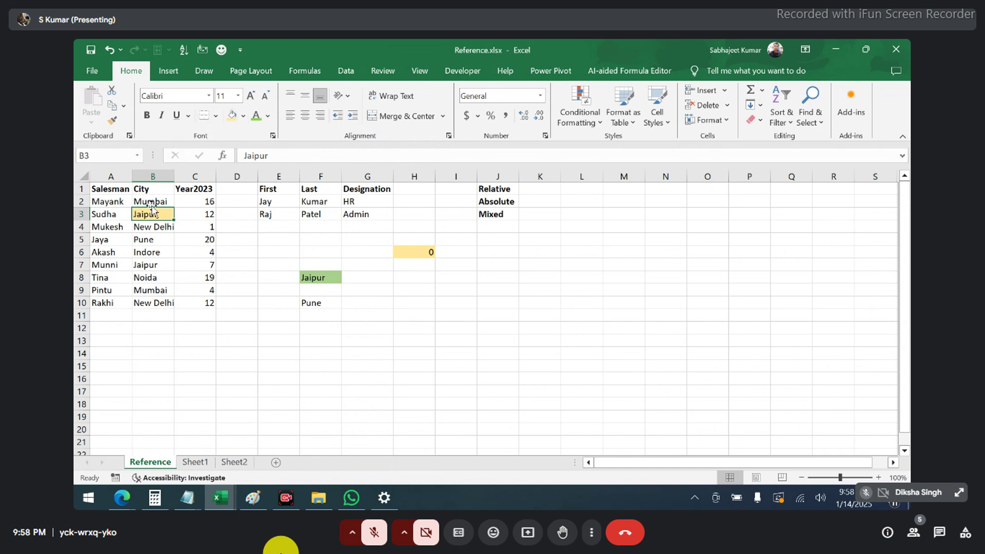
Review the shift notes in Paint, then return to Excel and inspect which cell the formula in H6 references.
{"action": "key", "text": "alt+Tab"}
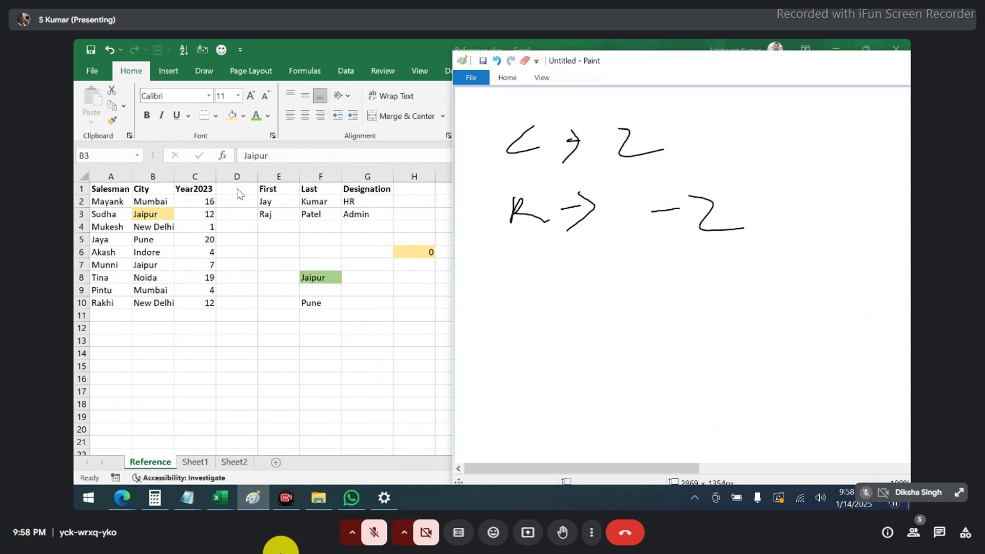
{"action": "key", "text": "alt+Tab"}
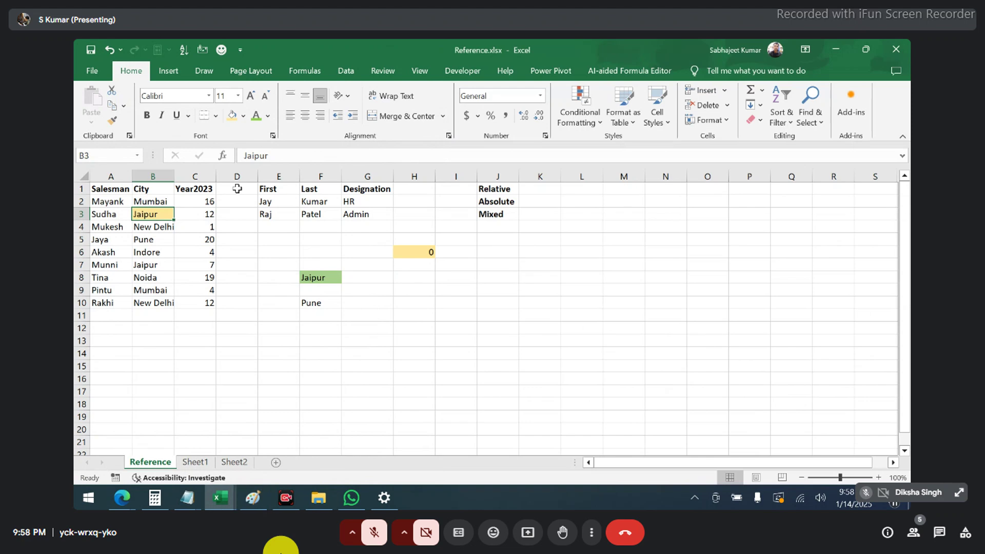
{"action": "double_click", "coordinate": [401, 251]}
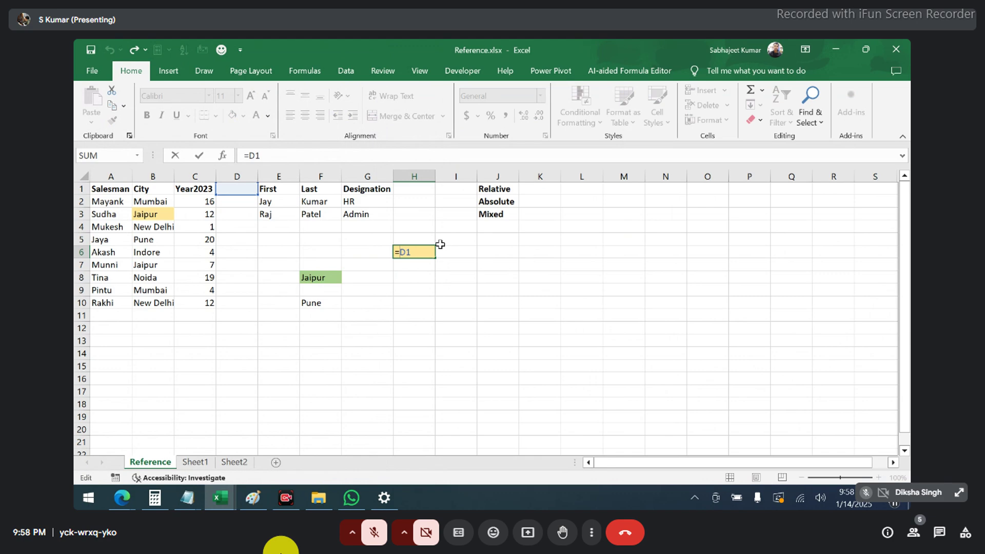
{"action": "key", "text": "ctrl+Return"}
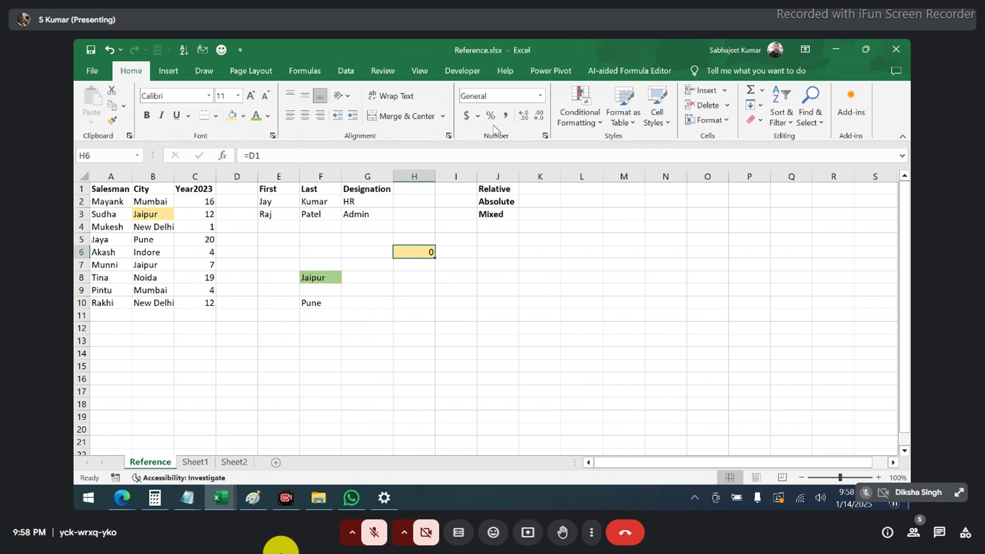
{"action": "left_click", "coordinate": [310, 236]}
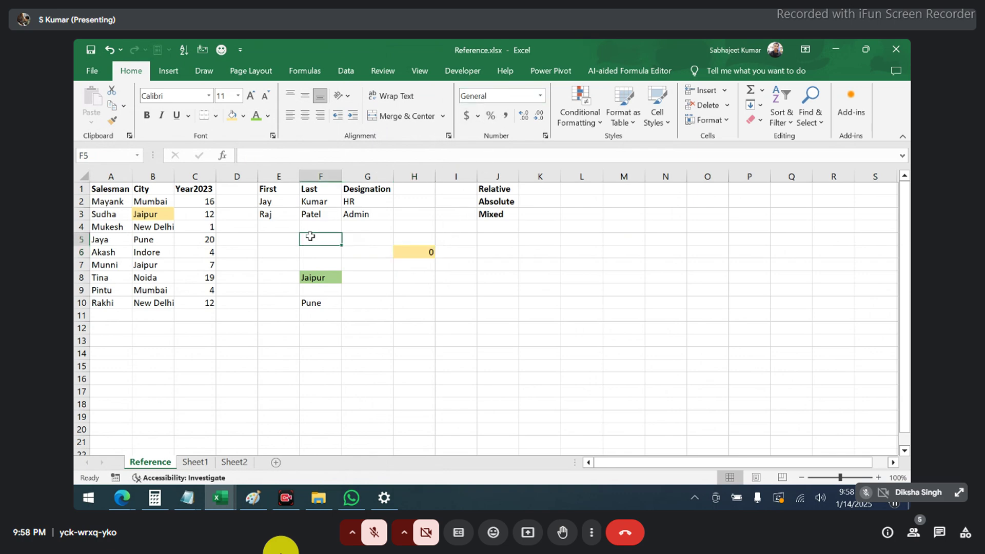
{"action": "left_click", "coordinate": [272, 262]}
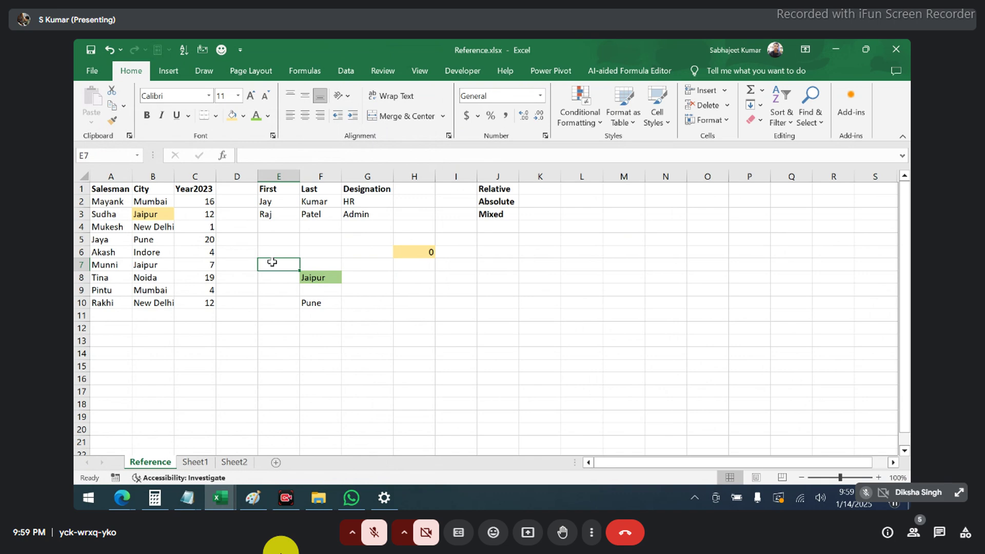
Enter the formula =10*L1 in cell J7 and inspect the cell it references.
{"action": "left_click", "coordinate": [490, 263]}
{"action": "type", "text": "="}
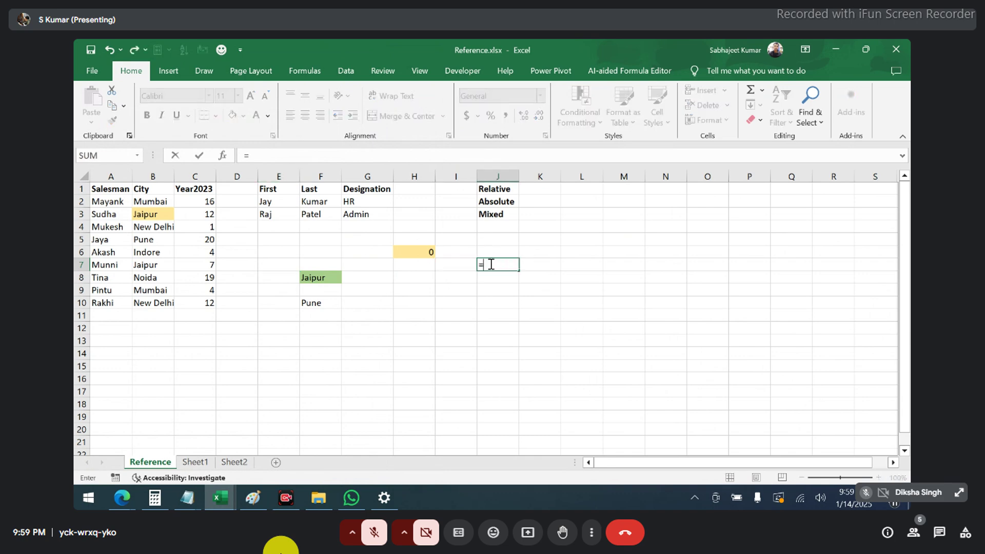
{"action": "type", "text": "10"}
{"action": "type", "text": "("}
{"action": "type", "text": "*"}
{"action": "left_click", "coordinate": [578, 189]}
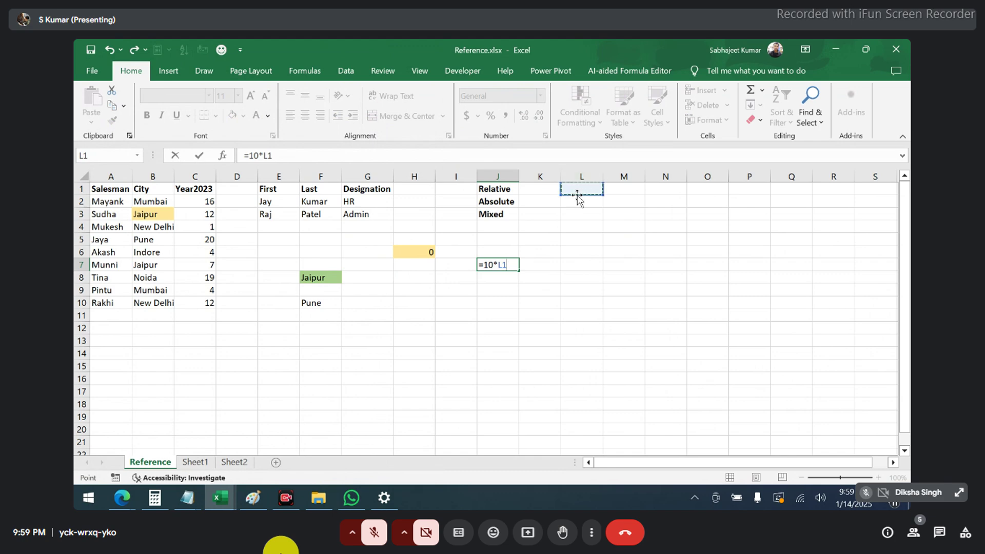
{"action": "key", "text": "Return"}
{"action": "double_click", "coordinate": [498, 262]}
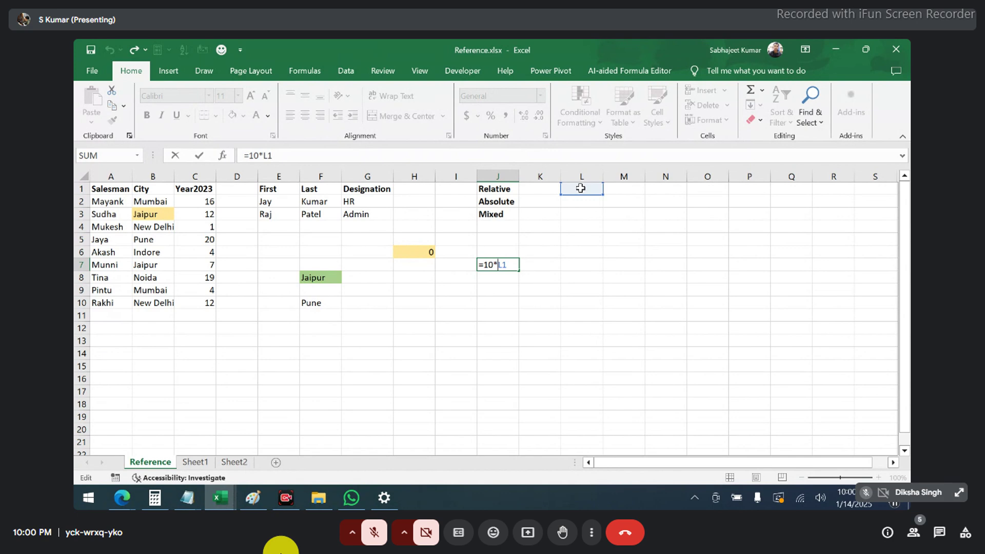
{"action": "key", "text": "ctrl+Return"}
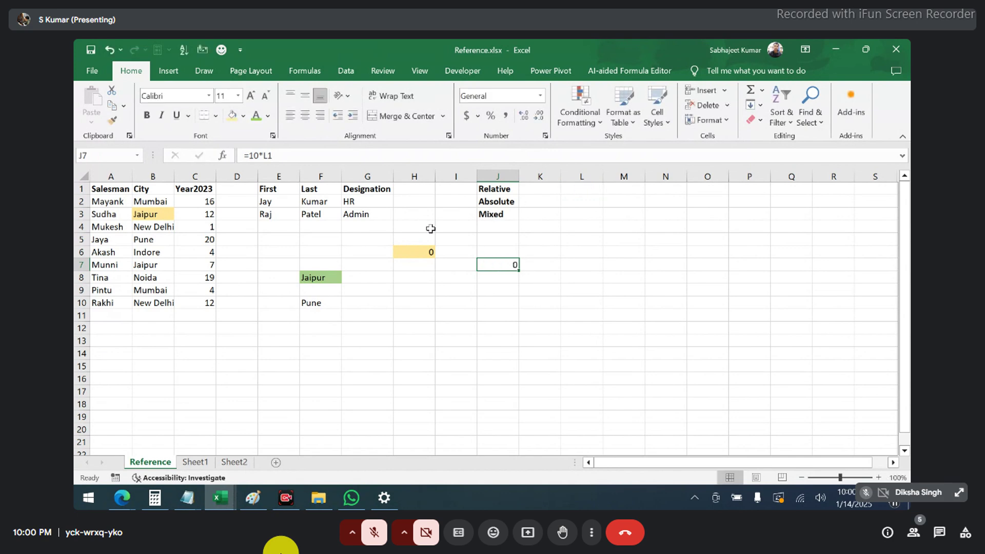
Copy F8 and mark the empty destination cell H5 with a blue fill.
{"action": "left_click", "coordinate": [420, 250]}
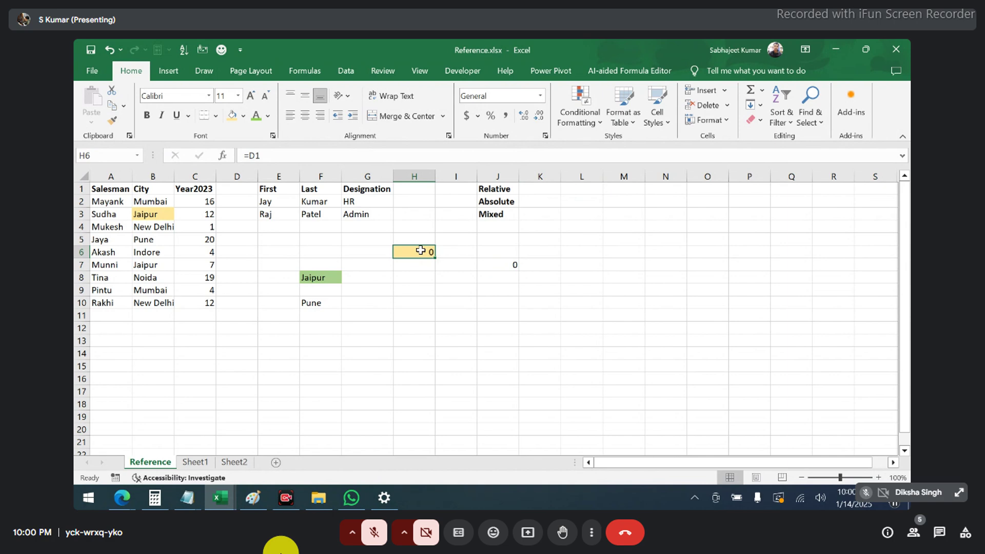
{"action": "left_click", "coordinate": [330, 278]}
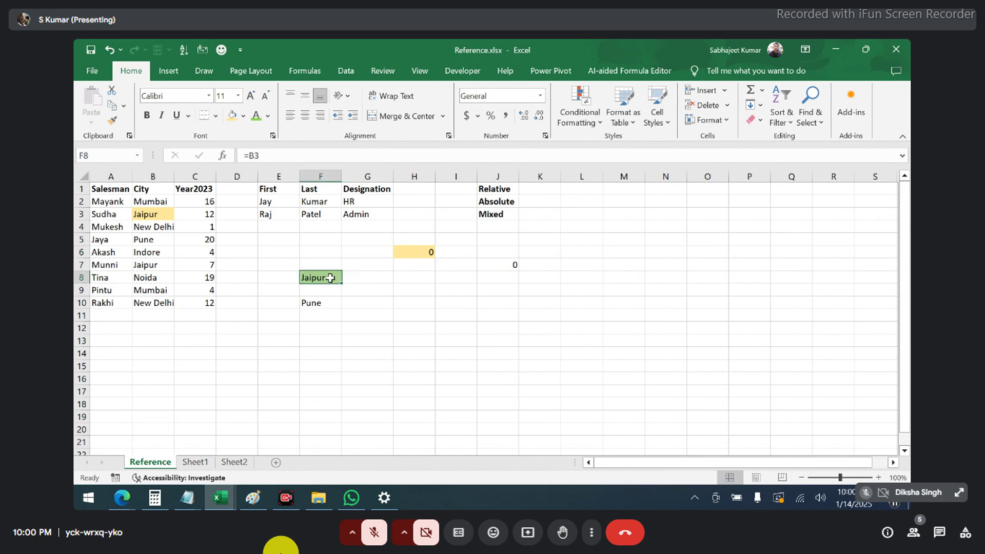
{"action": "key", "text": "ctrl+c"}
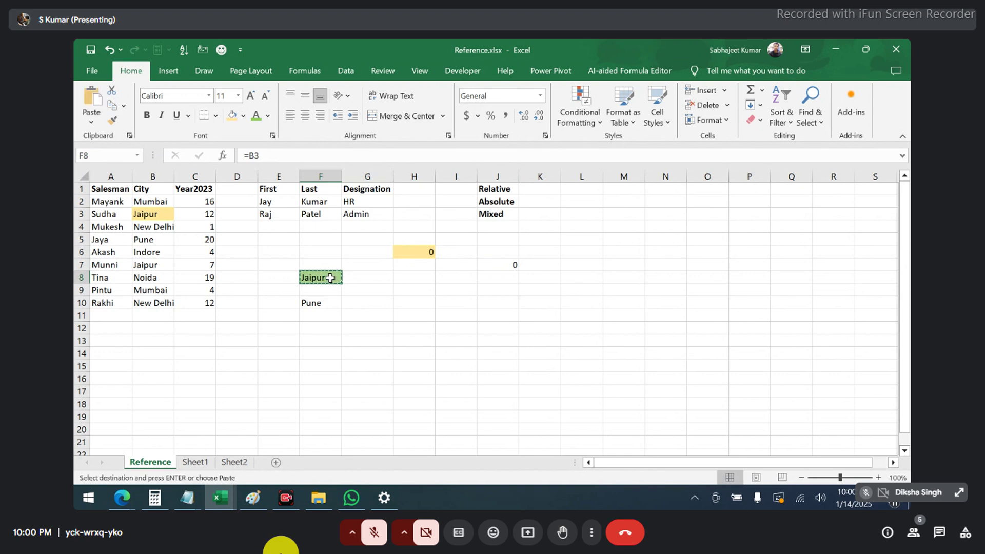
{"action": "left_click", "coordinate": [413, 239]}
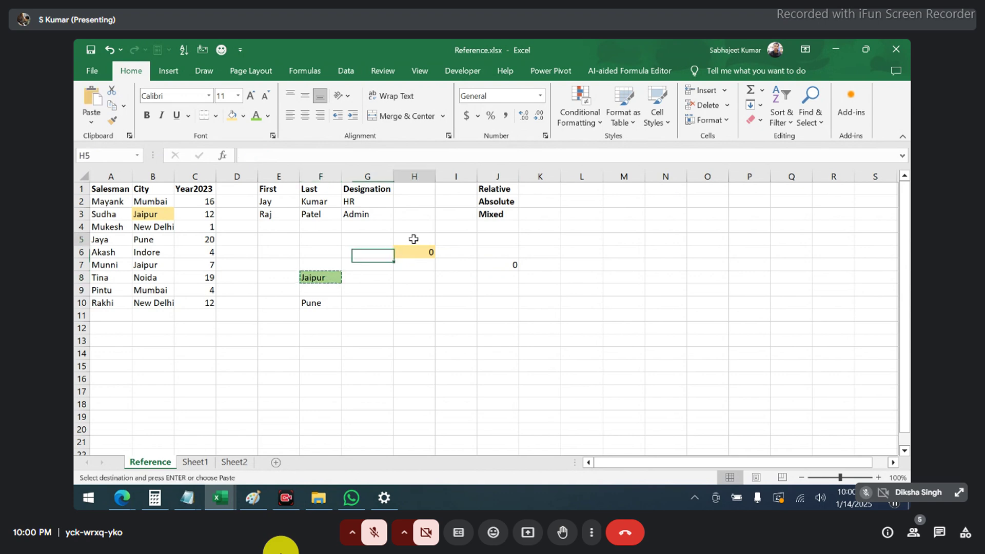
{"action": "left_click", "coordinate": [244, 116]}
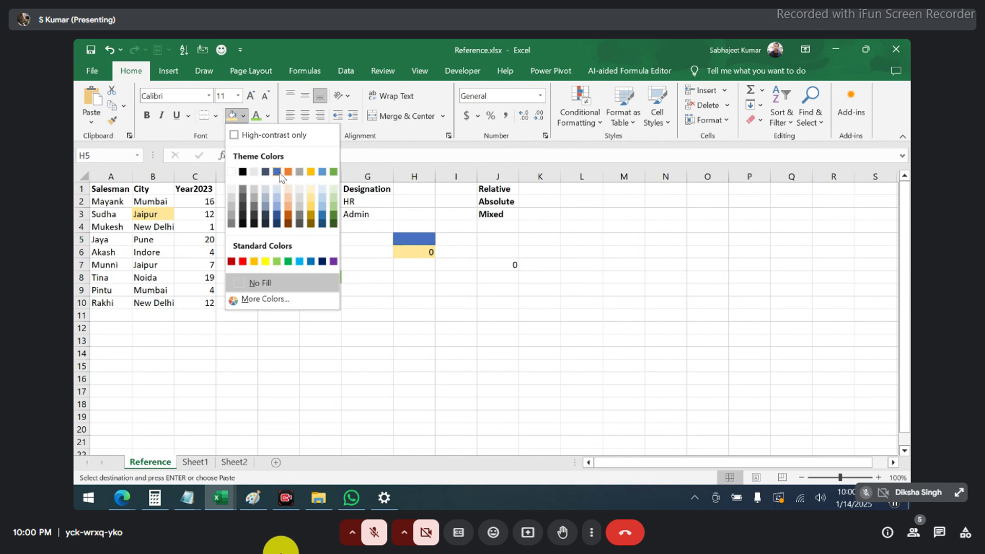
{"action": "left_click", "coordinate": [323, 172]}
{"action": "left_click", "coordinate": [318, 276]}
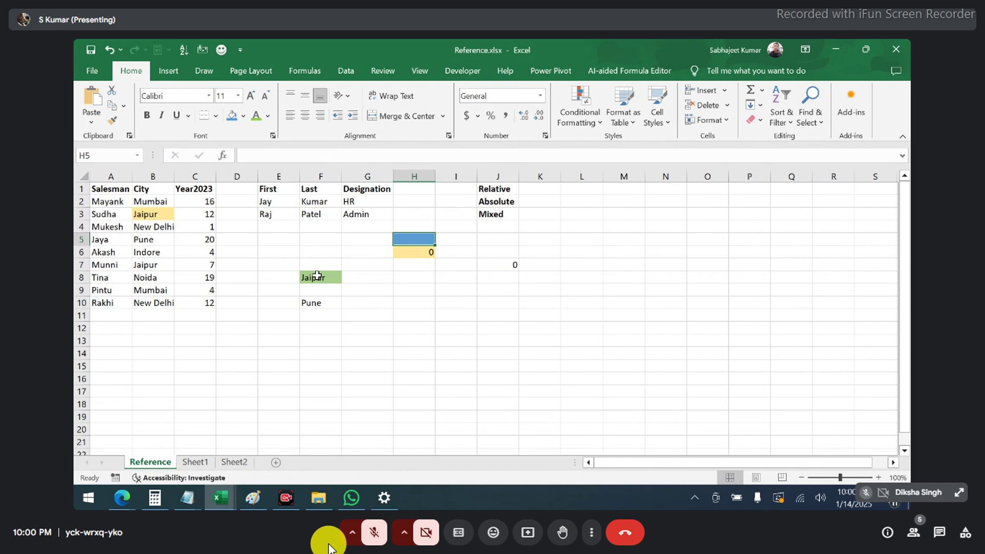
{"action": "left_click", "coordinate": [402, 241]}
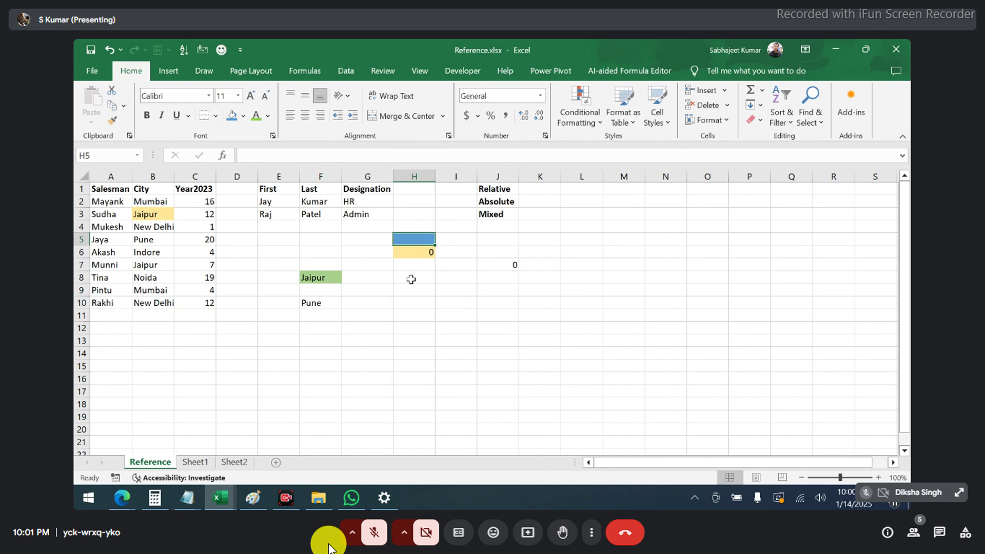
Switch to Paint, change the row shift note to -3, and turn the meeting microphone on and mute it again.
{"action": "left_click", "coordinate": [253, 500]}
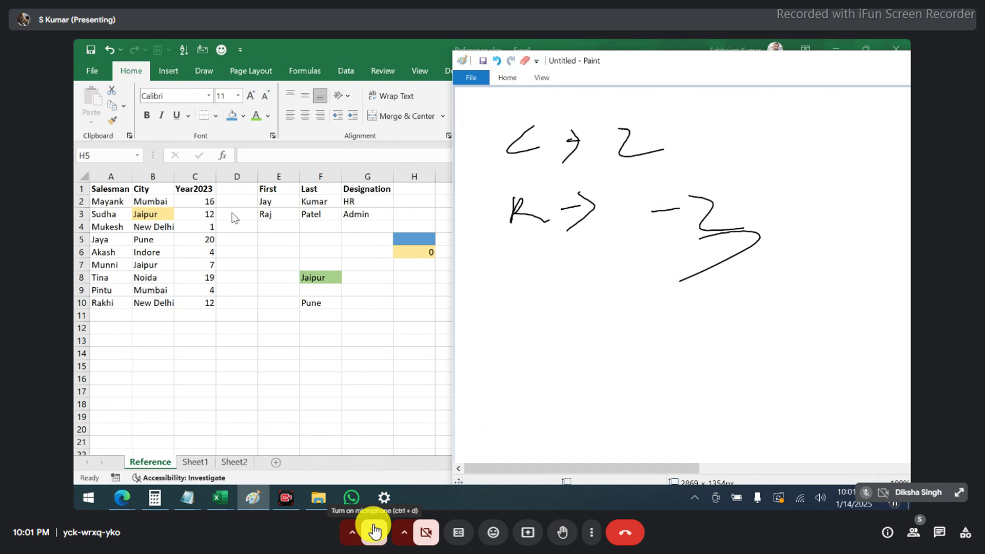
{"action": "left_click", "coordinate": [375, 531]}
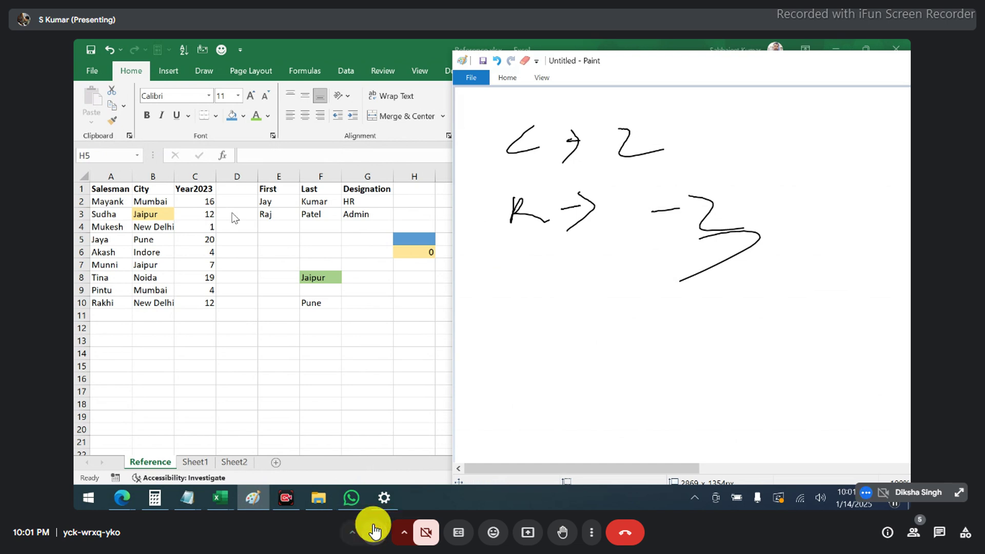
{"action": "left_click", "coordinate": [375, 531]}
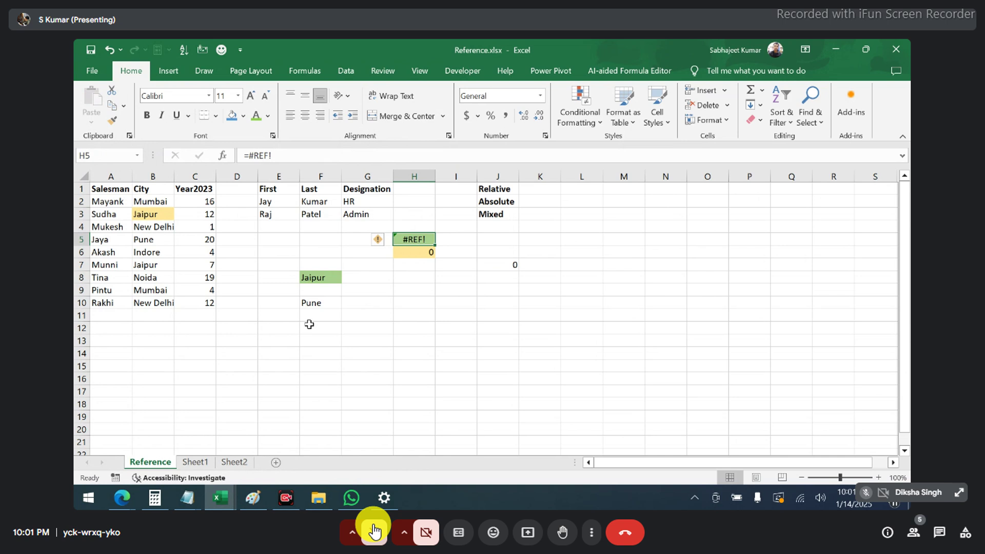
Enter =CONCAT(E2,F2) in cell E12 to join the first and last name, and copy that cell.
{"action": "left_click", "coordinate": [291, 319]}
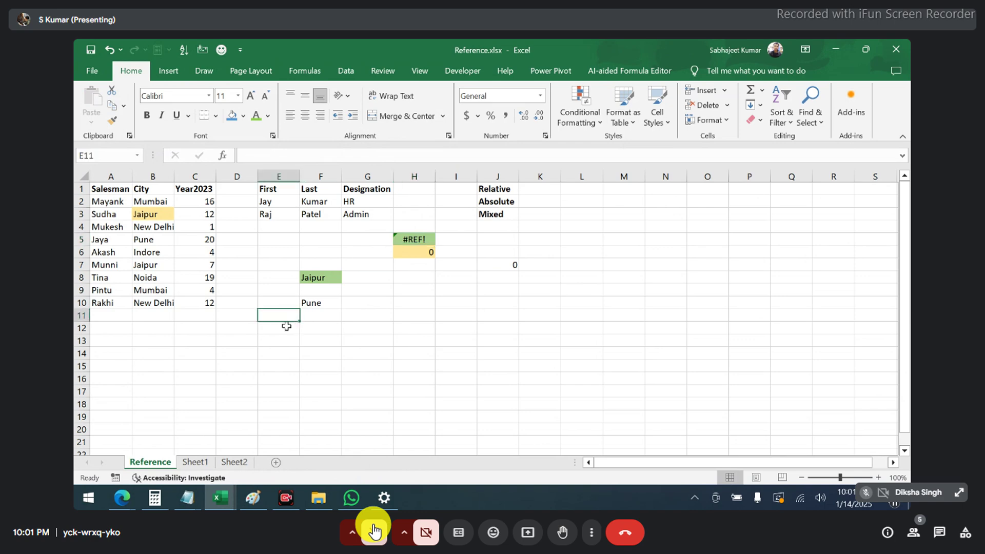
{"action": "left_click", "coordinate": [285, 328]}
{"action": "type", "text": "="}
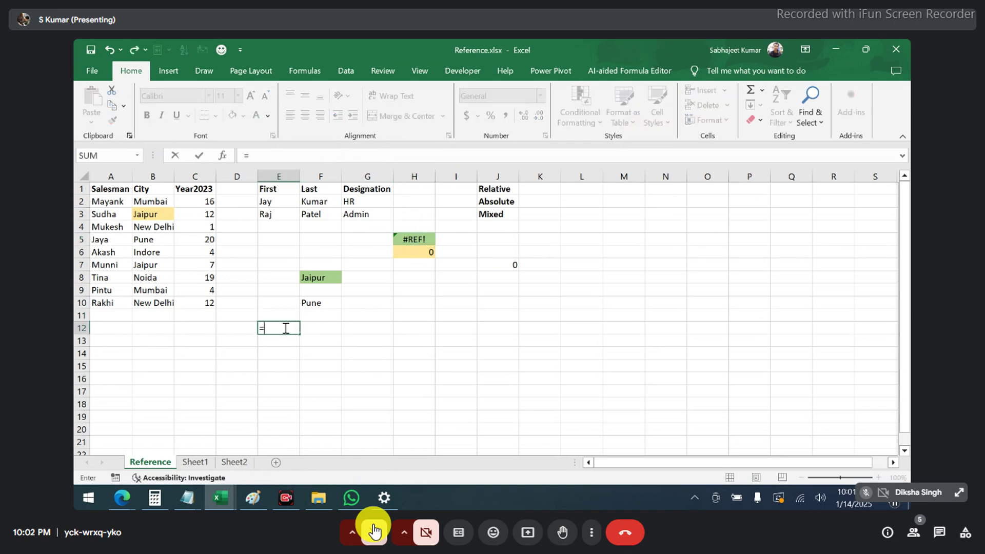
{"action": "type", "text": "conc"}
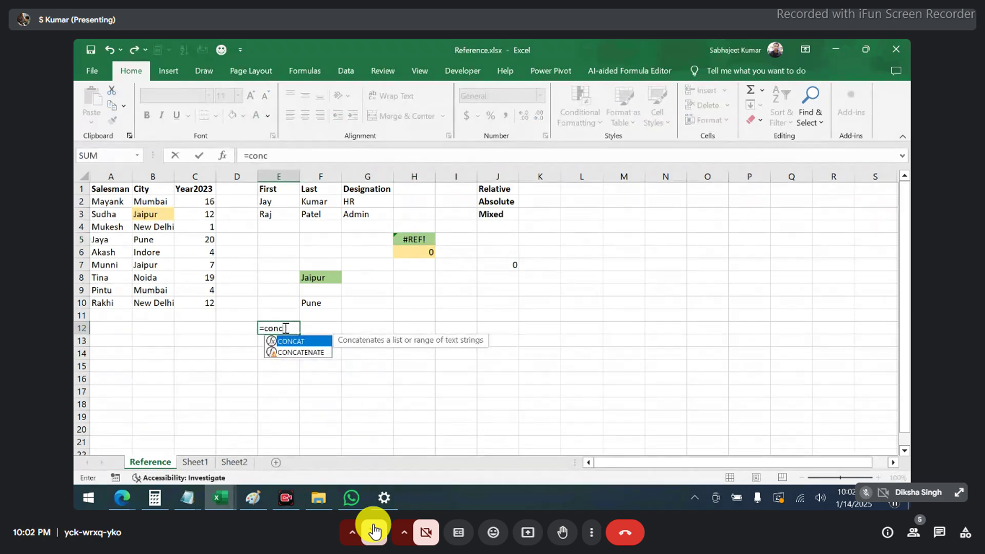
{"action": "key", "text": "Tab"}
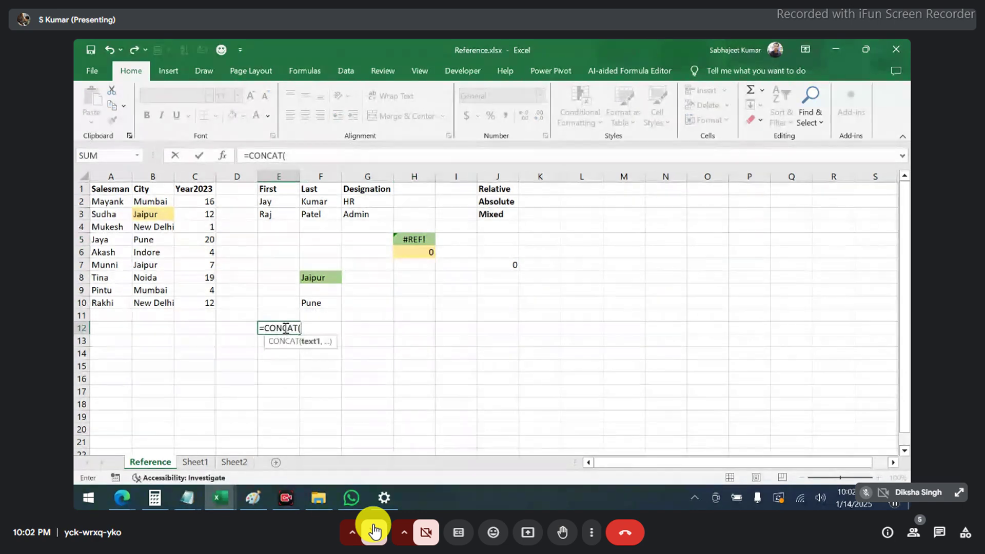
{"action": "left_click", "coordinate": [272, 200]}
{"action": "type", "text": ","}
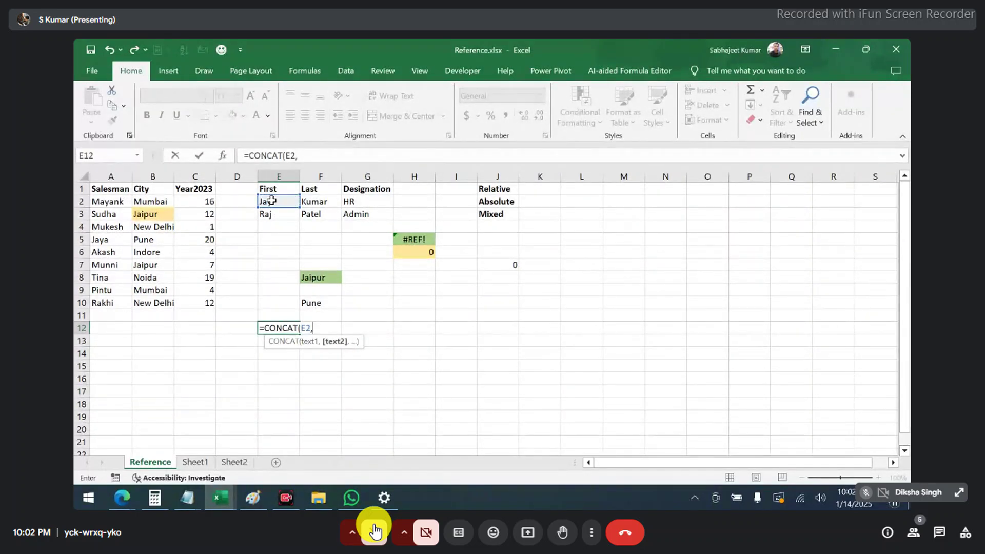
{"action": "left_click", "coordinate": [316, 201]}
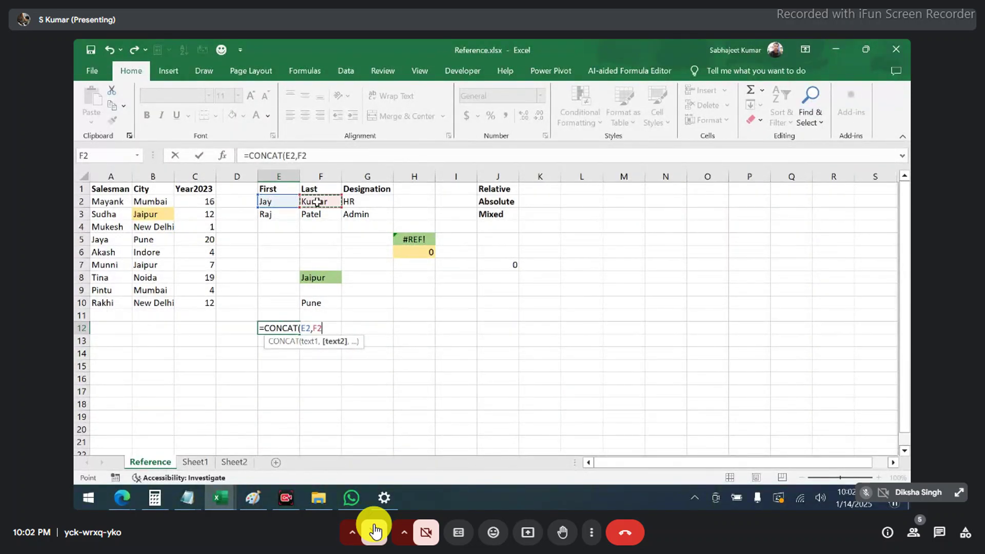
{"action": "key", "text": "Return"}
{"action": "key", "text": "Up"}
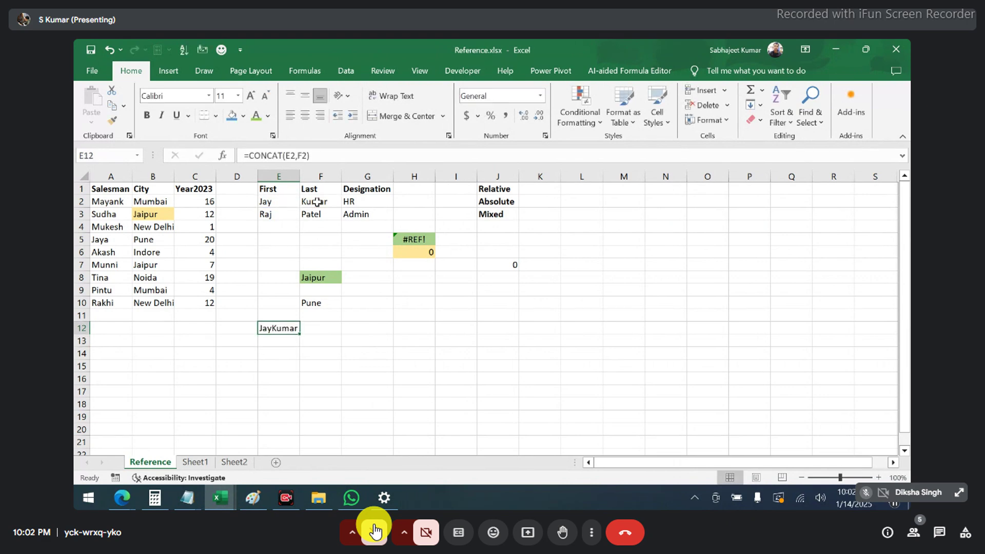
{"action": "key", "text": "ctrl+c"}
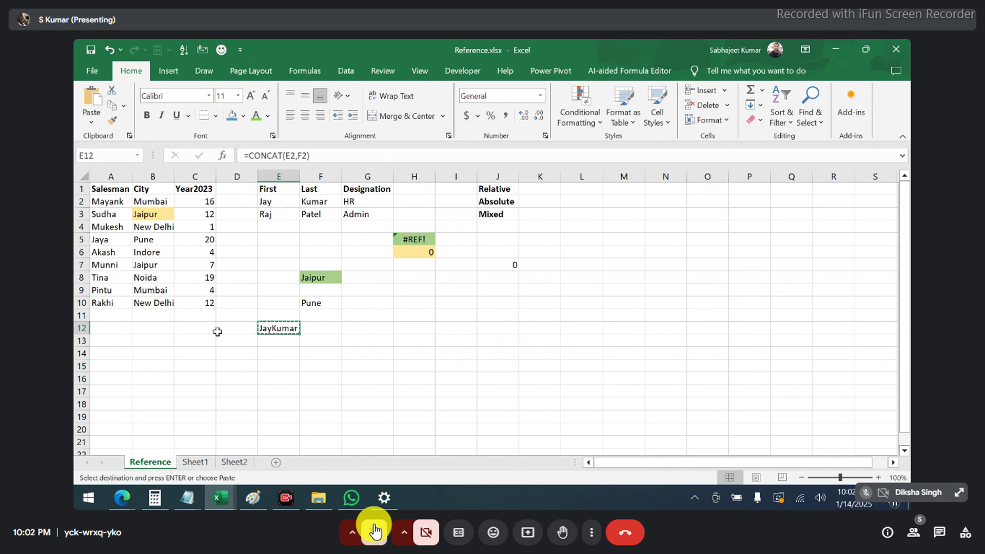
Paste the copied CONCAT formula into cell B14.
{"action": "left_click", "coordinate": [142, 352]}
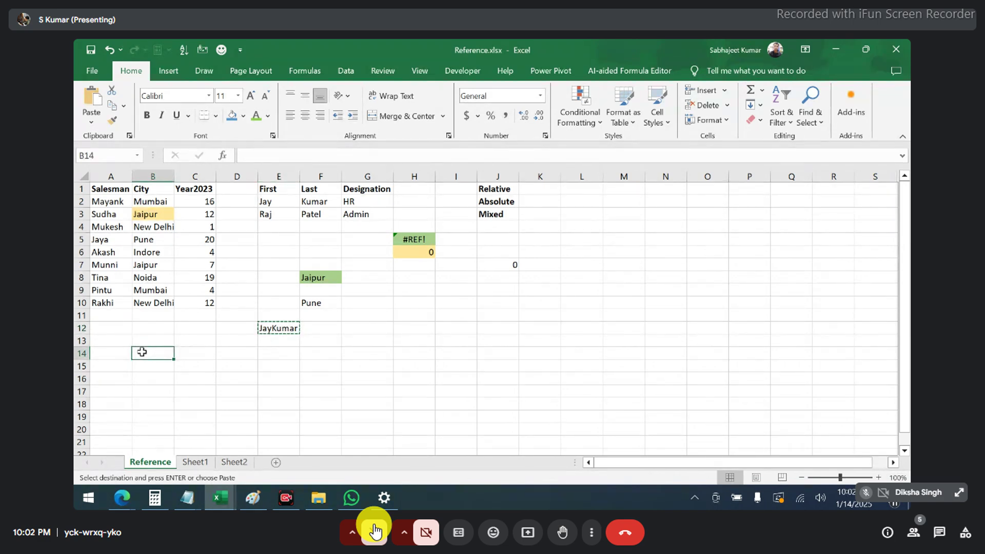
{"action": "key", "text": "ctrl+v"}
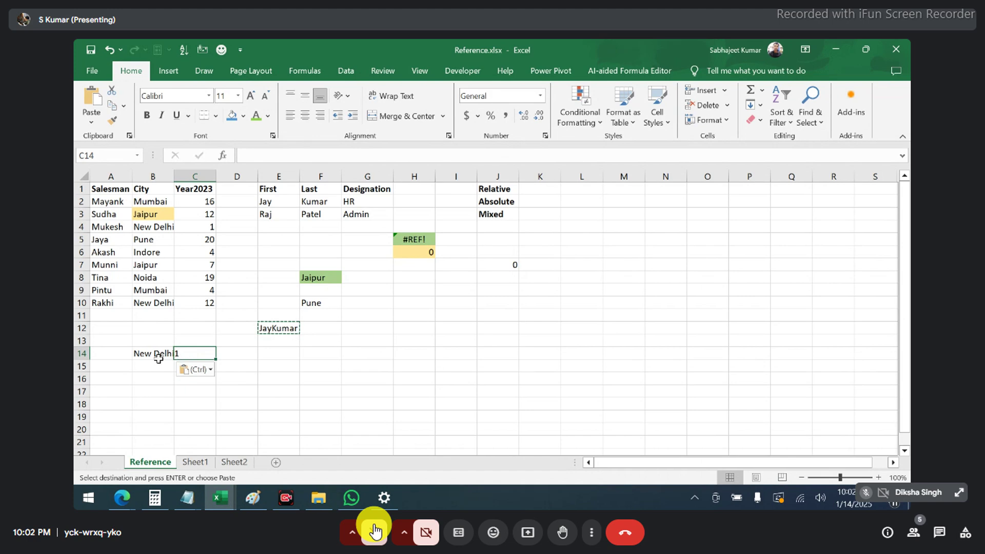
{"action": "left_click", "coordinate": [153, 378]}
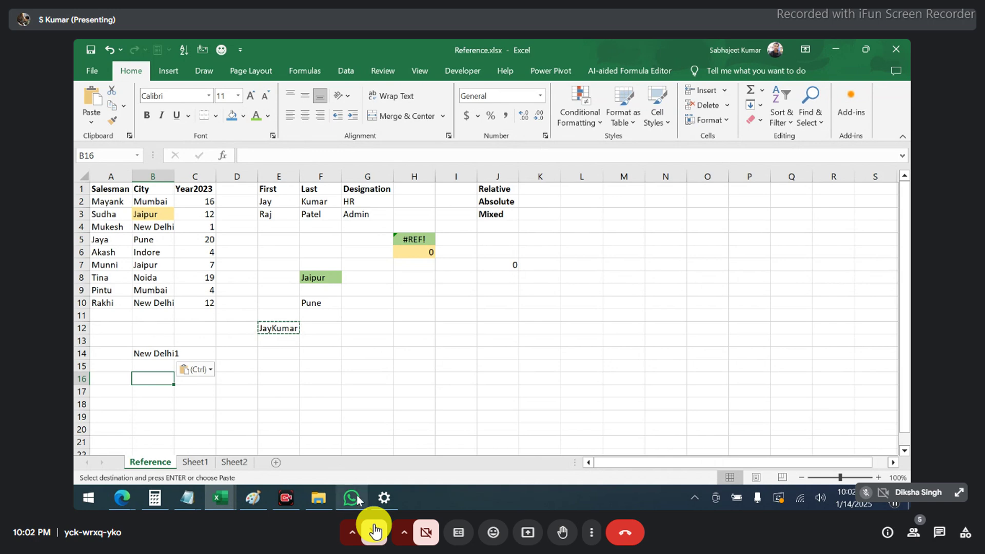
Switch to Paint and handwrite the second shift note, C -3 and R +2, below the first one.
{"action": "left_click", "coordinate": [252, 499]}
{"action": "mouse_move", "coordinate": [525, 311]}
{"action": "left_mouse_down"}
{"action": "mouse_move", "coordinate": [490, 339]}
{"action": "mouse_move", "coordinate": [522, 343]}
{"action": "left_mouse_up"}
{"action": "mouse_move", "coordinate": [659, 334]}
{"action": "left_mouse_down"}
{"action": "mouse_move", "coordinate": [695, 332]}
{"action": "mouse_move", "coordinate": [704, 363]}
{"action": "left_mouse_up"}
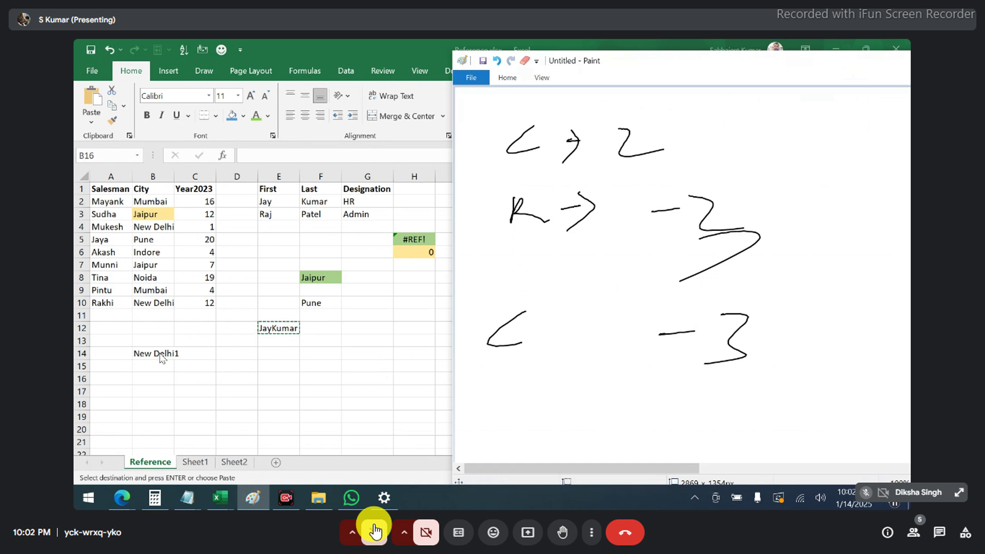
{"action": "left_click_drag", "start_coordinate": [498, 386], "coordinate": [496, 429]}
{"action": "left_click_drag", "start_coordinate": [492, 411], "coordinate": [536, 425]}
{"action": "mouse_move", "coordinate": [681, 384]}
{"action": "left_mouse_down"}
{"action": "mouse_move", "coordinate": [679, 413]}
{"action": "mouse_move", "coordinate": [707, 397]}
{"action": "mouse_move", "coordinate": [746, 421]}
{"action": "mouse_move", "coordinate": [783, 422]}
{"action": "left_mouse_up"}
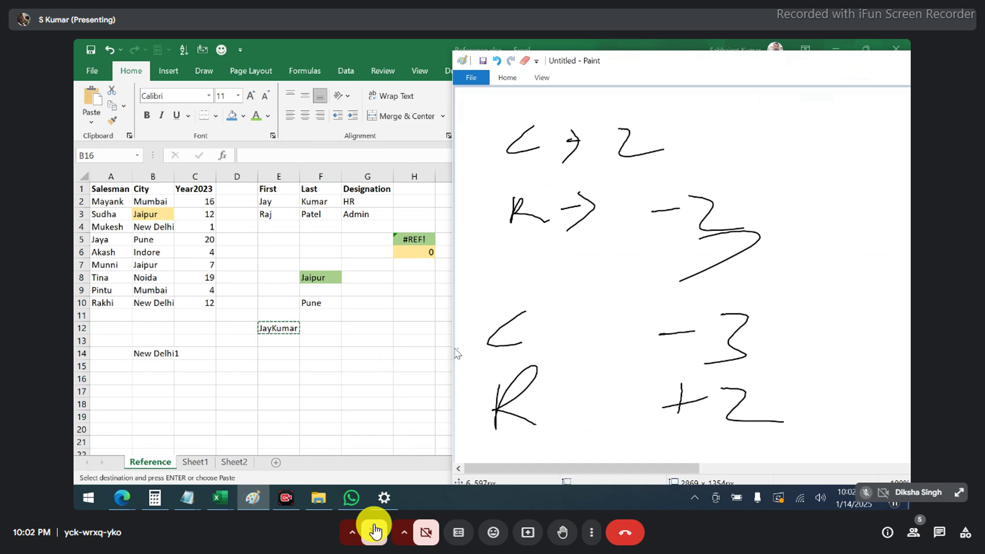
Return to the Excel sheet and compare the cells referenced by the CONCAT formulas in E12 and B14.
{"action": "left_click", "coordinate": [270, 331]}
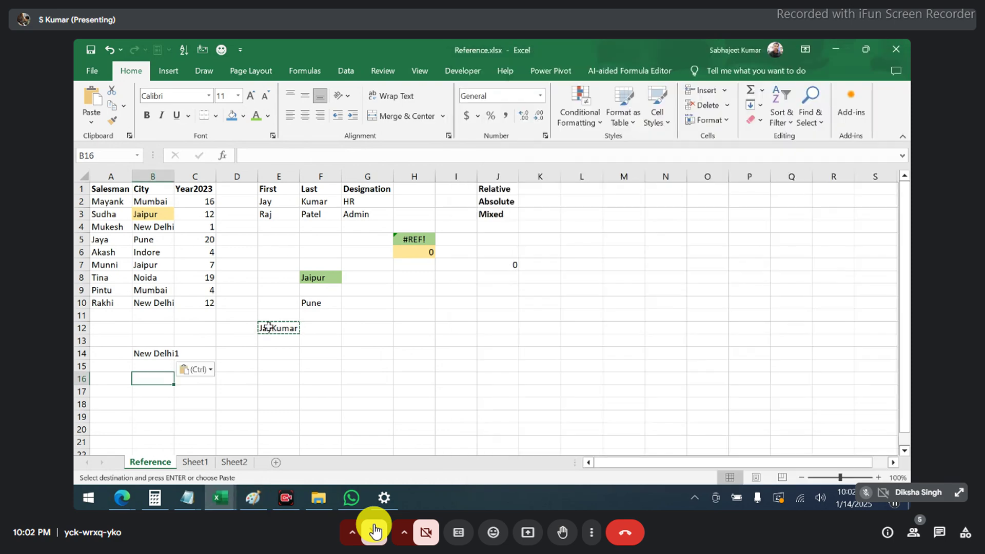
{"action": "double_click", "coordinate": [270, 329]}
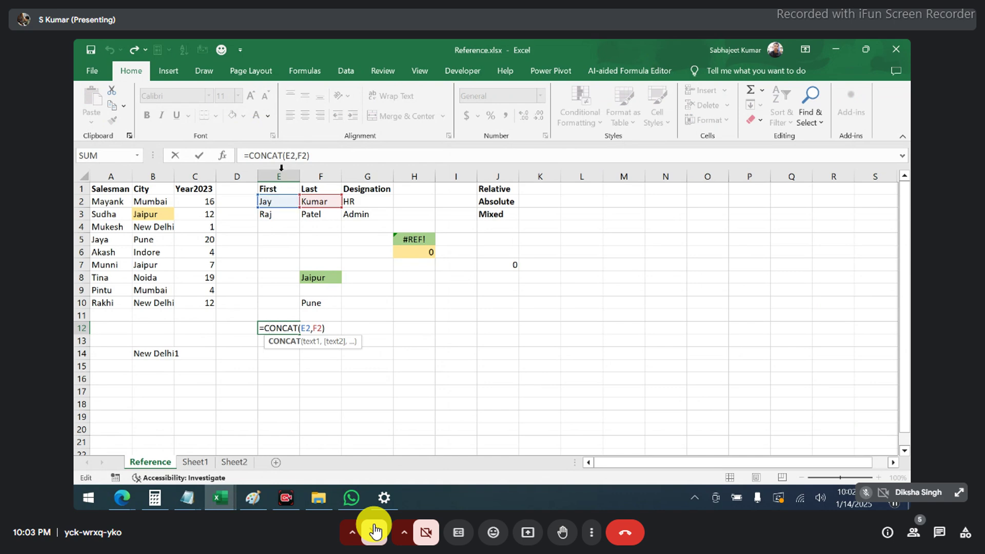
{"action": "left_click_drag", "start_coordinate": [259, 203], "coordinate": [258, 206]}
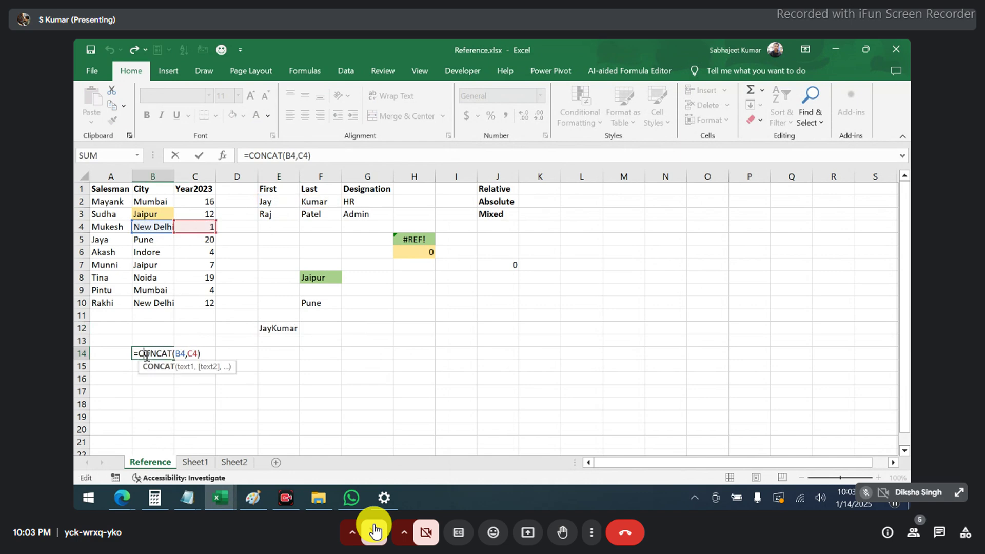
{"action": "key", "text": "ctrl+Return"}
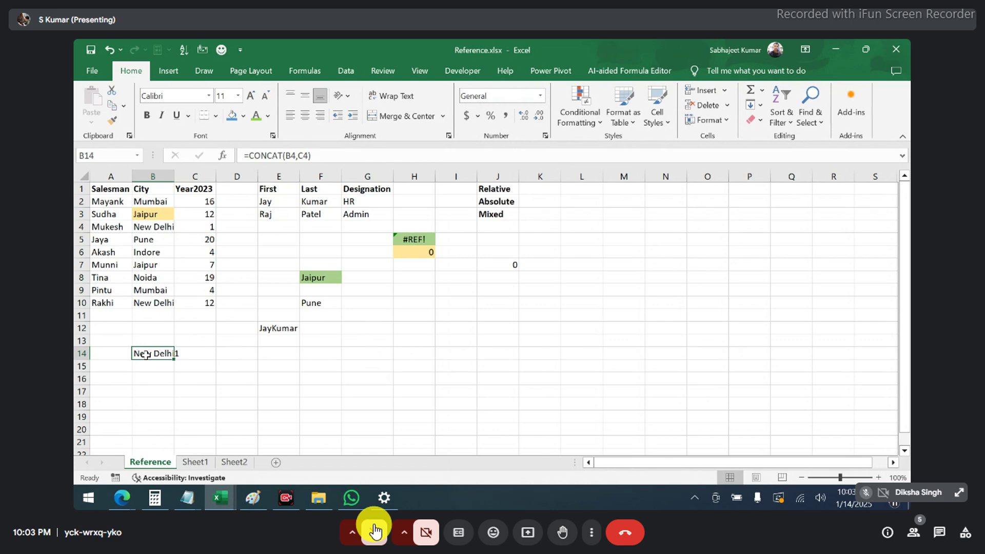
Copy the CONCAT formula from B14 into A13 and inspect the cells it references there.
{"action": "key", "text": "ctrl+c"}
{"action": "key", "text": "Up"}
{"action": "key", "text": "Left"}
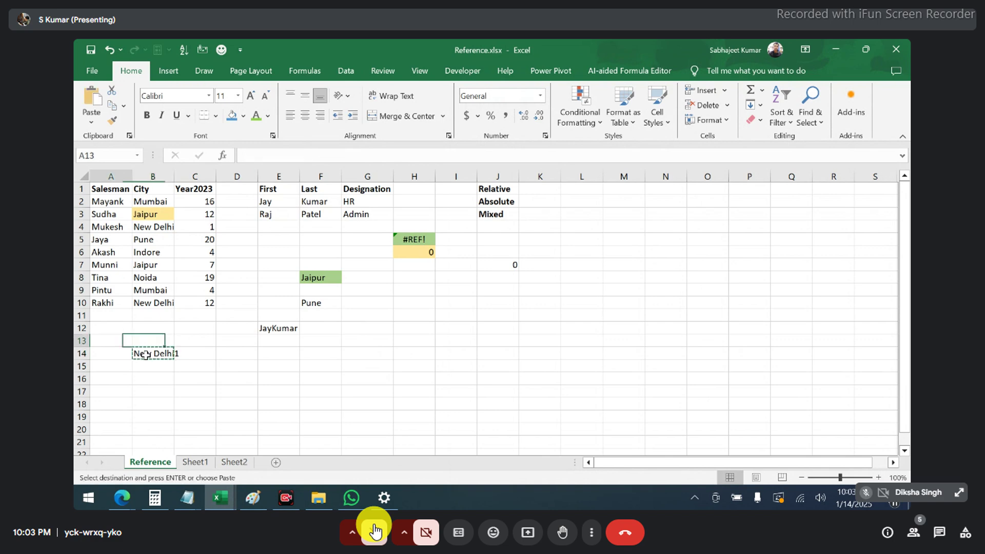
{"action": "key", "text": "ctrl+v"}
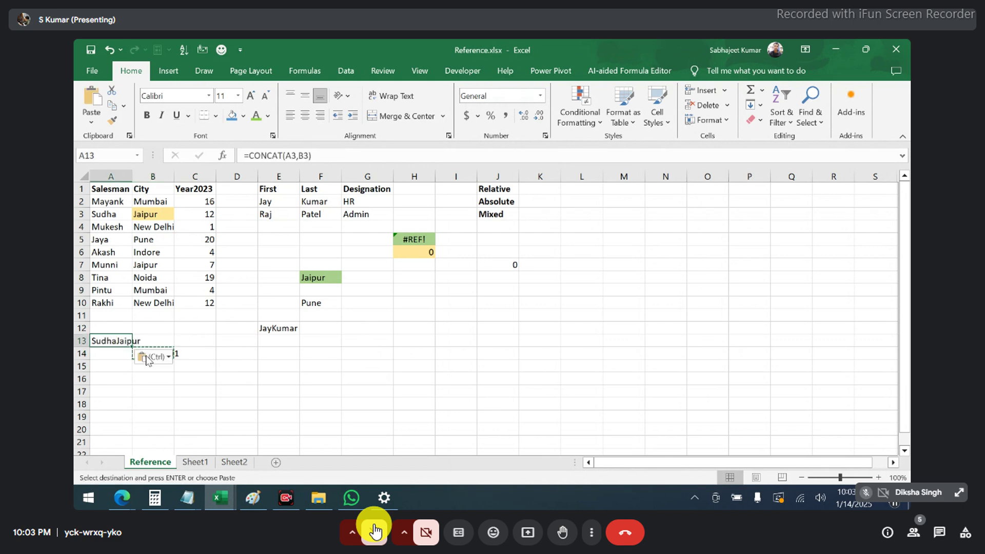
{"action": "left_click", "coordinate": [163, 332]}
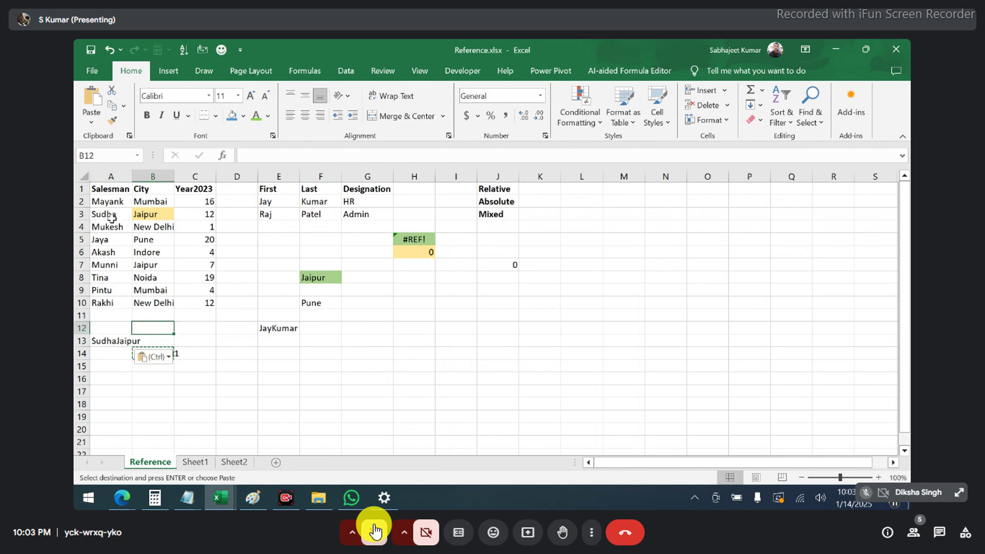
{"action": "double_click", "coordinate": [110, 341]}
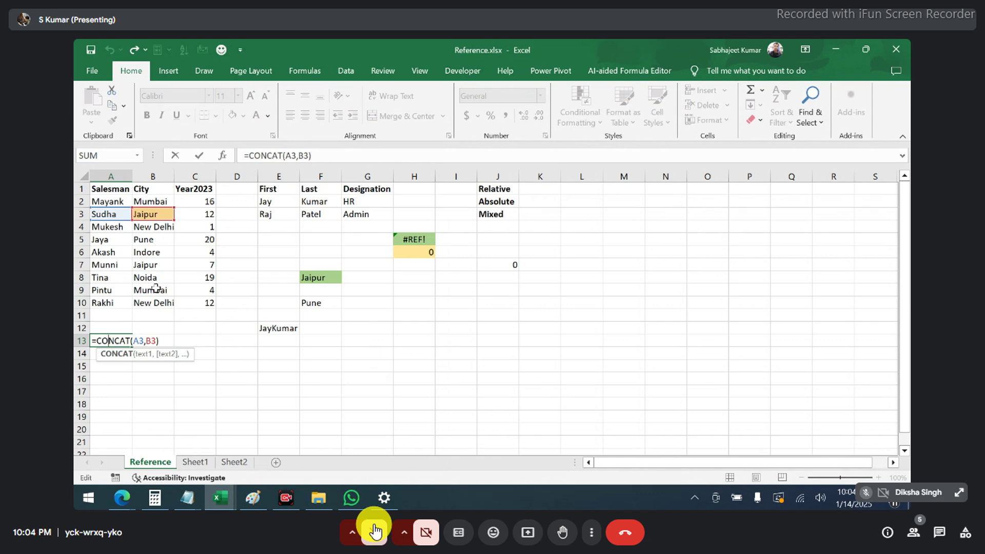
Copy the Salesman and City columns, A1:B10, to the range starting at J9.
{"action": "left_click", "coordinate": [111, 191]}
{"action": "left_click_drag", "start_coordinate": [111, 191], "coordinate": [159, 298]}
{"action": "key", "text": "ctrl+c"}
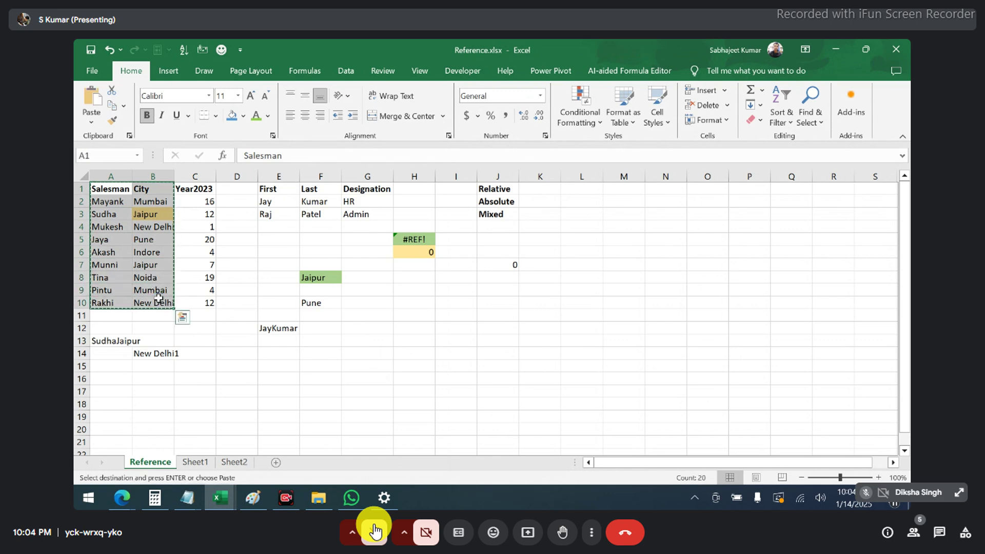
{"action": "left_click", "coordinate": [499, 291]}
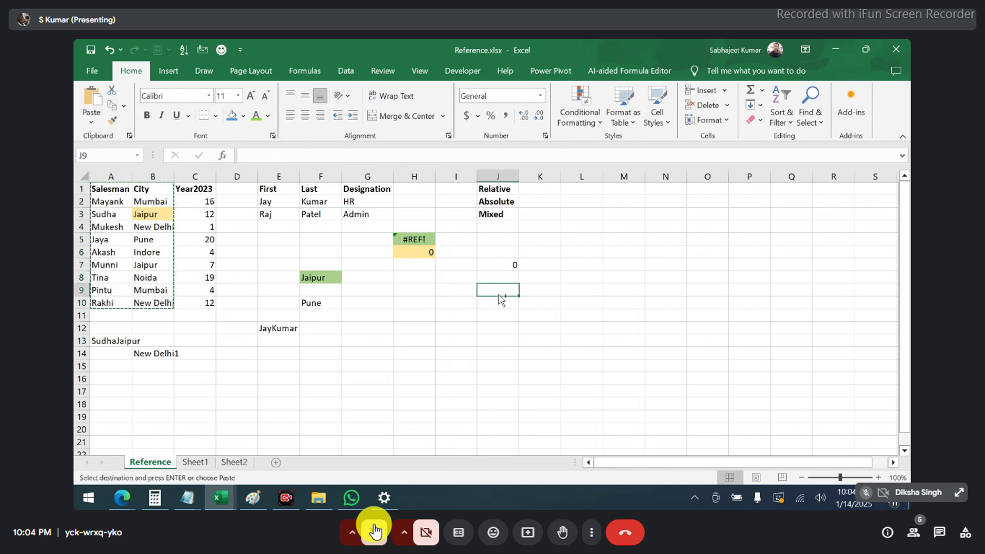
{"action": "key", "text": "ctrl+v"}
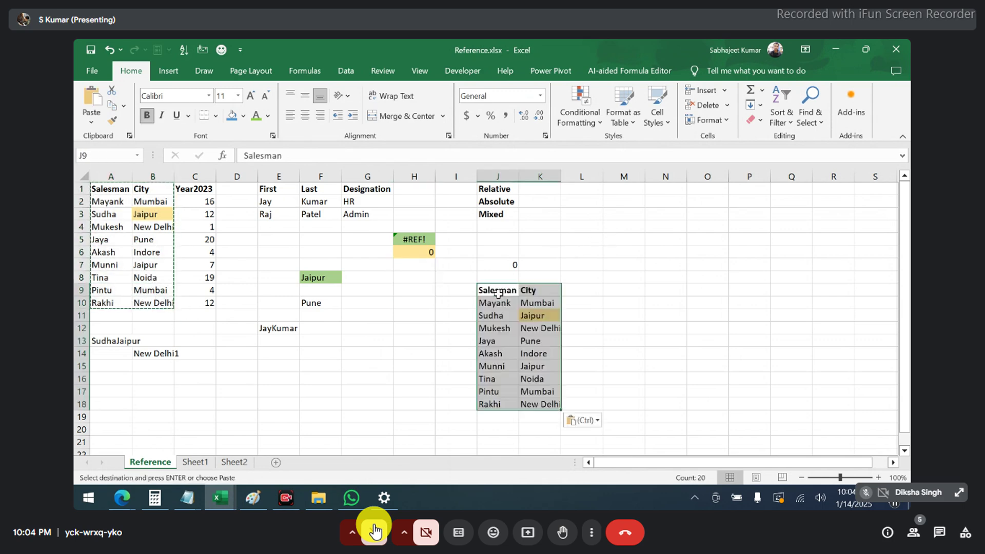
Enter the formula =J10& " " &K10 in cell M10 to join the salesman and city with a space.
{"action": "left_click", "coordinate": [595, 290]}
{"action": "left_click", "coordinate": [595, 302]}
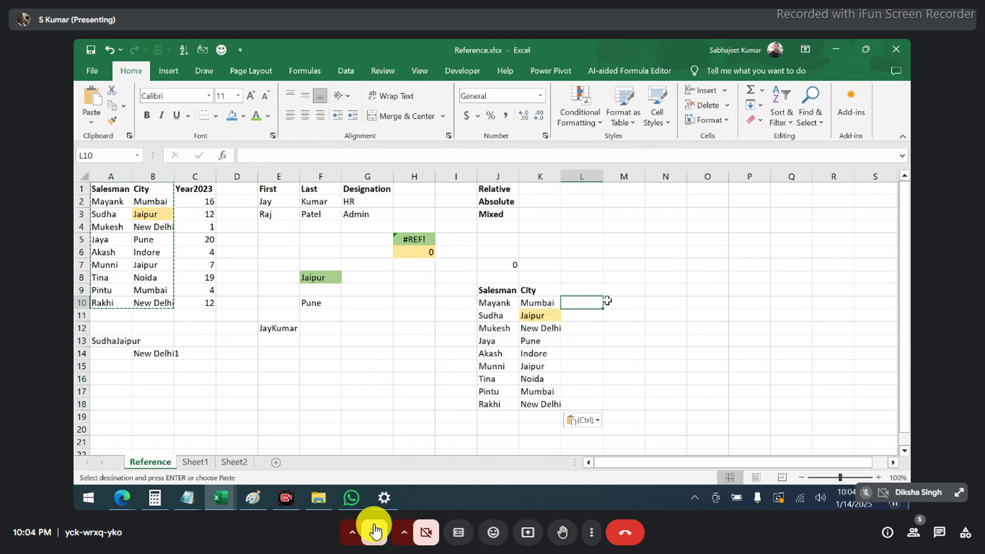
{"action": "left_click", "coordinate": [610, 302]}
{"action": "type", "text": "="}
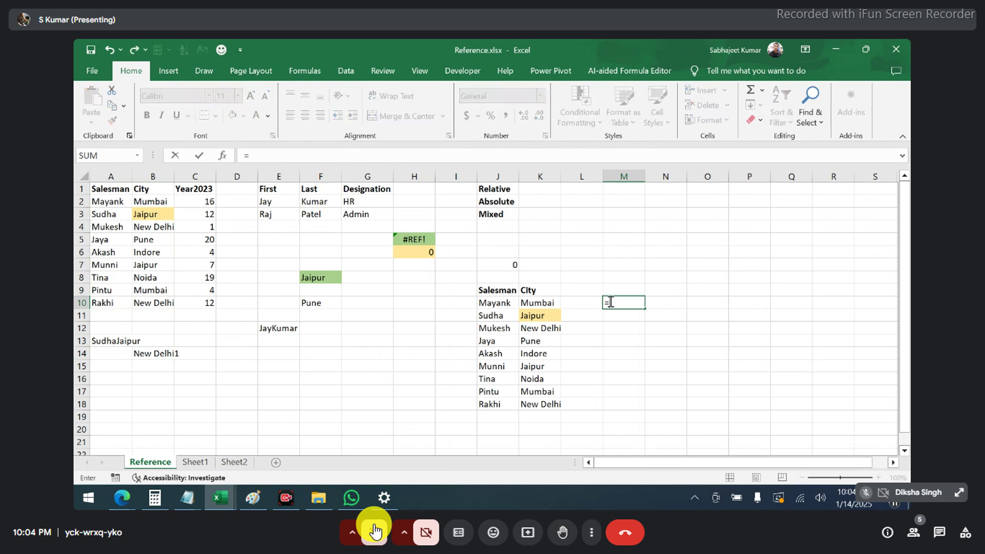
{"action": "left_click", "coordinate": [496, 301]}
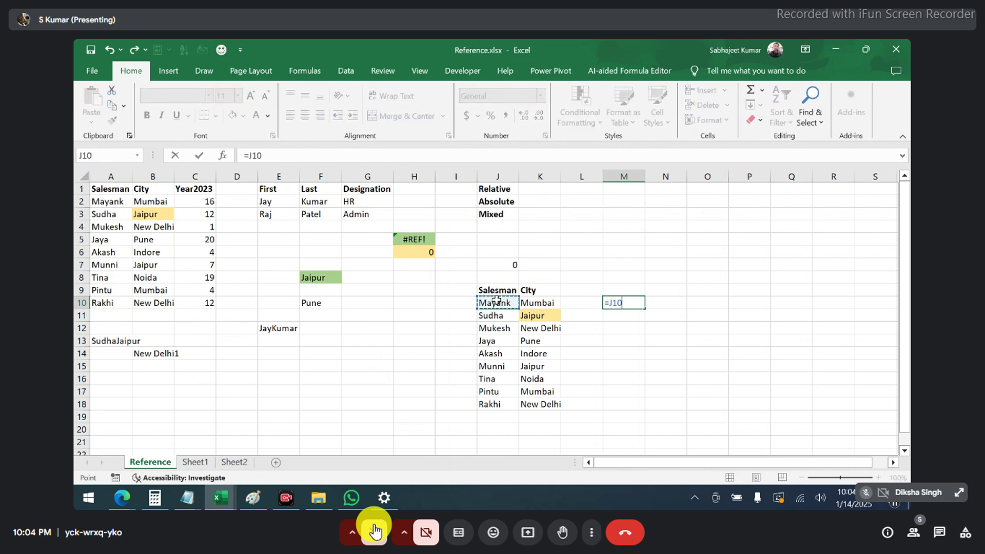
{"action": "type", "text": "& \" \" &"}
{"action": "left_click", "coordinate": [539, 303]}
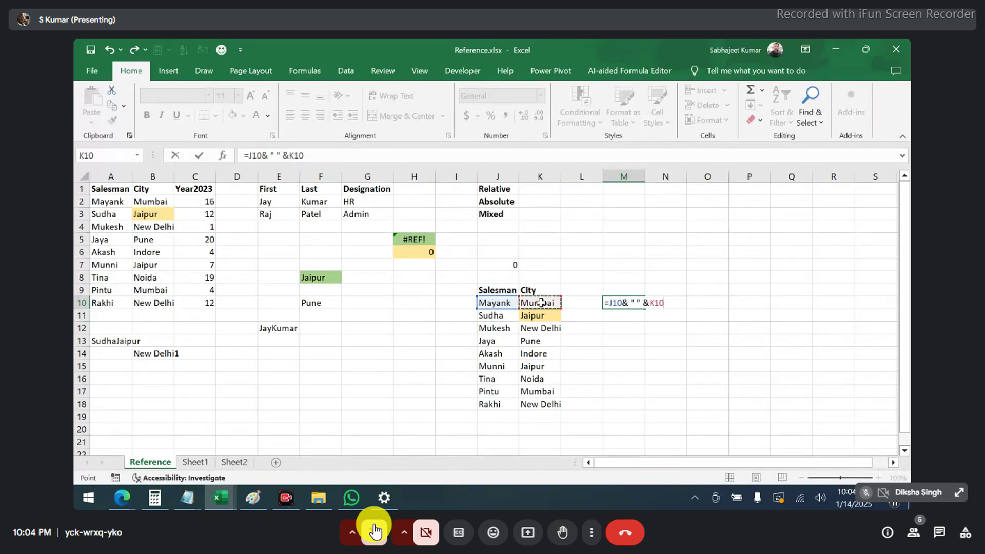
{"action": "key", "text": "Return"}
{"action": "key", "text": "Up"}
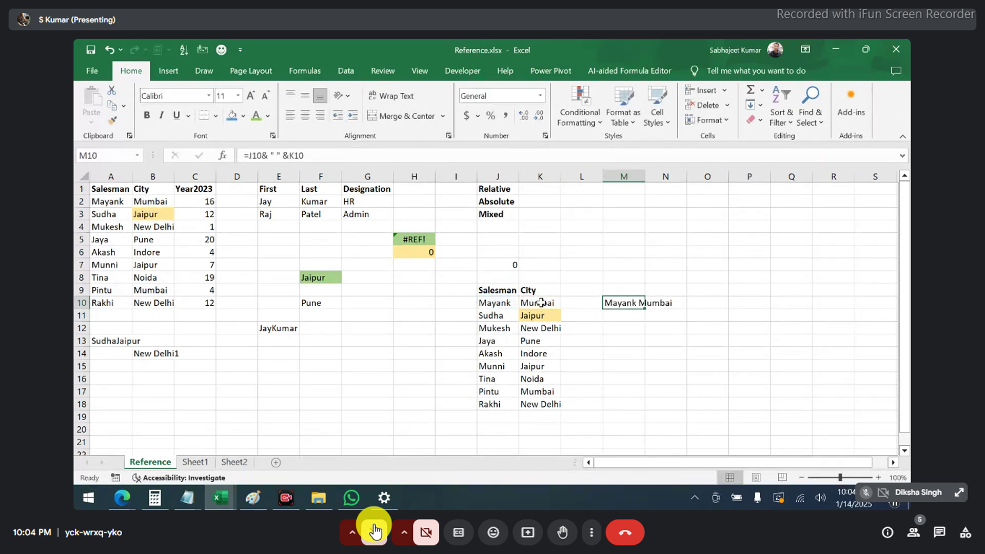
Copy M10's formula into M17:M18 and compare the results with the salesman and city in the same rows.
{"action": "key", "text": "ctrl+c"}
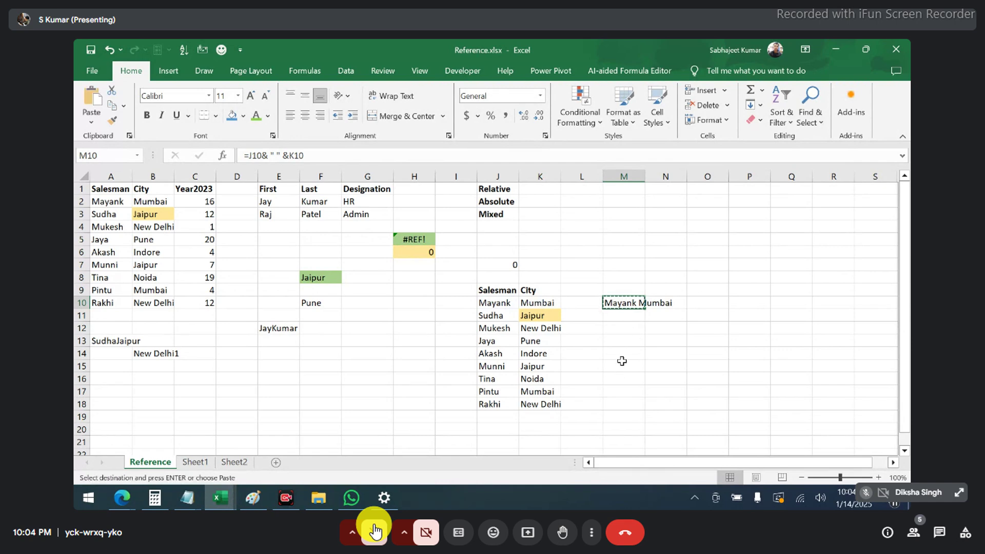
{"action": "left_click", "coordinate": [620, 393]}
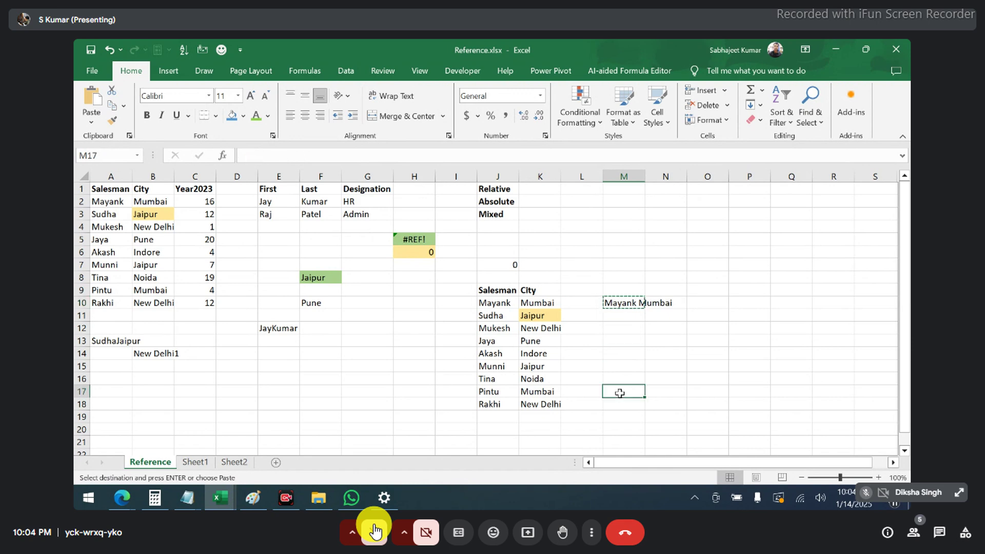
{"action": "key", "text": "shift+Down"}
{"action": "key", "text": "ctrl+v"}
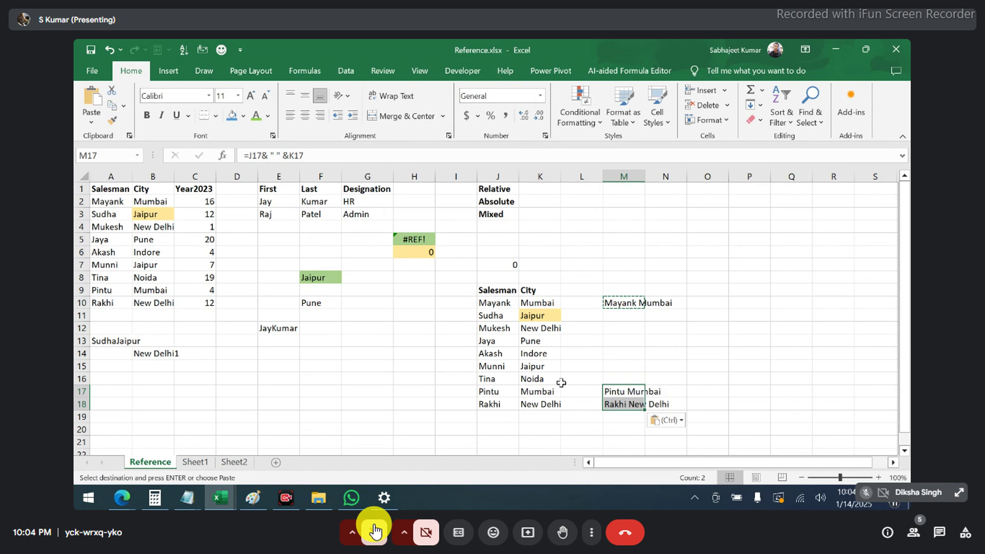
{"action": "left_click_drag", "start_coordinate": [489, 404], "coordinate": [622, 405]}
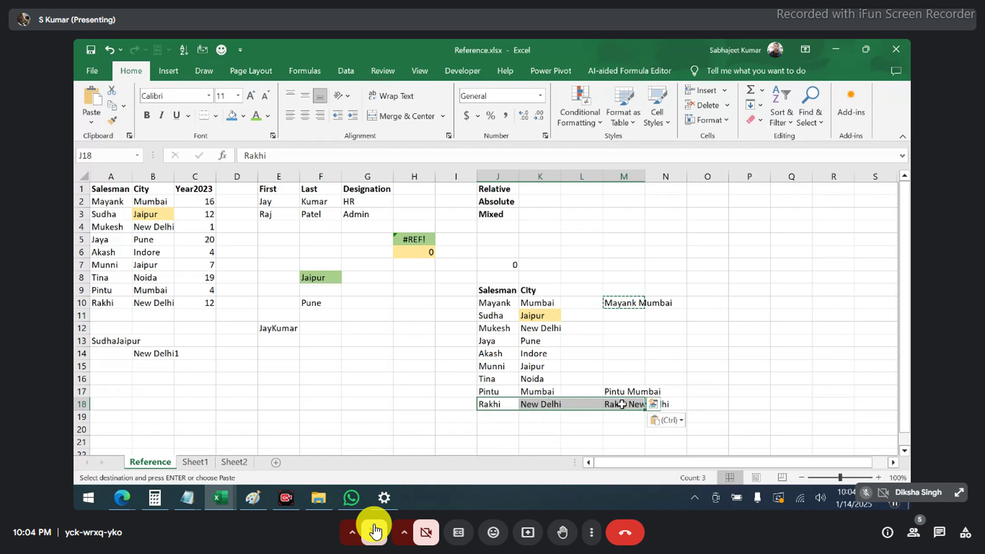
{"action": "left_click", "coordinate": [611, 392]}
Inspect the cells referenced in M10's formula, and turn the meeting microphone on and mute it again.
{"action": "double_click", "coordinate": [620, 304]}
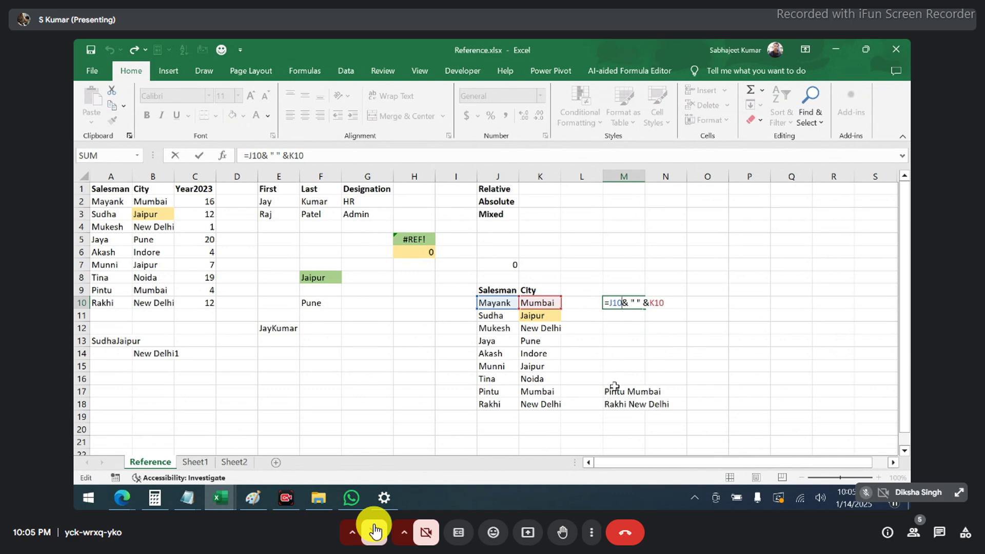
{"action": "right_click", "coordinate": [375, 531]}
{"action": "left_click", "coordinate": [375, 531]}
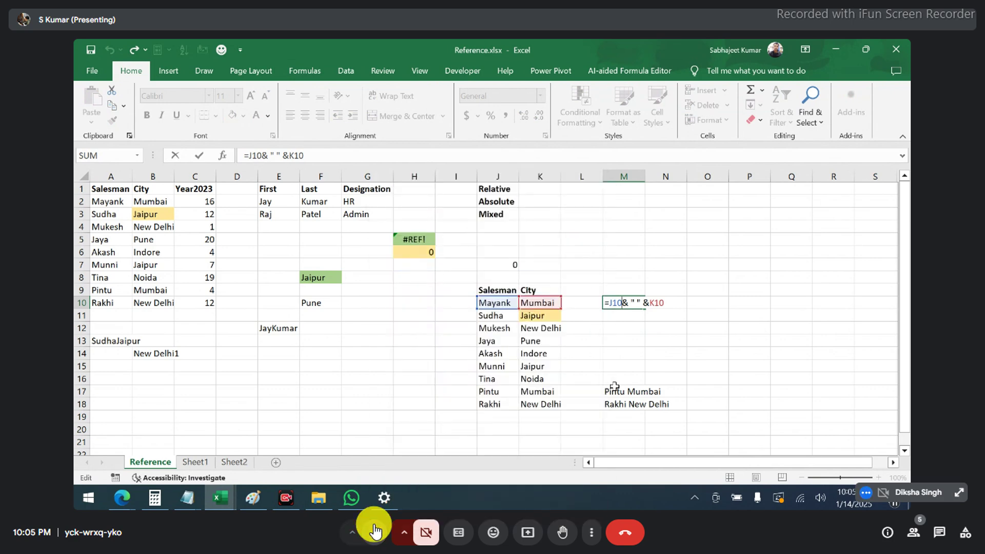
{"action": "left_click", "coordinate": [375, 531]}
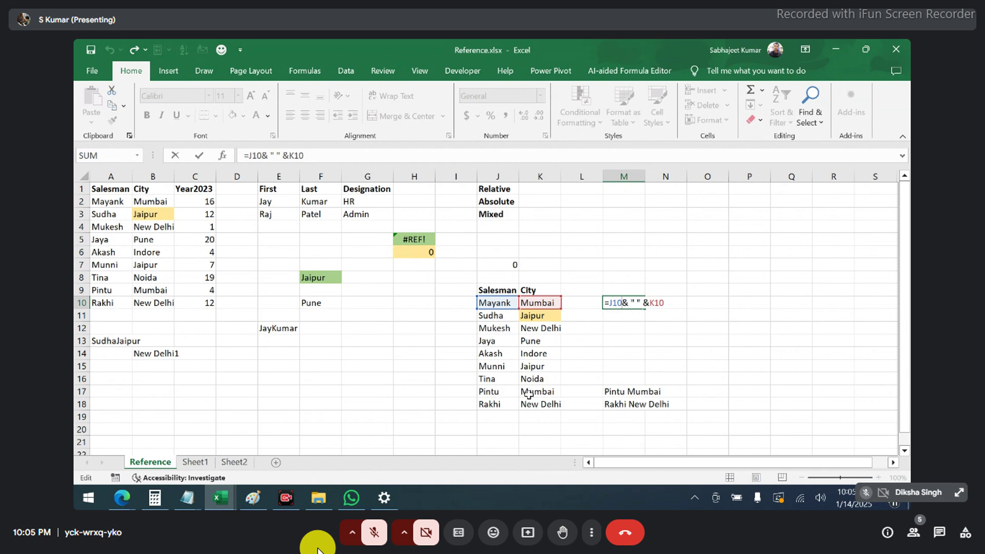
{"action": "key", "text": "Return"}
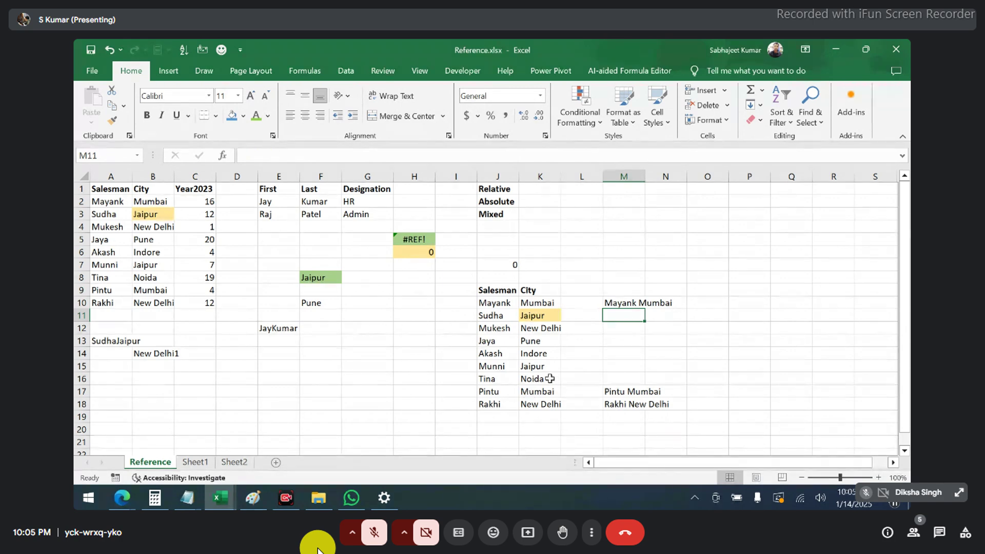
Copy M10's joining formula down the whole list through M18.
{"action": "left_click", "coordinate": [615, 305]}
{"action": "key", "text": "ctrl+c"}
{"action": "left_click_drag", "start_coordinate": [615, 305], "coordinate": [617, 404]}
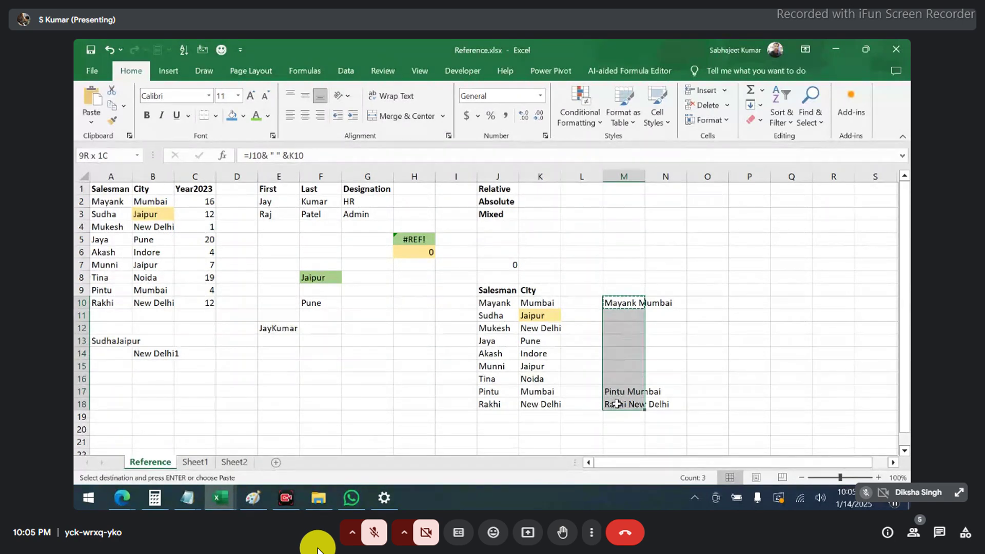
{"action": "key", "text": "ctrl+v"}
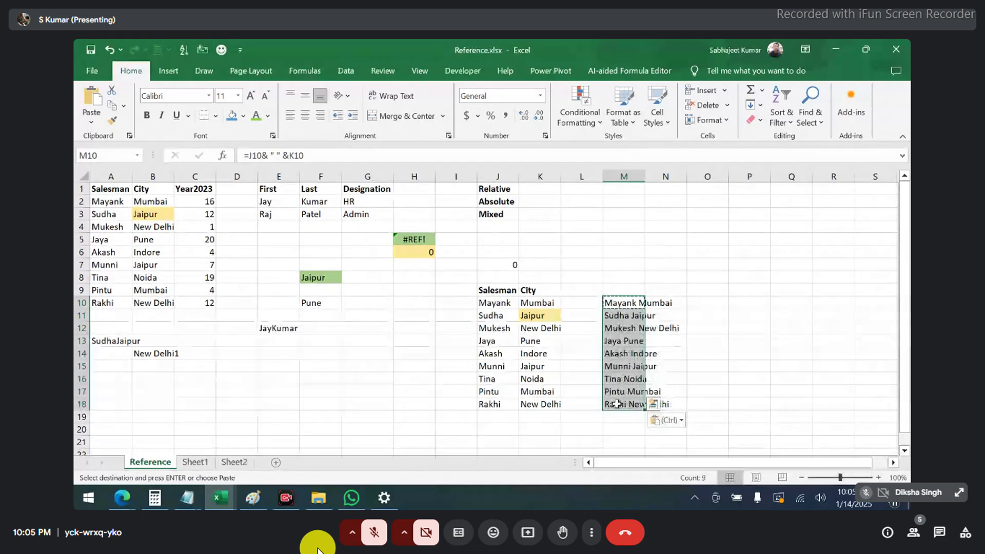
{"action": "left_click", "coordinate": [669, 381]}
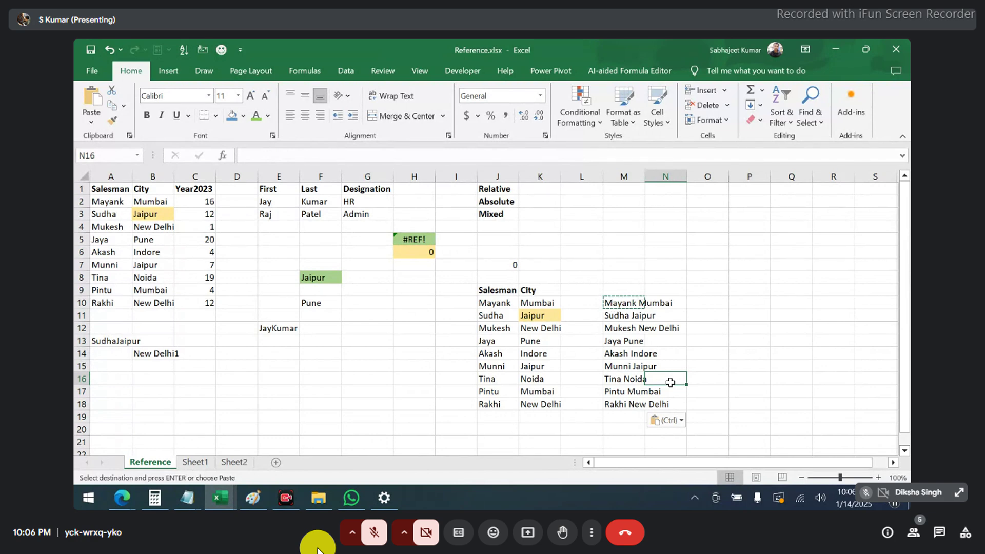
Copy the full Salesman, City and Year2023 table, A1:C10, to the range starting at O1.
{"action": "left_click_drag", "start_coordinate": [105, 186], "coordinate": [192, 303]}
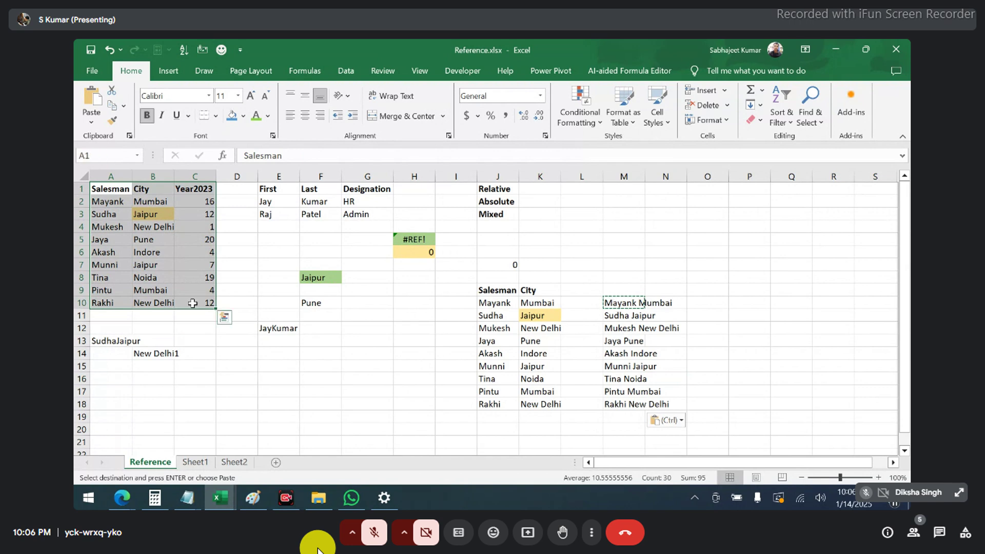
{"action": "key", "text": "ctrl+c"}
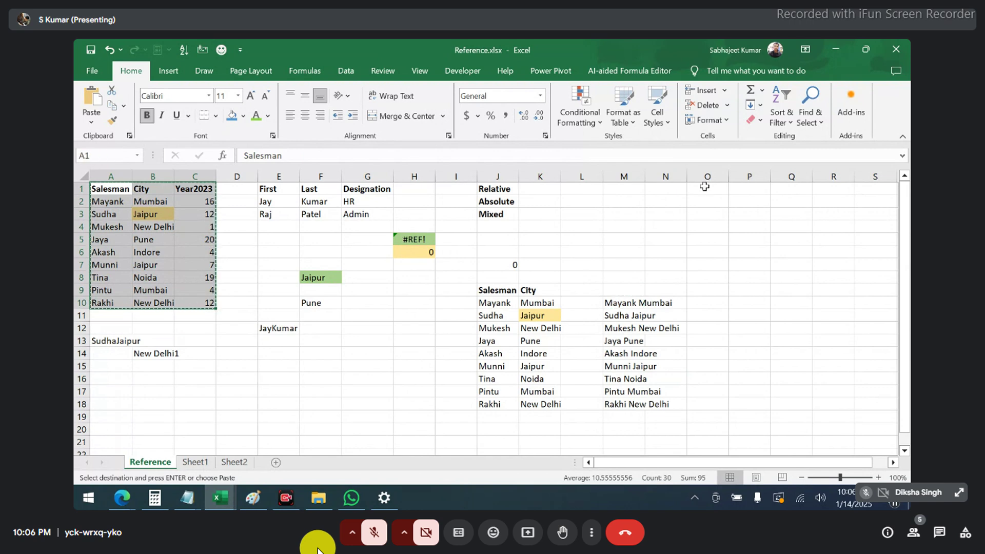
{"action": "left_click", "coordinate": [706, 189]}
{"action": "key", "text": "ctrl+v"}
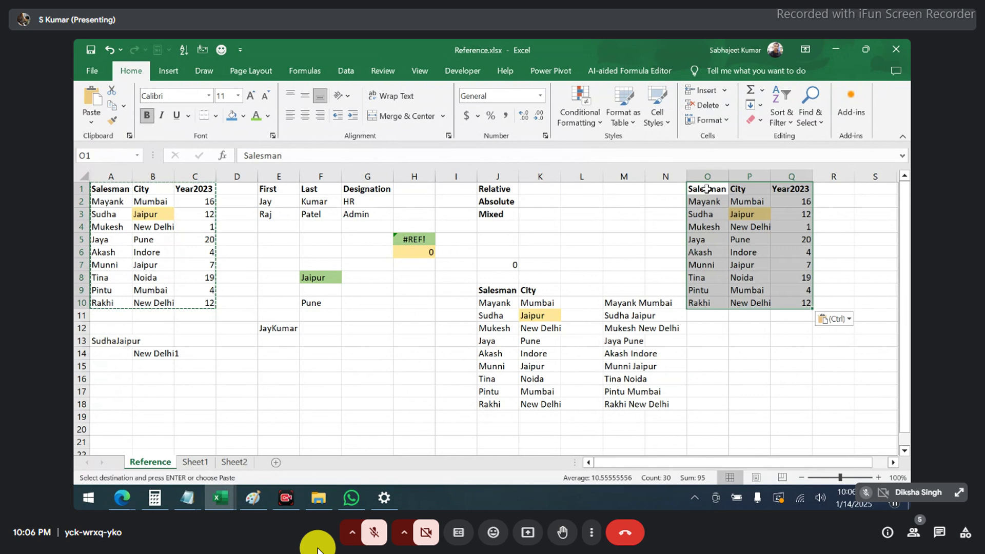
Examine the Year2023 values in Q2:Q10 of the copied table and the empty cells beside it.
{"action": "key", "text": "Right"}
{"action": "key", "text": "Right"}
{"action": "key", "text": "Right"}
{"action": "key", "text": "Right"}
{"action": "key", "text": "Right"}
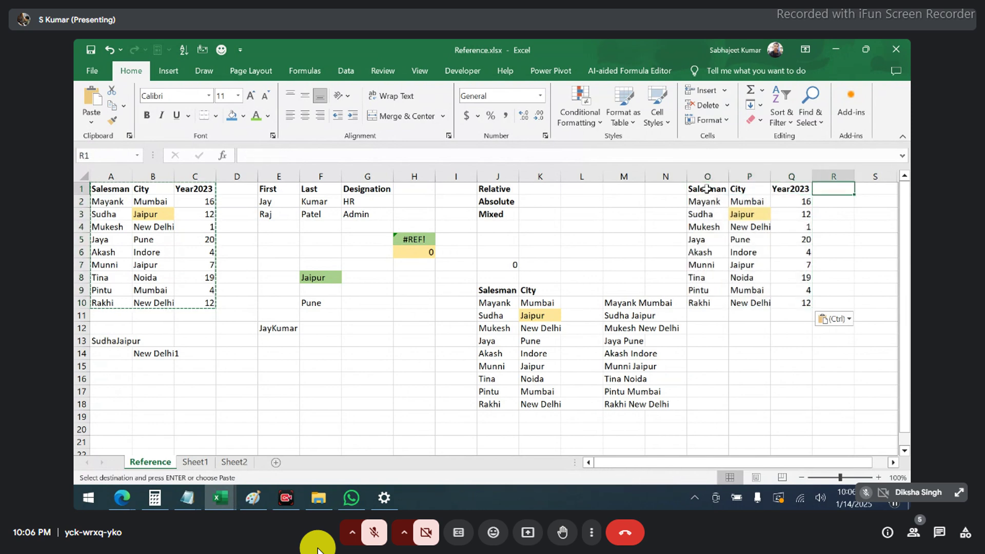
{"action": "key", "text": "Right"}
{"action": "key", "text": "Right"}
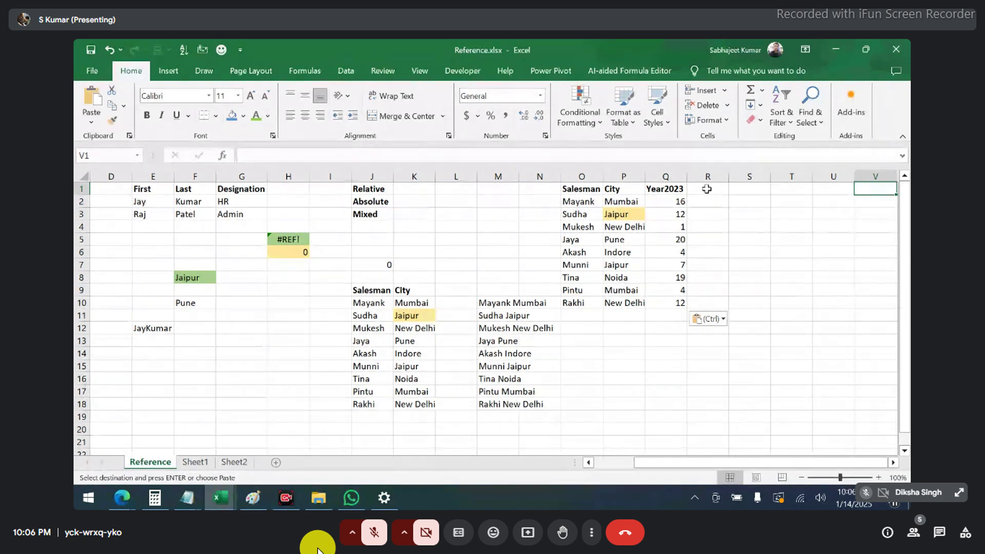
{"action": "left_click", "coordinate": [796, 190]}
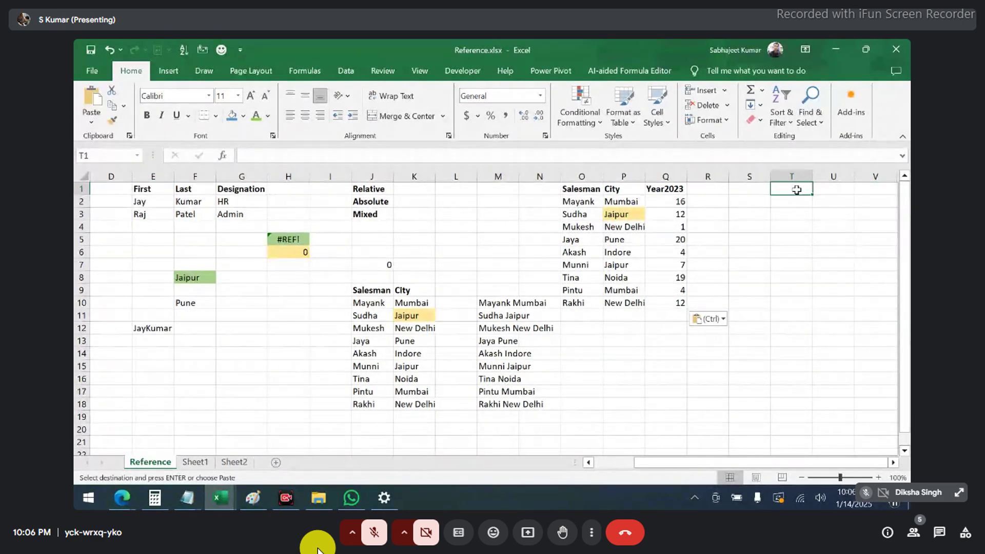
{"action": "left_click", "coordinate": [446, 204]}
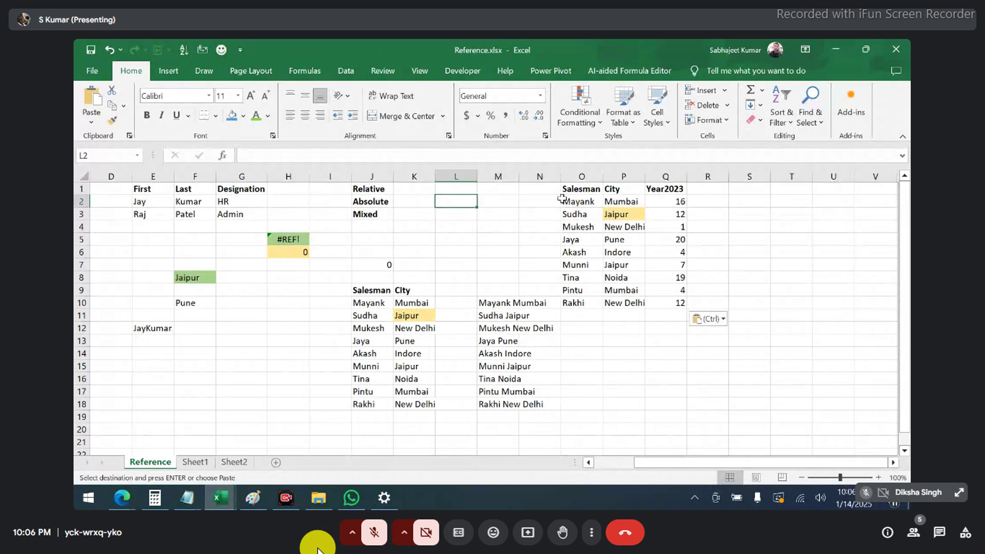
{"action": "left_click_drag", "start_coordinate": [666, 199], "coordinate": [668, 302]}
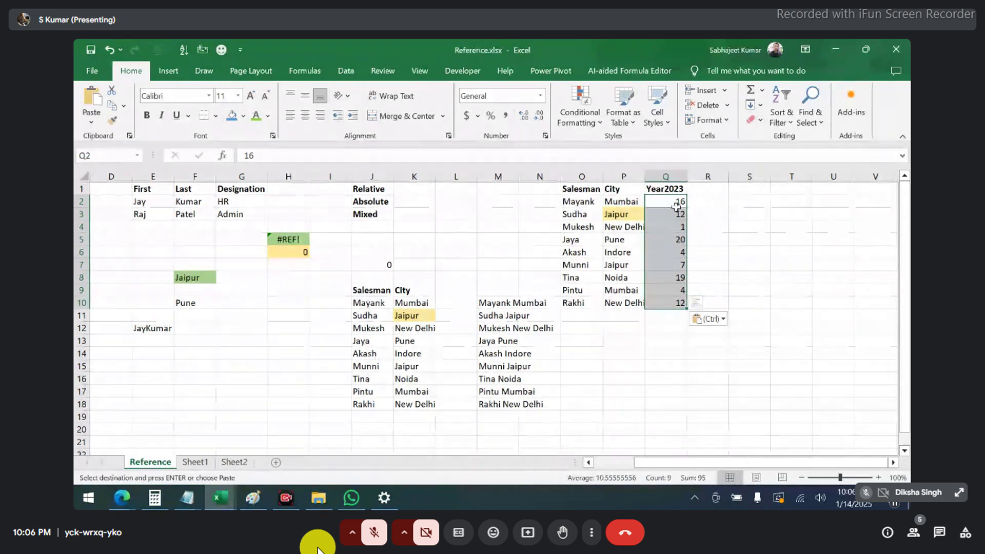
{"action": "left_click", "coordinate": [449, 212]}
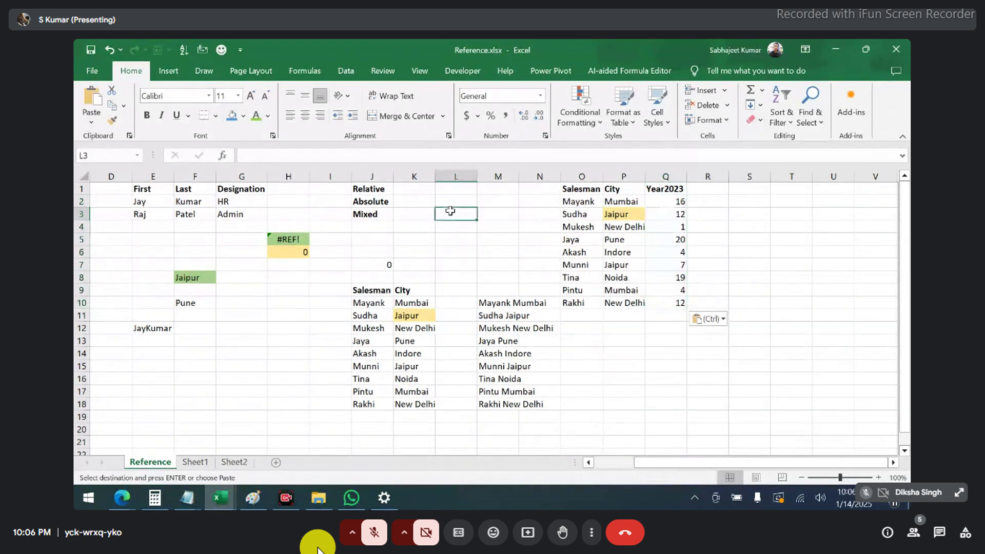
{"action": "type", "text": "1"}
{"action": "key", "text": "Return"}
{"action": "key", "text": "ctrl+z"}
Enter the value 10 in cell L2, beside the Absolute heading.
{"action": "key", "text": "Up"}
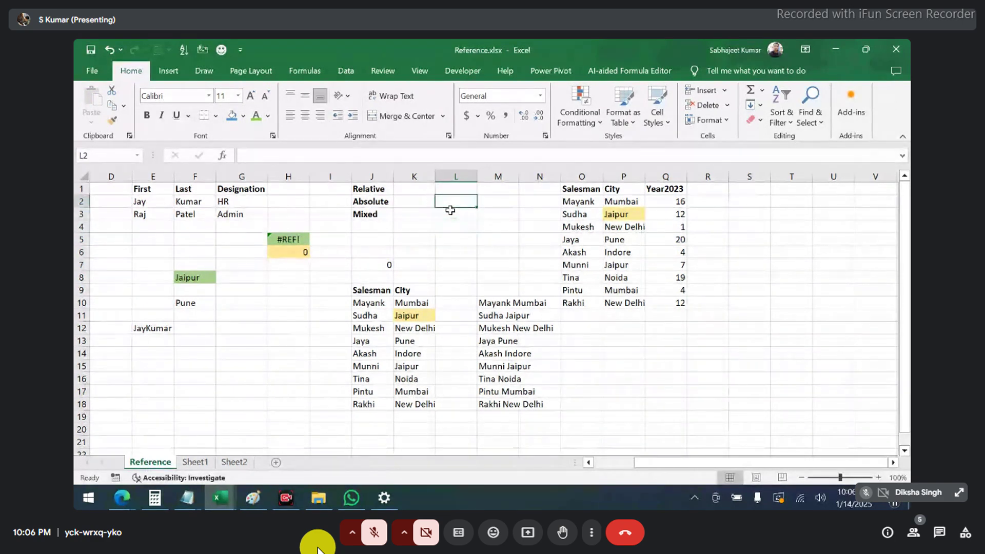
{"action": "type", "text": "1-"}
{"action": "key", "text": "BackSpace"}
{"action": "type", "text": "0"}
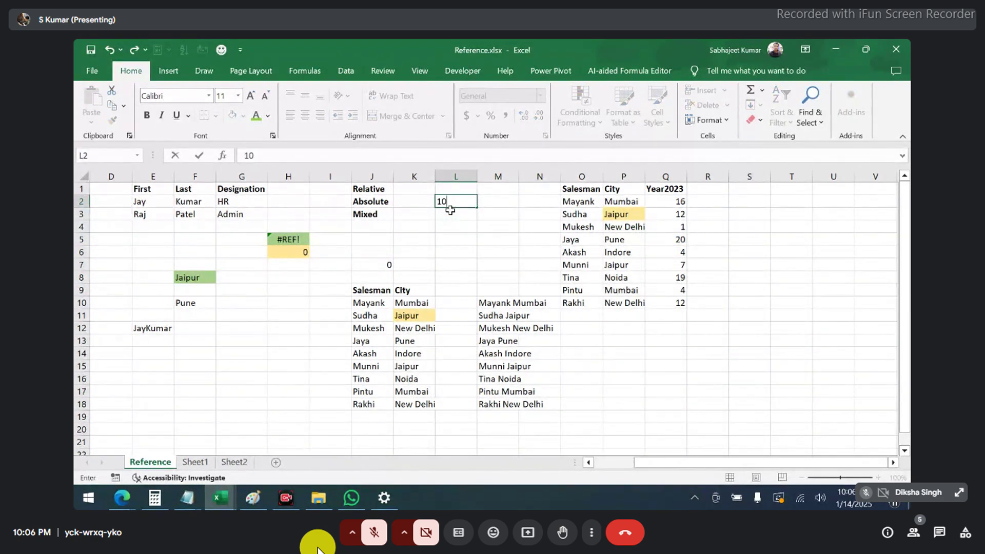
{"action": "key", "text": "Tab"}
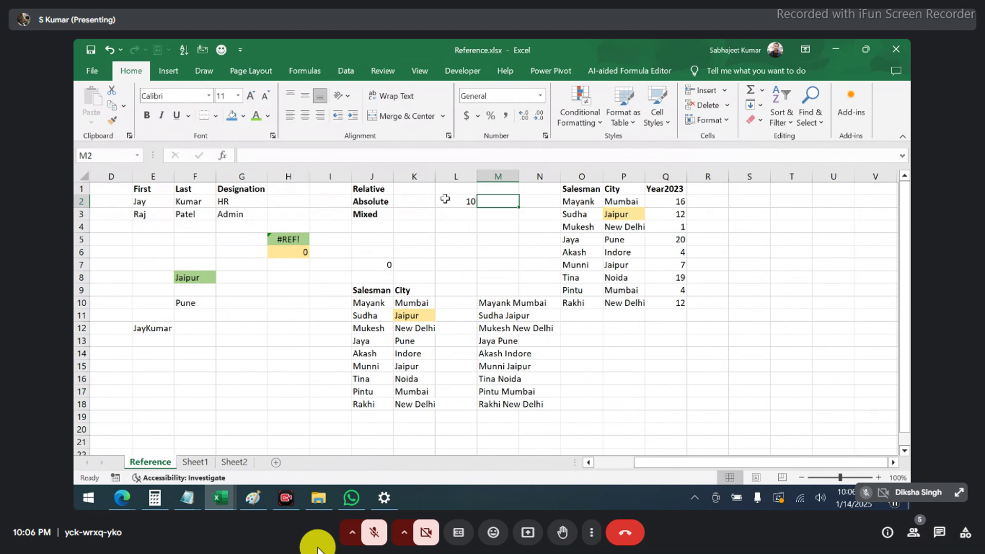
Enter the formula =Q2+10 in S2, in the row of the copied table's first Year2023 value.
{"action": "left_click", "coordinate": [446, 201]}
{"action": "left_click_drag", "start_coordinate": [677, 200], "coordinate": [678, 303]}
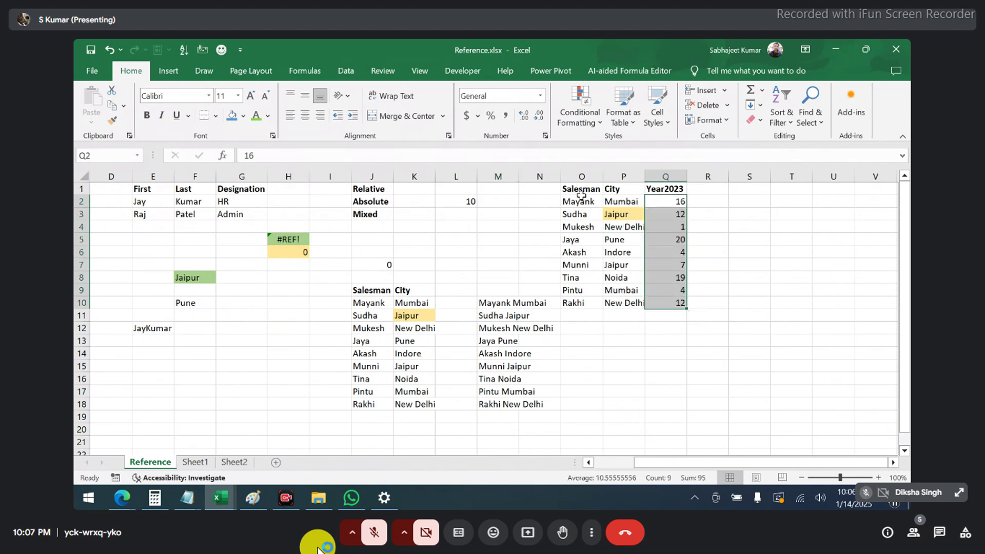
{"action": "left_click", "coordinate": [735, 202]}
{"action": "type", "text": "="}
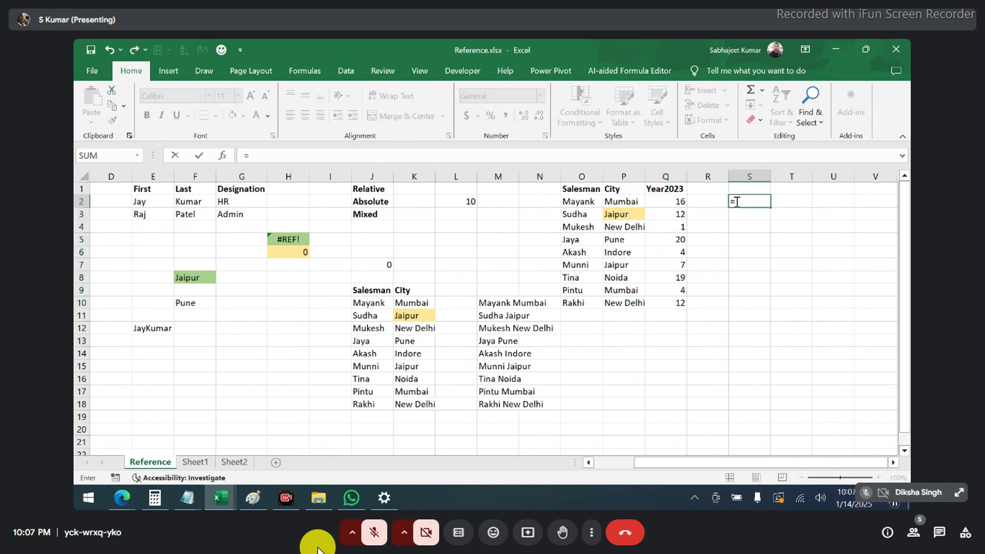
{"action": "left_click", "coordinate": [668, 200]}
{"action": "type", "text": "+10"}
{"action": "key", "text": "Return"}
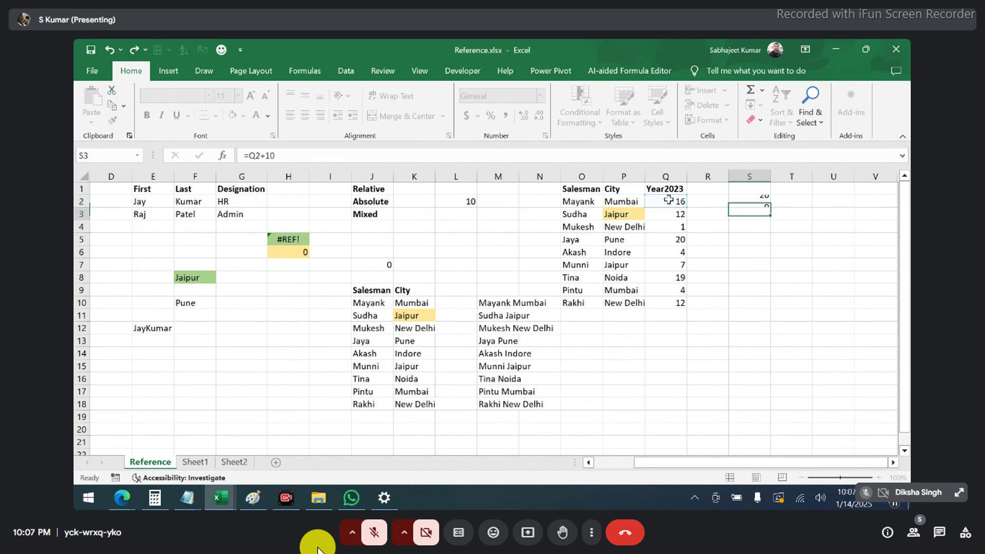
Fill S2's formula down through S10 and inspect the fixed number 10 in S3's copied formula.
{"action": "left_click", "coordinate": [759, 202]}
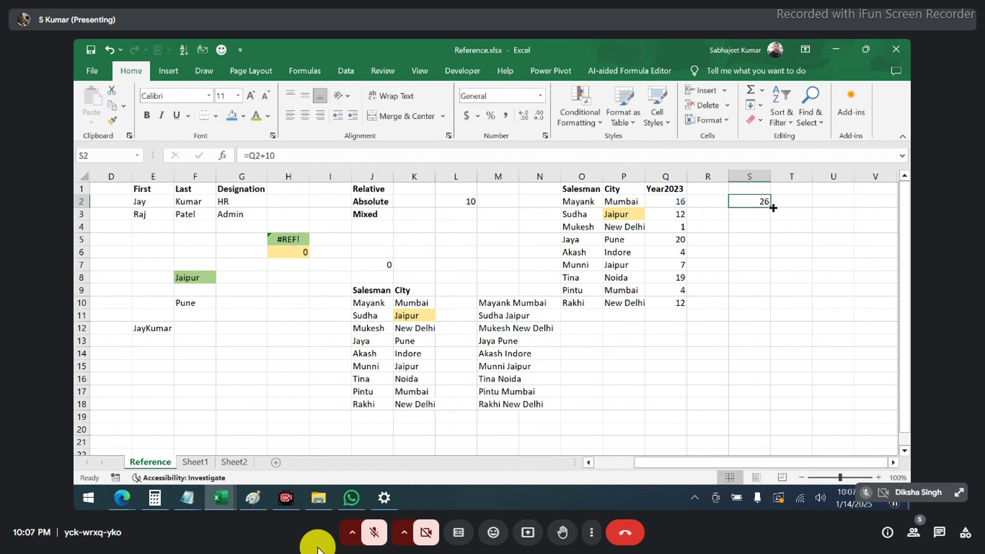
{"action": "left_click_drag", "start_coordinate": [770, 206], "coordinate": [764, 307]}
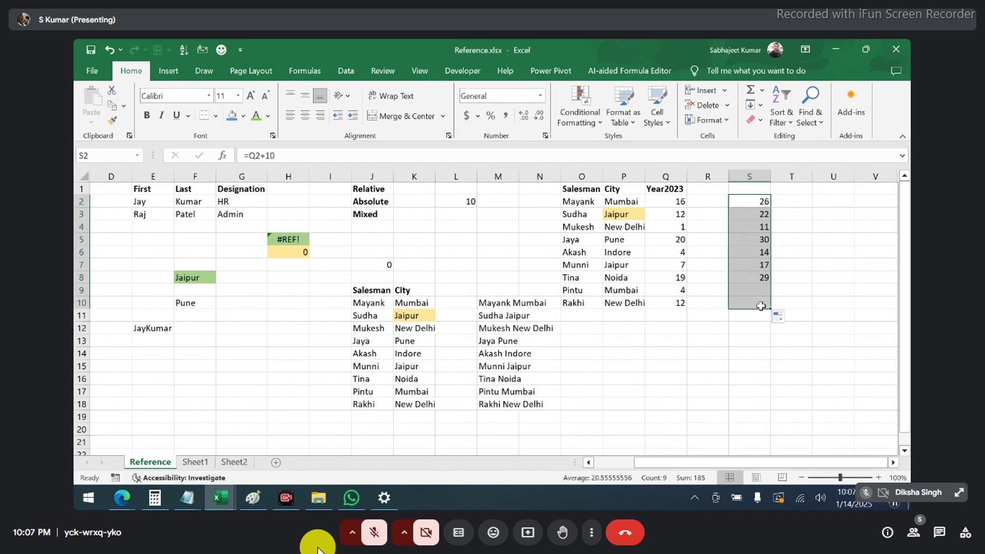
{"action": "key", "text": "ctrl+Down"}
{"action": "left_click", "coordinate": [757, 216]}
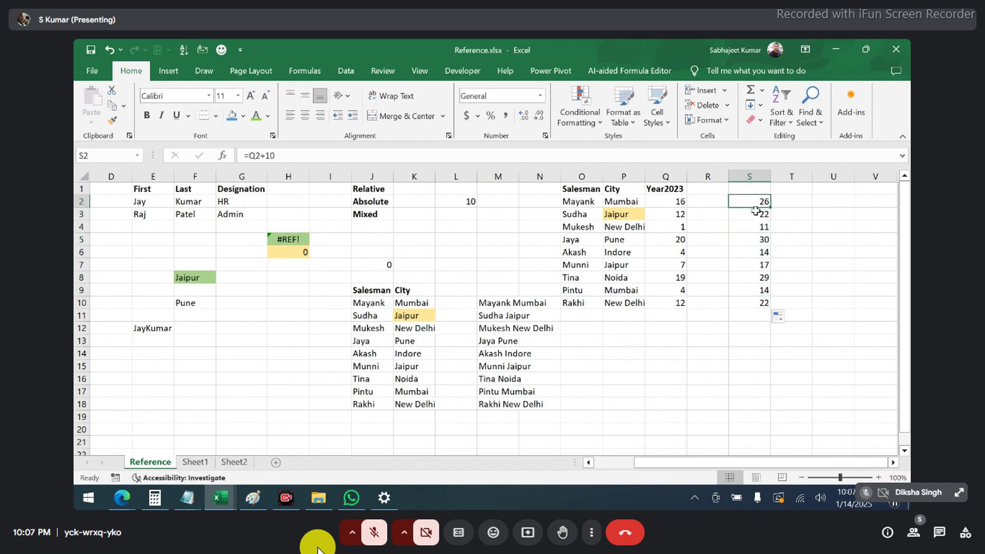
{"action": "double_click", "coordinate": [760, 215]}
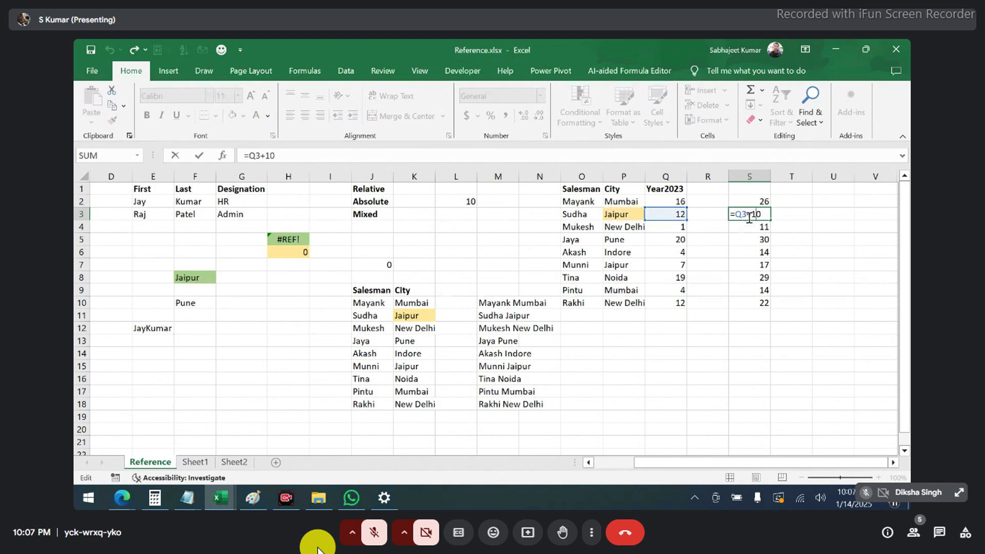
{"action": "left_click_drag", "start_coordinate": [751, 216], "coordinate": [763, 217]}
{"action": "key", "text": "ctrl+Return"}
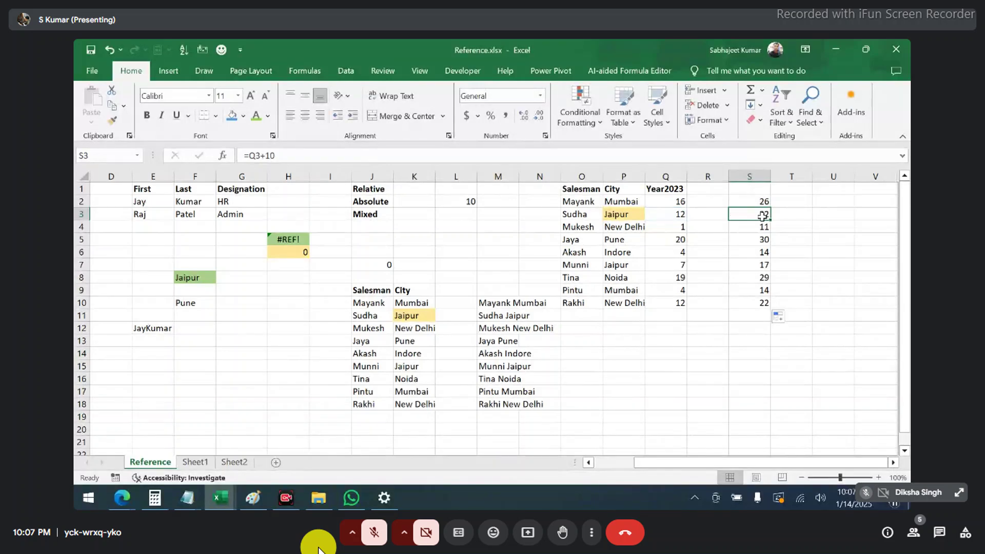
{"action": "left_click", "coordinate": [759, 200]}
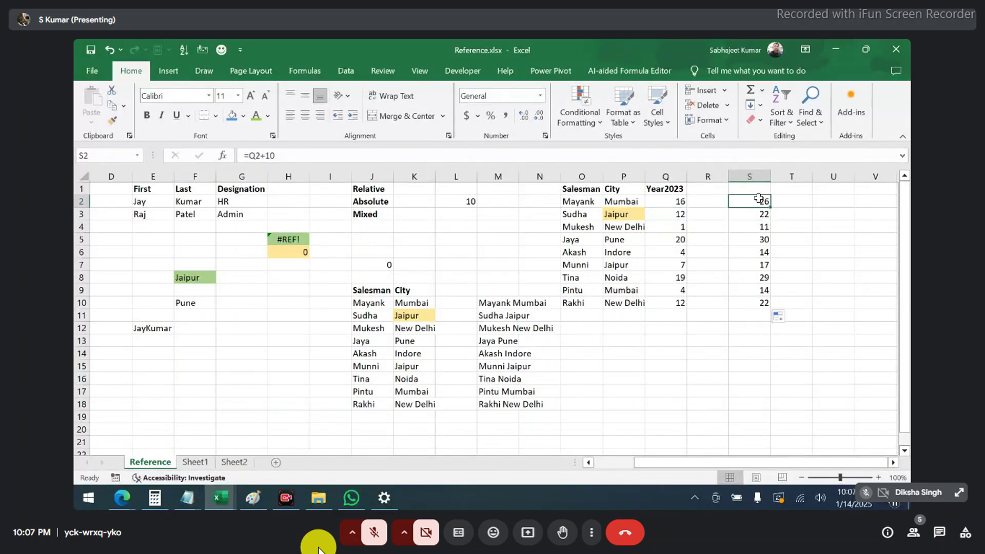
{"action": "left_click", "coordinate": [470, 201]}
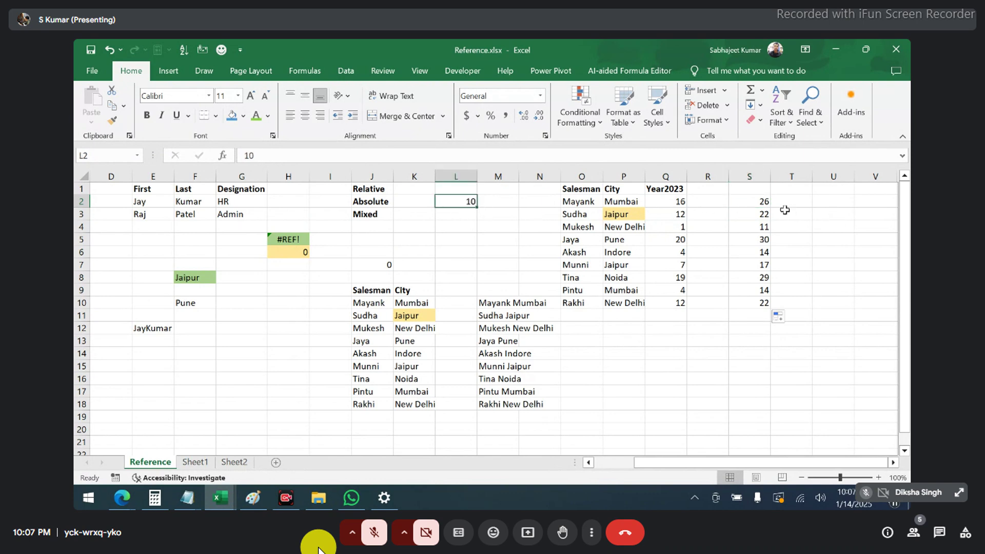
Replace the fixed number in S2's formula with a reference to L2, giving =Q2+L2.
{"action": "left_click", "coordinate": [767, 203]}
{"action": "double_click", "coordinate": [767, 203]}
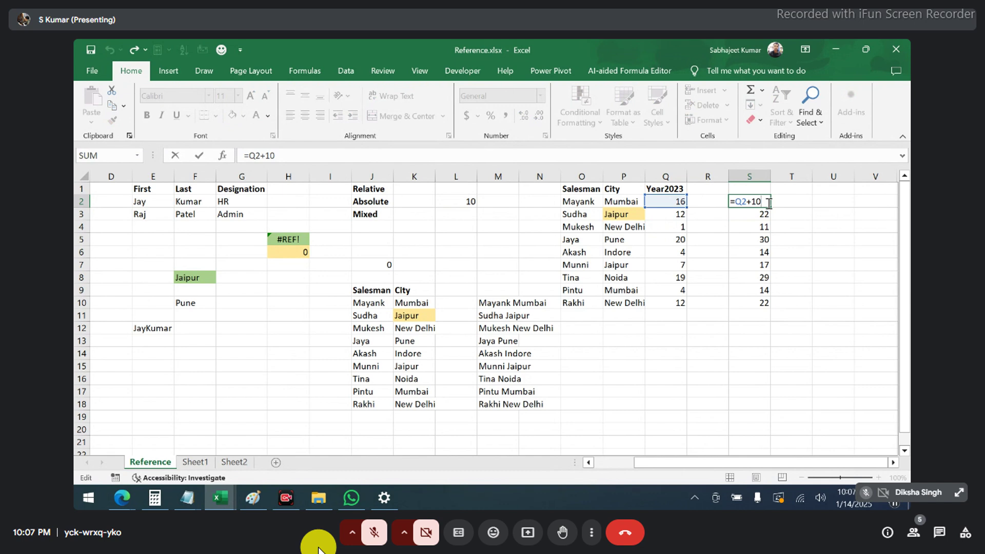
{"action": "key", "text": "BackSpace"}
{"action": "key", "text": "BackSpace"}
{"action": "left_click", "coordinate": [470, 202]}
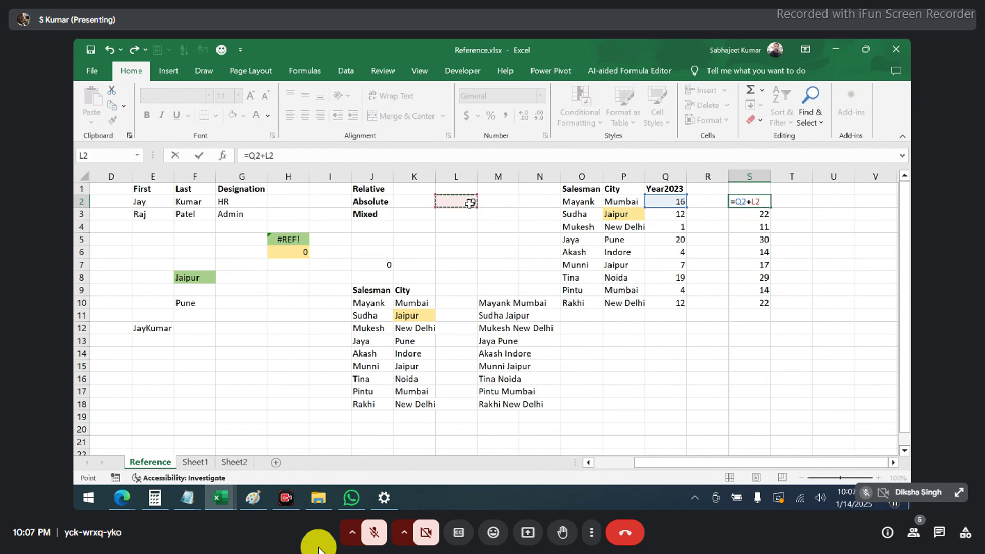
{"action": "key", "text": "Return"}
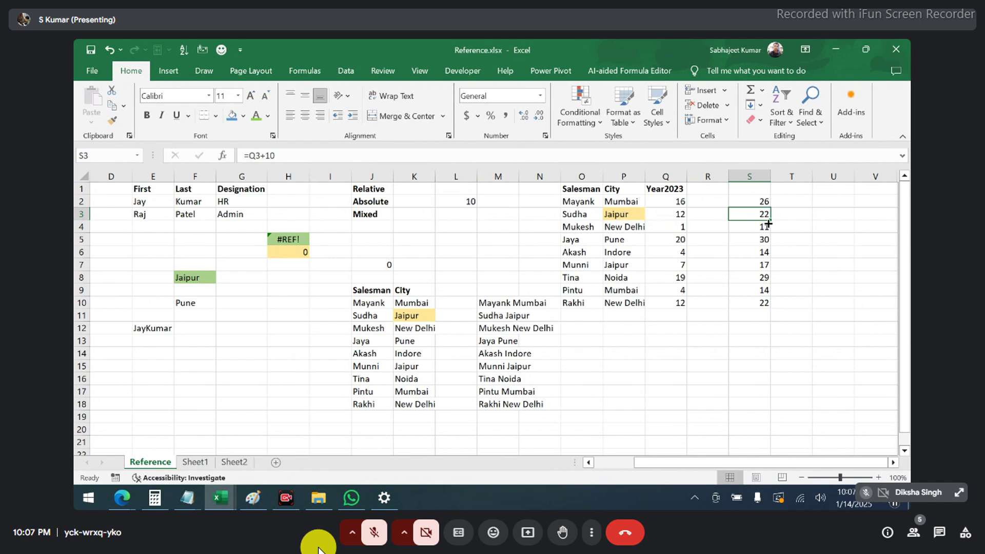
Clear the old copied formulas from S3:S10.
{"action": "key", "text": "ctrl+shift+Down"}
{"action": "key", "text": "Delete"}
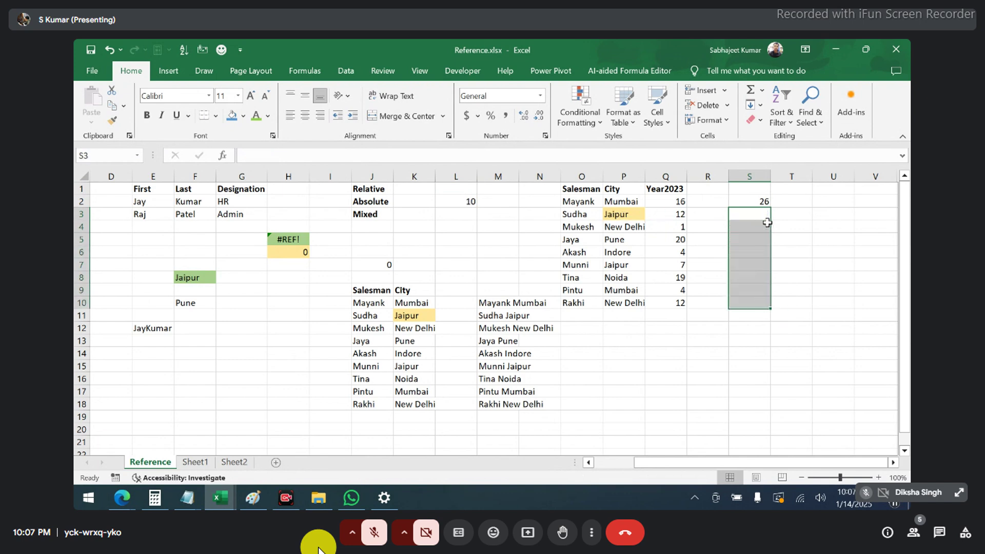
{"action": "key", "text": "Up"}
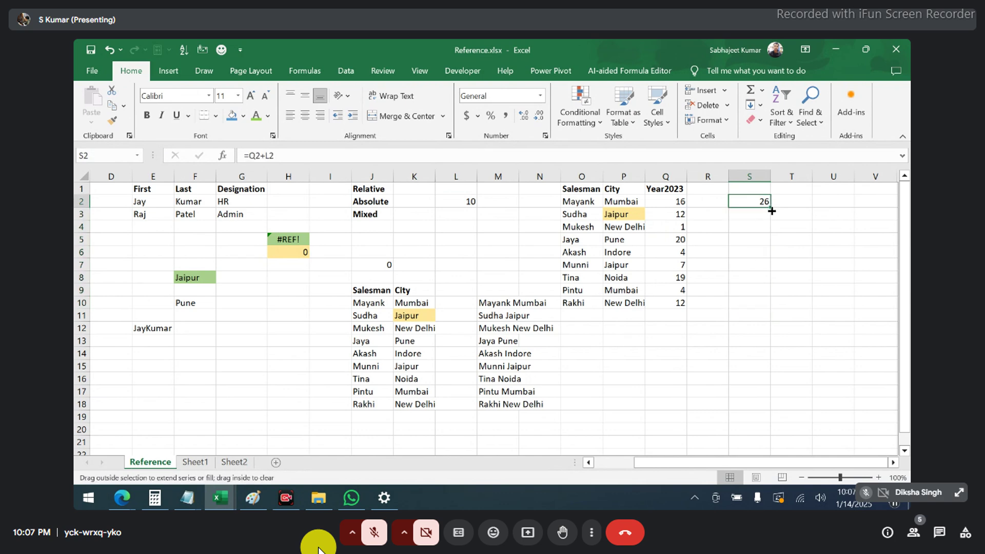
Copy S2's relative formula into S3 to check which cells the copy references, and clear S3.
{"action": "left_click_drag", "start_coordinate": [772, 213], "coordinate": [769, 221]}
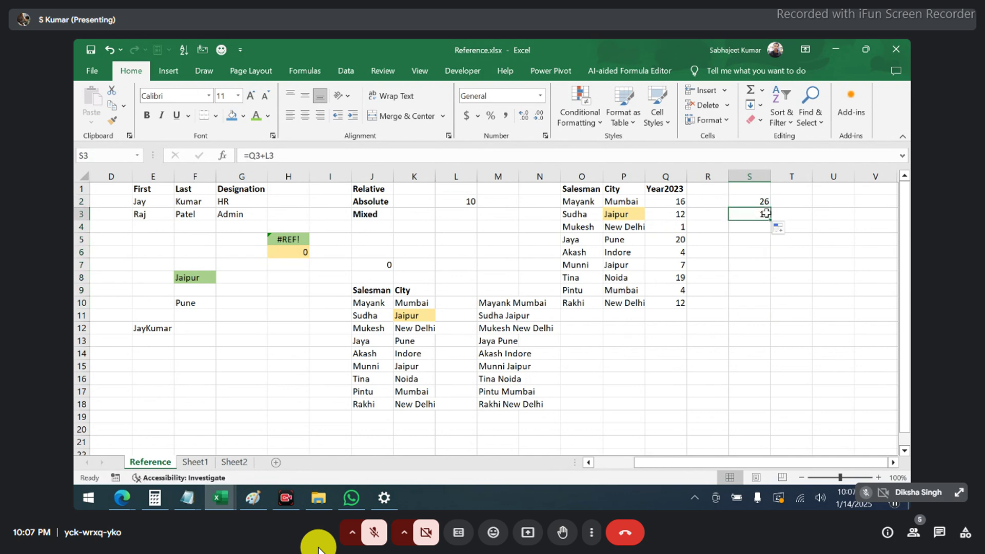
{"action": "double_click", "coordinate": [767, 214]}
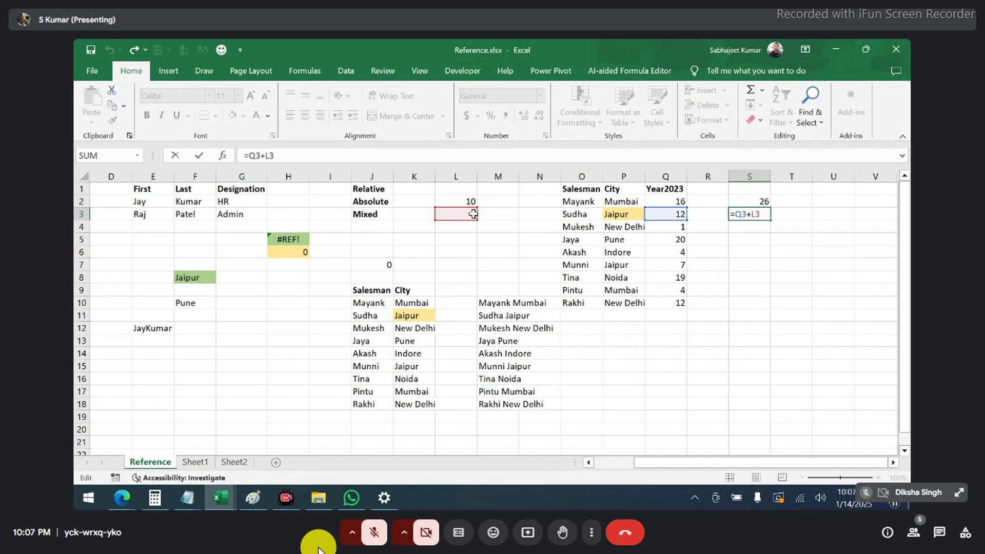
{"action": "key", "text": "Escape"}
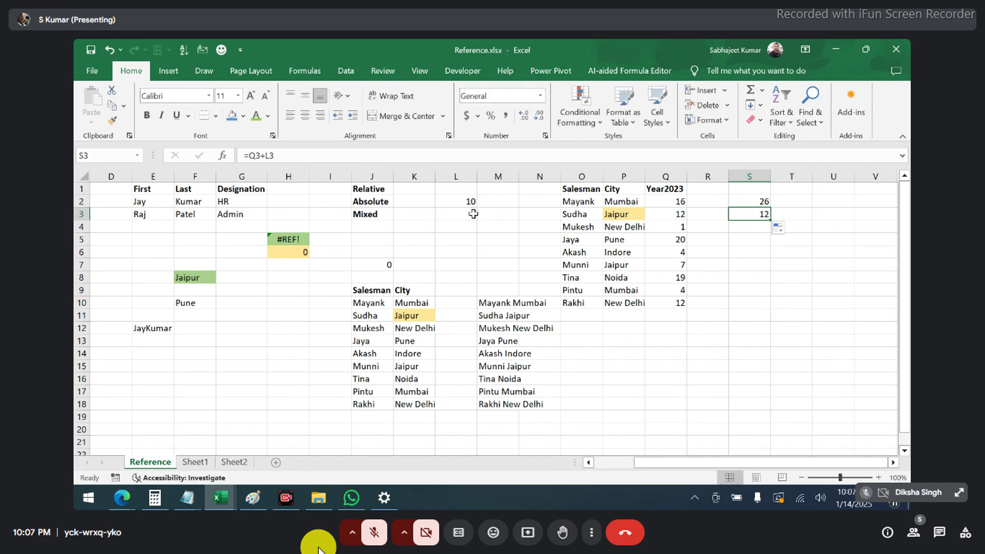
{"action": "key", "text": "Delete"}
{"action": "key", "text": "Up"}
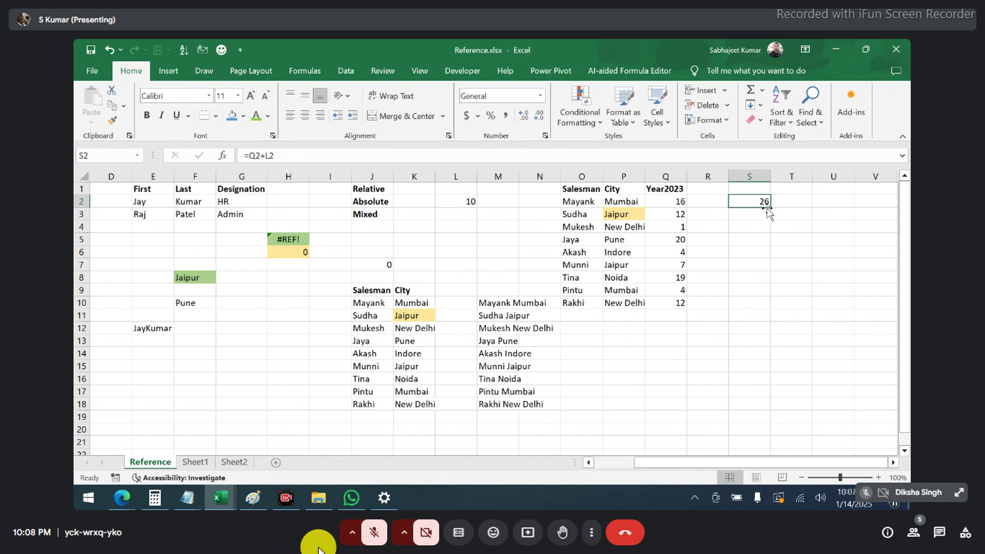
Copy S2's formula into S3 again, examine its second reference, and remove the copy.
{"action": "left_click_drag", "start_coordinate": [768, 211], "coordinate": [768, 215]}
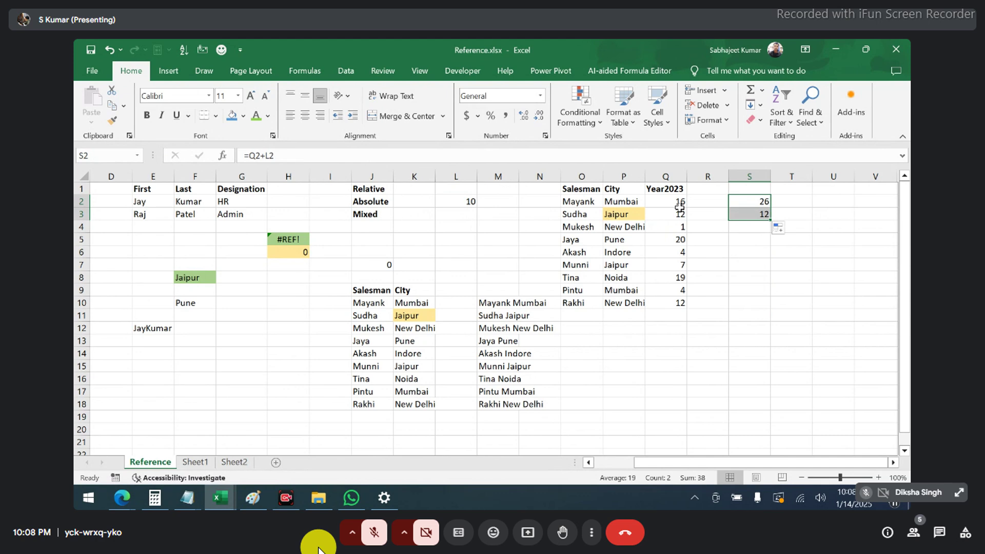
{"action": "double_click", "coordinate": [766, 214]}
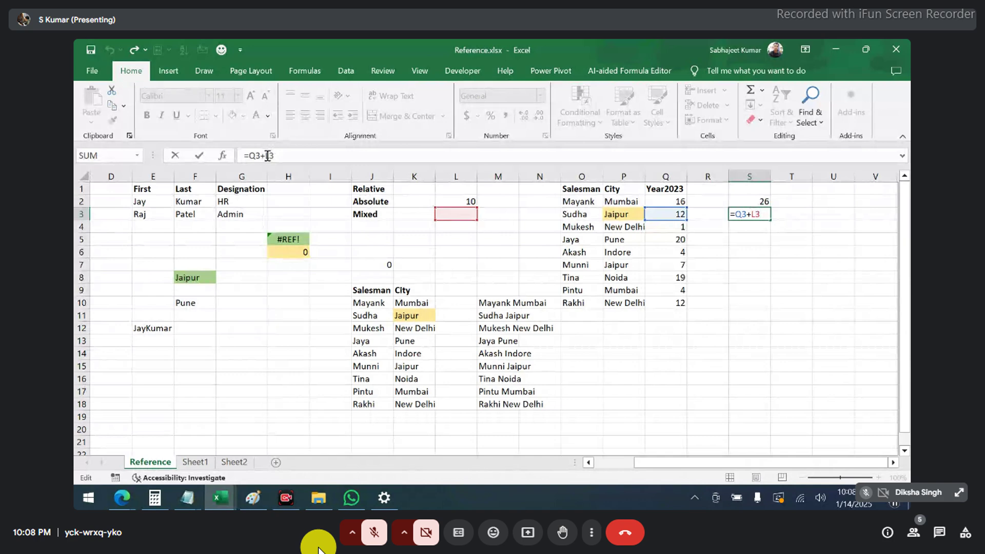
{"action": "left_click_drag", "start_coordinate": [270, 156], "coordinate": [286, 158]}
{"action": "key", "text": "ctrl+Return"}
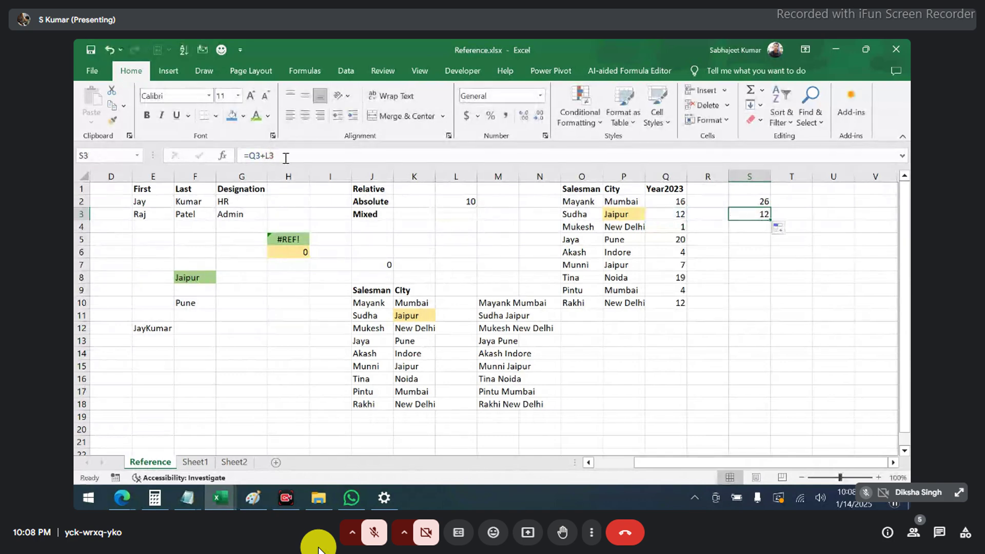
{"action": "key", "text": "Delete"}
Lock the row of the L2 reference in S2, making it =Q2+L$2, and fill the formula down through S10.
{"action": "key", "text": "Up"}
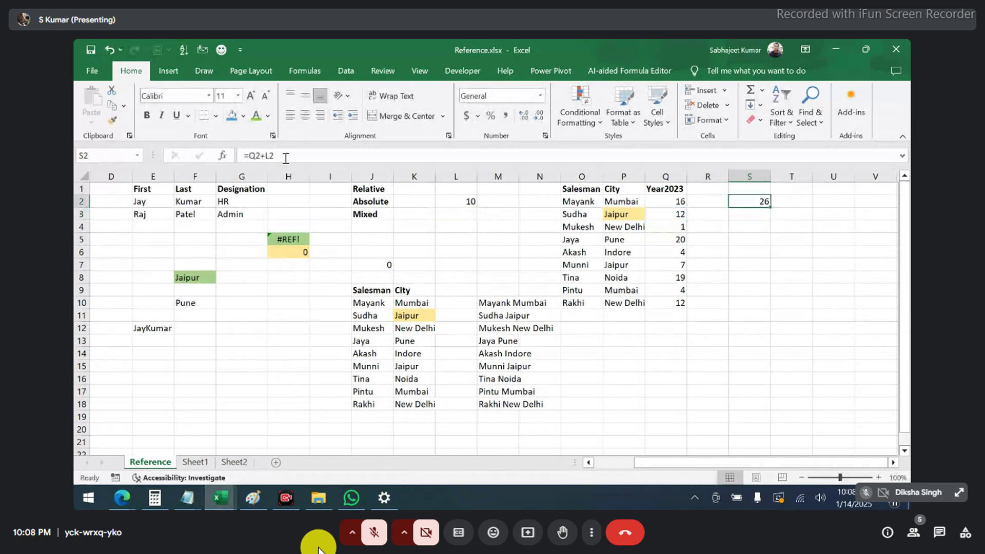
{"action": "left_click", "coordinate": [270, 155]}
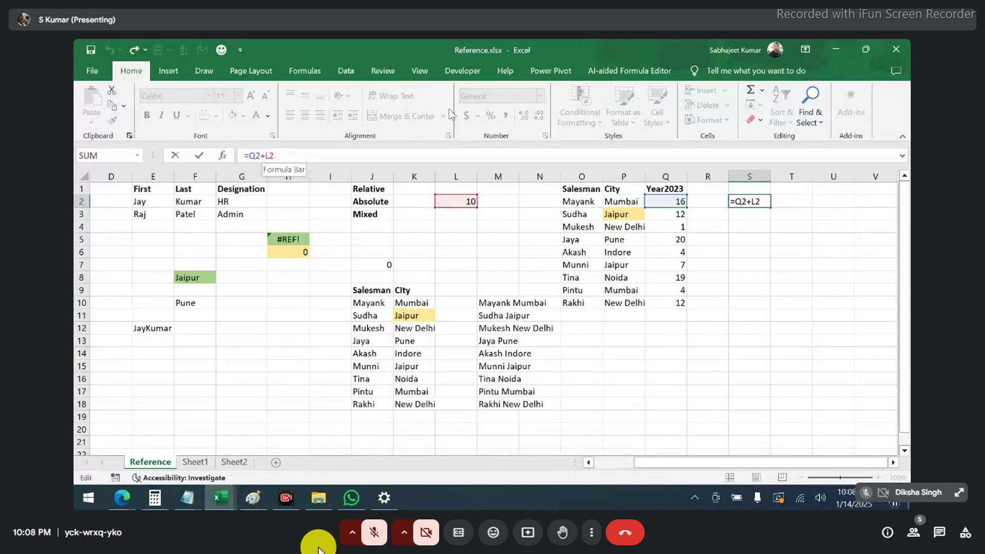
{"action": "type", "text": "$"}
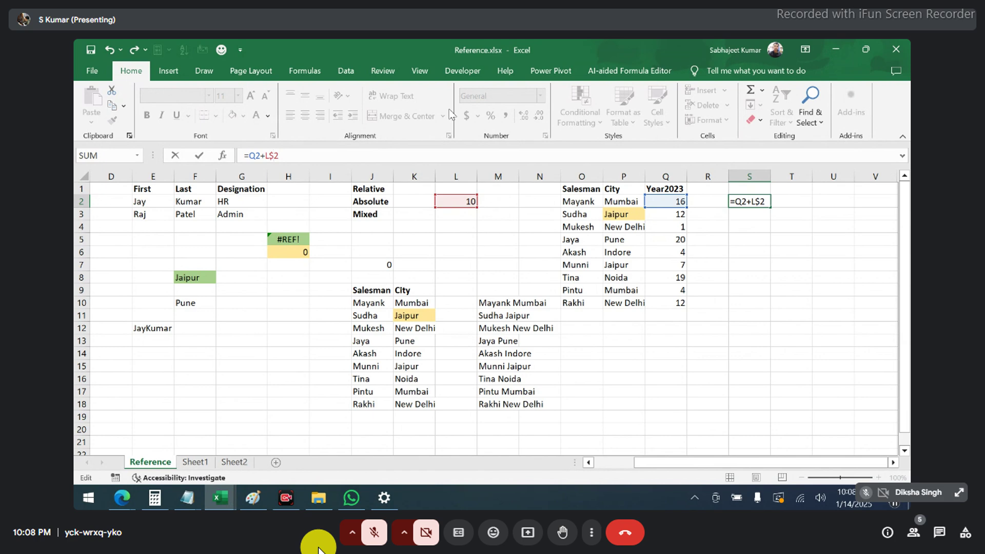
{"action": "key", "text": "Return"}
{"action": "left_click", "coordinate": [745, 201]}
{"action": "left_click_drag", "start_coordinate": [772, 209], "coordinate": [773, 307]}
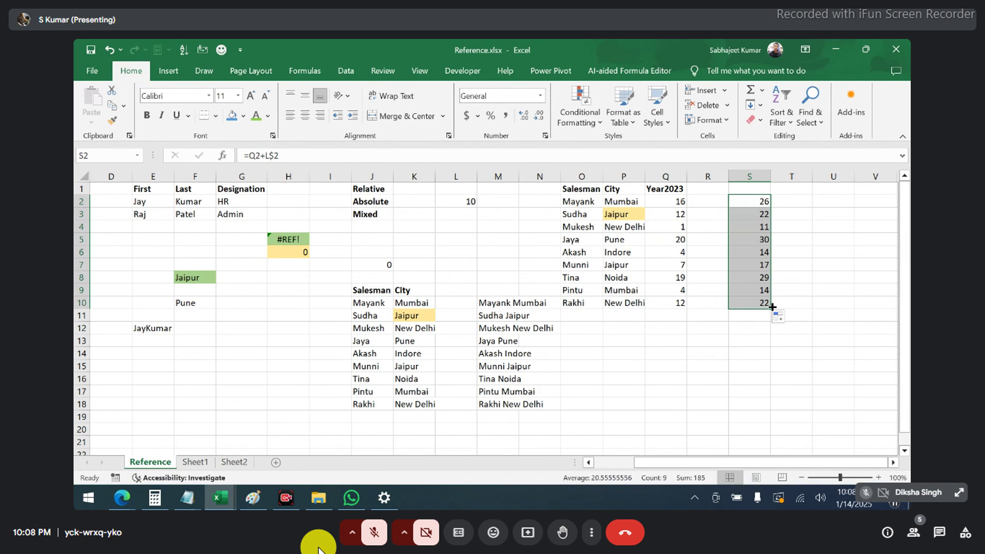
Examine the filled-down formulas in S3 through S6 and in S9, checking which cells each one references.
{"action": "left_click", "coordinate": [756, 213]}
{"action": "double_click", "coordinate": [756, 213]}
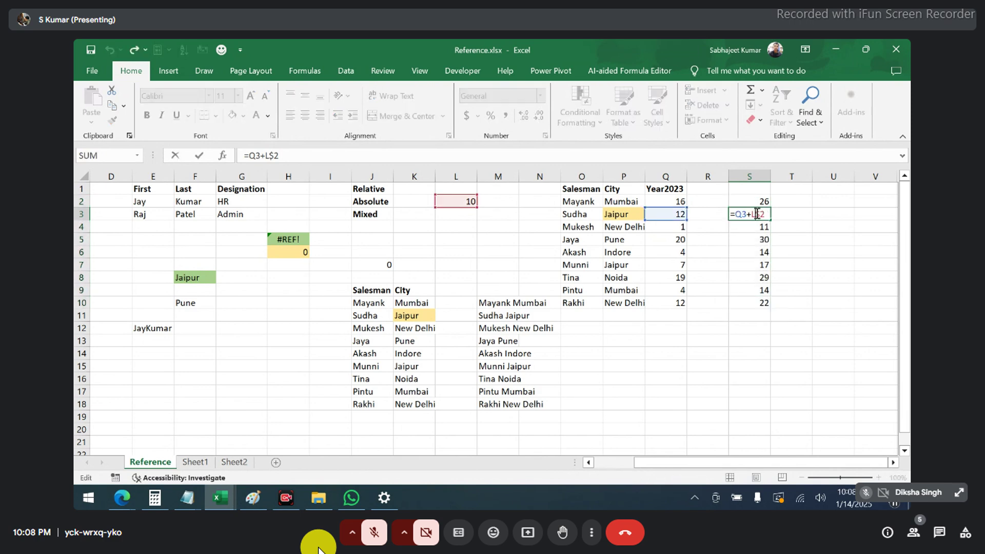
{"action": "left_click", "coordinate": [755, 226]}
{"action": "double_click", "coordinate": [754, 227]}
{"action": "left_click", "coordinate": [756, 239]}
{"action": "double_click", "coordinate": [756, 240]}
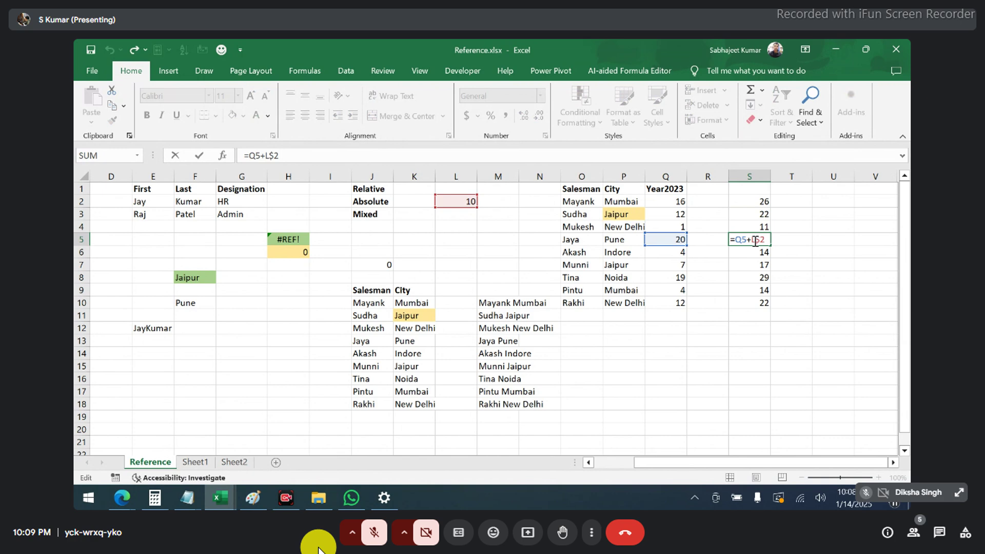
{"action": "left_click", "coordinate": [752, 251]}
{"action": "double_click", "coordinate": [753, 252]}
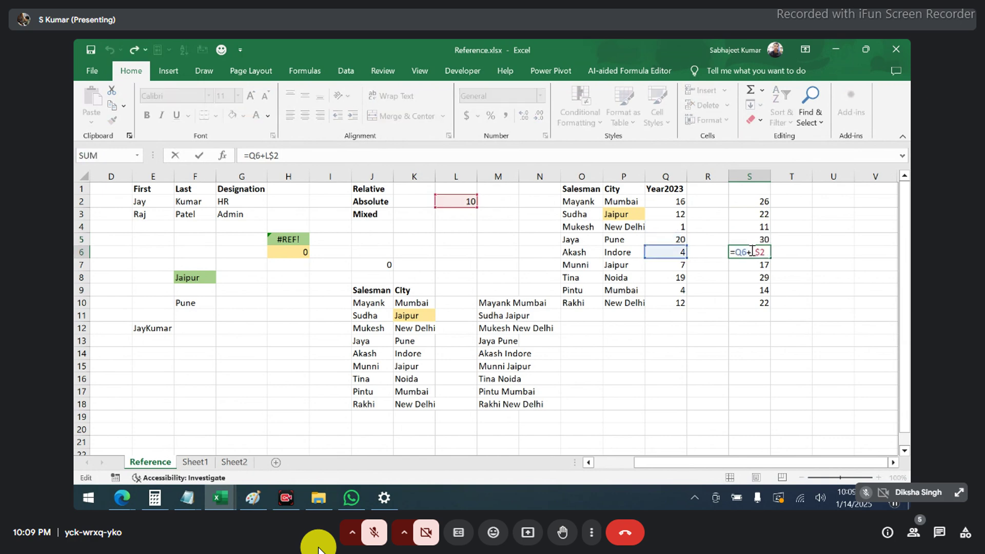
{"action": "left_click", "coordinate": [748, 268]}
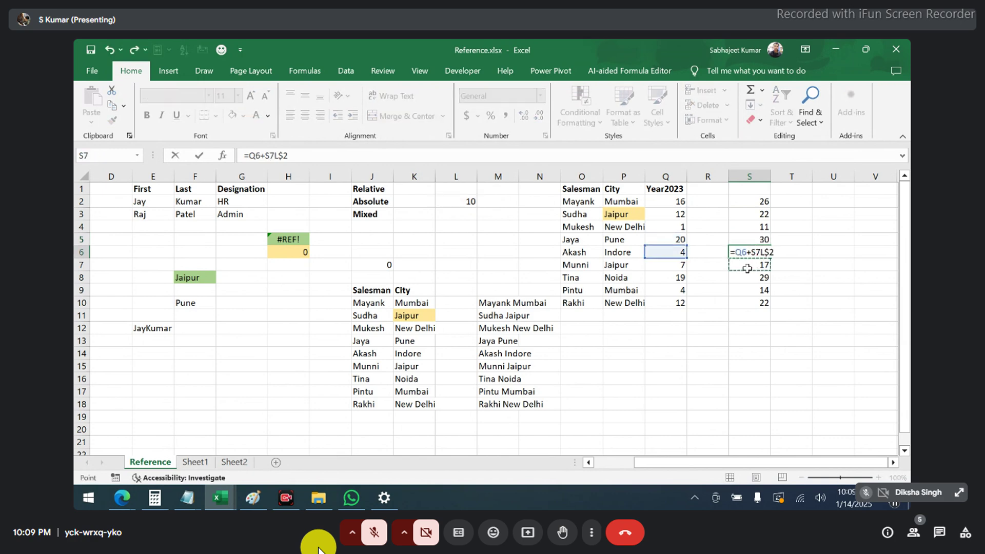
{"action": "key", "text": "Escape"}
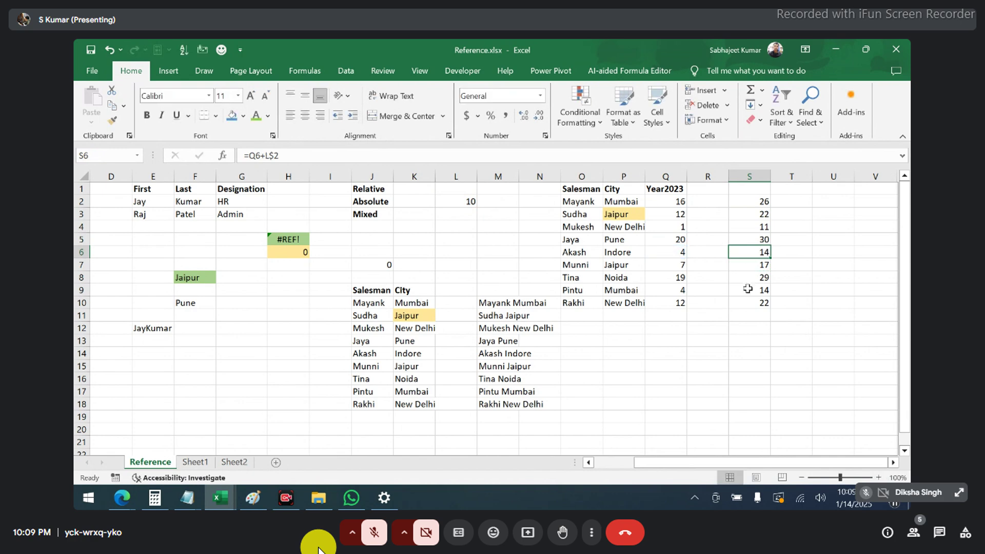
{"action": "double_click", "coordinate": [748, 290]}
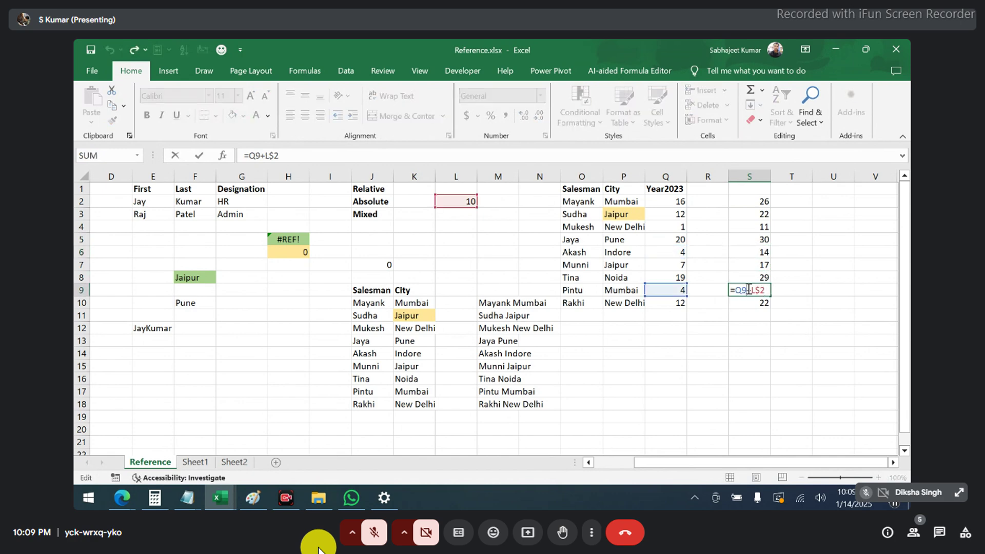
{"action": "key", "text": "Escape"}
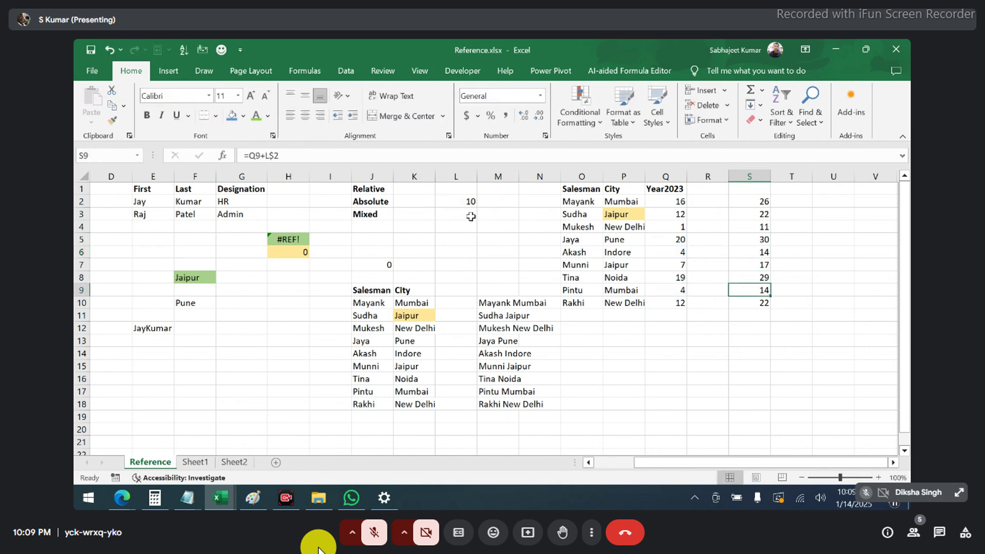
Set L2 to 1 and check the formula in S10.
{"action": "left_click", "coordinate": [470, 200]}
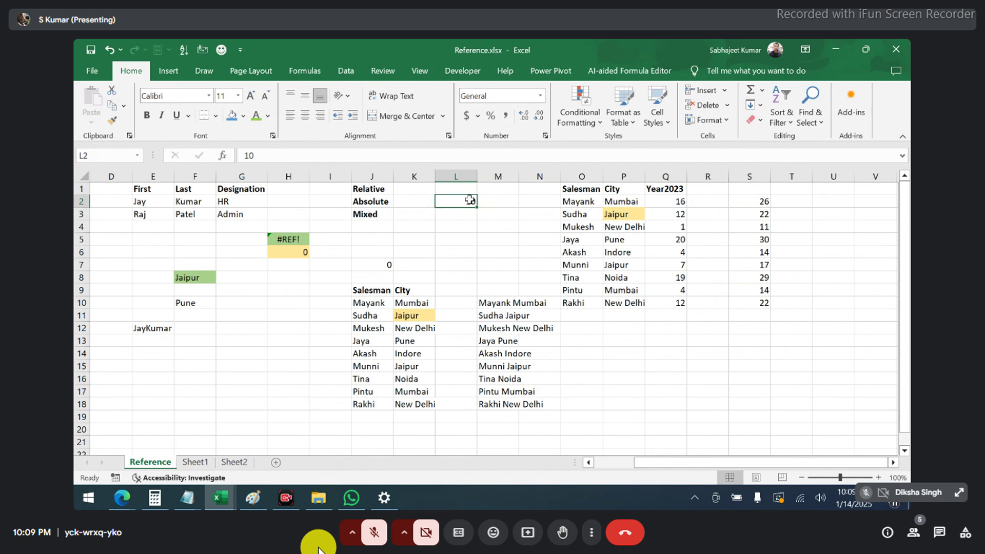
{"action": "type", "text": "1"}
{"action": "key", "text": "Return"}
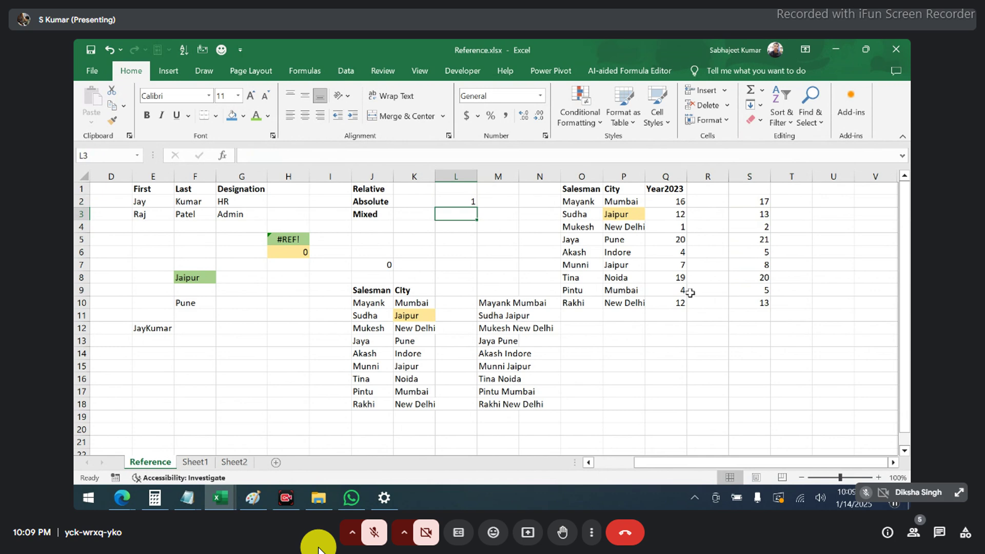
{"action": "left_click", "coordinate": [751, 304]}
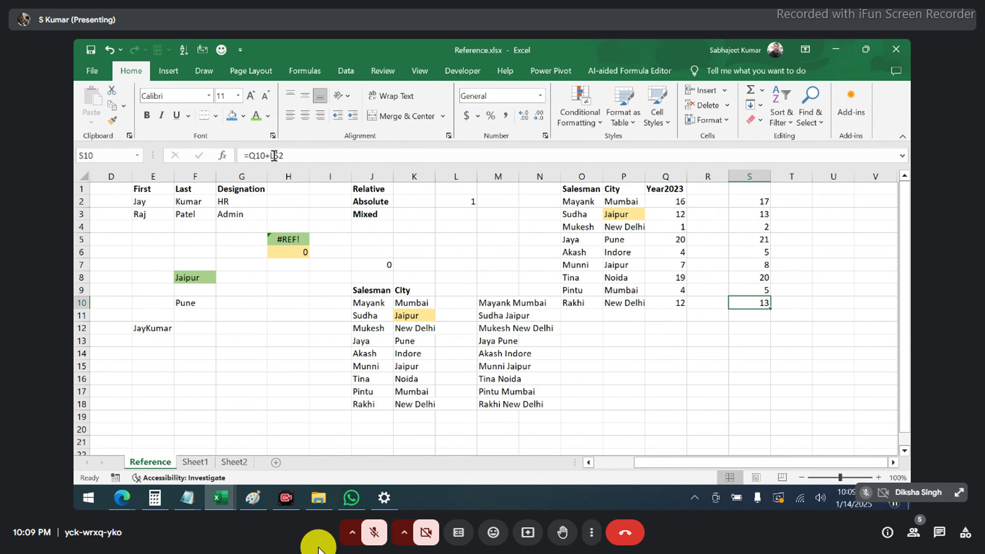
Copy S2's row-locked formula across into T2, examine its cell references, and clear the copy.
{"action": "left_click", "coordinate": [751, 204]}
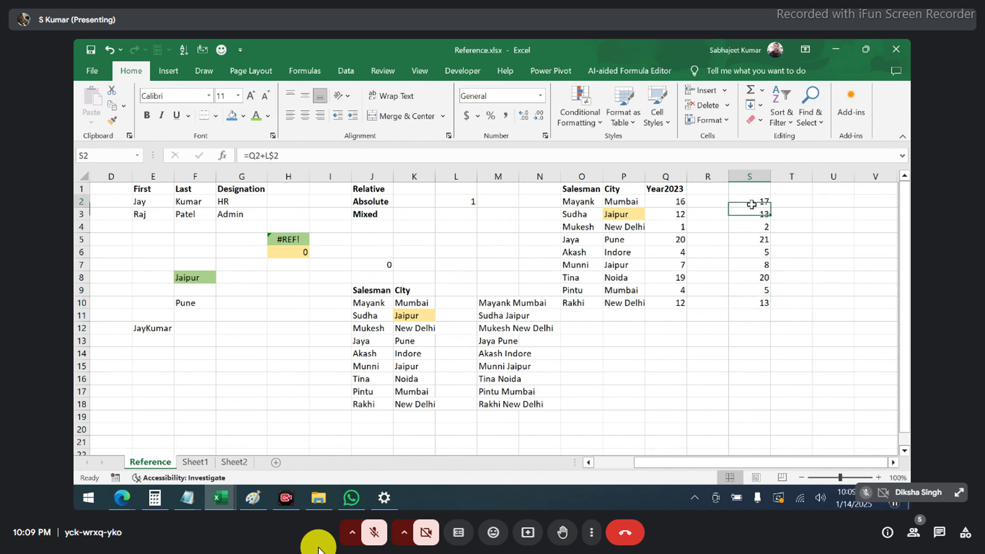
{"action": "double_click", "coordinate": [751, 204]}
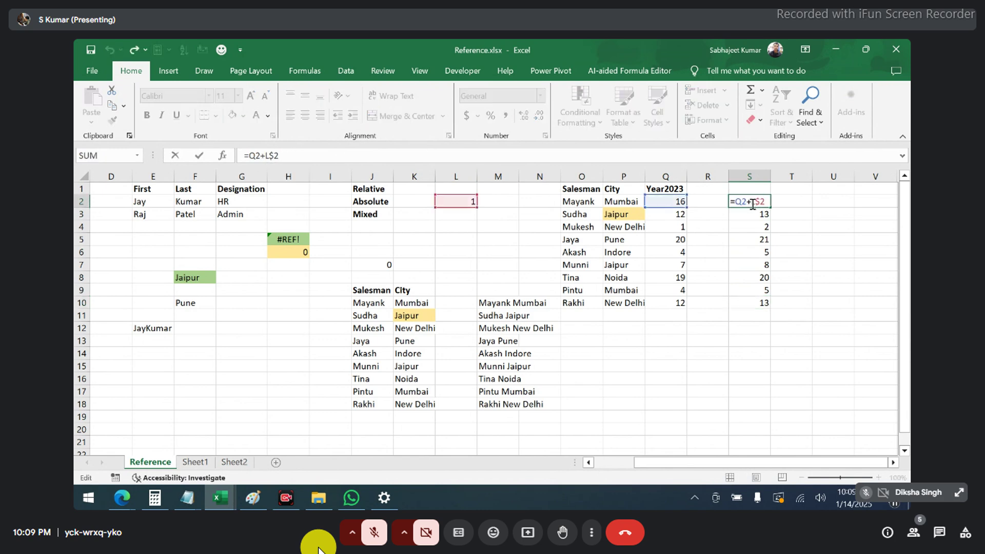
{"action": "key", "text": "Escape"}
{"action": "key", "text": "ctrl+c"}
{"action": "left_click", "coordinate": [789, 204]}
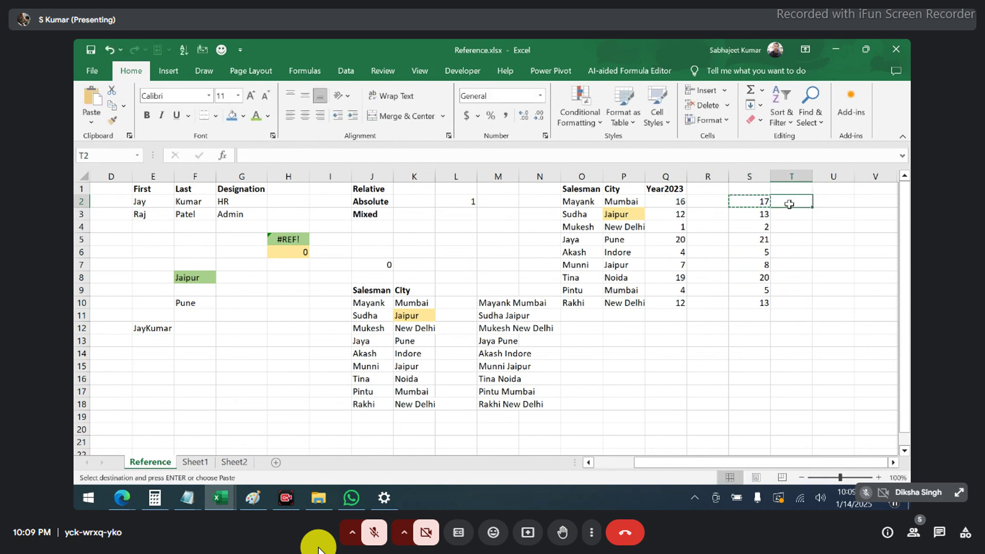
{"action": "key", "text": "ctrl+v"}
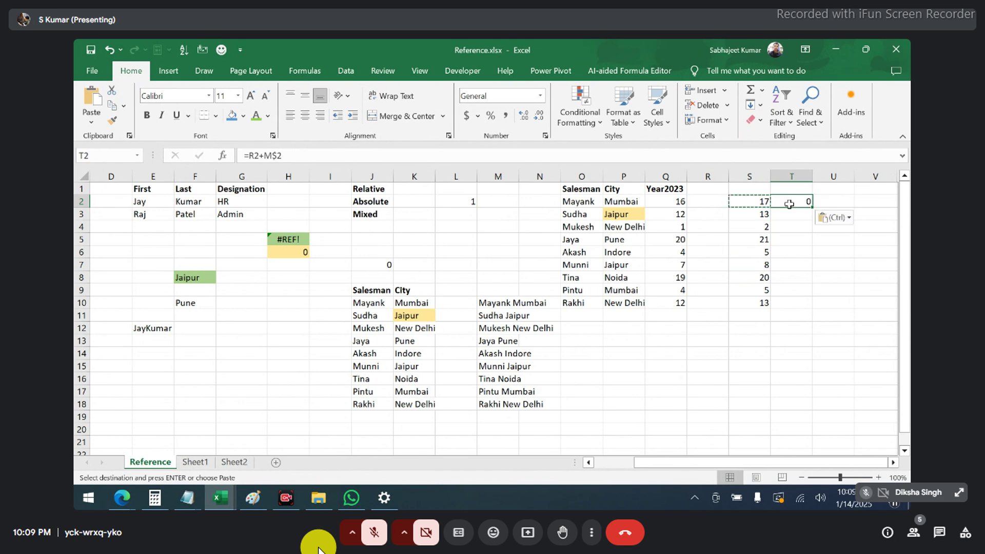
{"action": "double_click", "coordinate": [789, 203]}
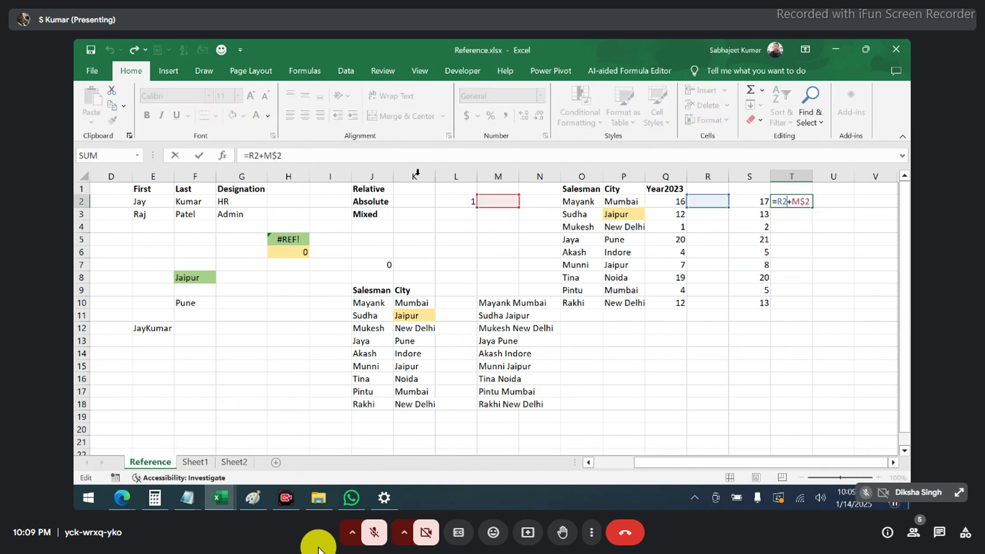
{"action": "left_click", "coordinate": [266, 155]}
{"action": "key", "text": "ctrl+Return"}
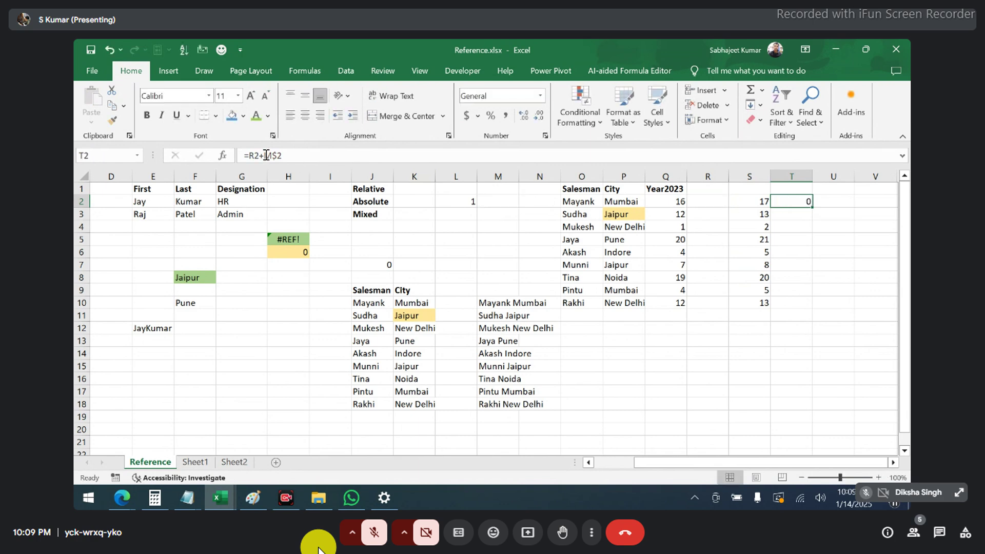
Lock the column of the L$2 reference in S2 as well, making the formula =Q2+$L$2.
{"action": "key", "text": "Left"}
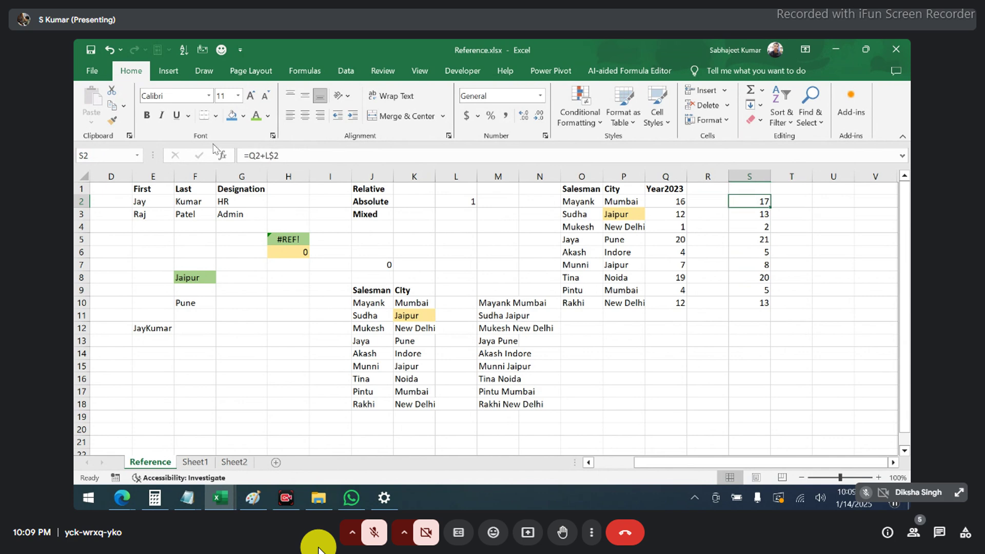
{"action": "left_click", "coordinate": [275, 155]}
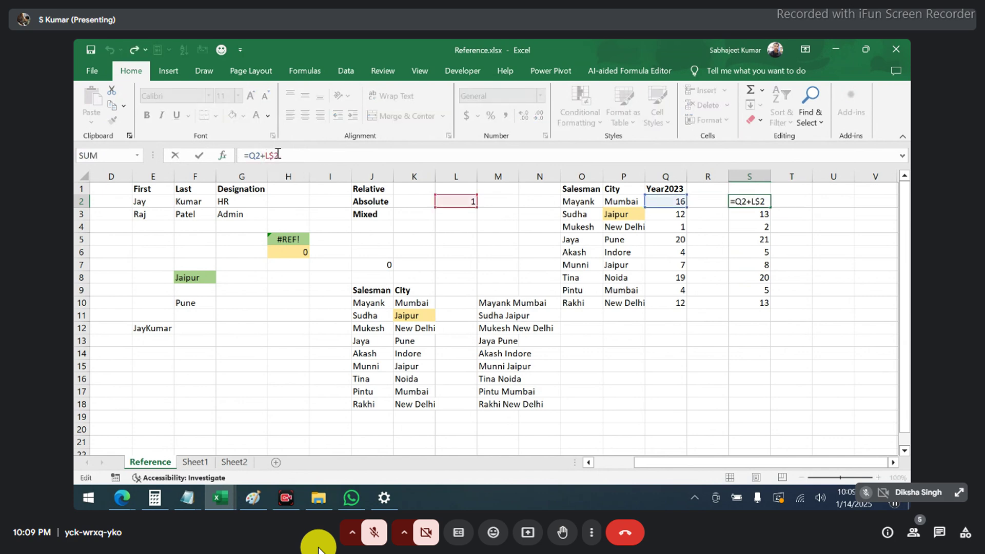
{"action": "type", "text": "$"}
{"action": "key", "text": "ctrl+Return"}
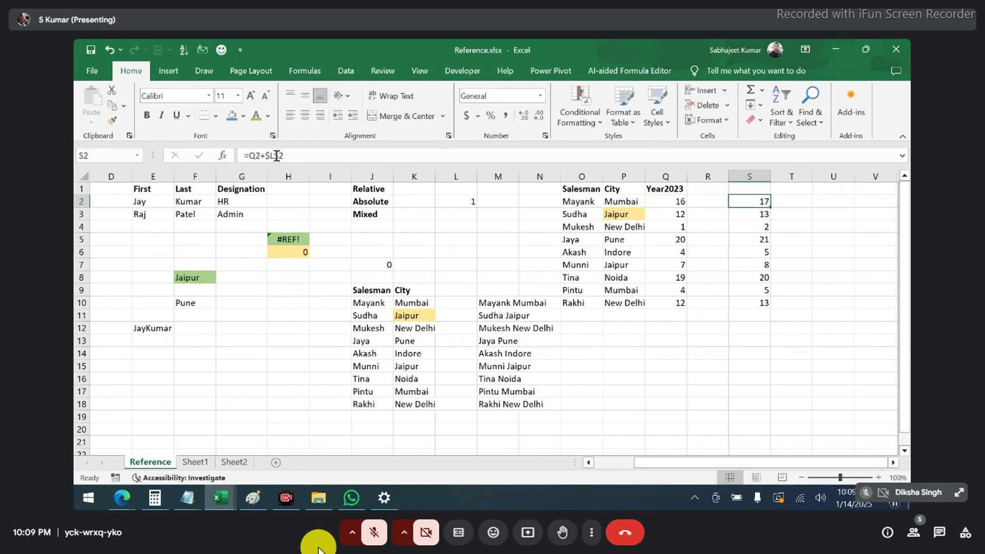
Highlight cell L2 with a yellow fill.
{"action": "left_click", "coordinate": [454, 204]}
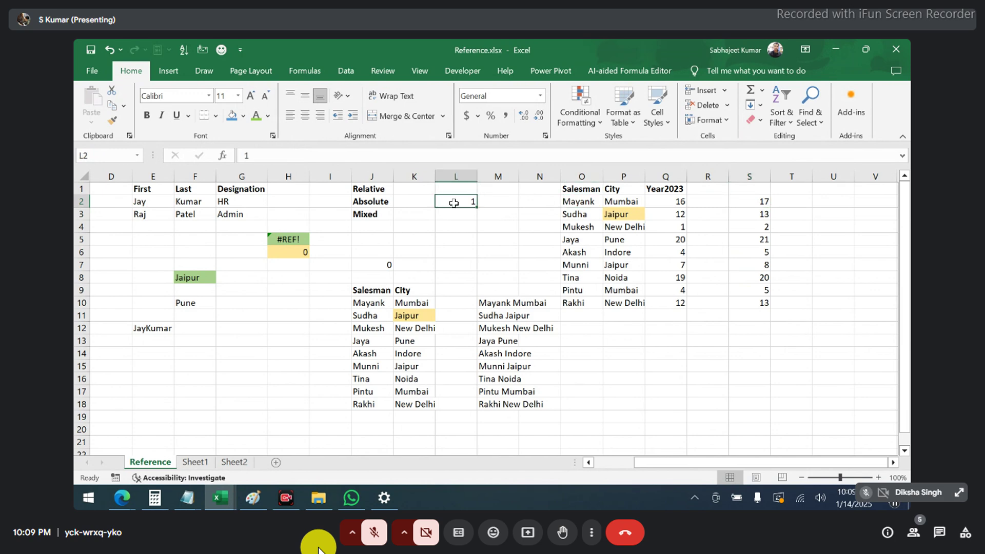
{"action": "left_click", "coordinate": [243, 117]}
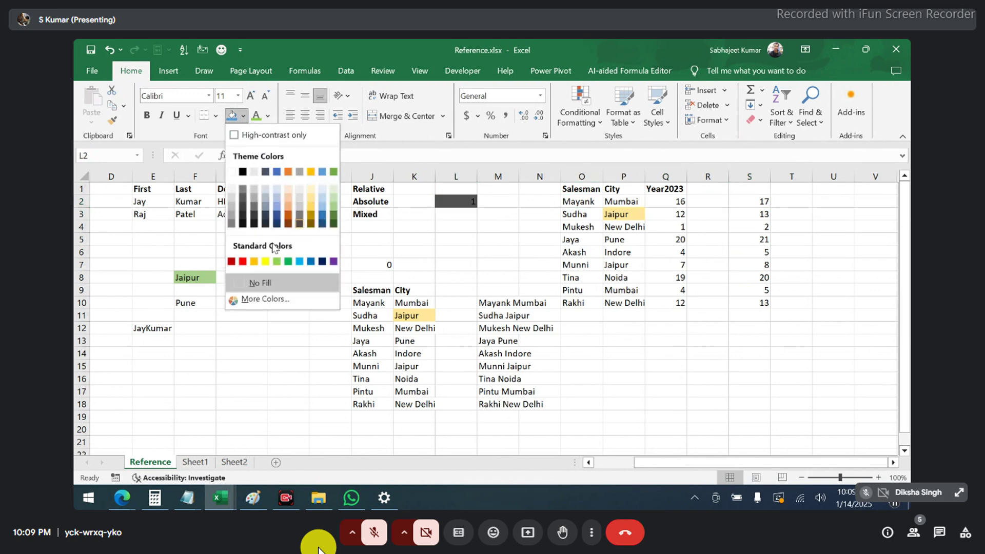
{"action": "left_click", "coordinate": [266, 261]}
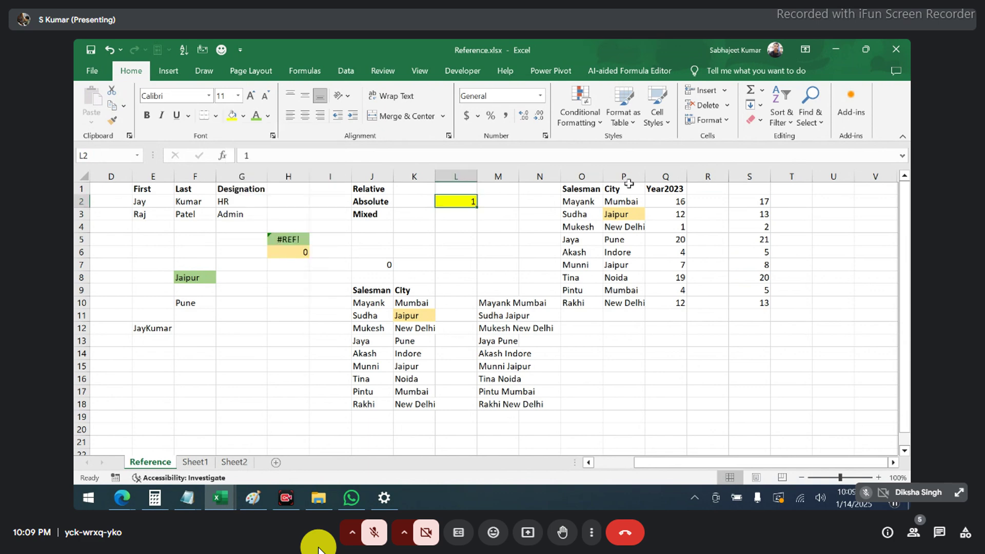
Fill S2's fully locked formula =Q2+$L$2 down through S10, replacing the row-locked copies.
{"action": "left_click", "coordinate": [744, 200]}
{"action": "left_click_drag", "start_coordinate": [747, 214], "coordinate": [759, 298]}
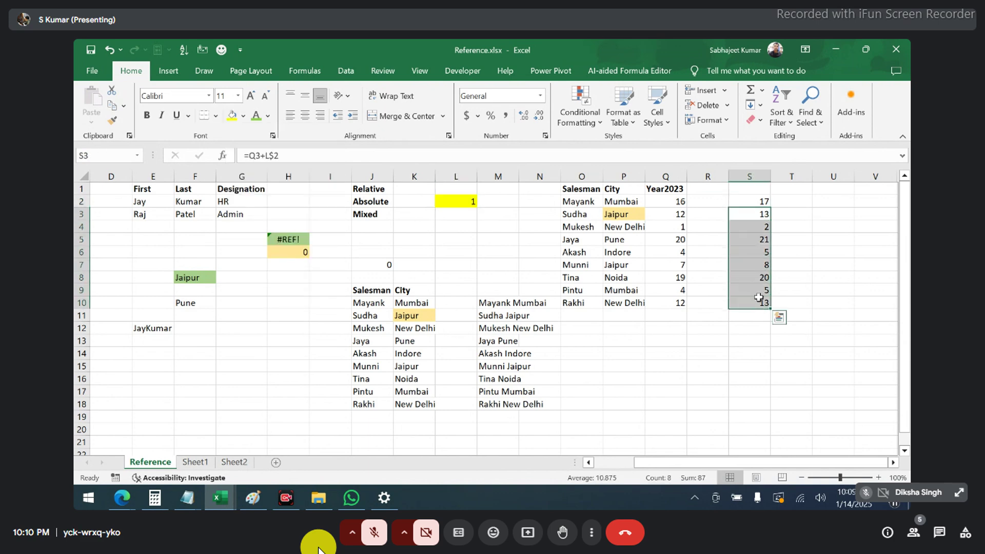
{"action": "left_click", "coordinate": [758, 201]}
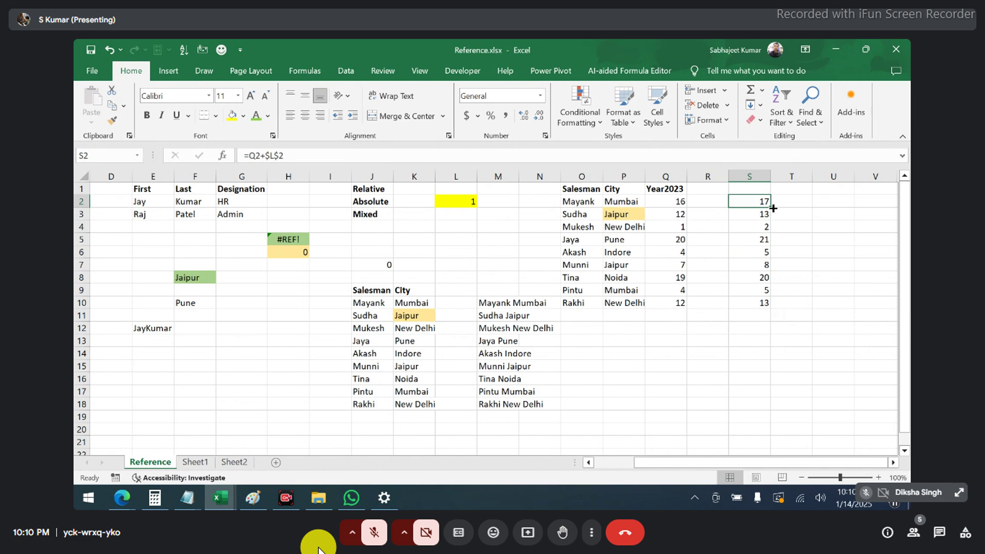
{"action": "double_click", "coordinate": [773, 208]}
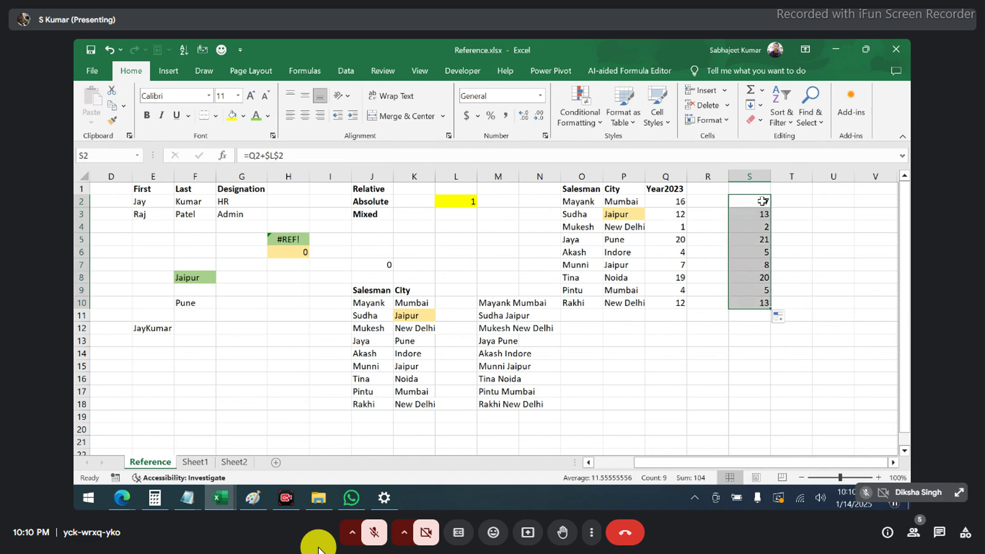
Copy S2's formula with the absolute $L$2 reference across into T2.
{"action": "left_click", "coordinate": [763, 201]}
{"action": "key", "text": "ctrl+c"}
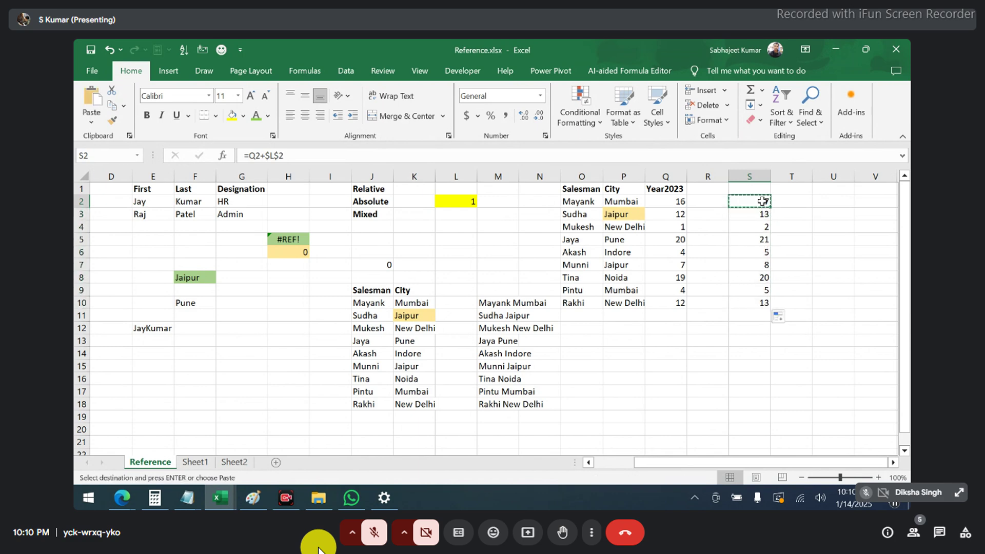
{"action": "left_click", "coordinate": [809, 202]}
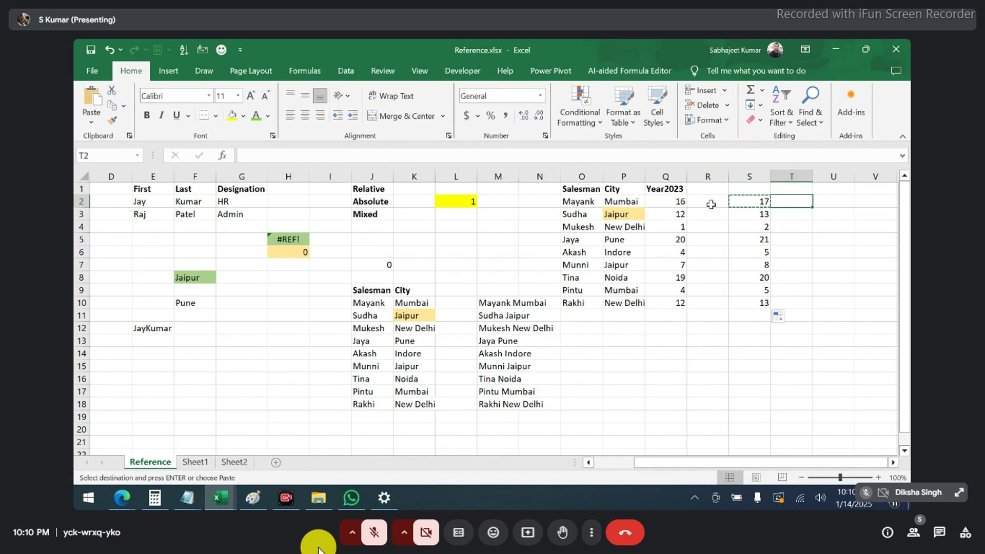
{"action": "key", "text": "ctrl+v"}
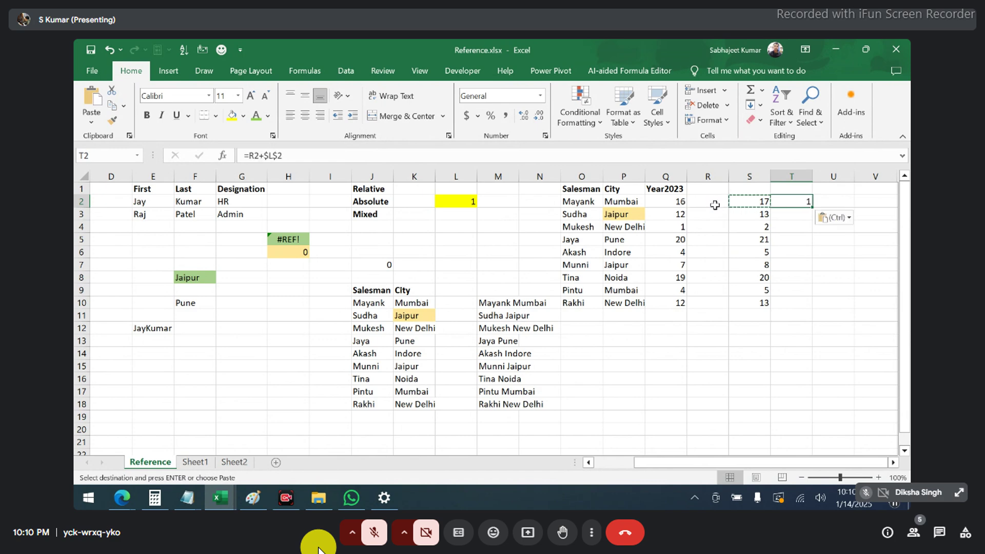
Open T2's formula for editing and highlight its $L$2 reference to examine the absolute lock.
{"action": "double_click", "coordinate": [787, 205]}
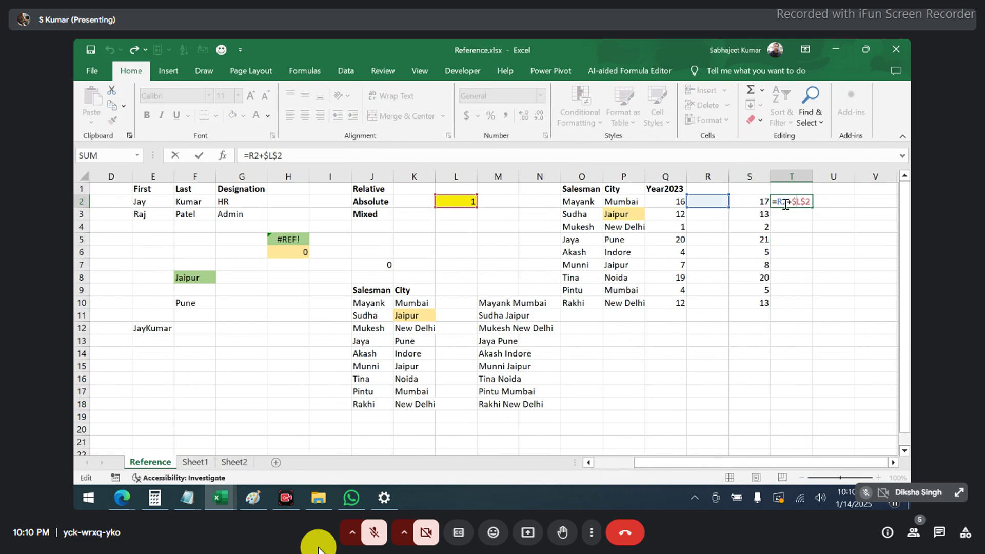
{"action": "left_click_drag", "start_coordinate": [791, 202], "coordinate": [813, 202]}
{"action": "left_click_drag", "start_coordinate": [264, 156], "coordinate": [282, 156]}
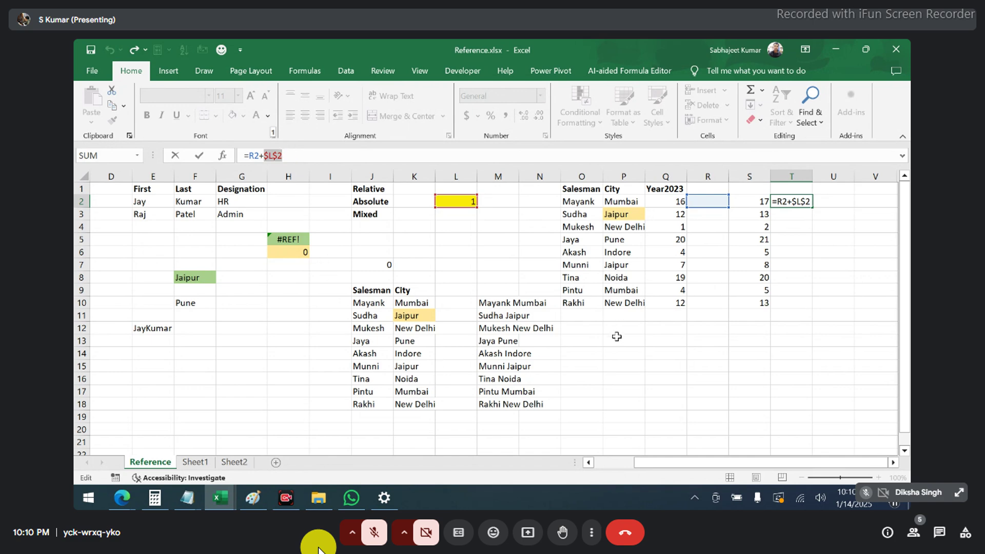
{"action": "left_click", "coordinate": [297, 157]}
{"action": "left_click_drag", "start_coordinate": [264, 155], "coordinate": [298, 155]}
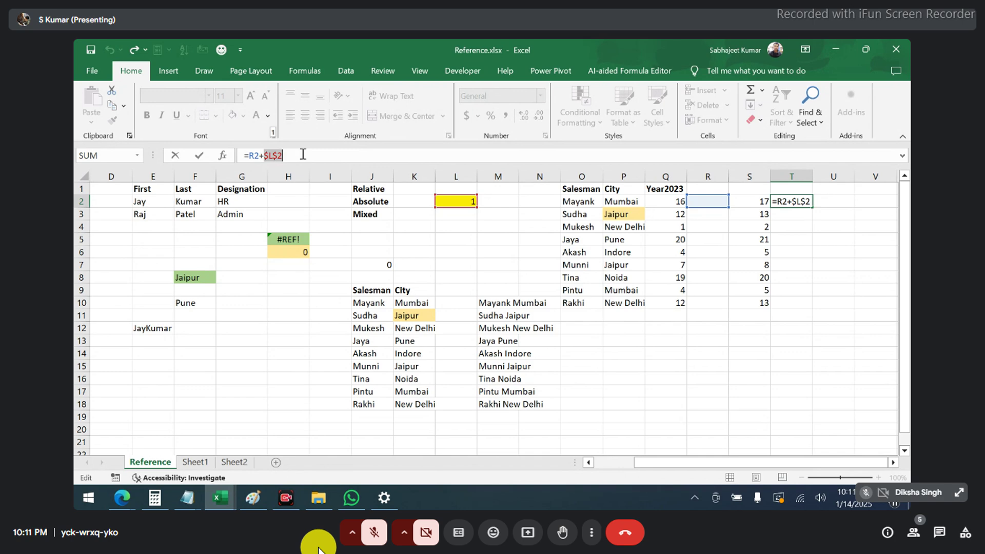
Launch the On-Screen Keyboard with the osk command, move it clear of the cells in use, and switch its number row to function keys.
{"action": "key", "text": "super+r"}
{"action": "type", "text": "osk"}
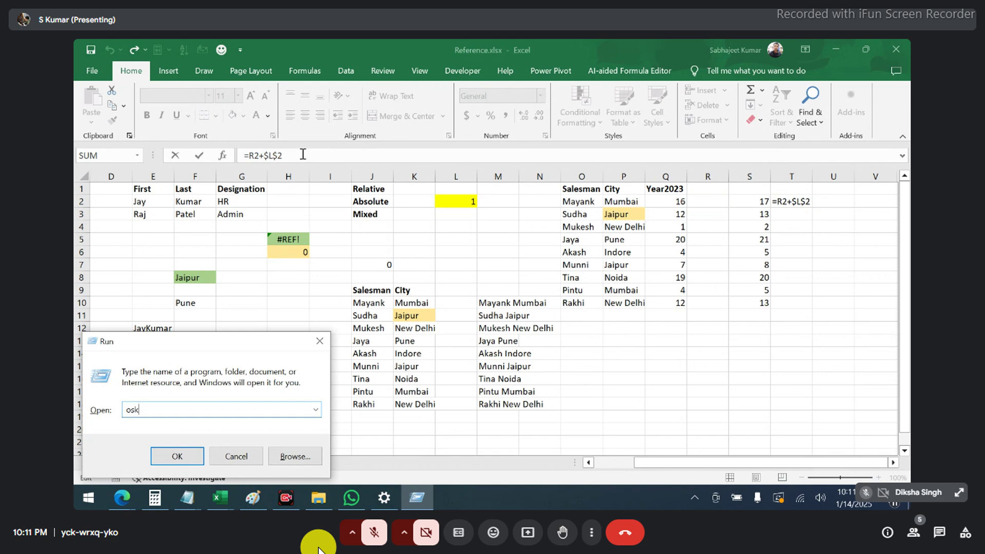
{"action": "key", "text": "Return"}
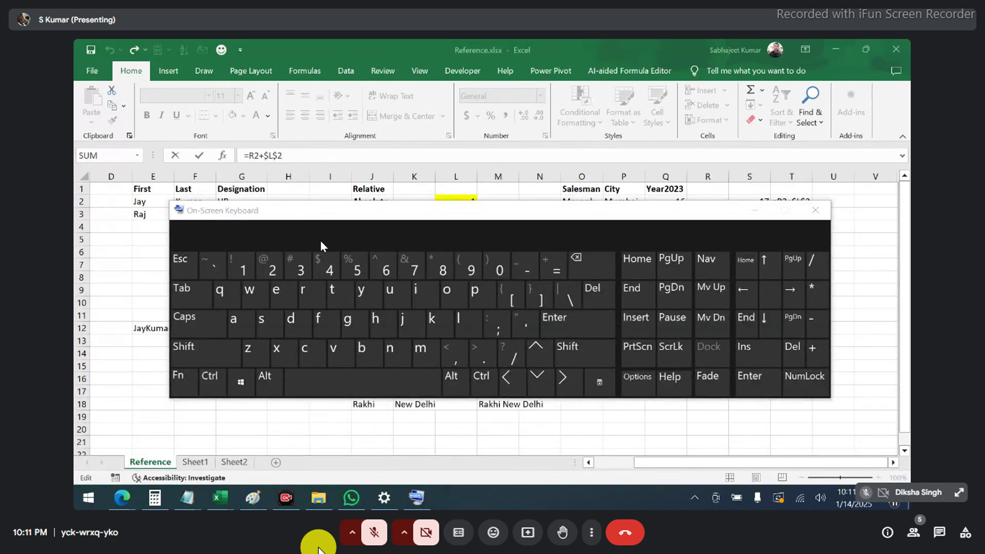
{"action": "left_click_drag", "start_coordinate": [314, 213], "coordinate": [314, 237]}
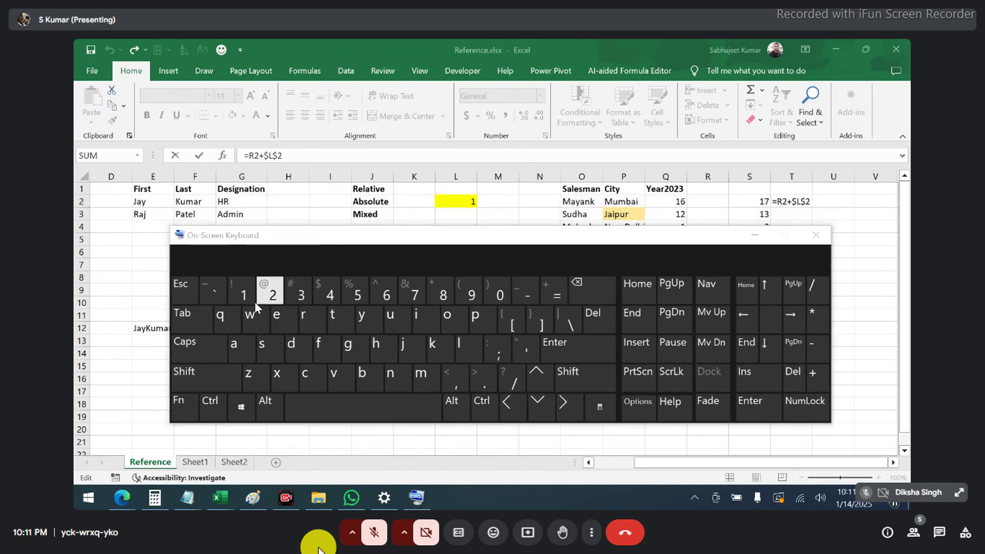
{"action": "left_click", "coordinate": [185, 402]}
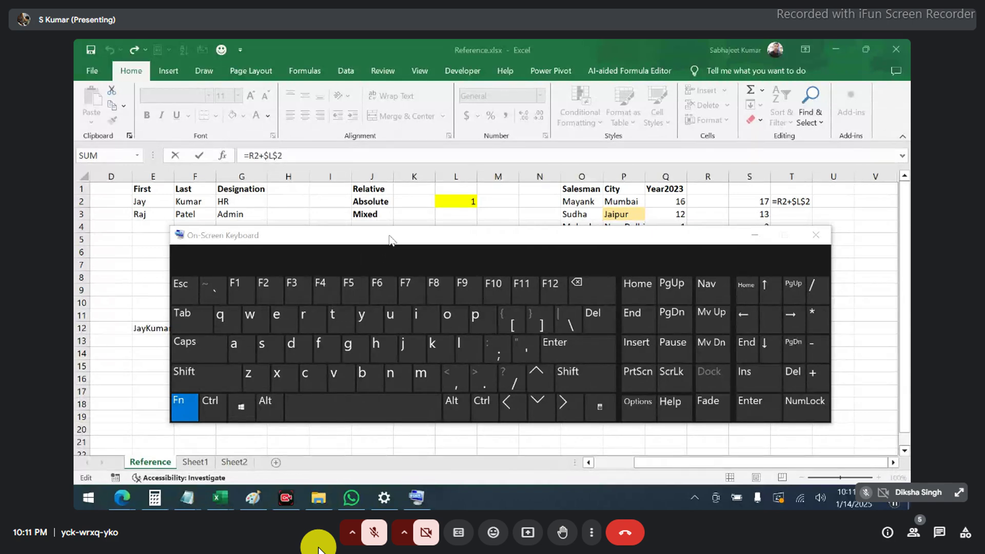
Bring the On-Screen Keyboard back over the sheet and return the focus to the $L$2 reference in T2's open formula.
{"action": "left_click", "coordinate": [756, 237]}
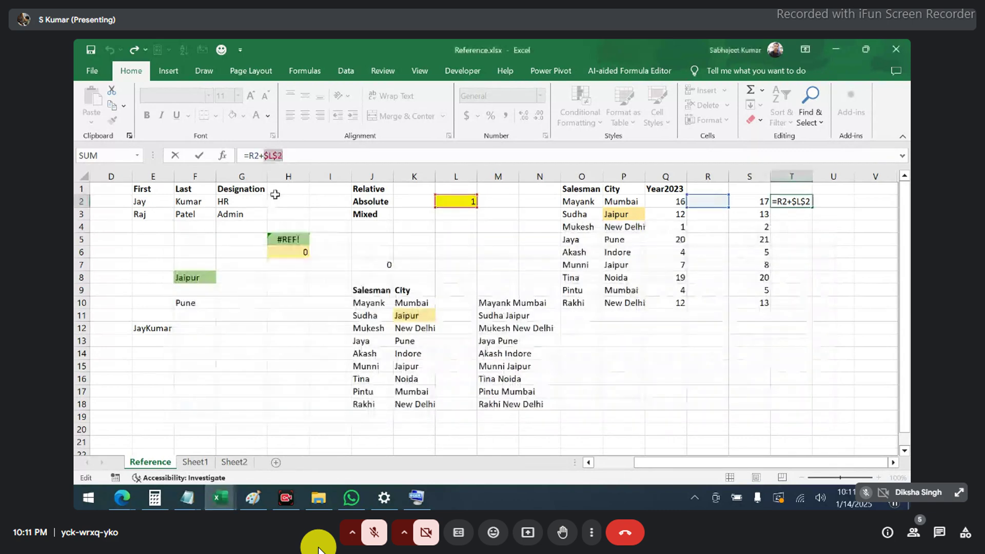
{"action": "left_click", "coordinate": [424, 499]}
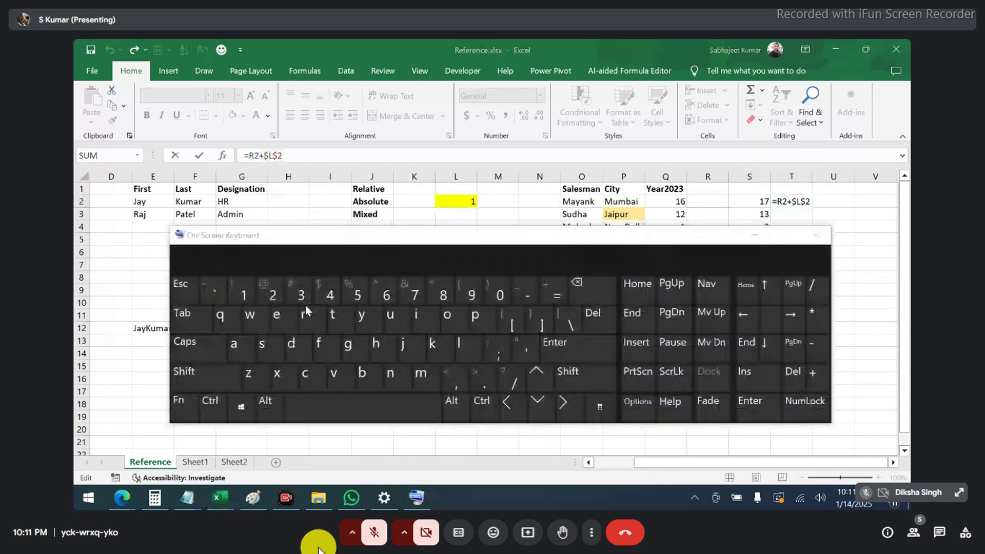
{"action": "left_click", "coordinate": [189, 402]}
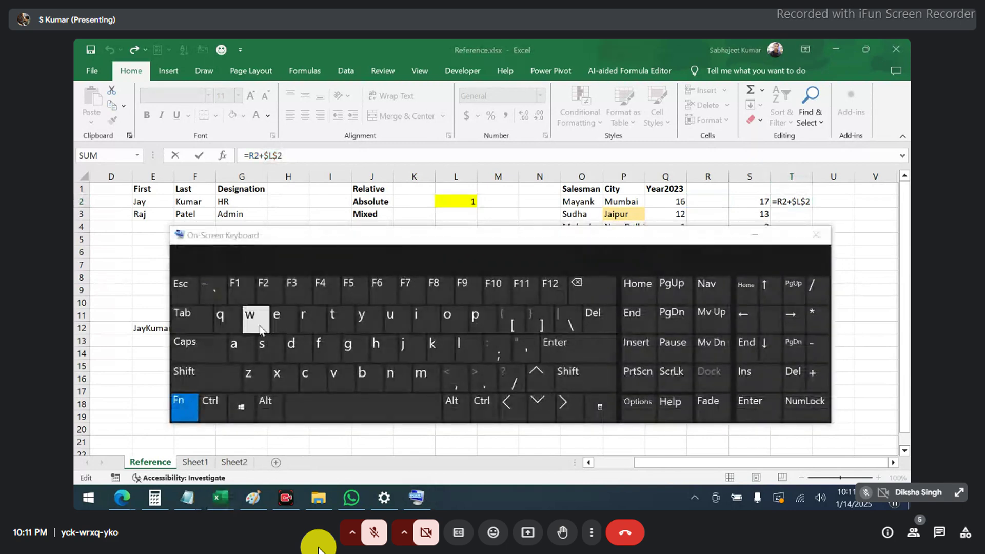
{"action": "left_click", "coordinate": [326, 288]}
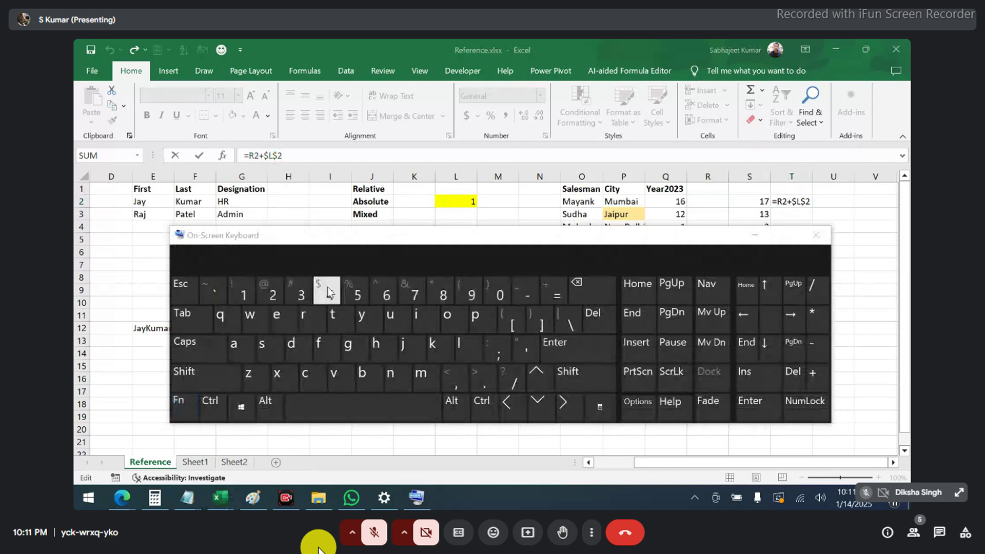
{"action": "left_click", "coordinate": [278, 155]}
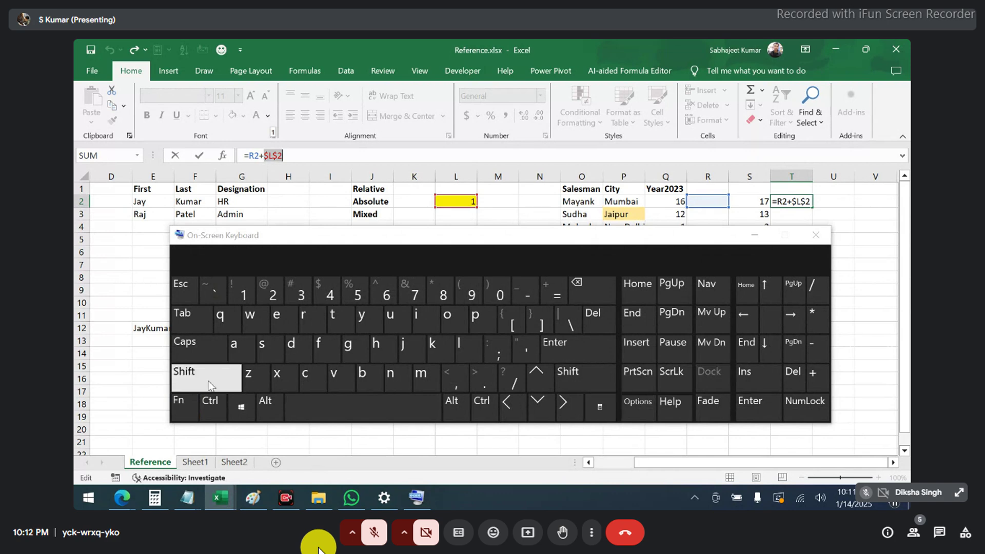
Cycle the selected $L$2 reference in T2's formula through L$2, $L2, L2, $L$2 and again to L$2.
{"action": "left_click", "coordinate": [182, 411]}
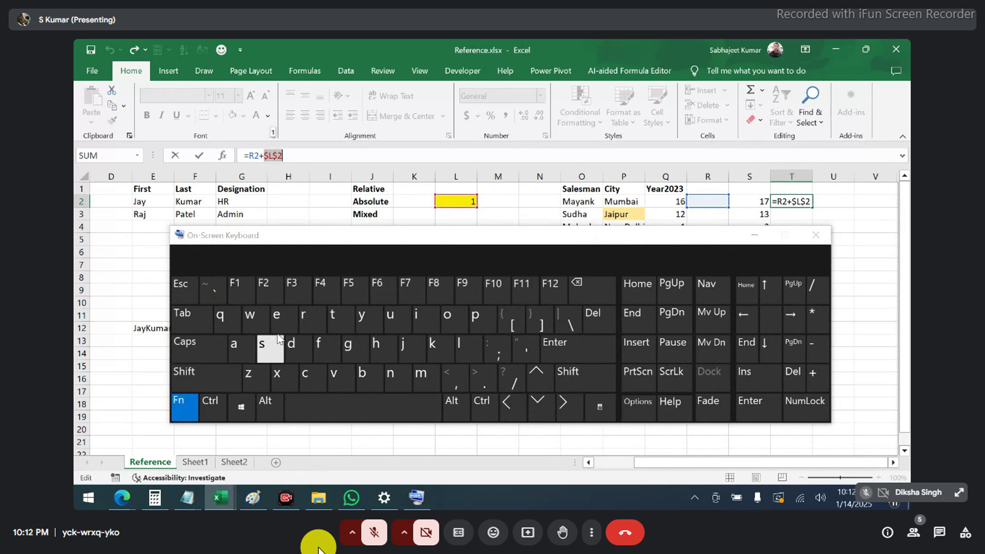
{"action": "left_click", "coordinate": [321, 291]}
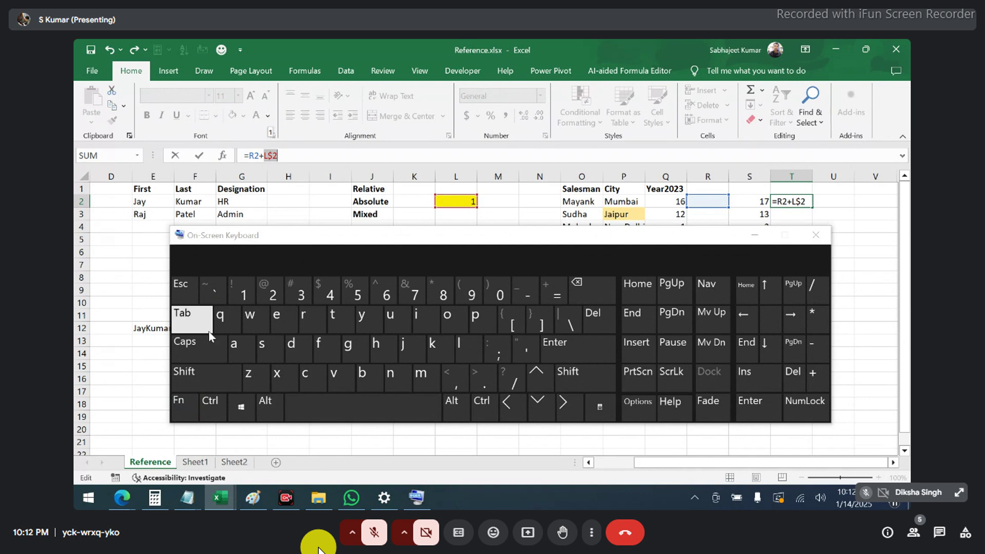
{"action": "left_click", "coordinate": [186, 404]}
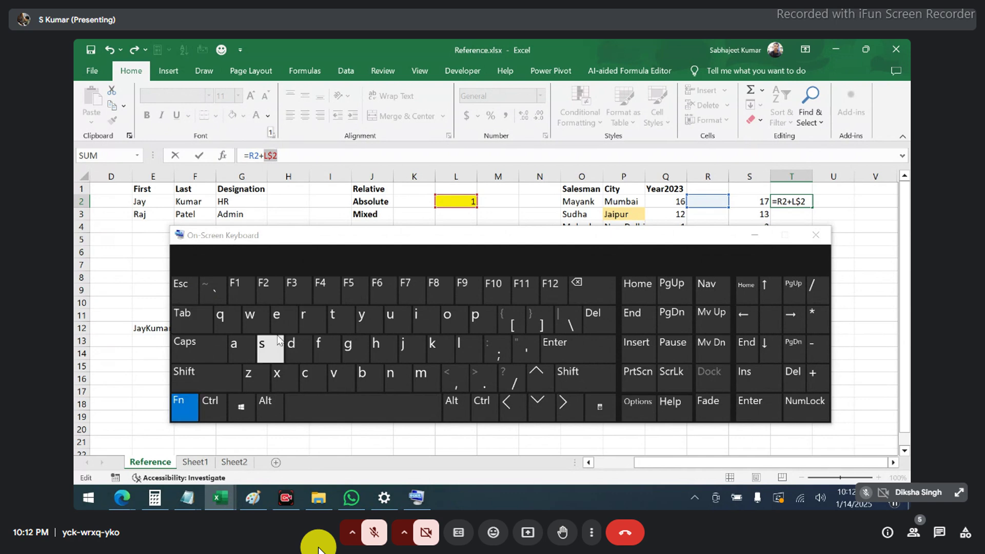
{"action": "left_click", "coordinate": [323, 290]}
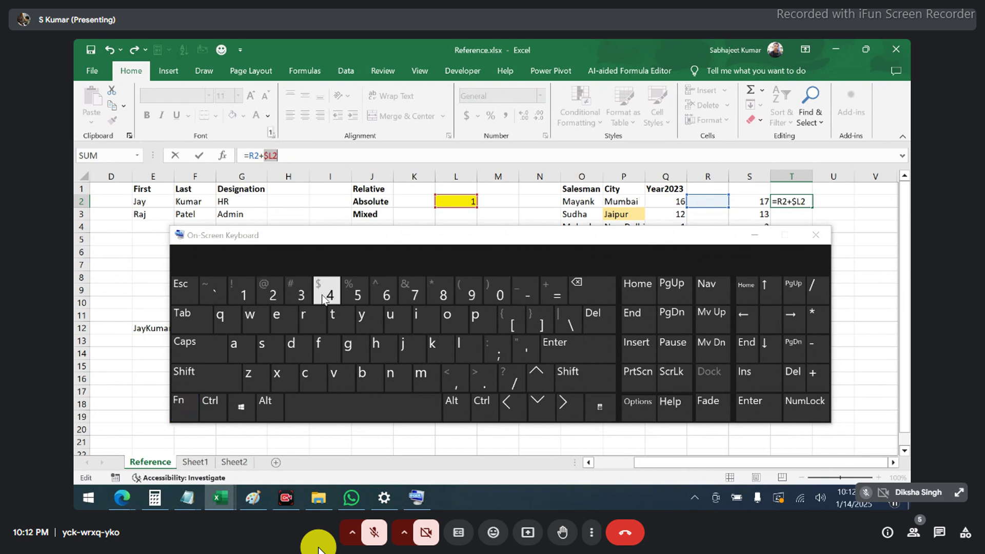
{"action": "left_click", "coordinate": [174, 406]}
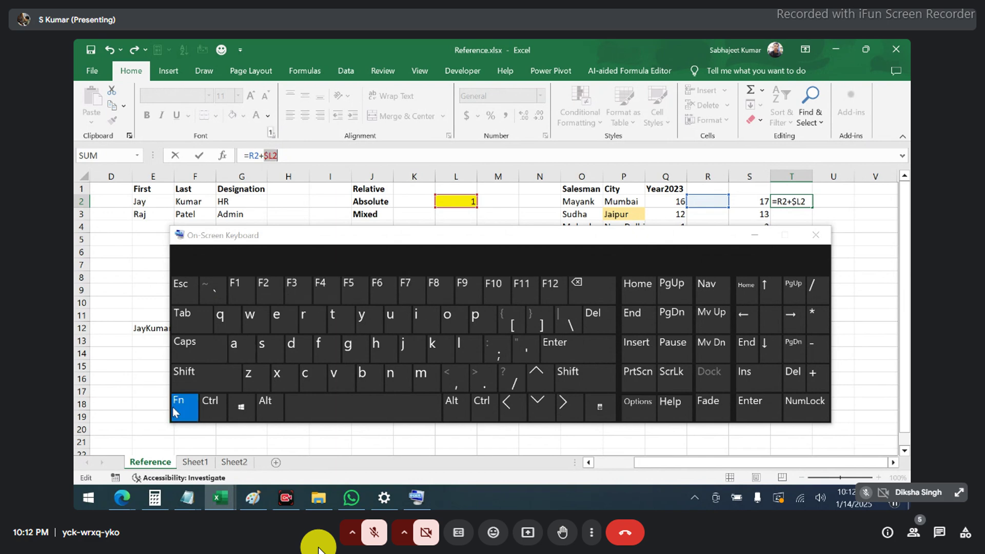
{"action": "left_click", "coordinate": [330, 290]}
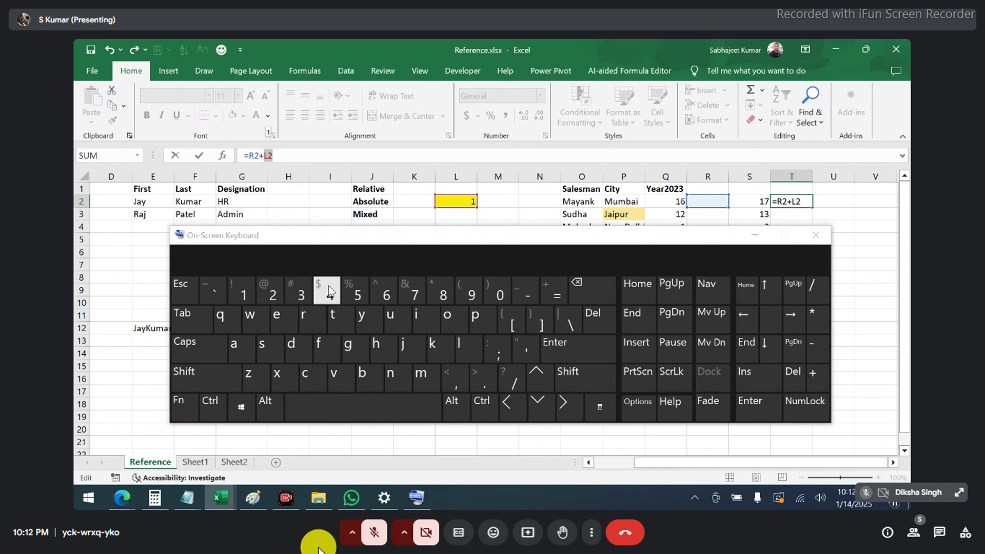
{"action": "left_click", "coordinate": [179, 405]}
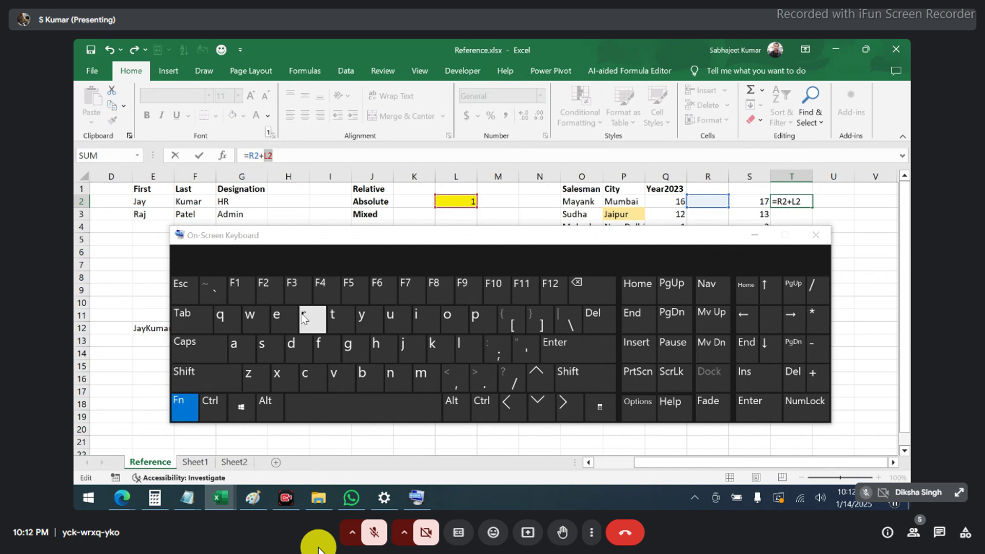
{"action": "left_click", "coordinate": [324, 288]}
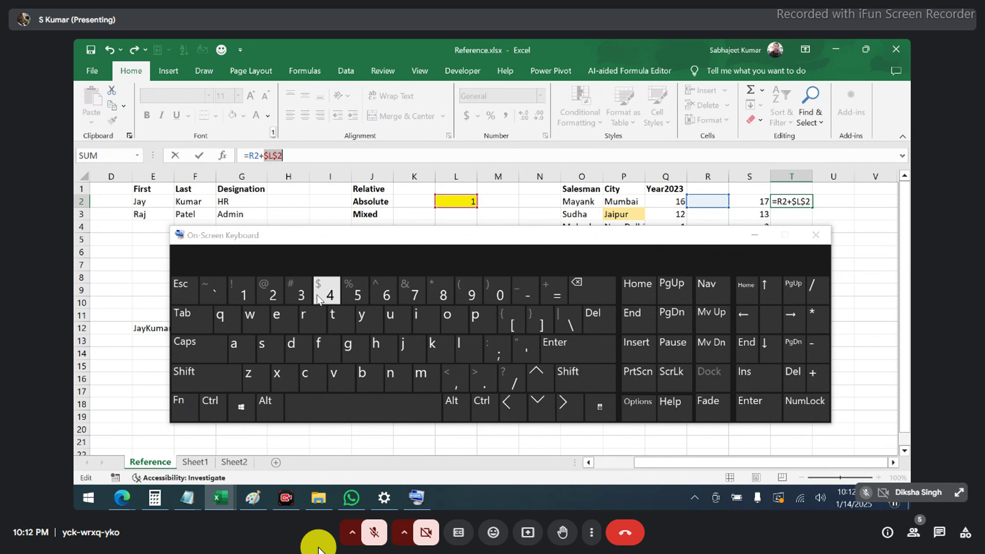
{"action": "left_click", "coordinate": [183, 405]}
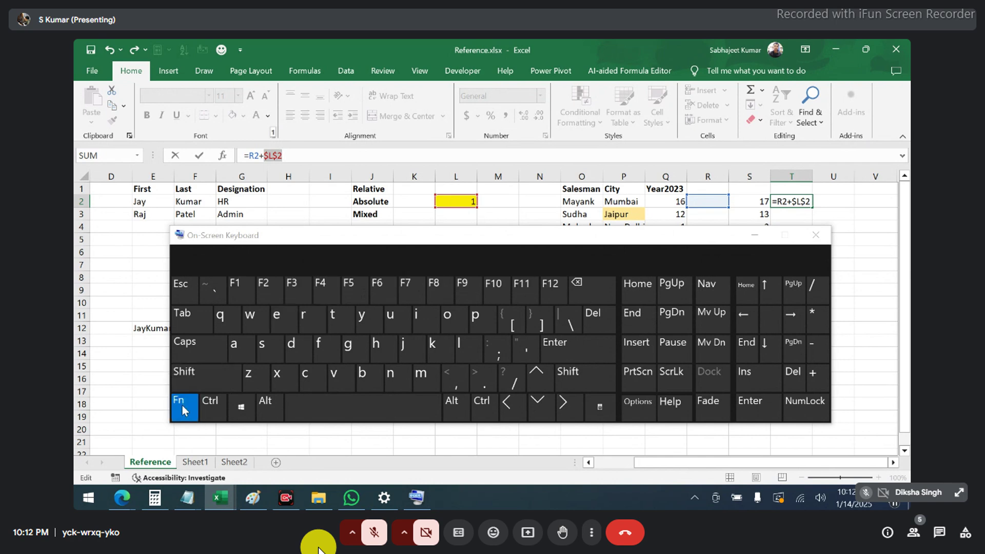
{"action": "left_click", "coordinate": [323, 289]}
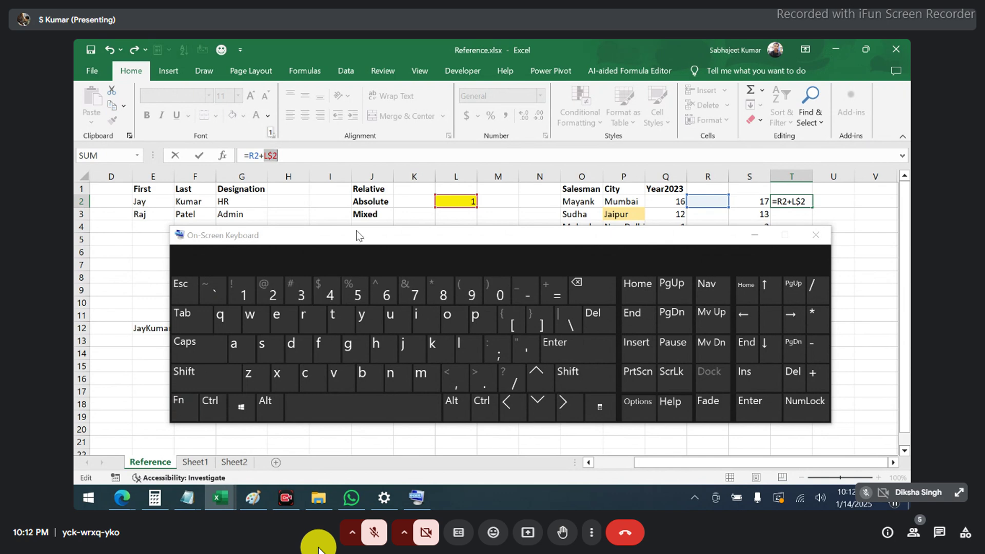
Select R2+L$2 in T2's formula and cycle both references together through $R$2+$L$2, R$2+L$2 and $R2+$L2.
{"action": "left_click", "coordinate": [292, 154]}
{"action": "left_click_drag", "start_coordinate": [291, 155], "coordinate": [249, 155]}
{"action": "left_click", "coordinate": [189, 403]}
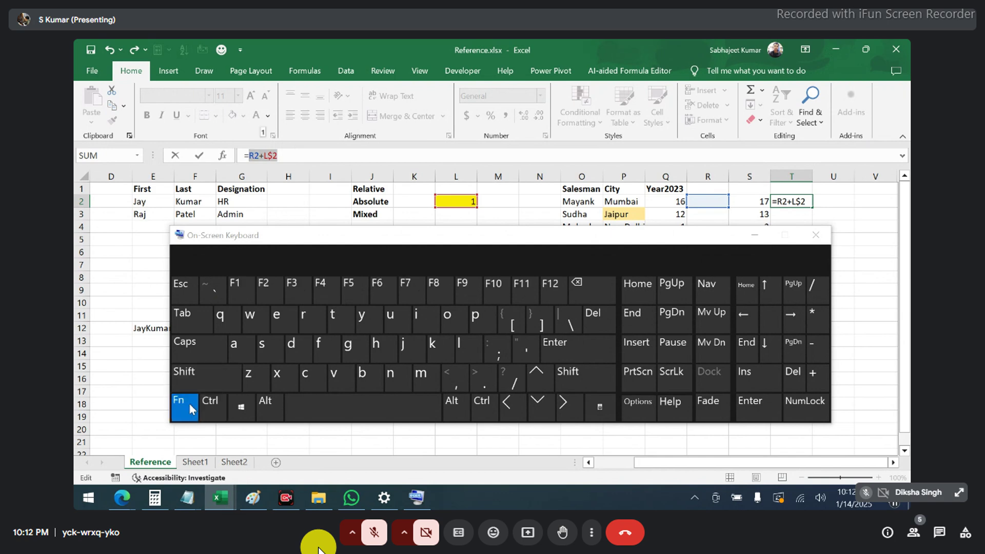
{"action": "left_click", "coordinate": [319, 291]}
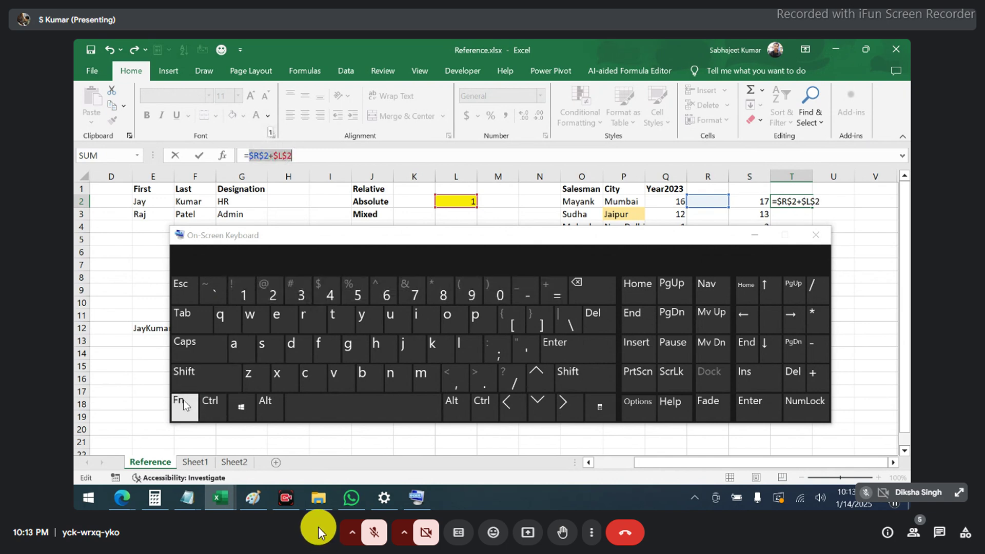
{"action": "left_click", "coordinate": [183, 406]}
{"action": "left_click", "coordinate": [322, 287]}
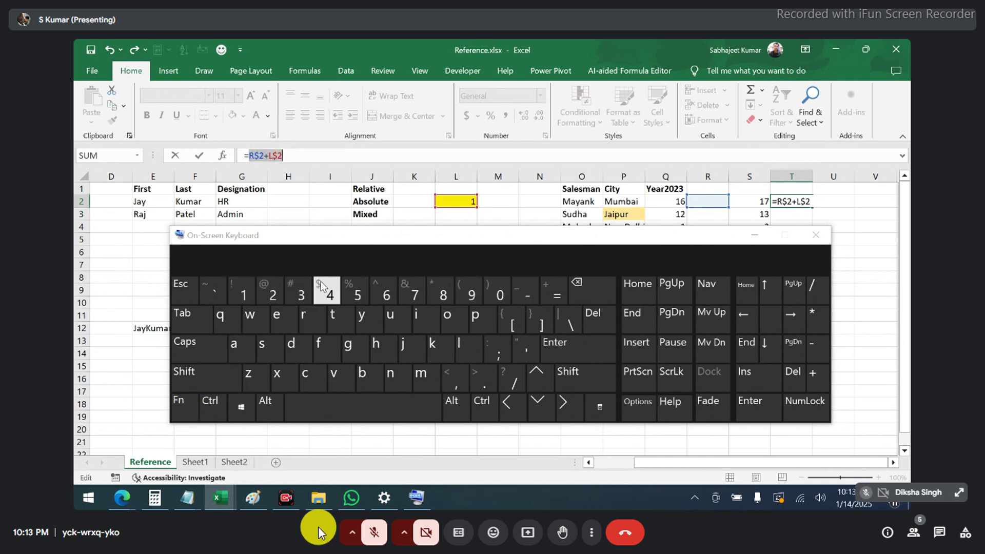
{"action": "left_click", "coordinate": [181, 402]}
{"action": "left_click", "coordinate": [327, 290]}
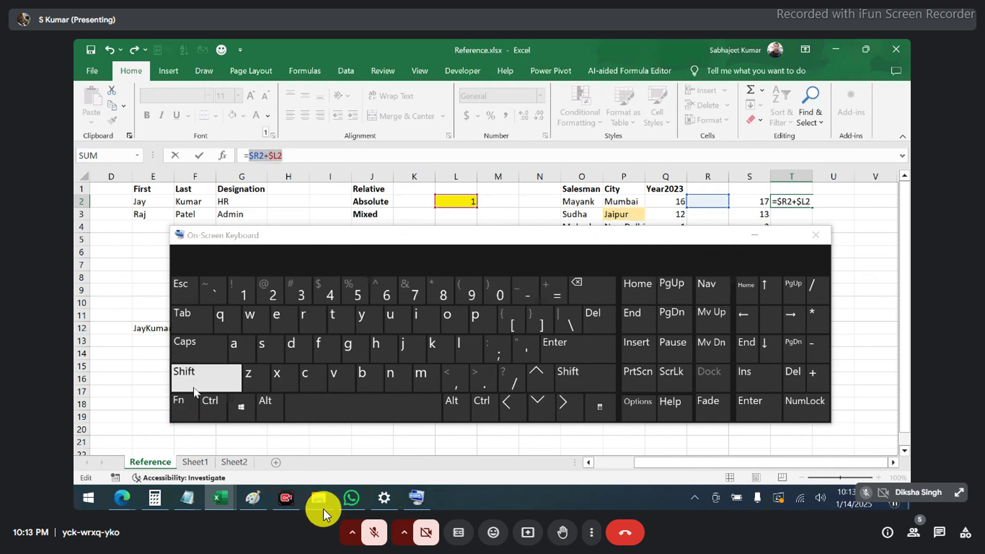
{"action": "left_click", "coordinate": [184, 402]}
{"action": "left_click", "coordinate": [326, 288]}
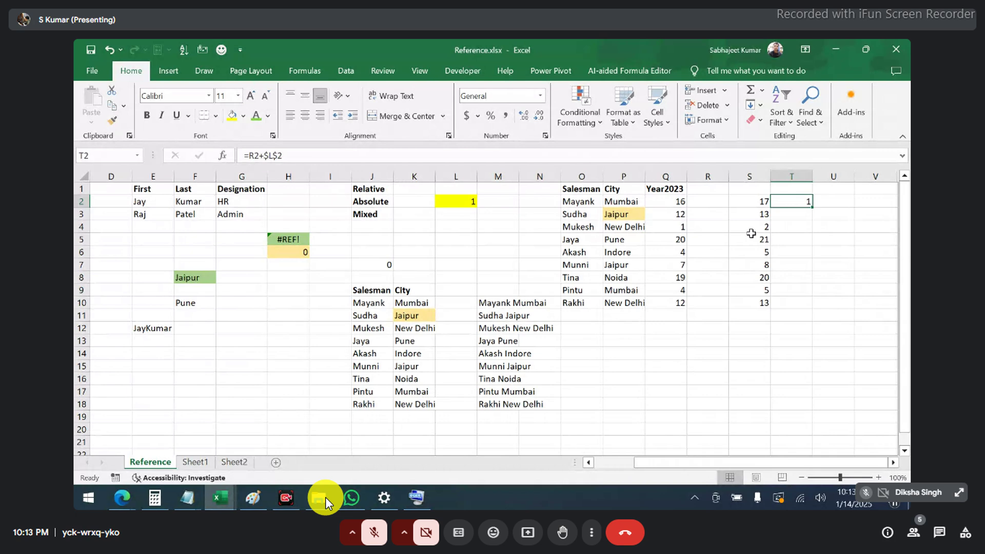
{"action": "left_click", "coordinate": [325, 497]}
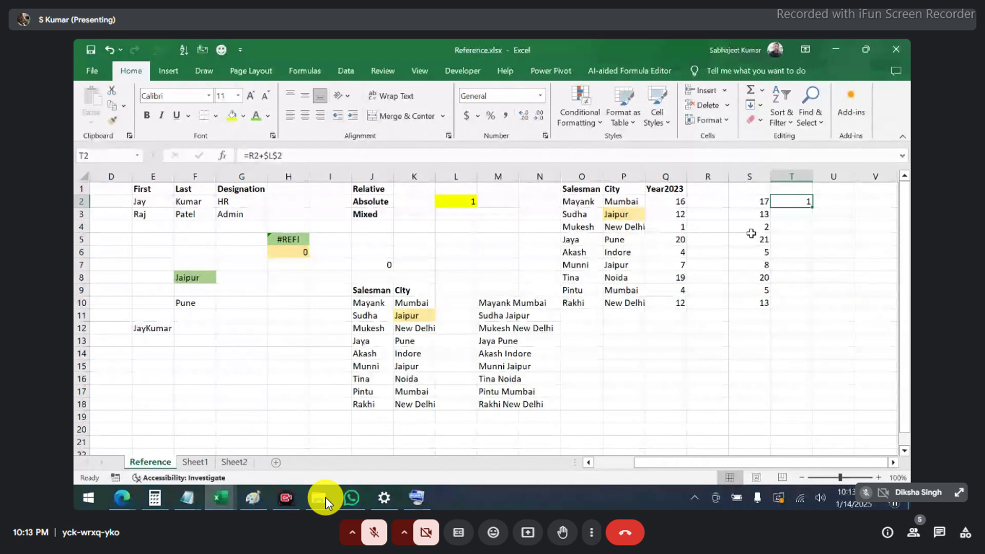
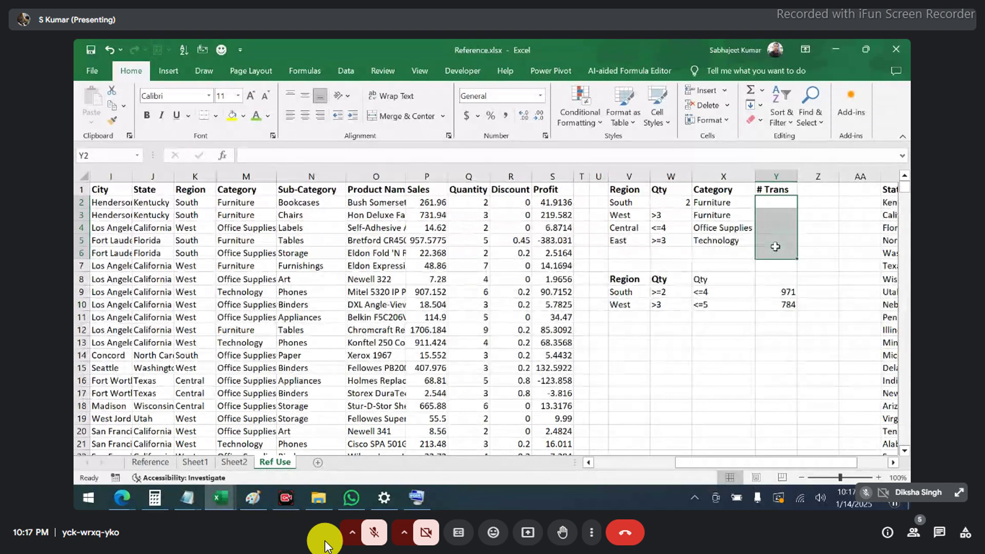
Select the empty Y2 on the Ref Use sheet and examine the COUNTIFS formula in Y2 of Sheet2.
{"action": "key", "text": "Down"}
{"action": "key", "text": "Up"}
{"action": "key", "text": "Up"}
{"action": "key", "text": "Down"}
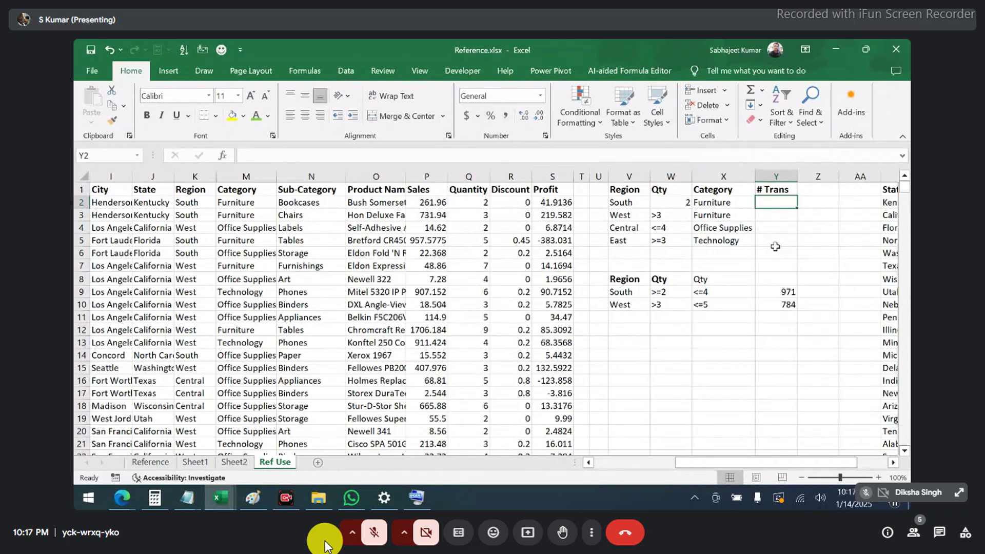
{"action": "type", "text": "=COUNTIFS(K:K,V2,Q:Q,W2,M:M,X2"}
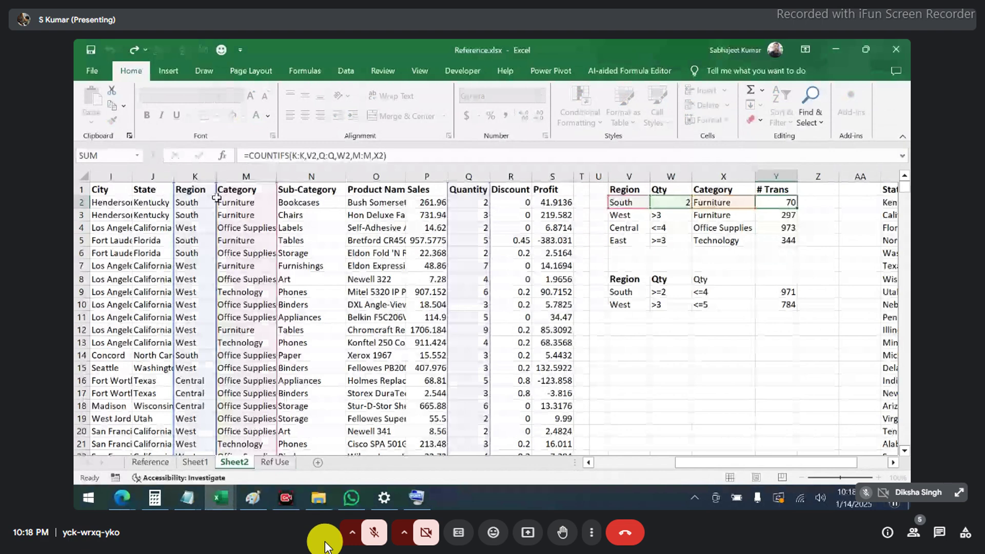
Widen Sheet2's State column to show the full state names and select its entries J2:J10.
{"action": "left_click", "coordinate": [153, 202]}
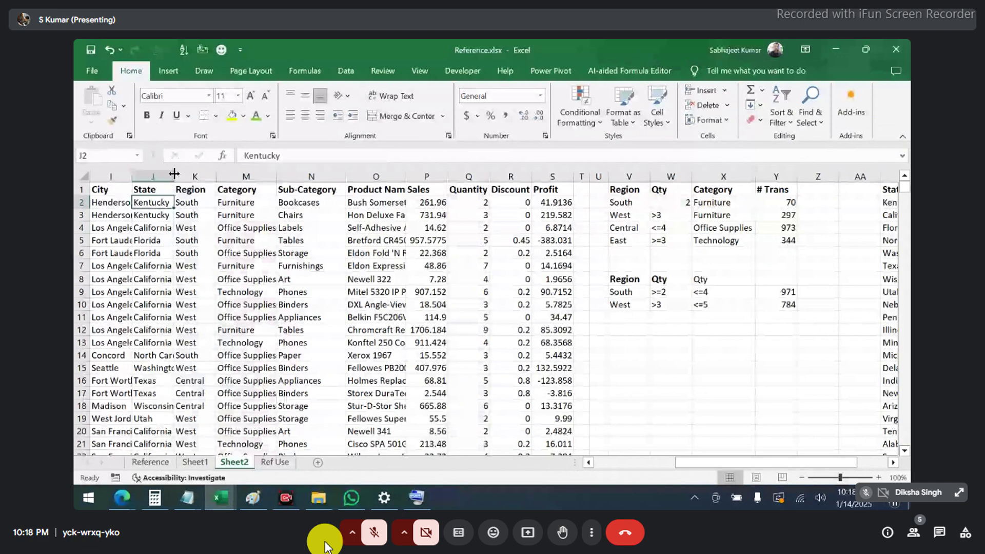
{"action": "left_click_drag", "start_coordinate": [174, 173], "coordinate": [189, 173]}
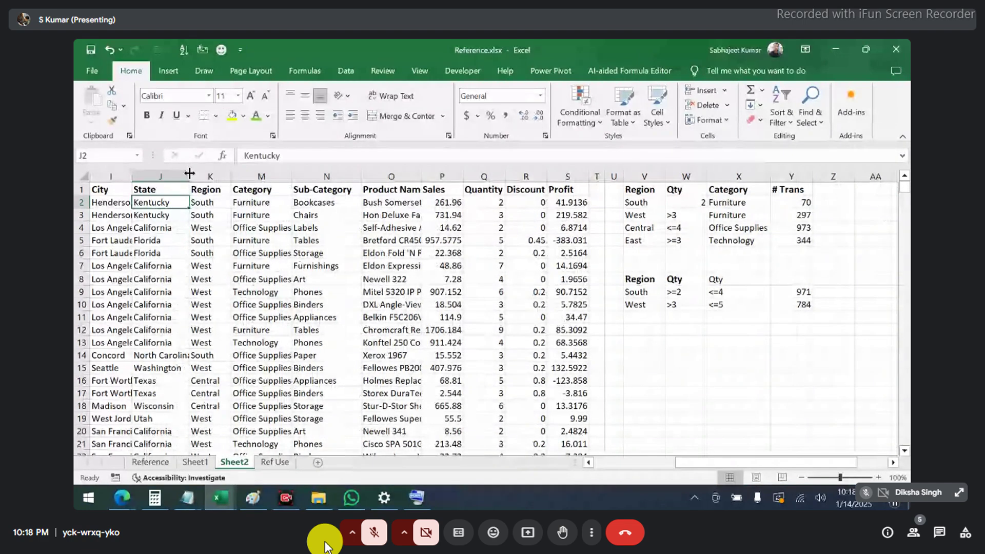
{"action": "left_click", "coordinate": [164, 176]}
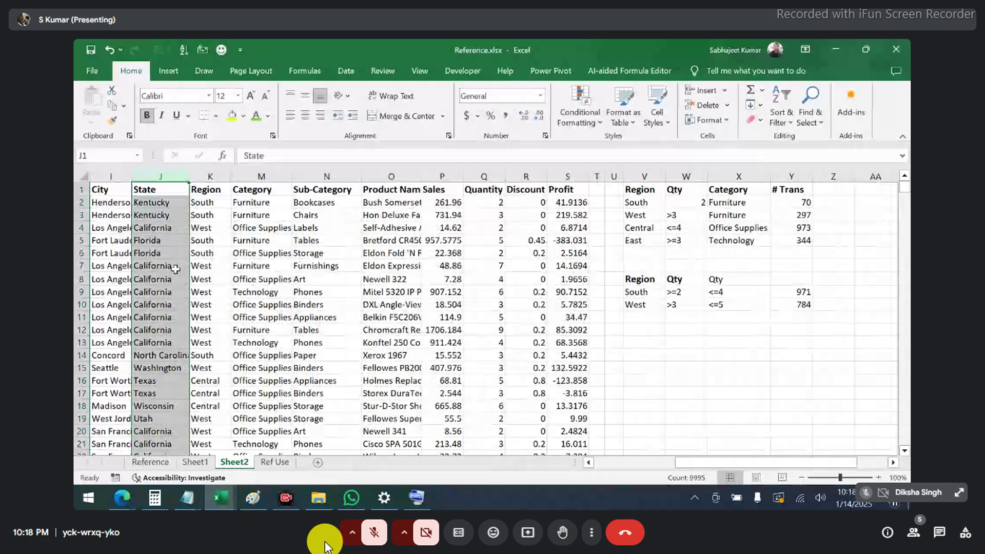
{"action": "left_click_drag", "start_coordinate": [154, 202], "coordinate": [159, 305]}
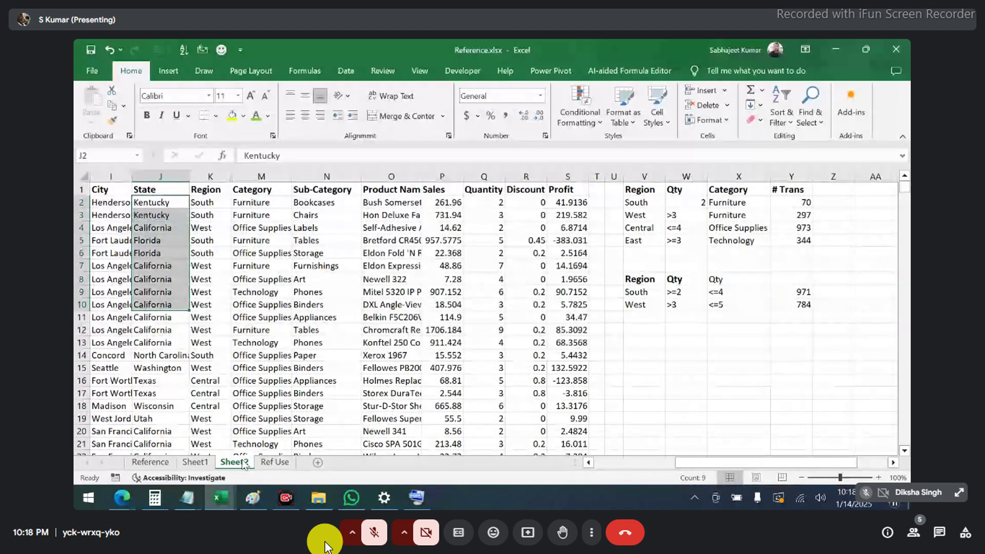
Start a COUNTIFS formula in Y2 under # Trans on the Ref Use sheet.
{"action": "left_click", "coordinate": [282, 465]}
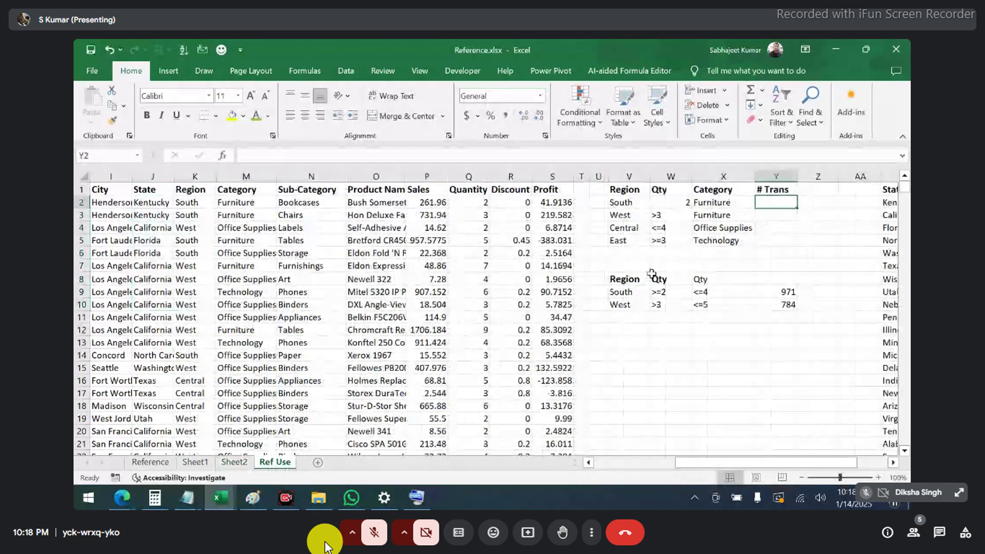
{"action": "type", "text": "="}
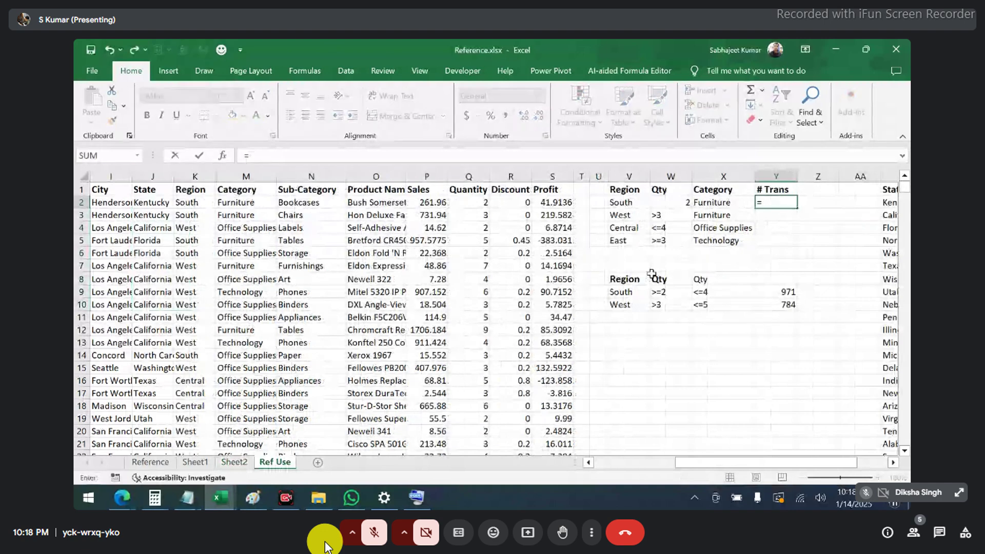
{"action": "type", "text": "count"}
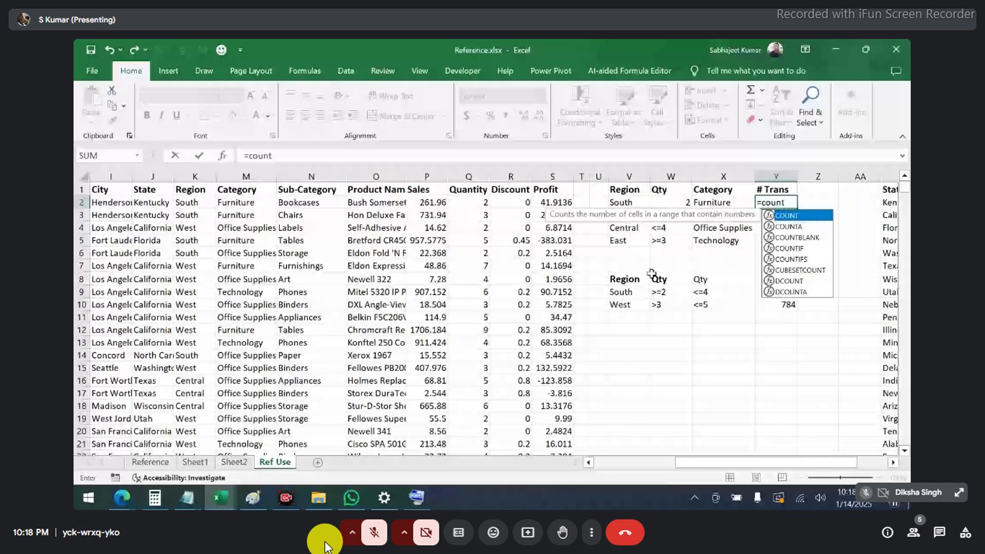
{"action": "type", "text": "ifs"}
{"action": "key", "text": "Tab"}
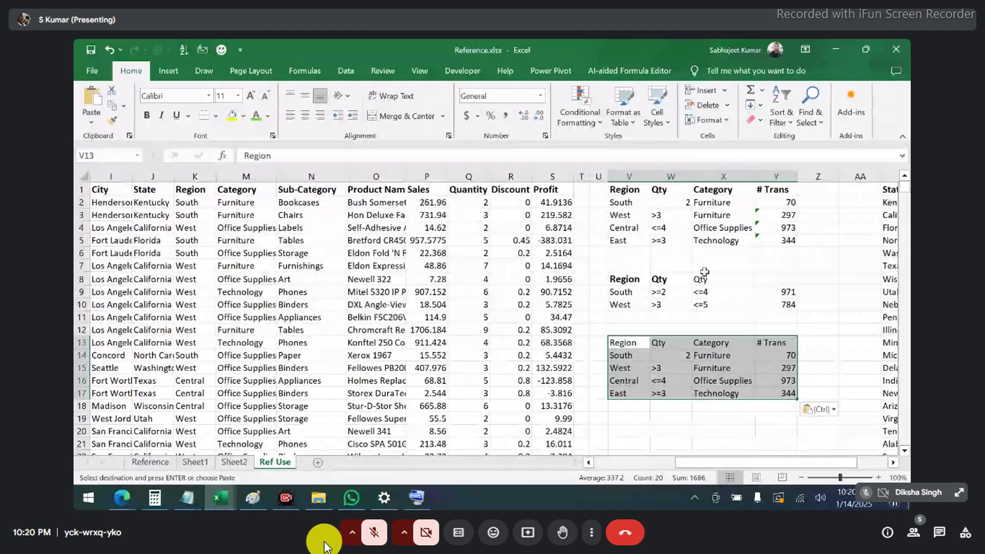
Fill South down from V2 into V3 and change the Region in V2 to East.
{"action": "left_click", "coordinate": [622, 215]}
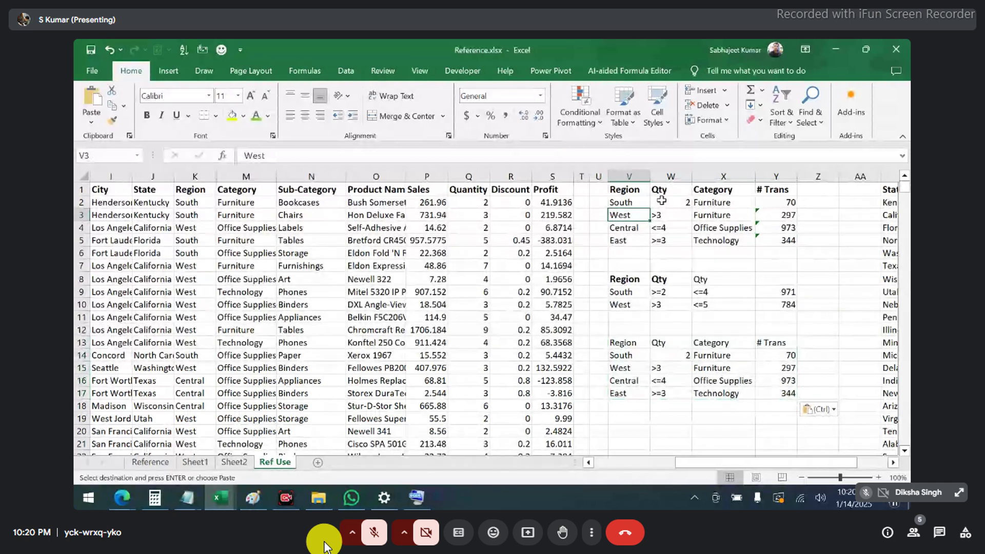
{"action": "key", "text": "ctrl+d"}
{"action": "key", "text": "Up"}
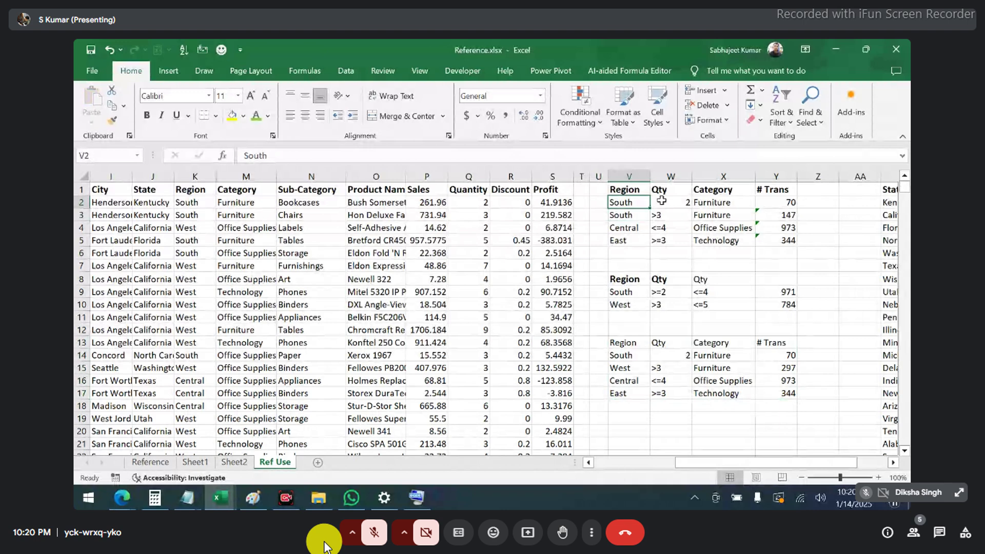
{"action": "type", "text": "East"}
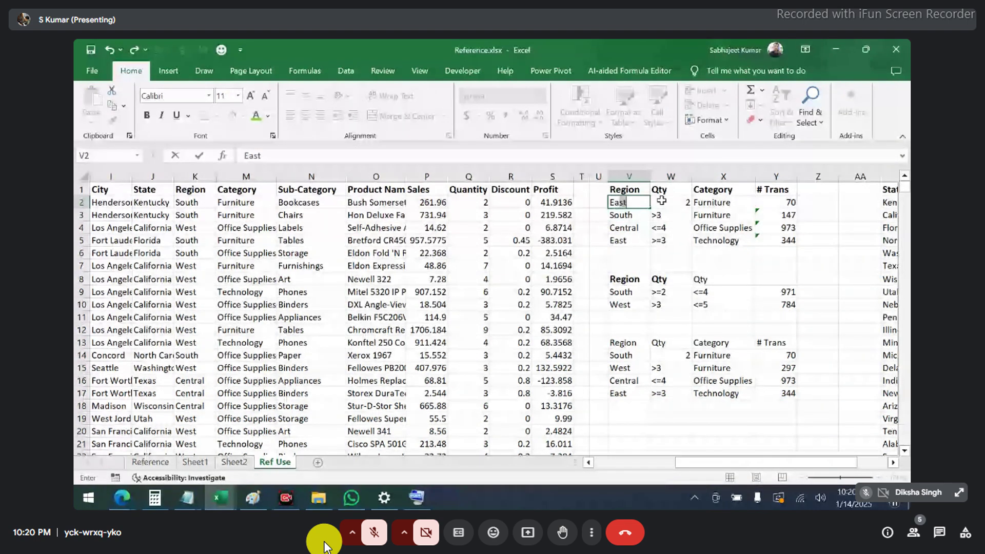
{"action": "key", "text": "Return"}
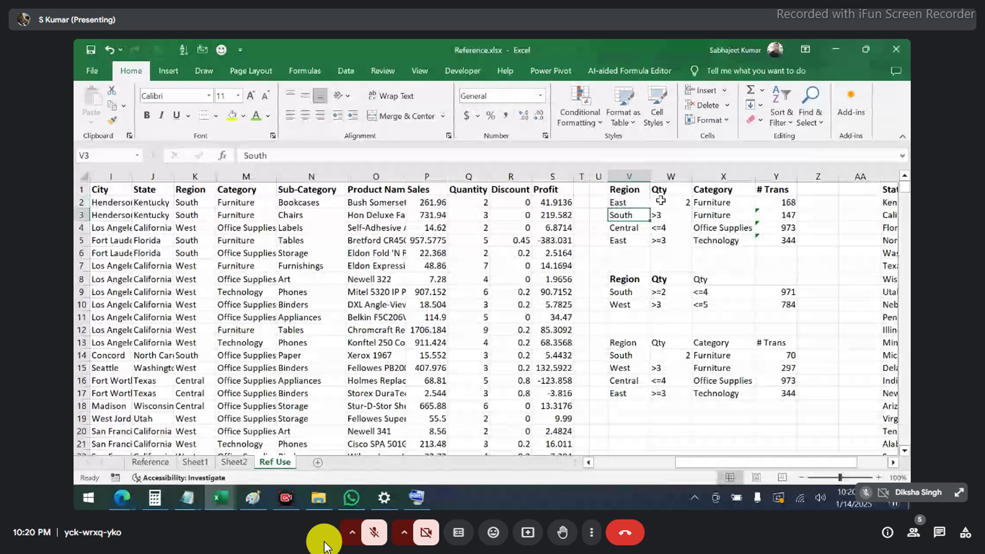
Try bolding the headers in V13:Y13, and undo the formatting together with the Region changes in V2 and V3.
{"action": "left_click_drag", "start_coordinate": [623, 343], "coordinate": [762, 341]}
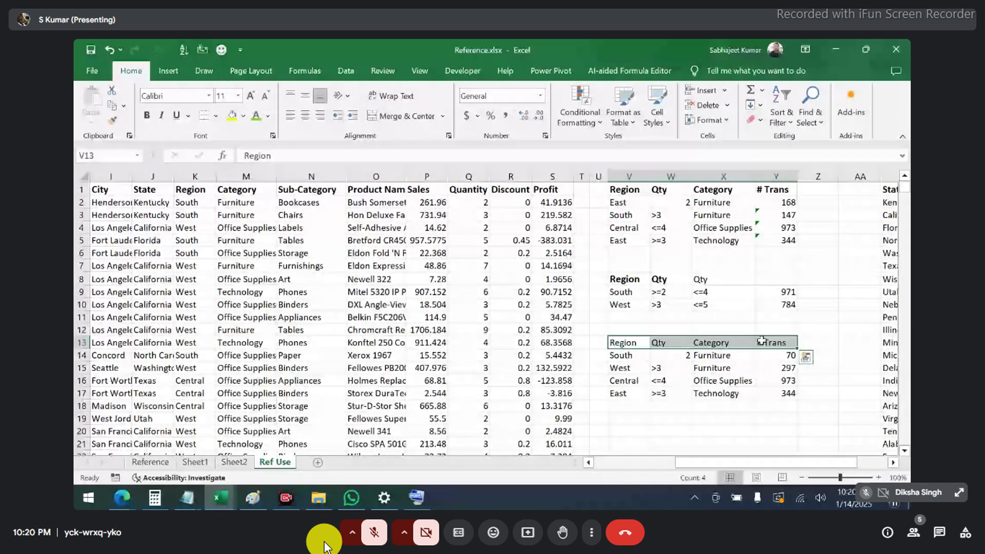
{"action": "key", "text": "ctrl+b"}
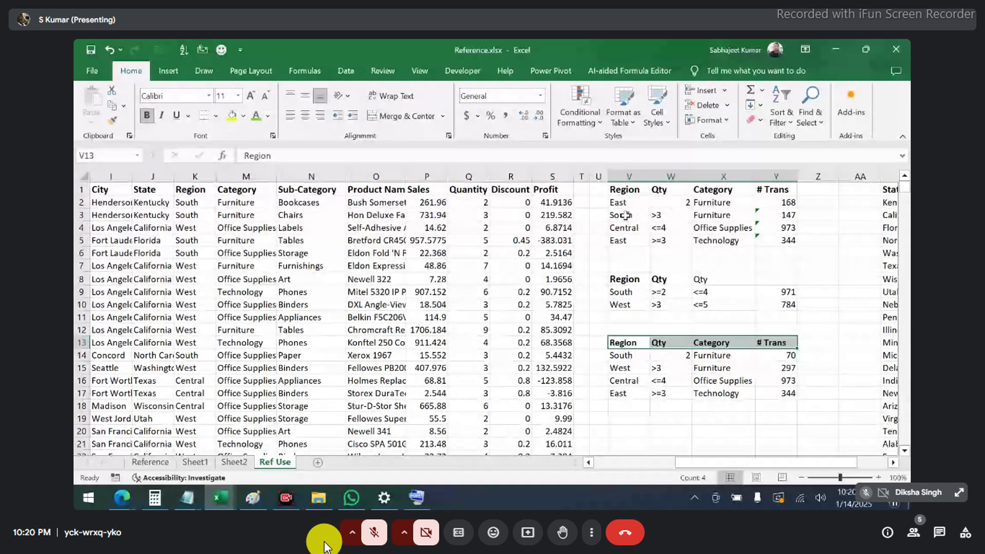
{"action": "left_click", "coordinate": [627, 215]}
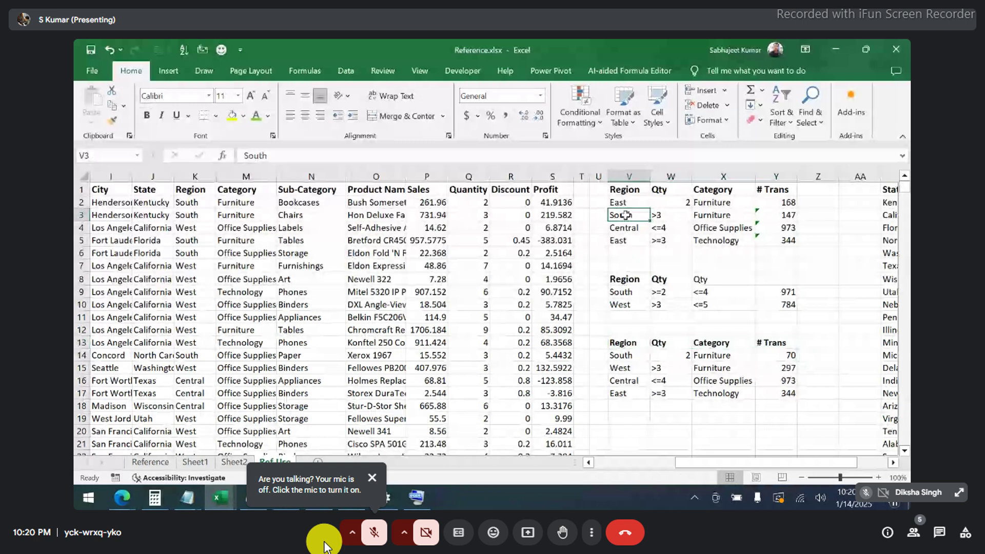
{"action": "key", "text": "ctrl+z"}
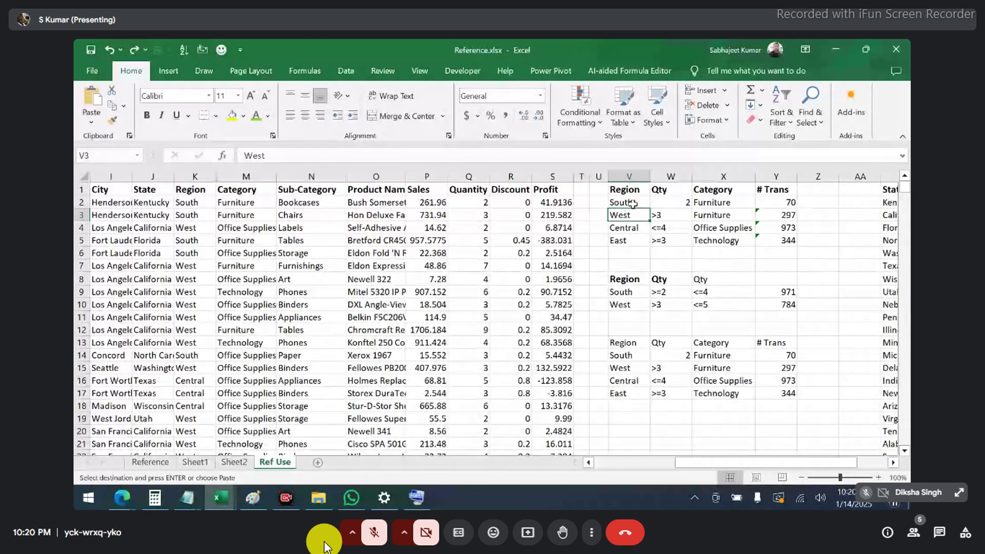
Copy the South Furniture row V2:Y2 into row 6, starting at V6.
{"action": "left_click_drag", "start_coordinate": [633, 204], "coordinate": [776, 202]}
{"action": "key", "text": "ctrl+c"}
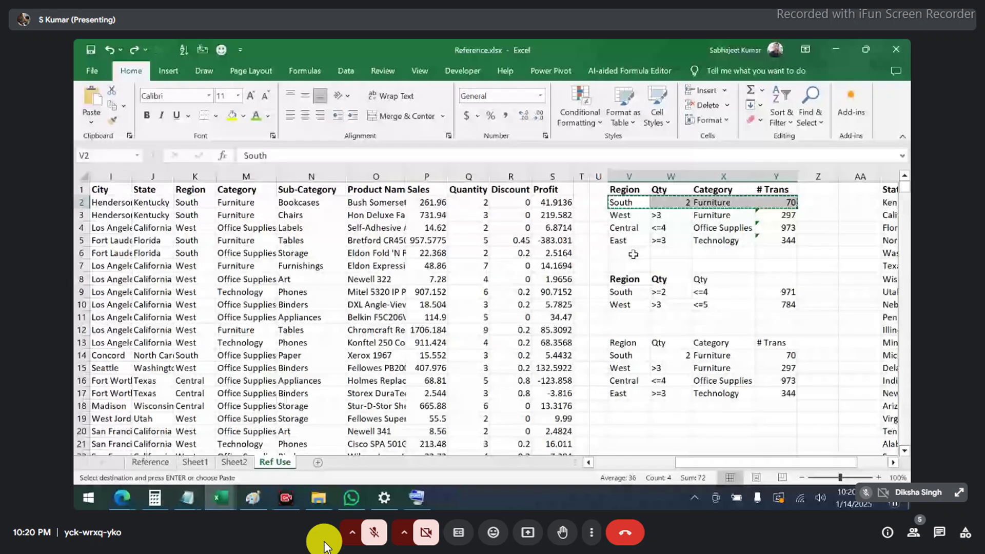
{"action": "left_click", "coordinate": [632, 252]}
{"action": "key", "text": "ctrl+v"}
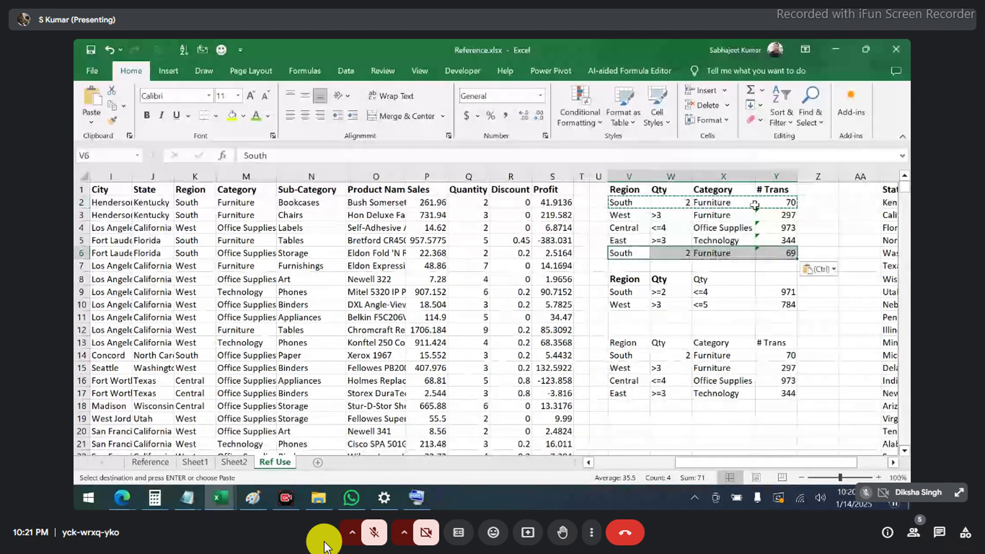
Compare the COUNTIFS formula in Y6 with the original formula in Y2, including its highlighted ranges.
{"action": "left_click", "coordinate": [773, 257]}
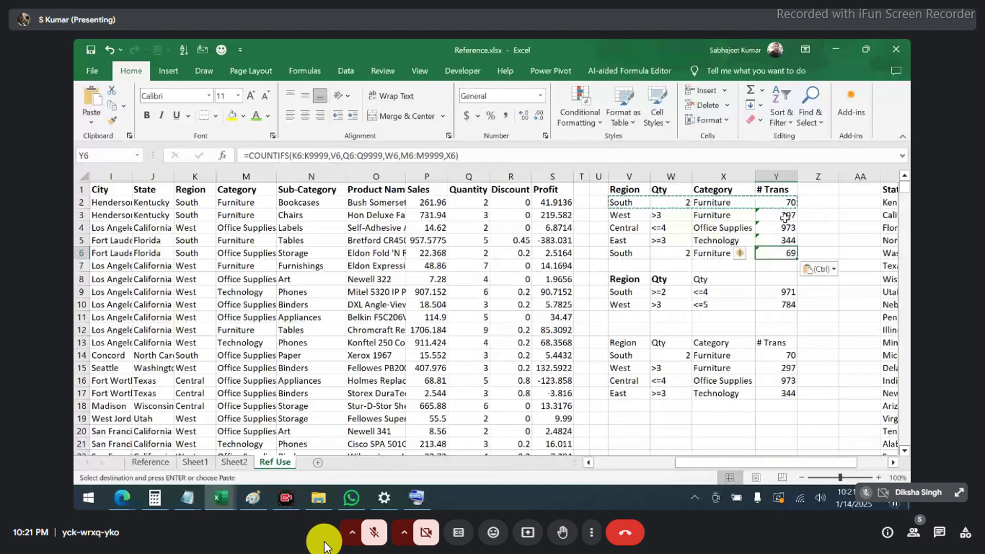
{"action": "left_click", "coordinate": [785, 202]}
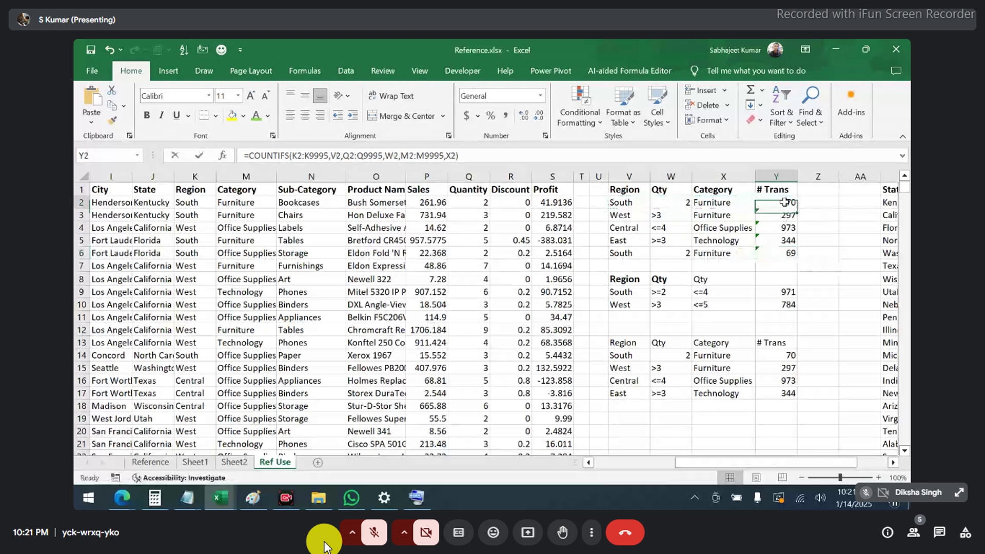
{"action": "double_click", "coordinate": [785, 202]}
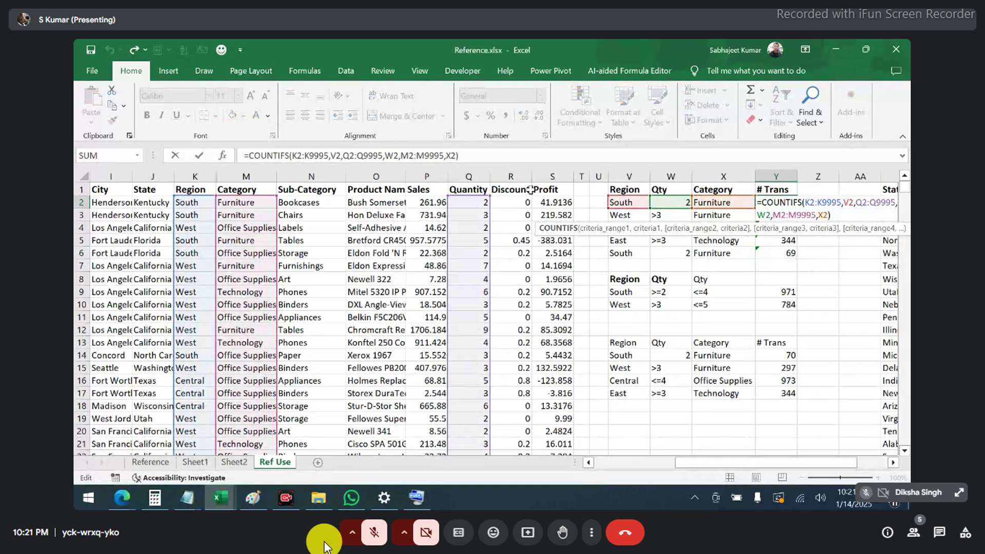
{"action": "key", "text": "ctrl+Return"}
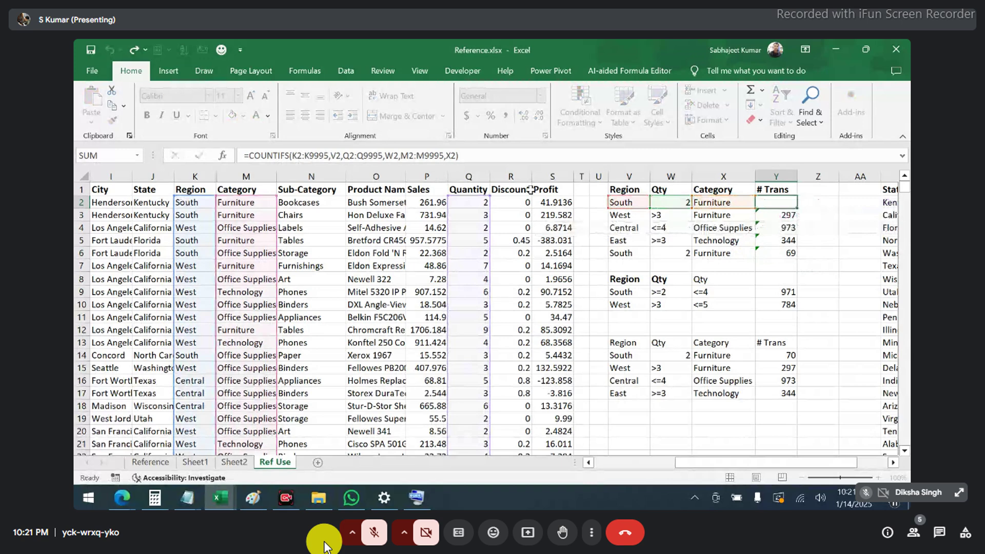
{"action": "key", "text": "Return"}
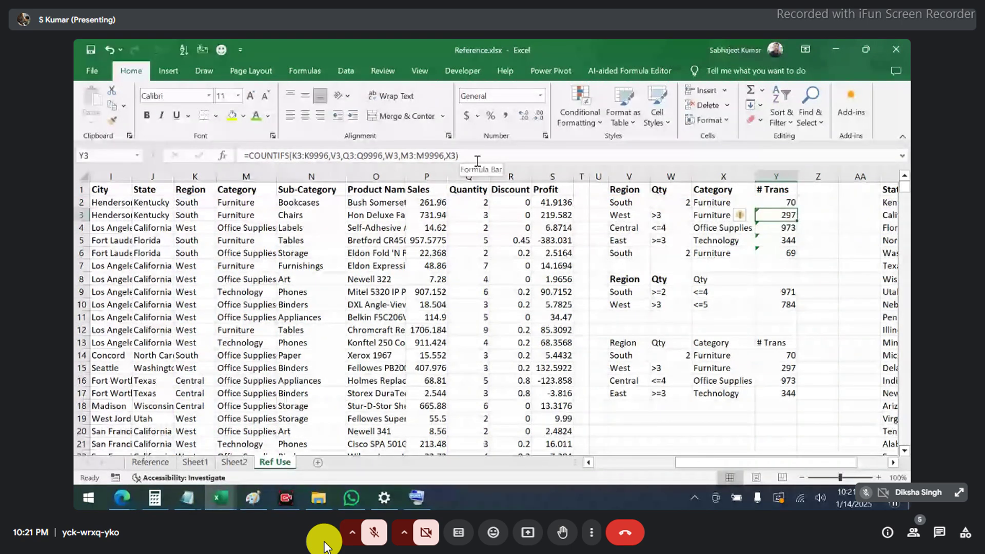
Examine how the relative criteria ranges shift in the COUNTIFS formulas of Y3 and Y6 compared with Y2.
{"action": "left_click", "coordinate": [477, 162]}
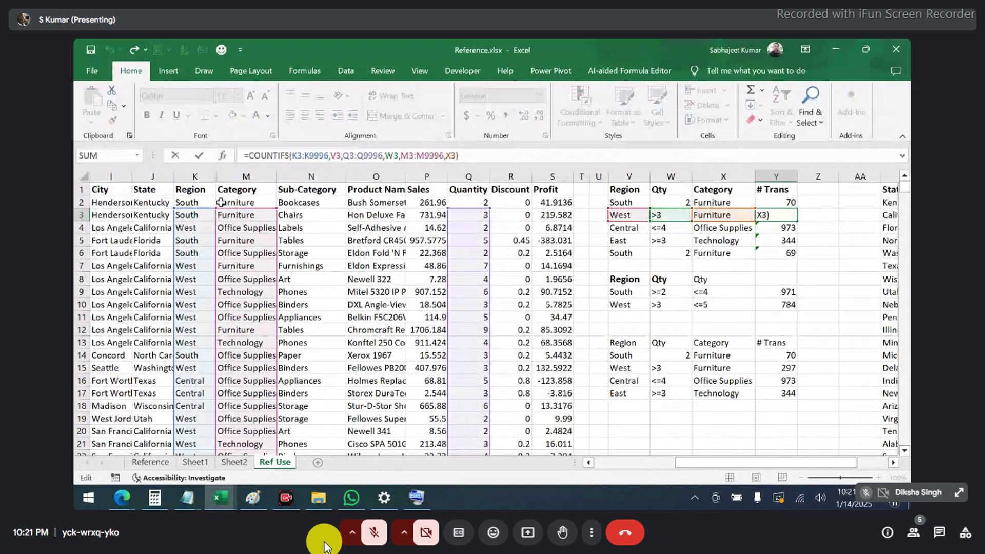
{"action": "key", "text": "ctrl+Return"}
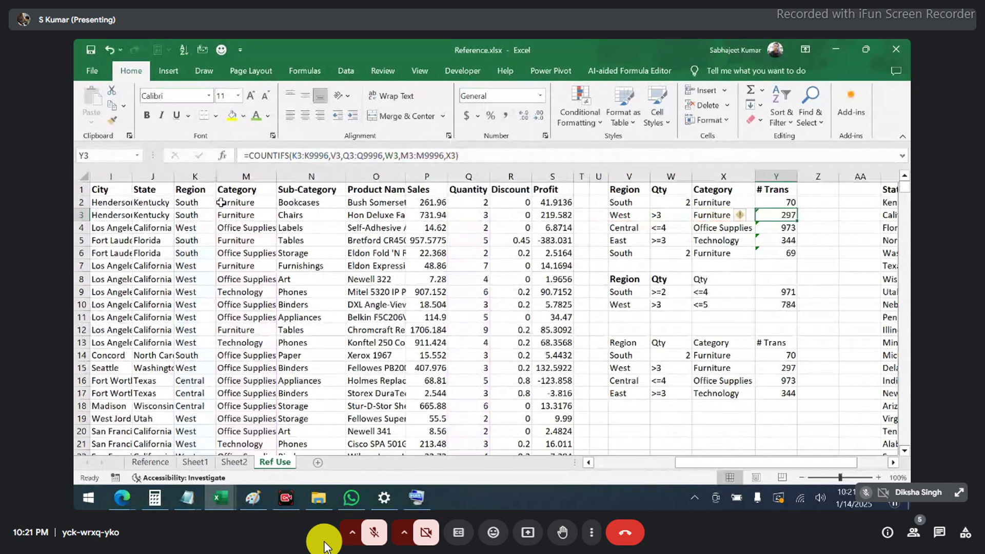
{"action": "left_click", "coordinate": [774, 203]}
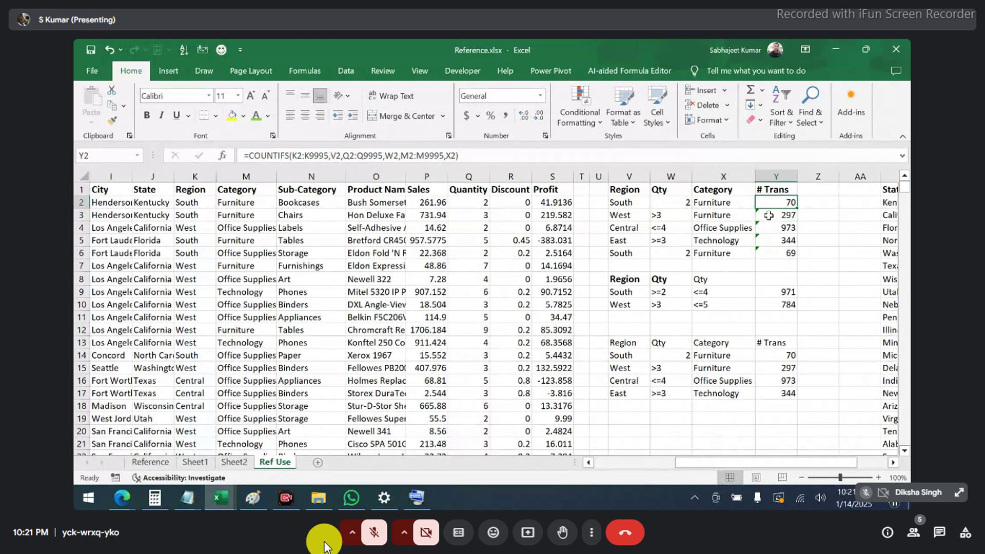
{"action": "left_click", "coordinate": [769, 215]}
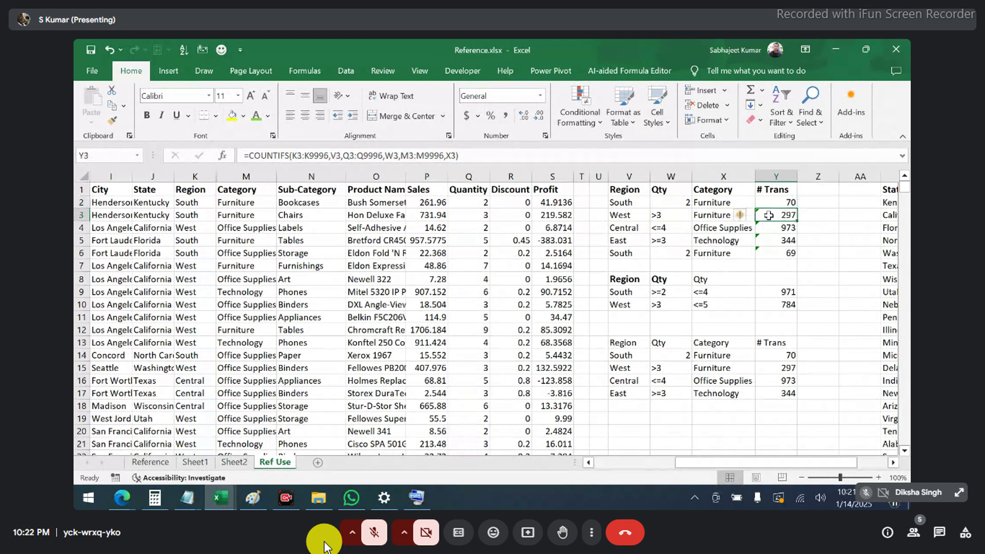
{"action": "double_click", "coordinate": [769, 215]}
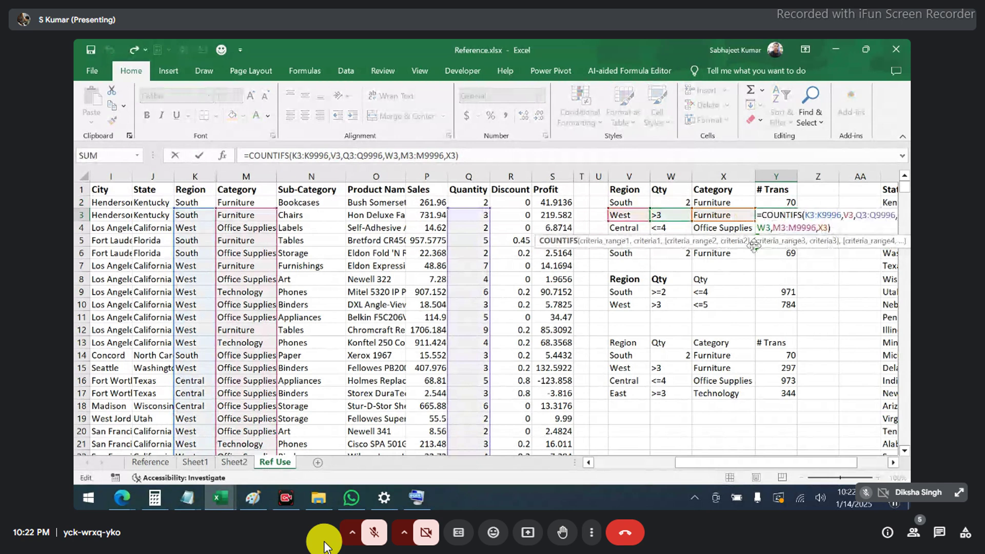
{"action": "double_click", "coordinate": [783, 255]}
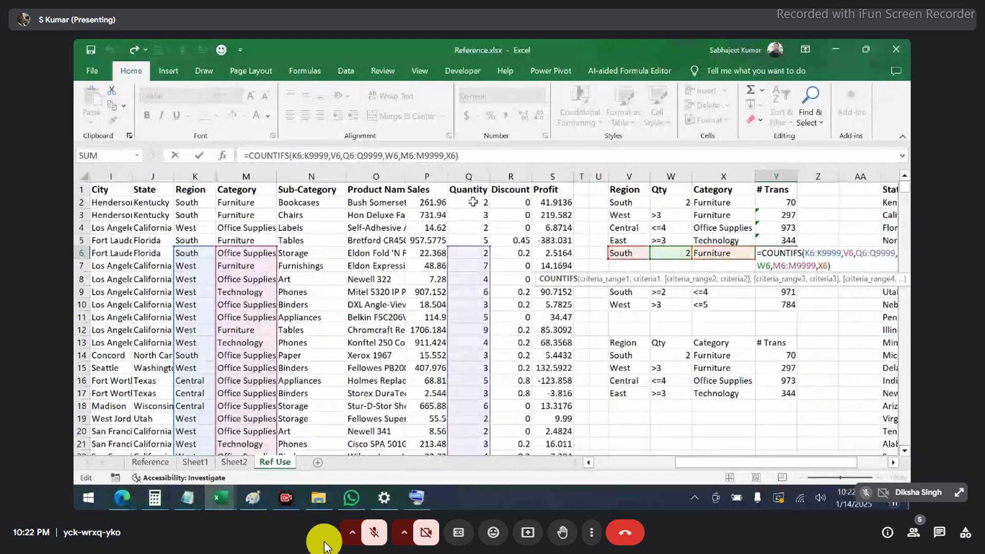
Highlight the first data record from Region to Quantity, K2:Q2, with a yellow fill.
{"action": "left_click", "coordinate": [473, 202]}
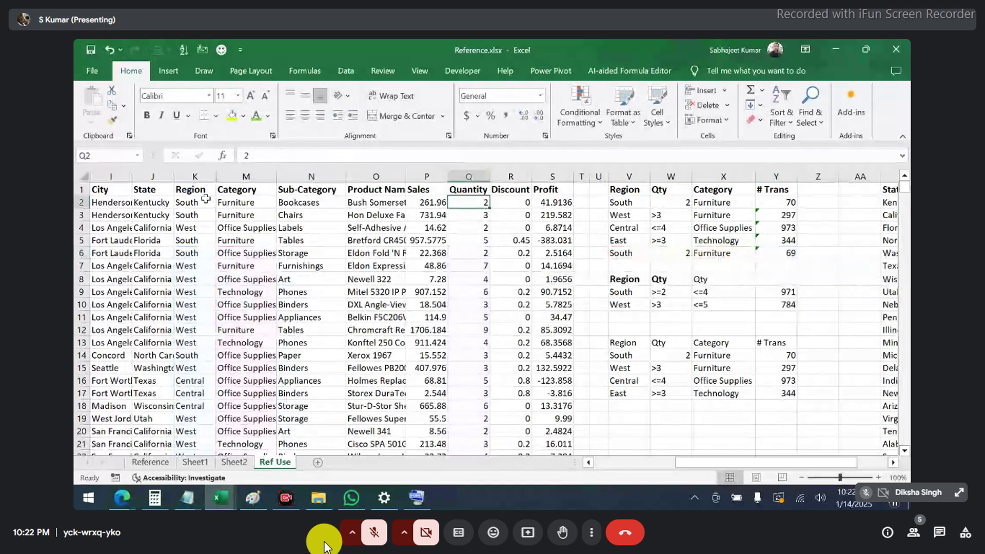
{"action": "left_click_drag", "start_coordinate": [205, 199], "coordinate": [485, 202]}
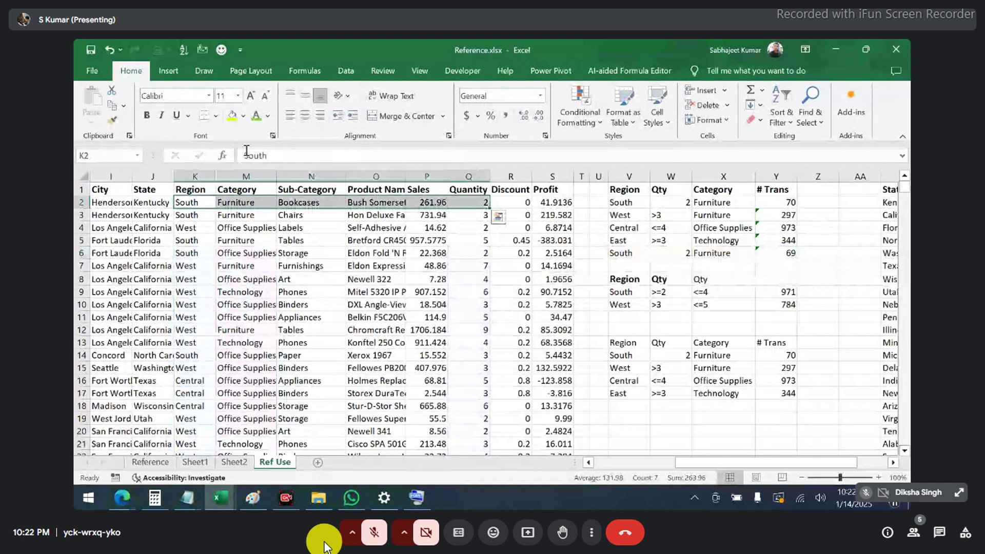
{"action": "left_click", "coordinate": [232, 116]}
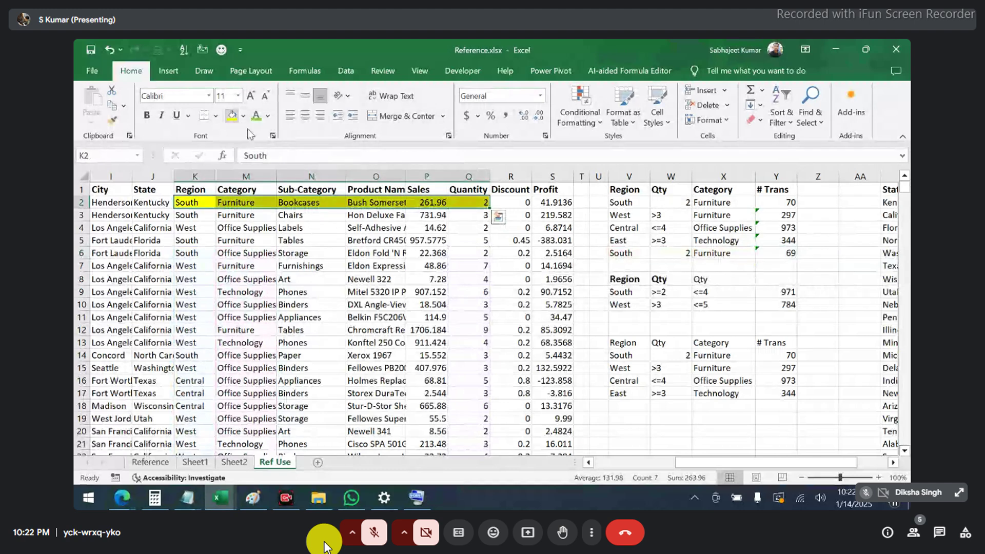
{"action": "left_click", "coordinate": [468, 292]}
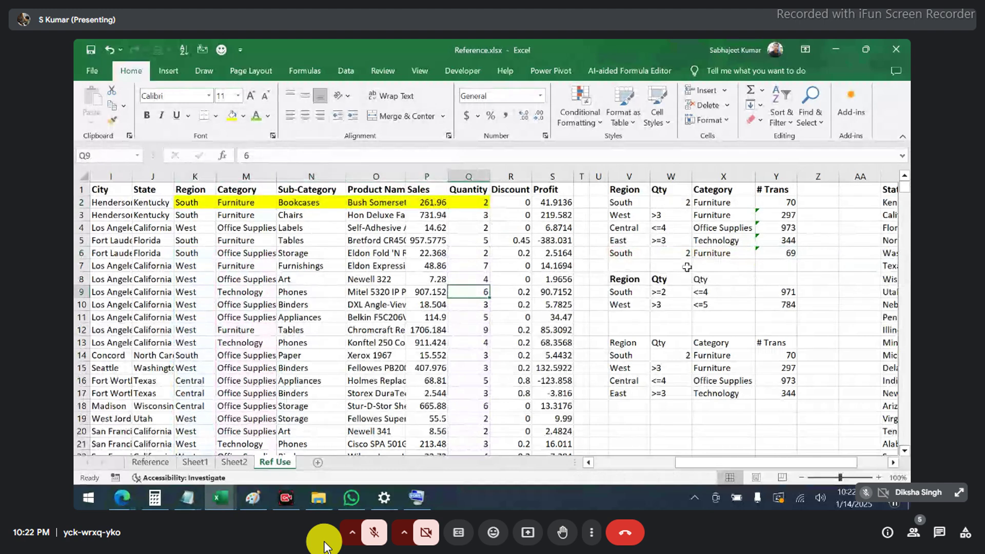
Check where the range K6:K9999 in Y6's COUNTIFS formula starts and ends against the last data row.
{"action": "double_click", "coordinate": [770, 255]}
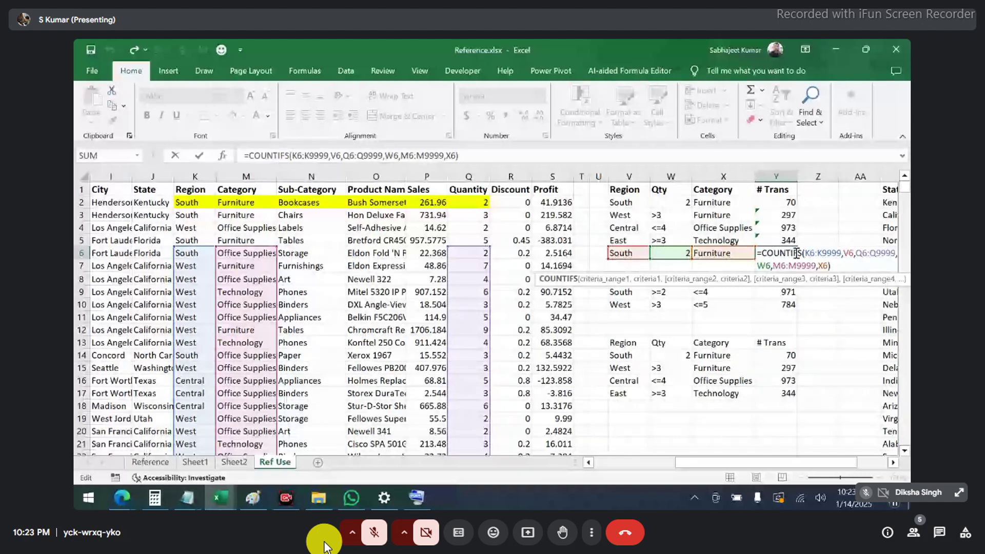
{"action": "left_click_drag", "start_coordinate": [815, 253], "coordinate": [841, 255]}
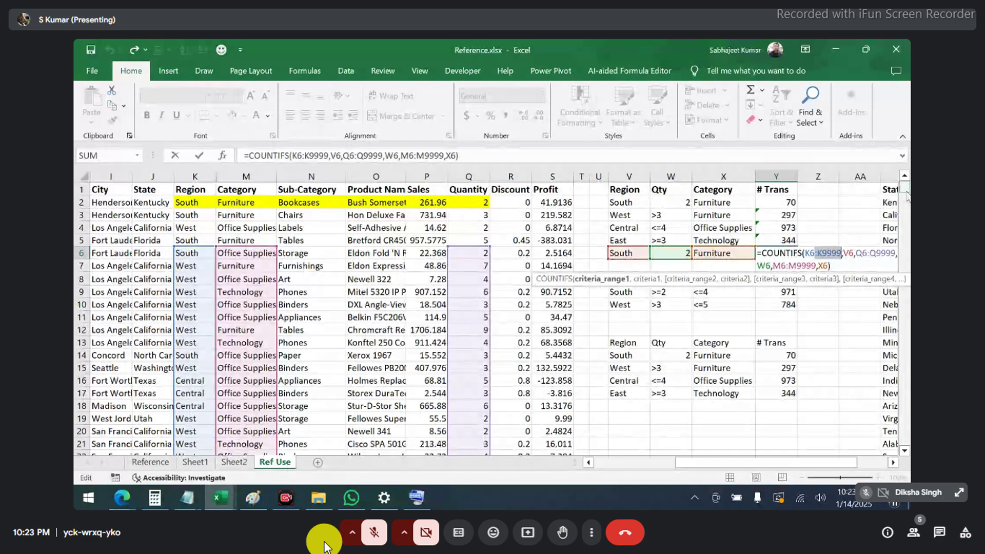
{"action": "left_click_drag", "start_coordinate": [906, 194], "coordinate": [902, 462]}
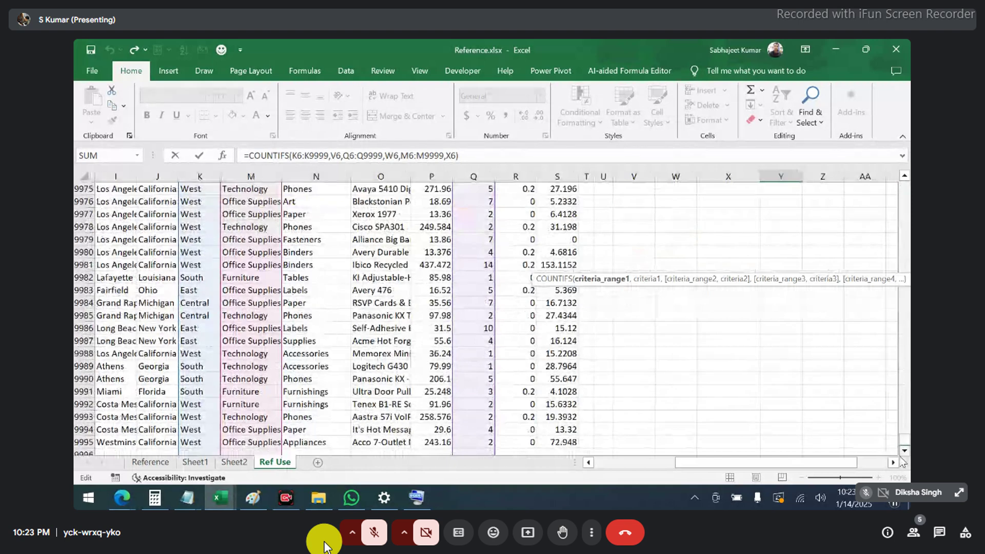
{"action": "scroll", "coordinate": [903, 459], "scroll_direction": "down", "scroll_amount": 2}
{"action": "left_click_drag", "start_coordinate": [904, 445], "coordinate": [905, 187]}
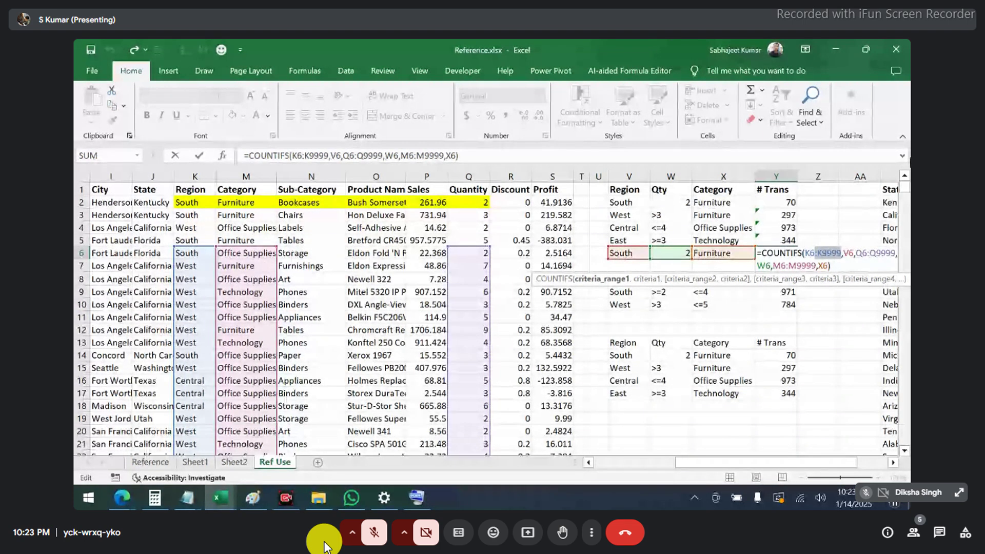
{"action": "key", "text": "ctrl+Return"}
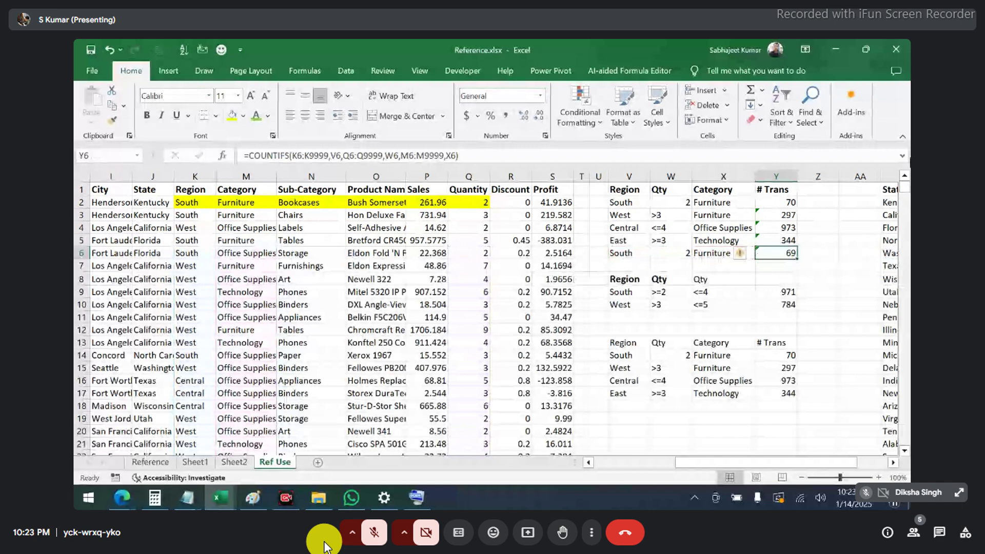
Make the three criteria ranges in Y2's COUNTIFS formula absolute: $K$2:$K$9995, $Q$2:$Q$9995 and $M$2:$M$9995.
{"action": "key", "text": "Up"}
{"action": "key", "text": "Up"}
{"action": "key", "text": "Up"}
{"action": "key", "text": "Up"}
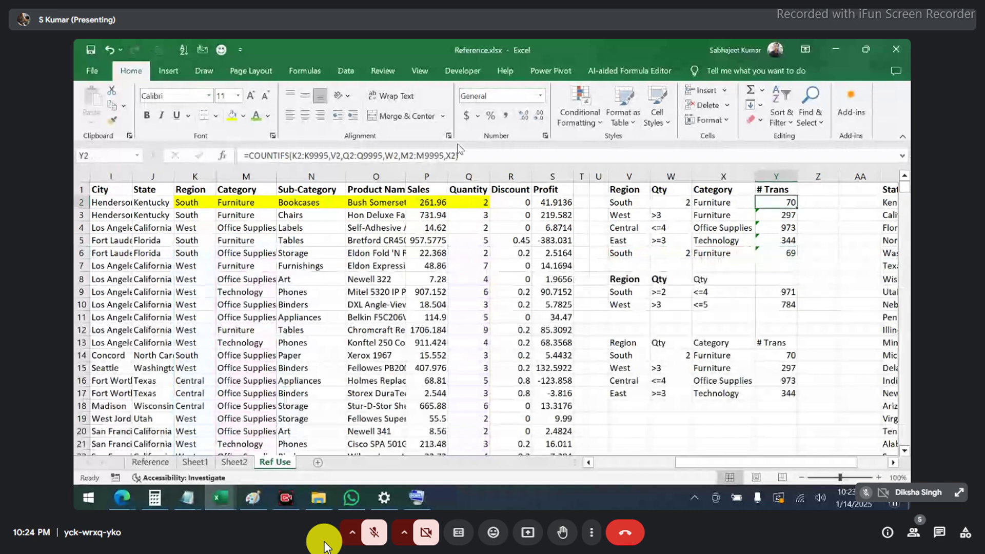
{"action": "left_click_drag", "start_coordinate": [293, 156], "coordinate": [328, 156]}
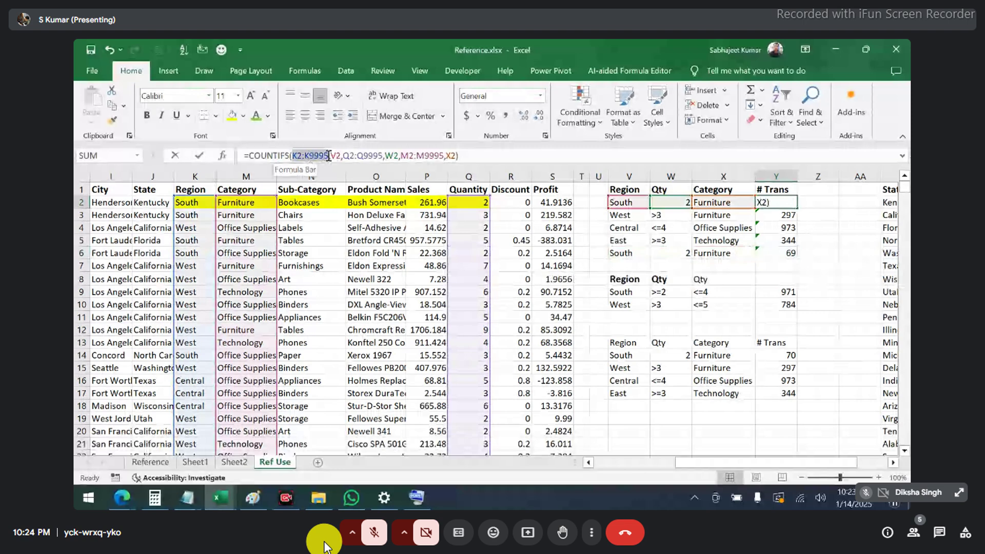
{"action": "key", "text": "F4"}
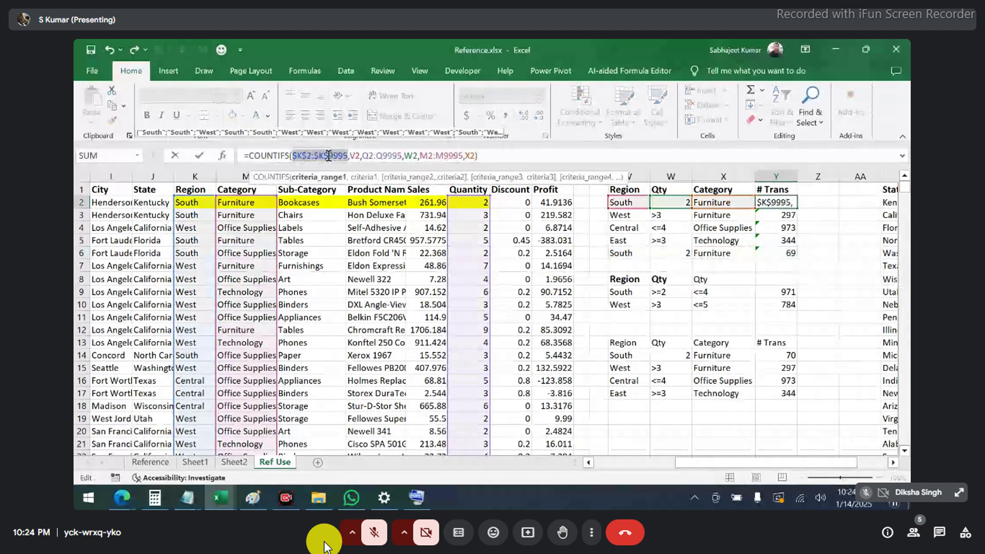
{"action": "left_click_drag", "start_coordinate": [363, 156], "coordinate": [401, 155]}
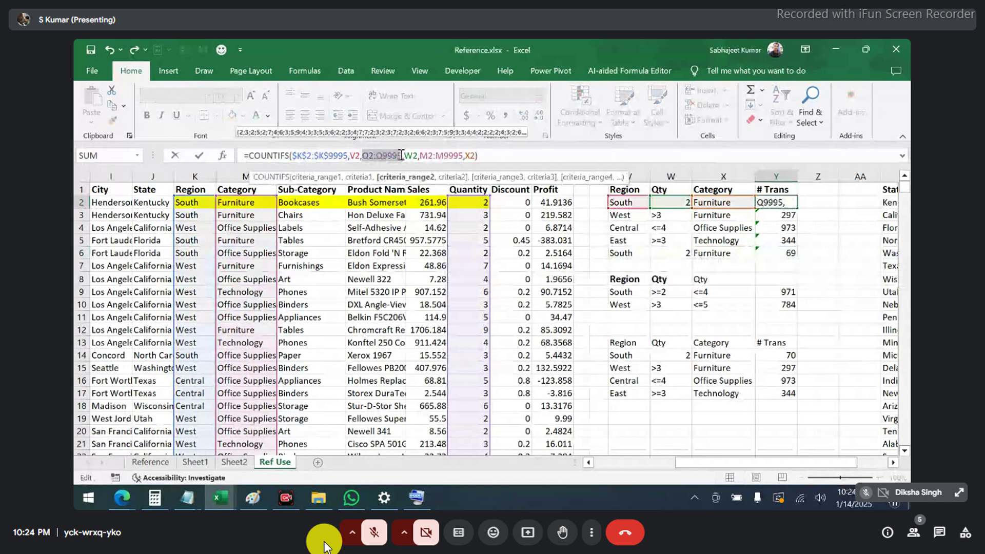
{"action": "key", "text": "F4"}
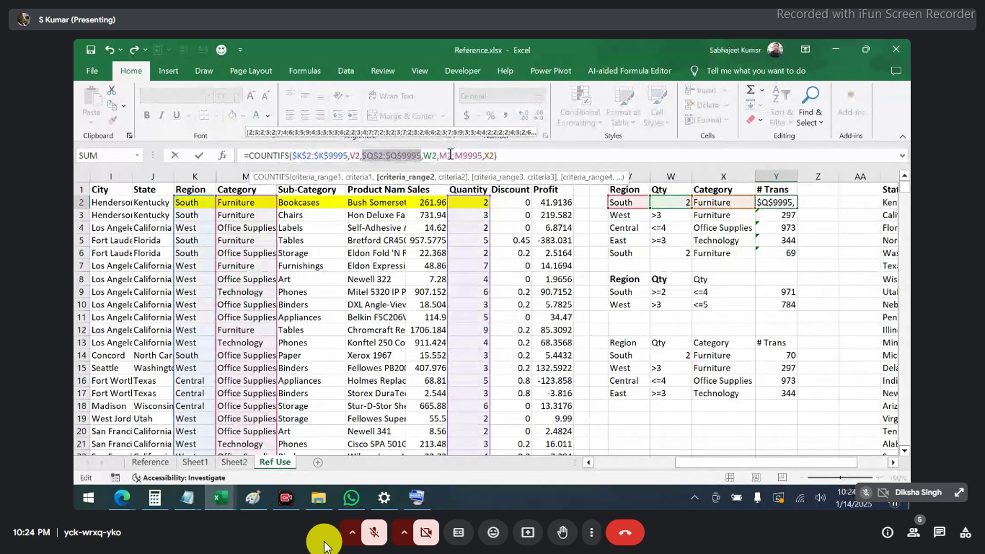
{"action": "left_click_drag", "start_coordinate": [440, 156], "coordinate": [482, 155]}
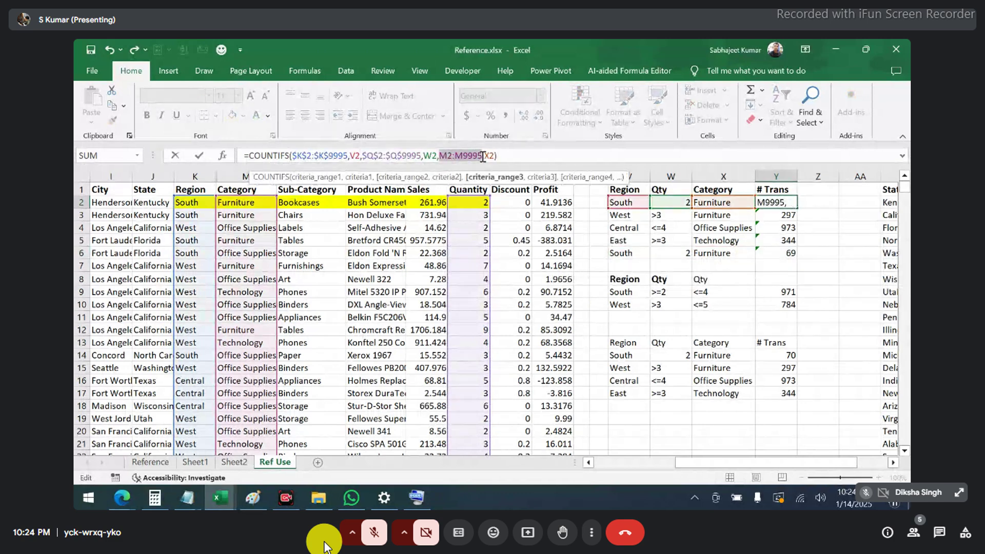
{"action": "key", "text": "Return"}
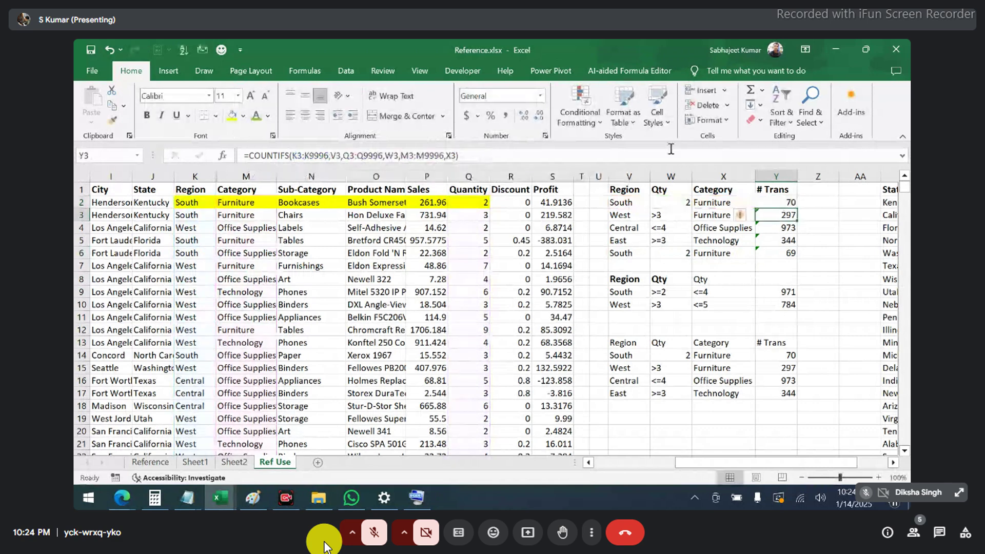
Try copying the locked COUNTIFS formula from Y2 down to Y6, check the South Furniture row V6:Y6, and undo the copy.
{"action": "left_click", "coordinate": [774, 202]}
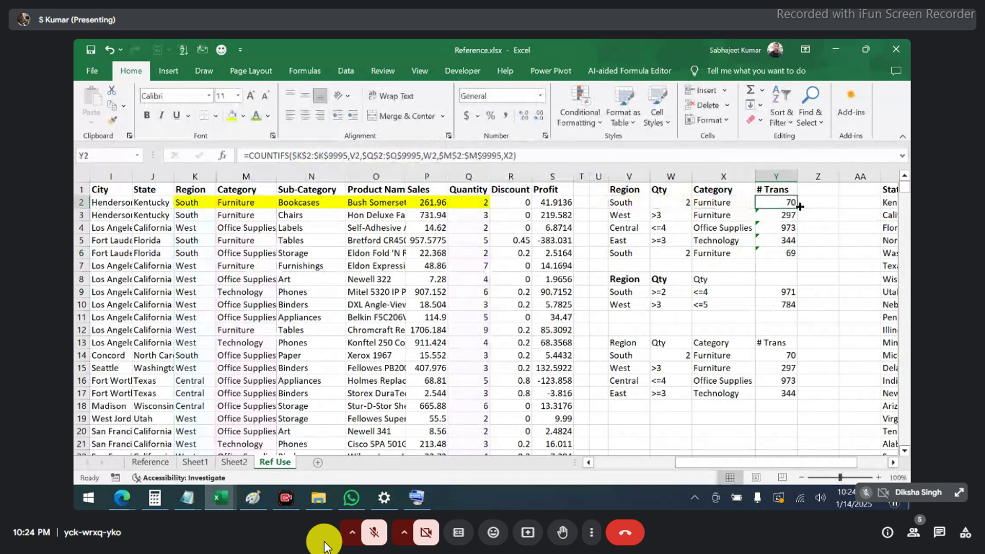
{"action": "left_click_drag", "start_coordinate": [800, 206], "coordinate": [778, 252]}
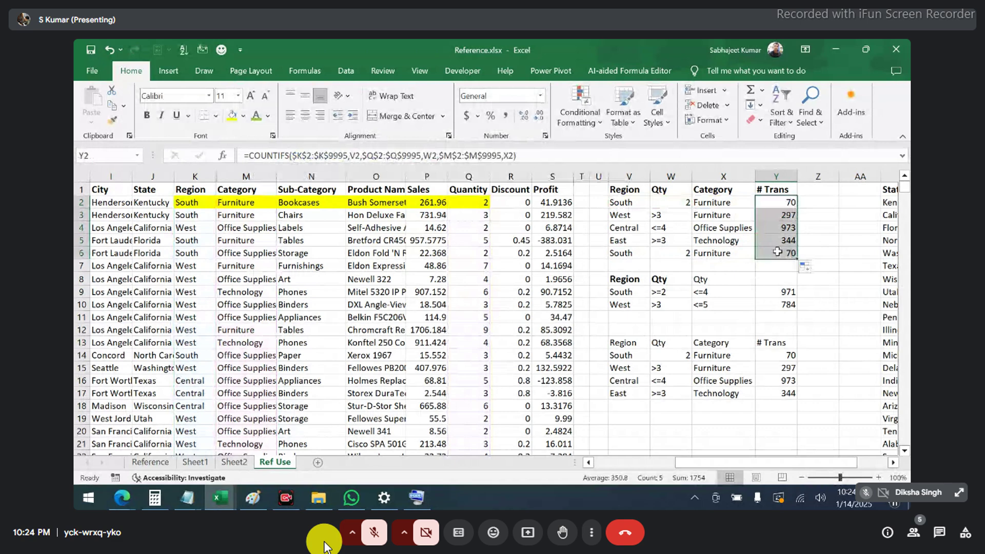
{"action": "left_click_drag", "start_coordinate": [621, 253], "coordinate": [777, 251]}
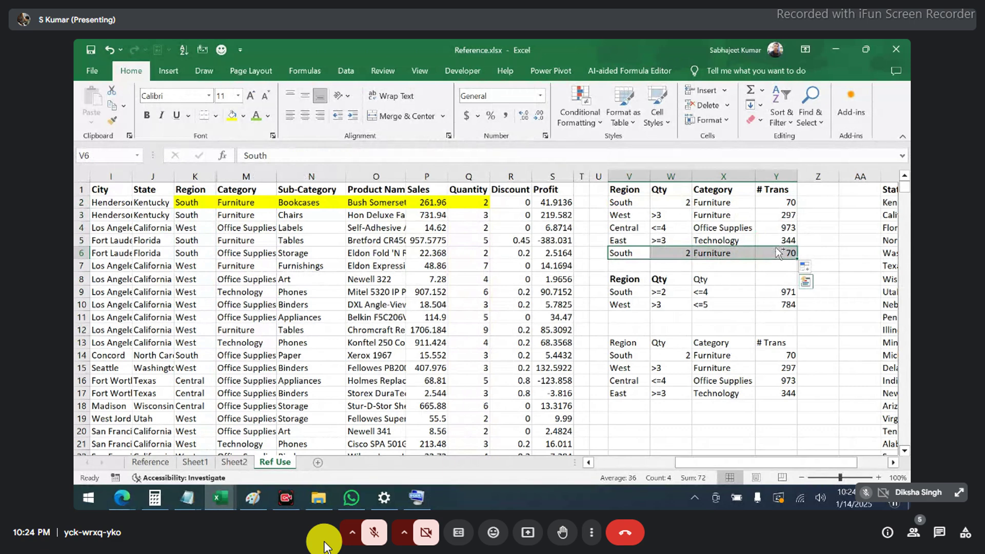
{"action": "key", "text": "ctrl+z"}
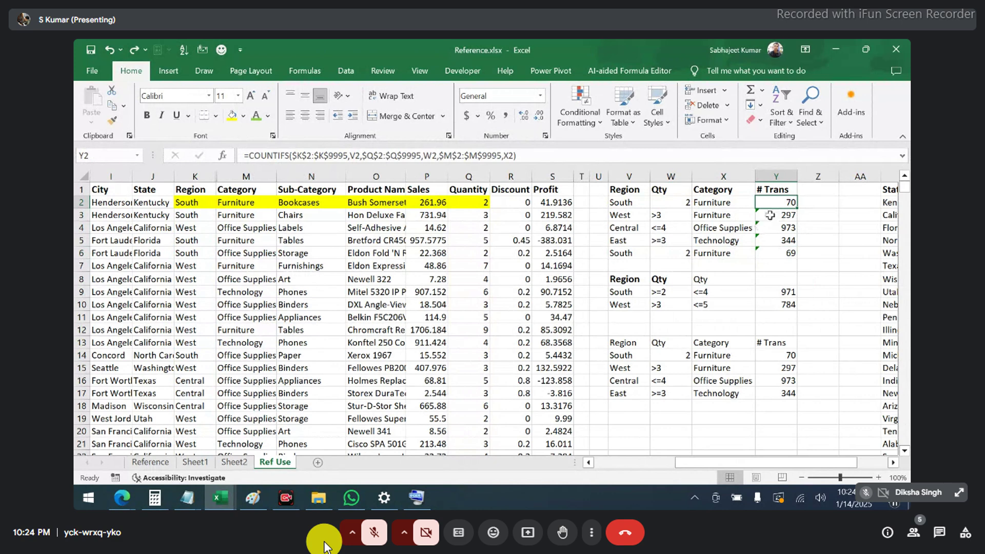
Fill the COUNTIFS formula with absolute ranges from Y2 down the # Trans column through Y6.
{"action": "left_click", "coordinate": [752, 270]}
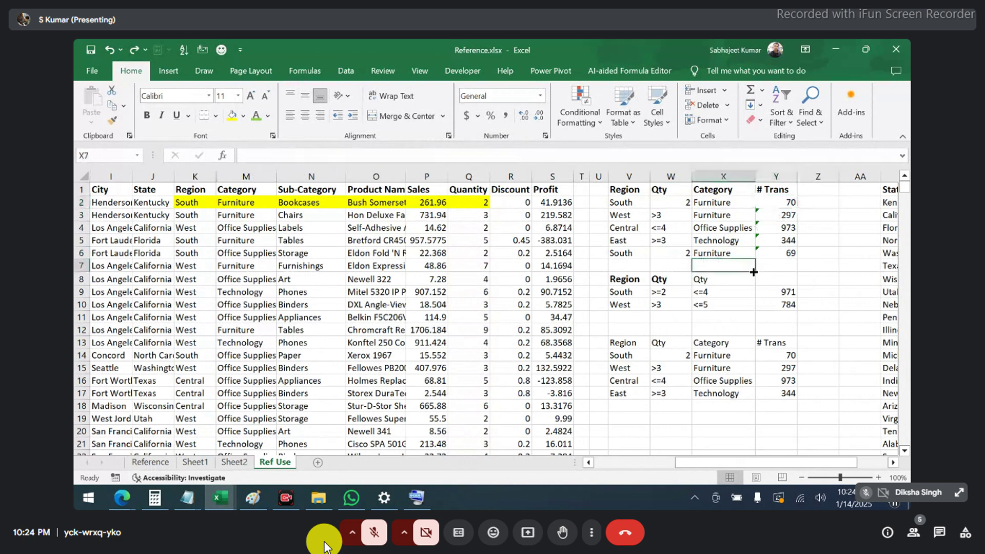
{"action": "left_click", "coordinate": [807, 277]}
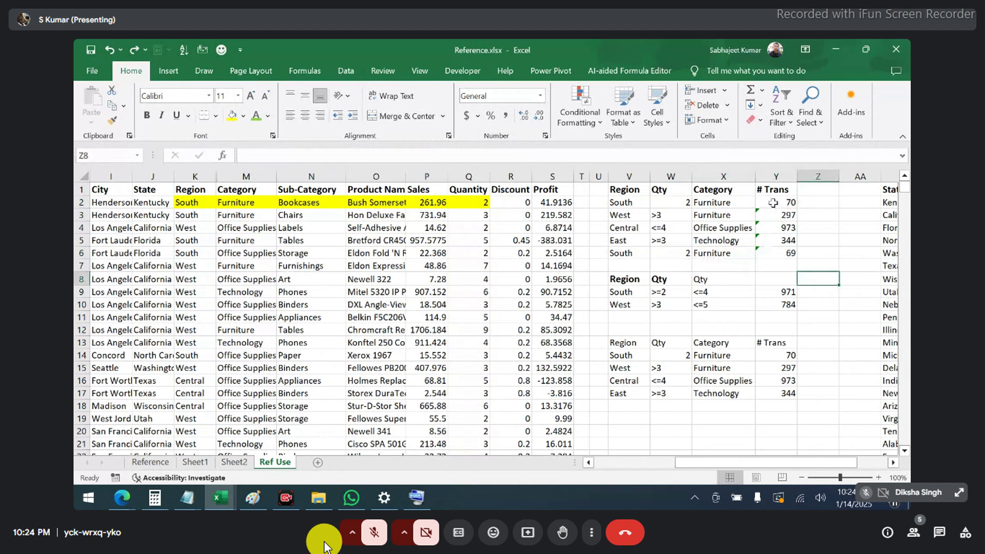
{"action": "left_click", "coordinate": [789, 203]}
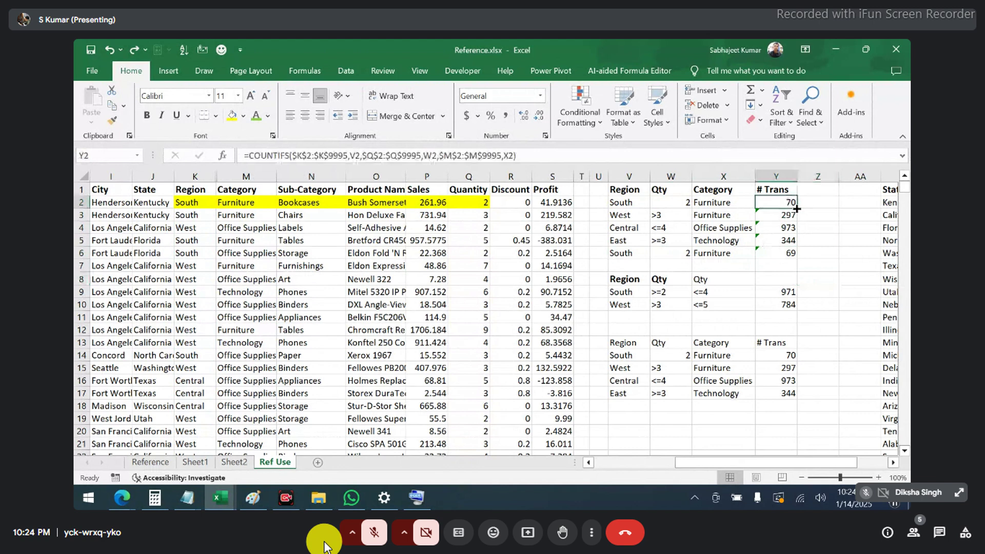
{"action": "double_click", "coordinate": [796, 207]}
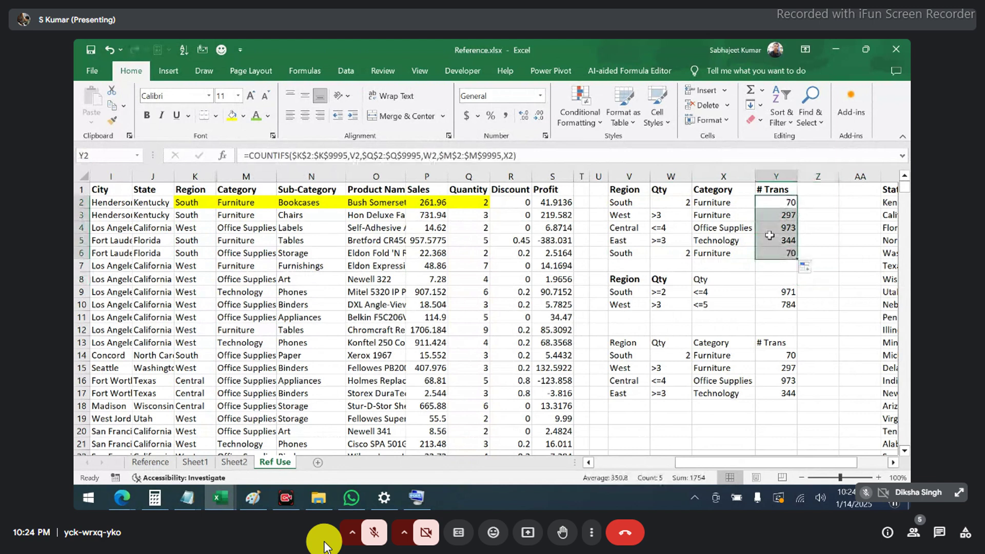